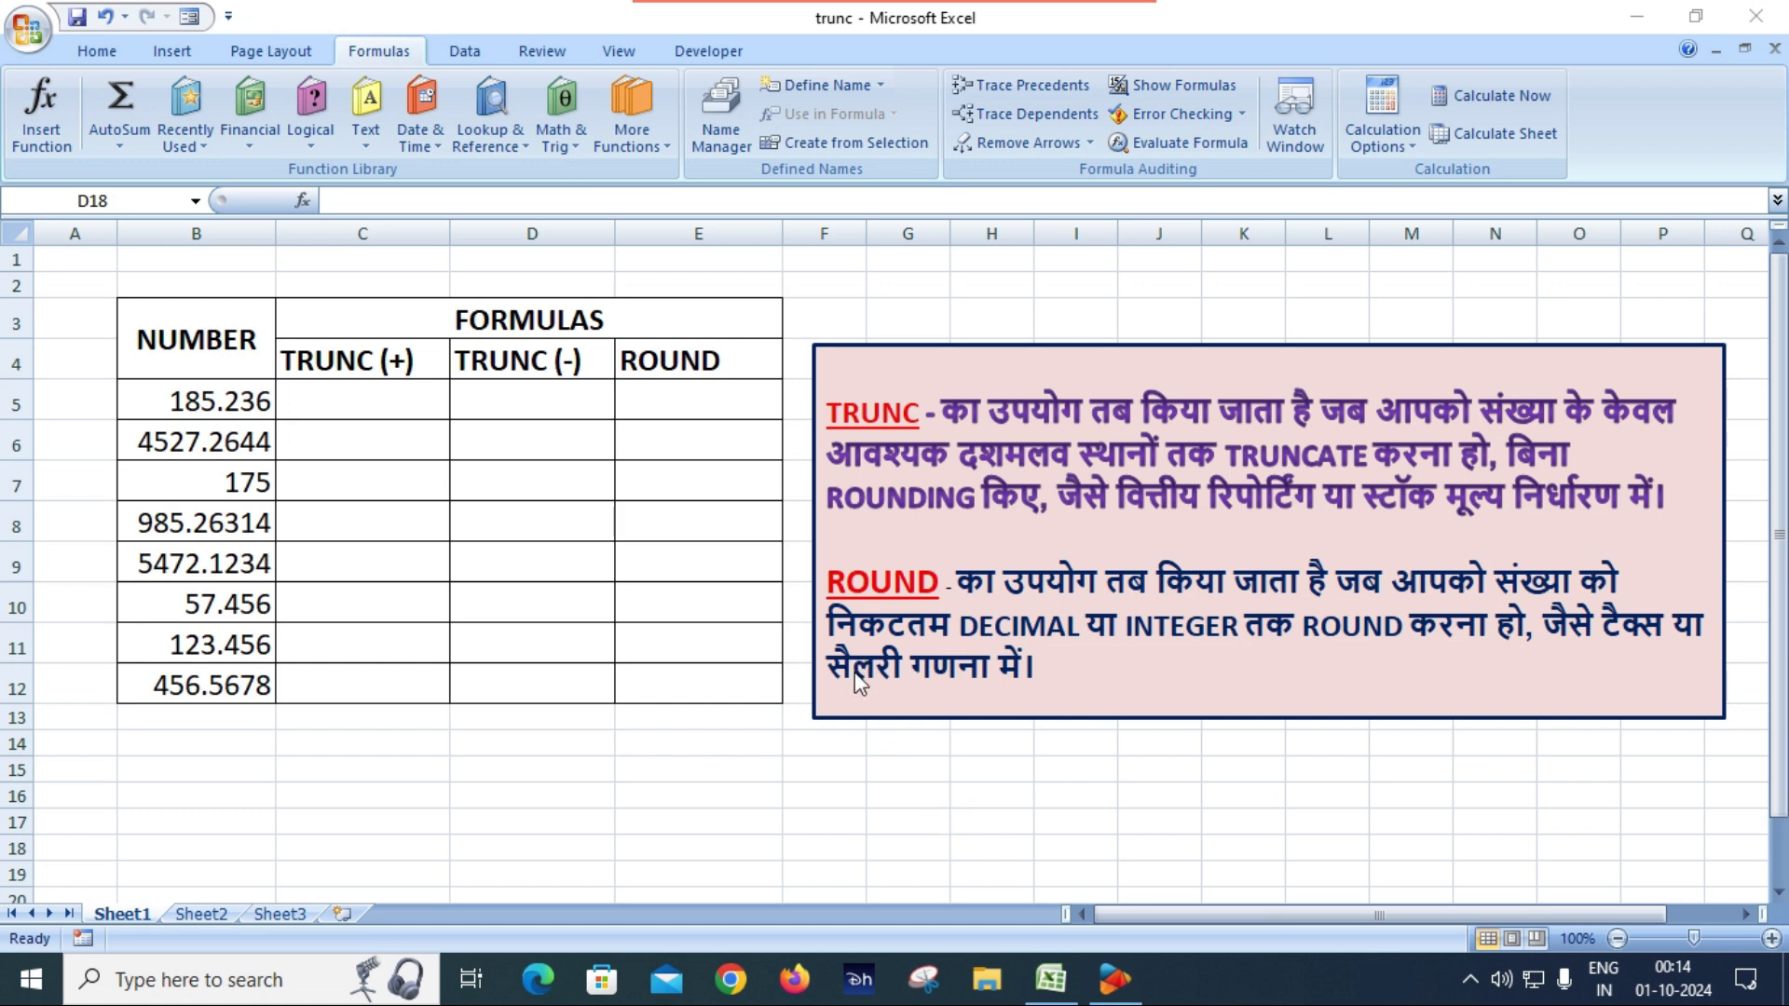
Find the TRUNC function among the math and trigonometry functions and read its description.
{"action": "left_click", "coordinate": [570, 149]}
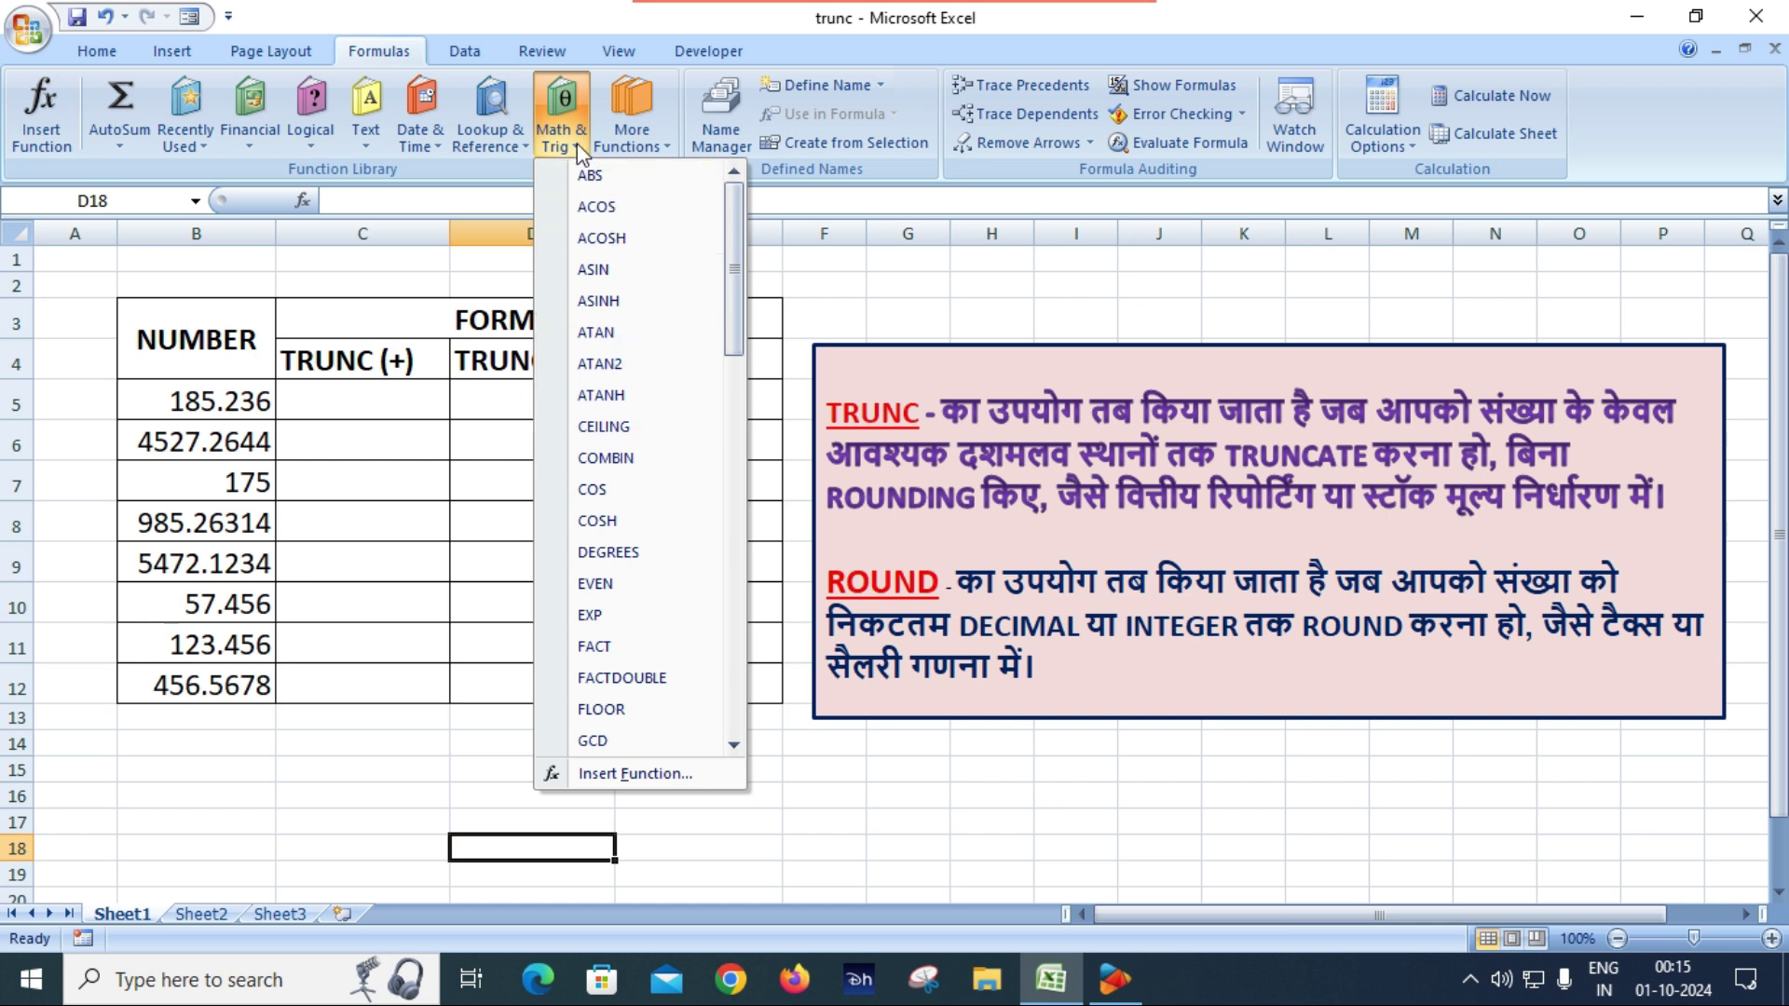
{"action": "scroll", "coordinate": [634, 317], "scroll_direction": "down", "scroll_amount": 14}
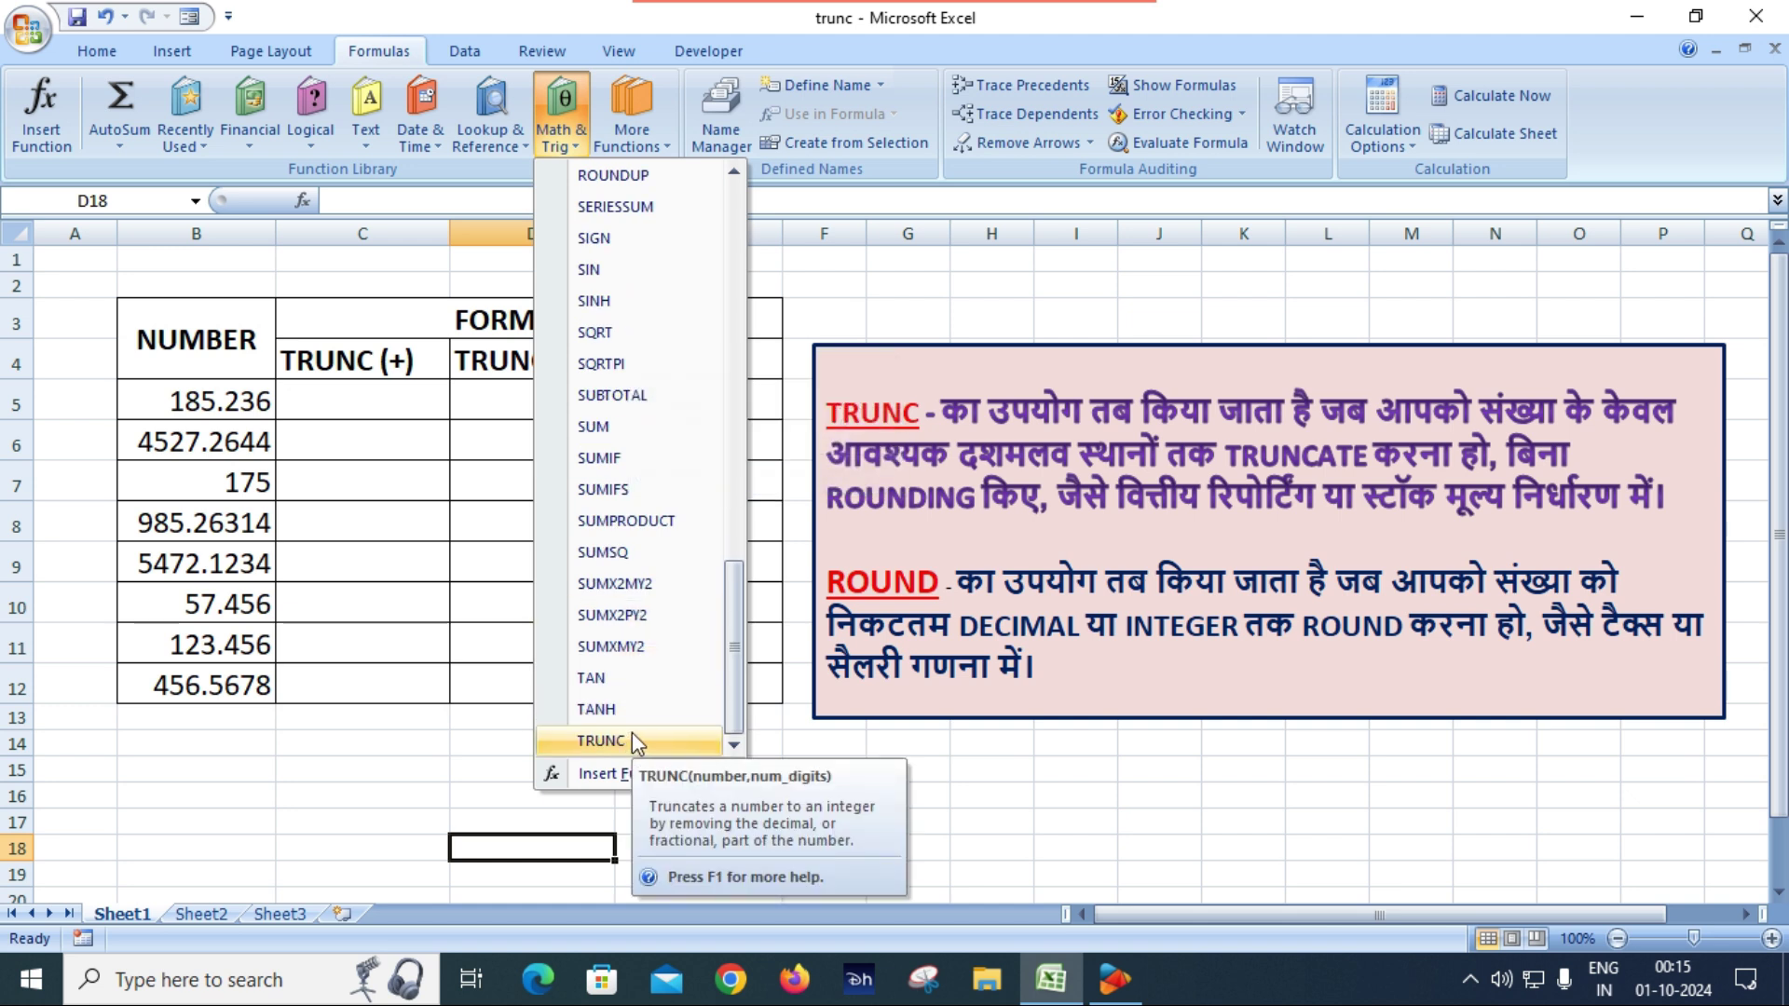
{"action": "left_click", "coordinate": [384, 545]}
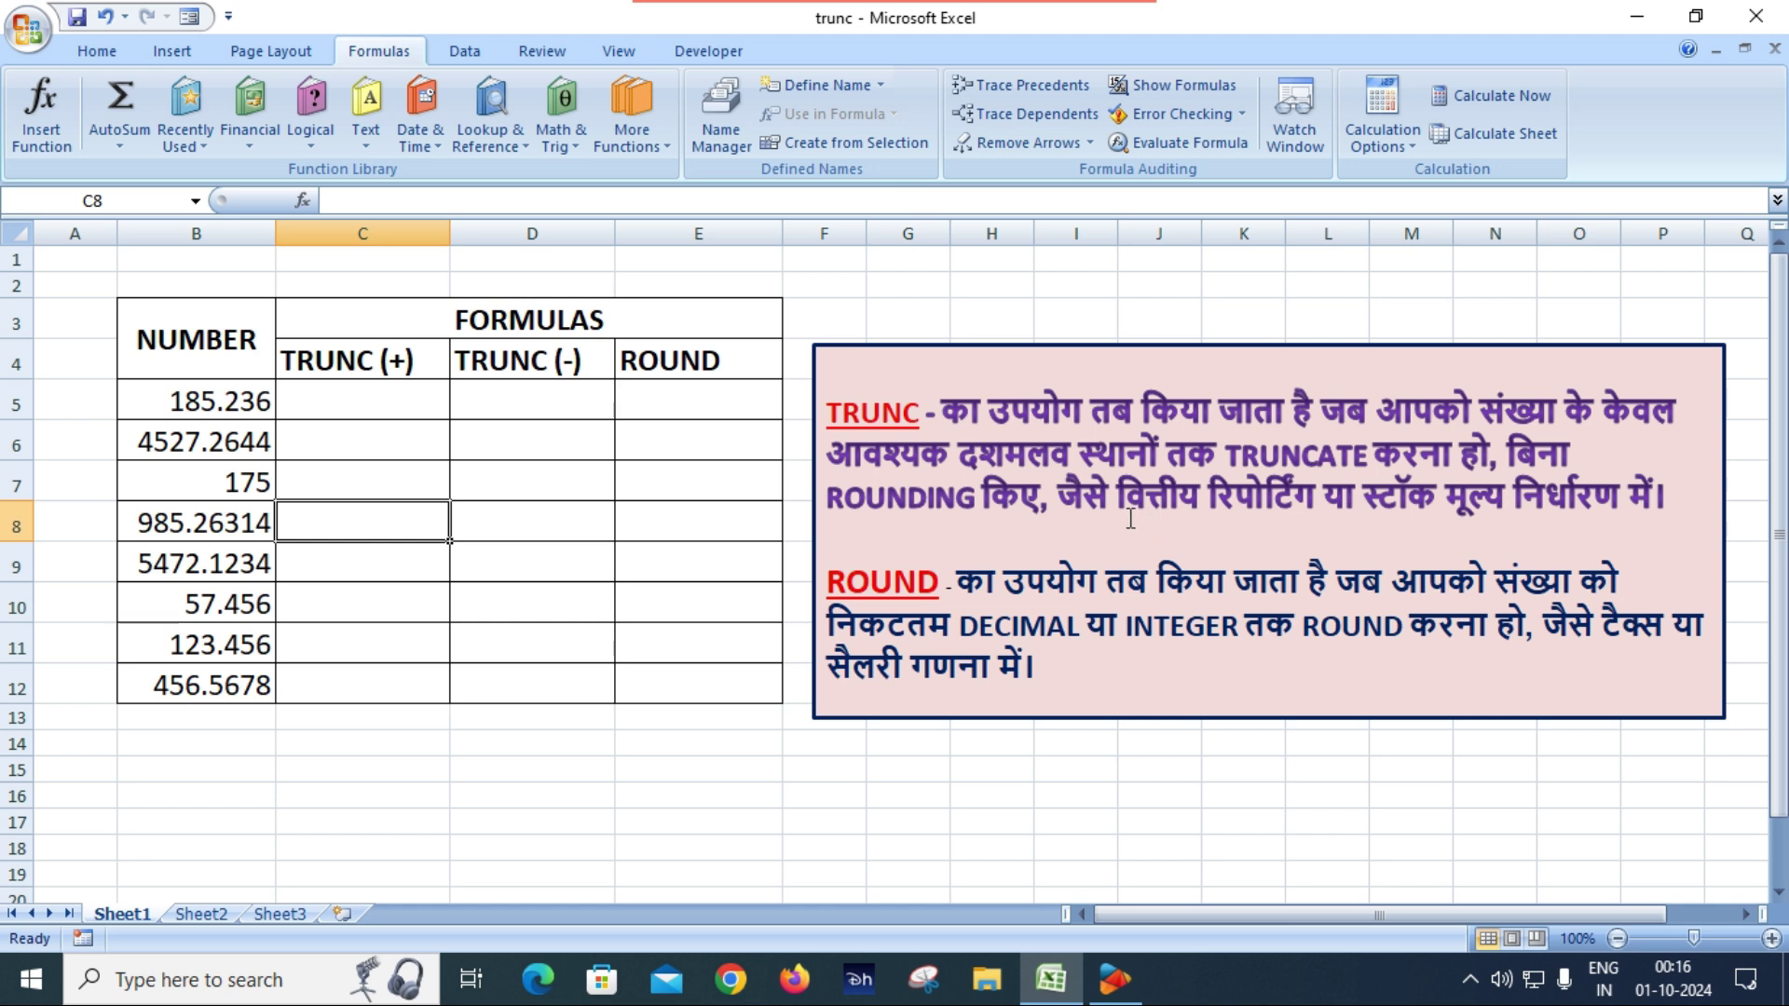
Enter =TRUNC(B5) in cell C5 to truncate the first number in the TRUNC (+) column.
{"action": "left_click", "coordinate": [395, 399]}
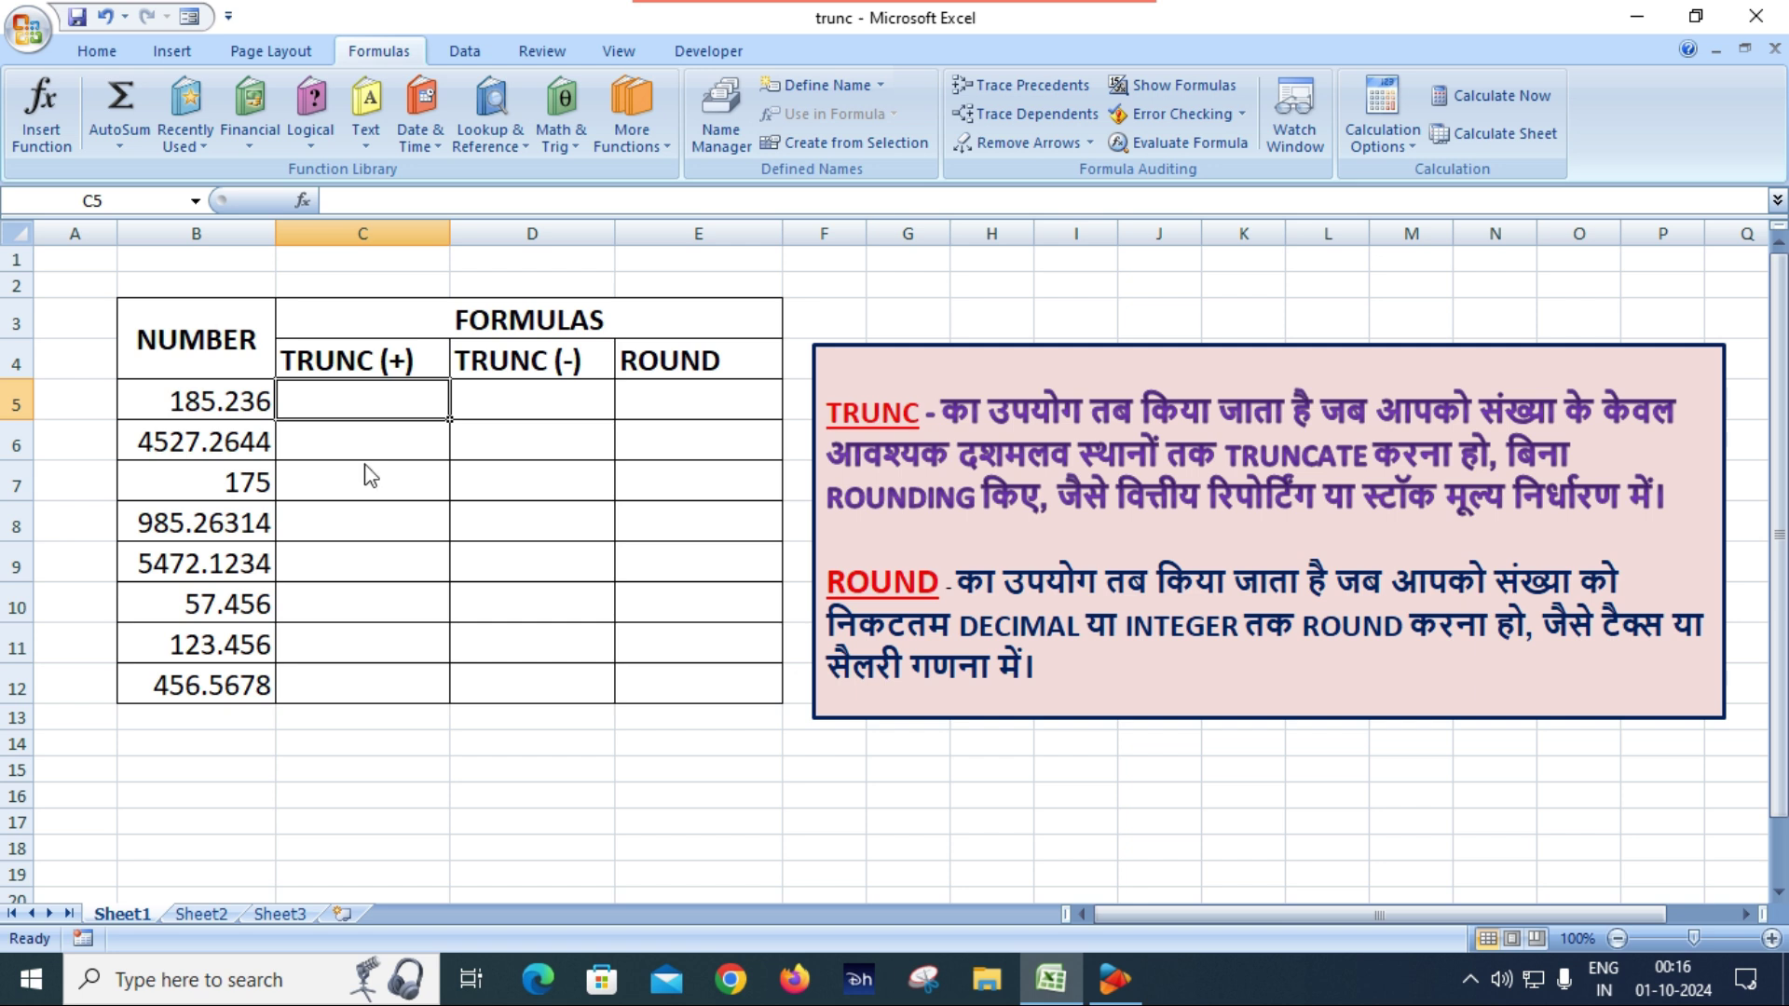
{"action": "scroll", "coordinate": [361, 463], "scroll_direction": "up", "scroll_amount": 1}
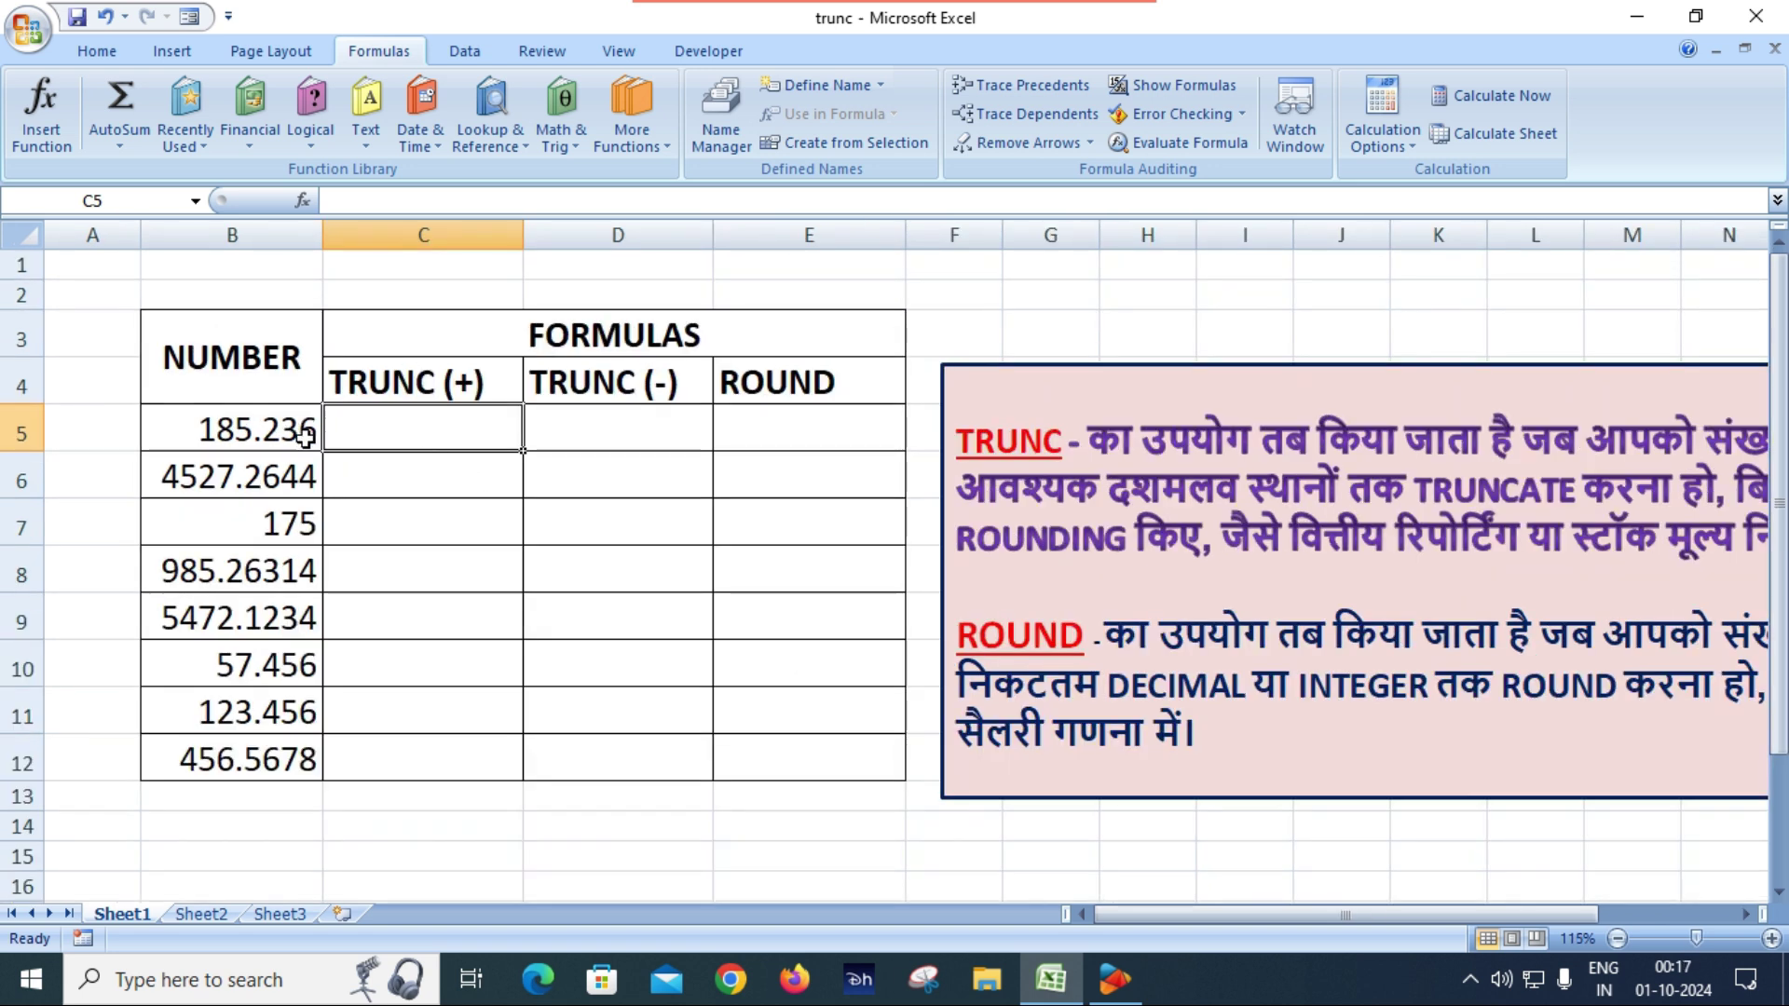
{"action": "left_click", "coordinate": [273, 443]}
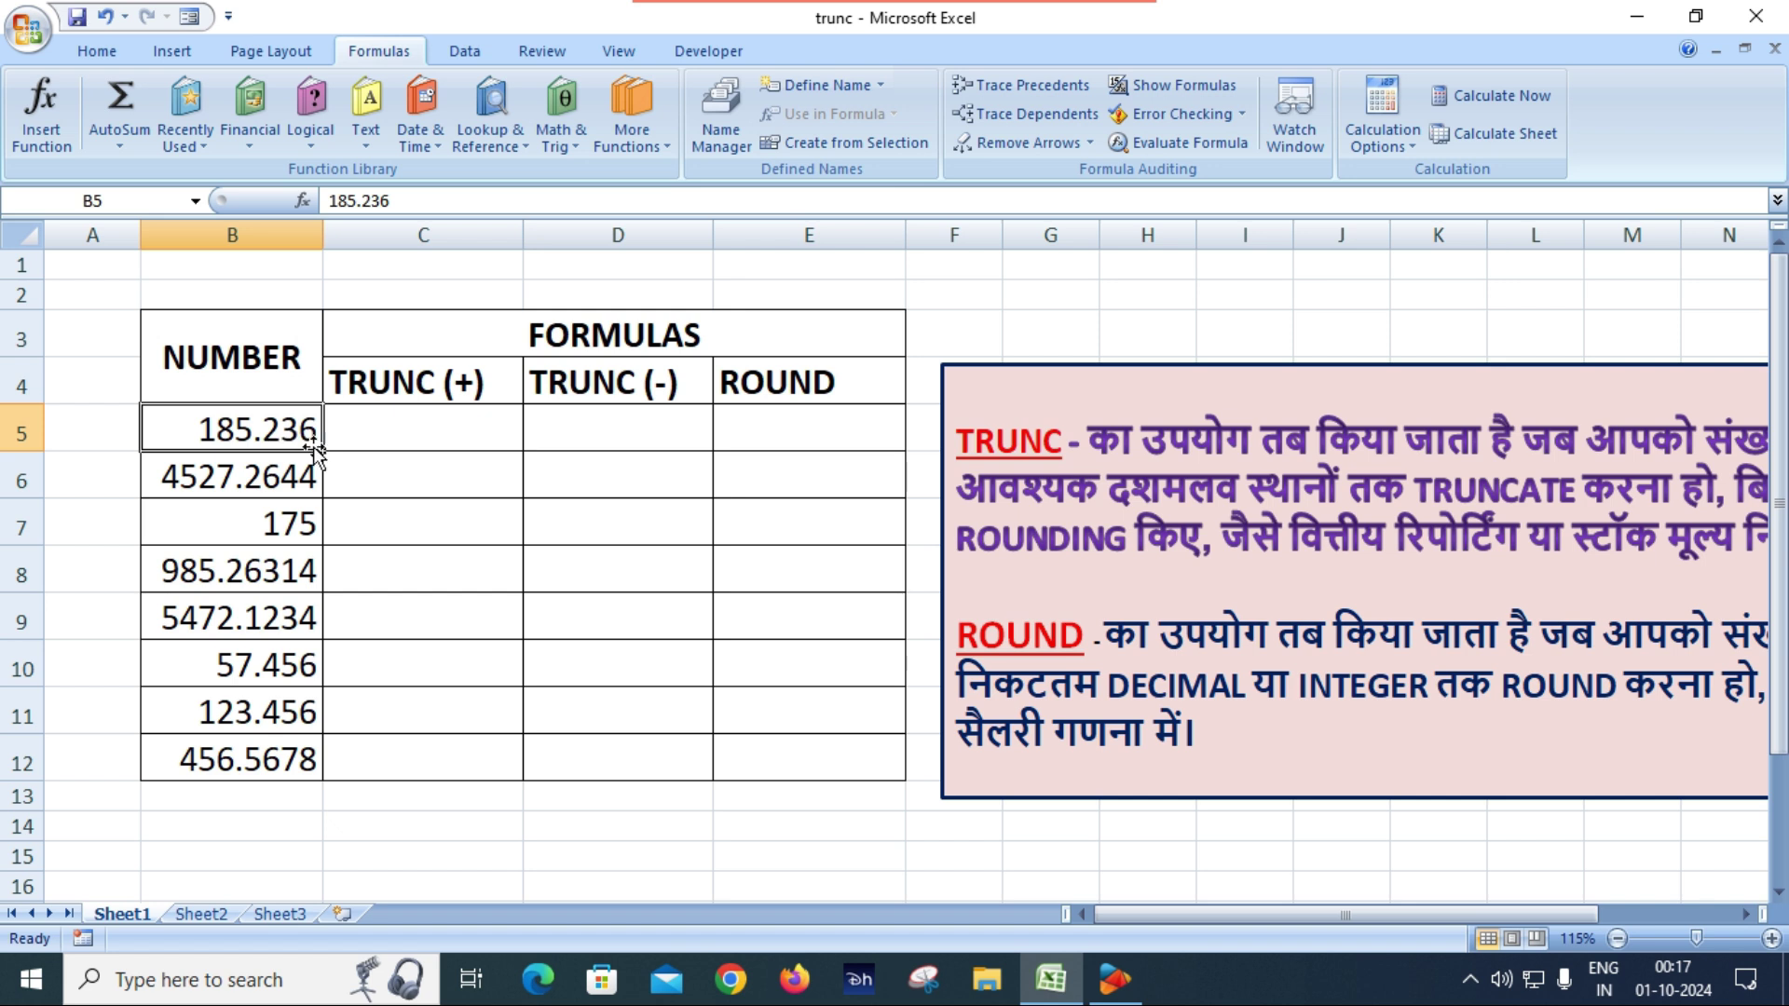
{"action": "left_click", "coordinate": [411, 430]}
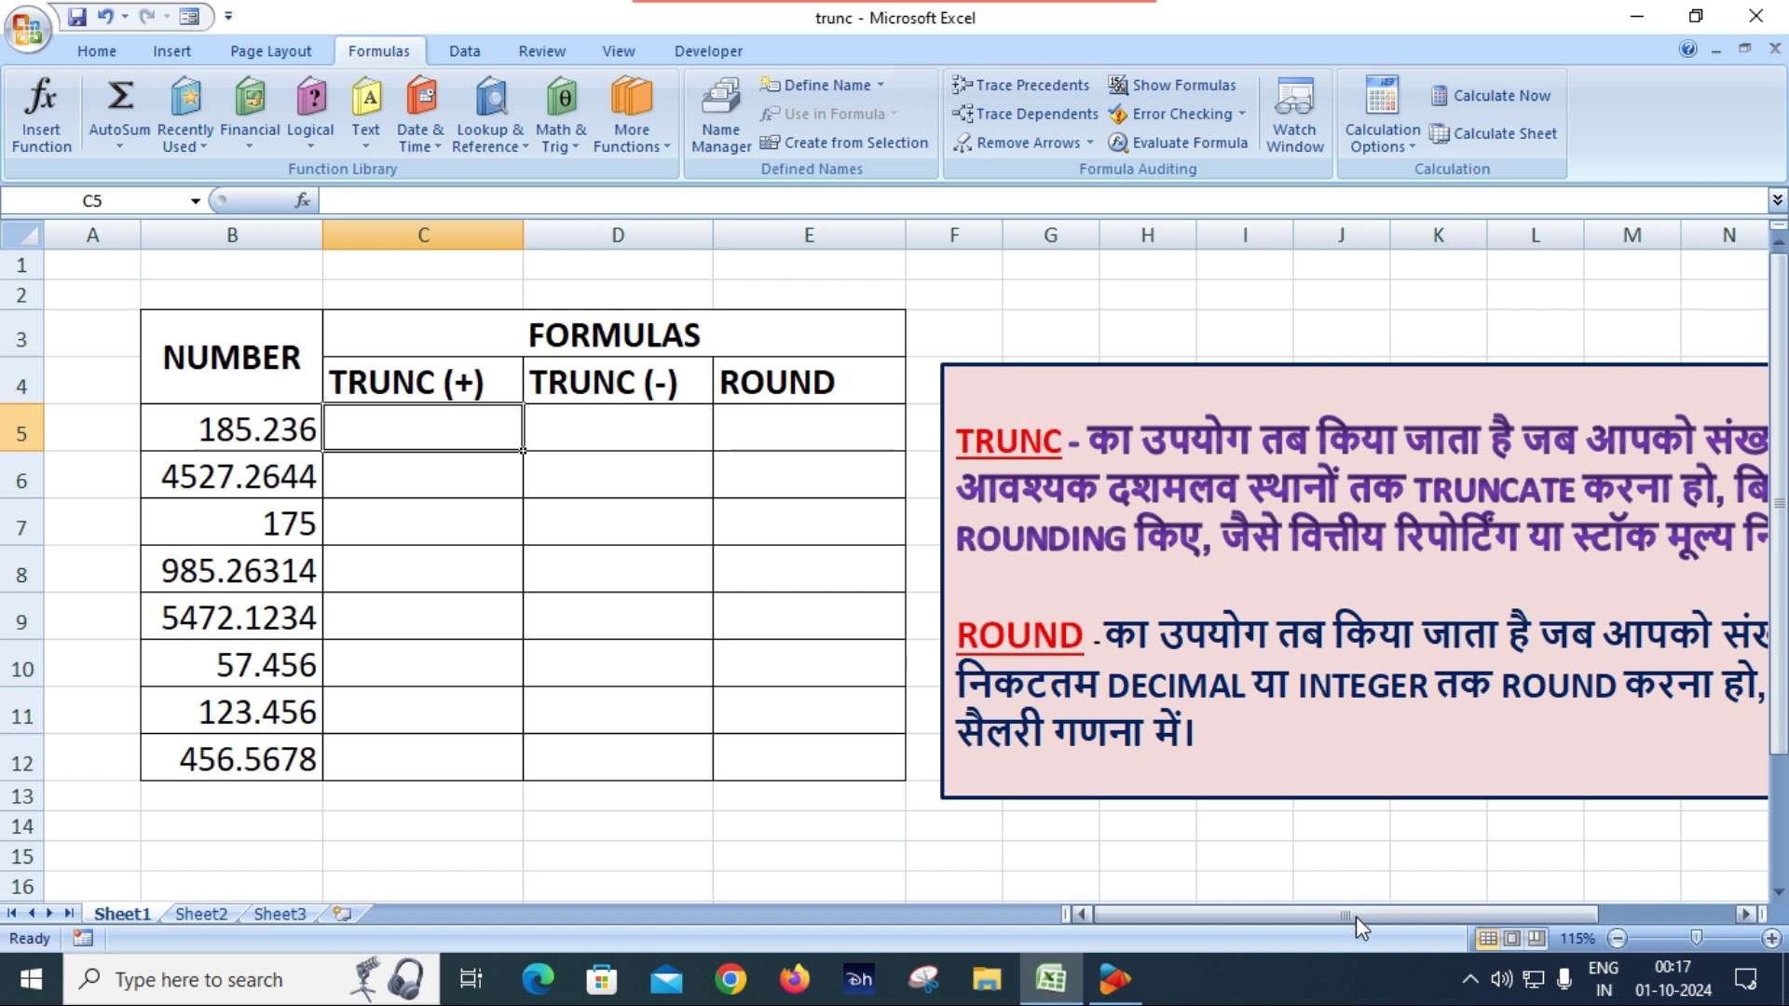
{"action": "left_click_drag", "start_coordinate": [1394, 916], "coordinate": [1451, 908]}
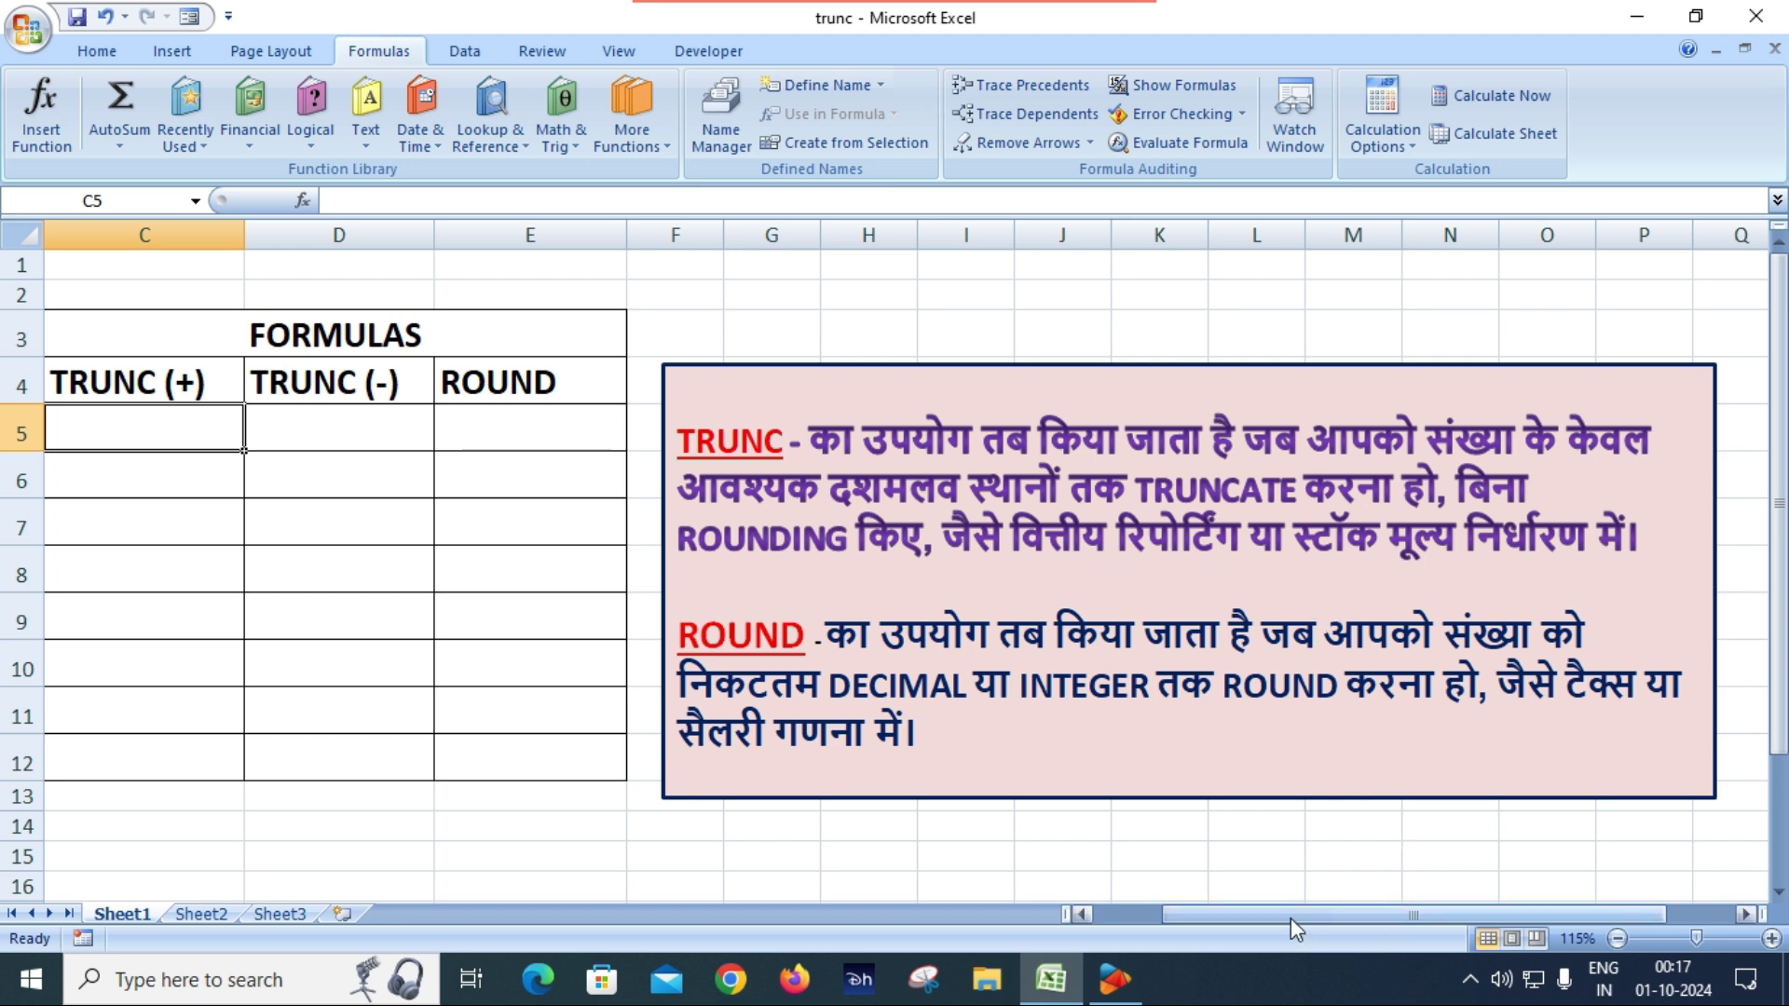
{"action": "left_click_drag", "start_coordinate": [1290, 918], "coordinate": [1100, 868]}
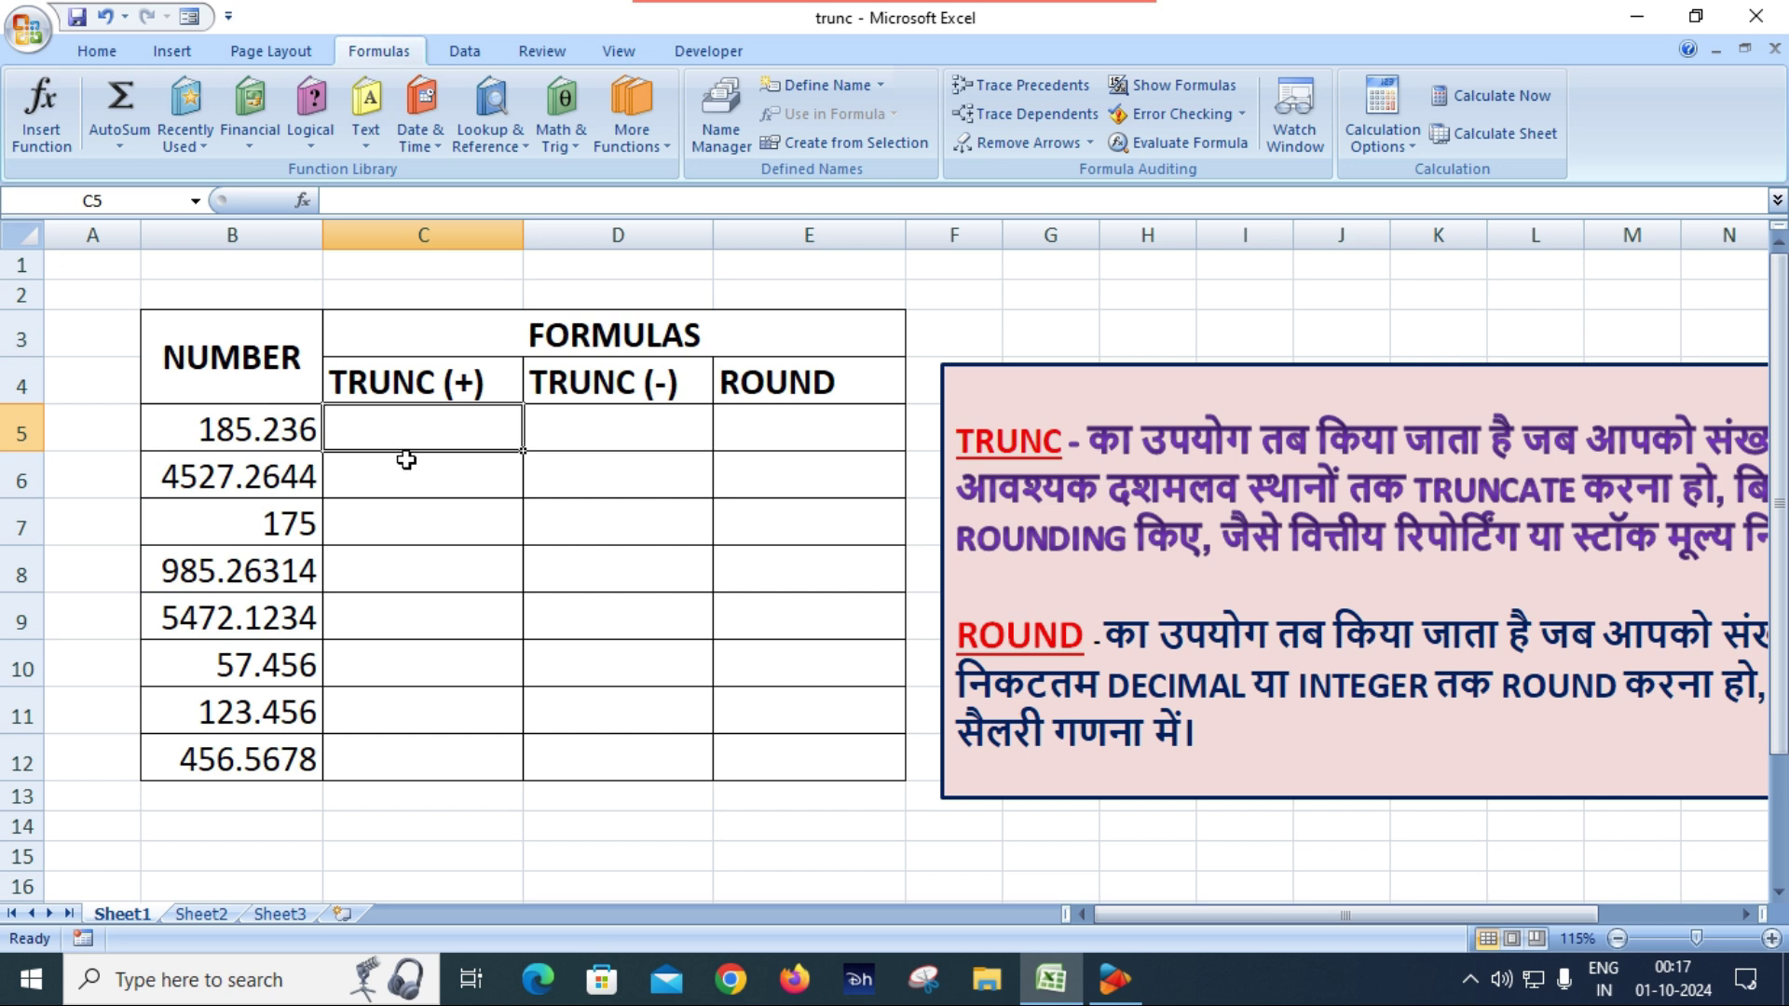
{"action": "type", "text": "="}
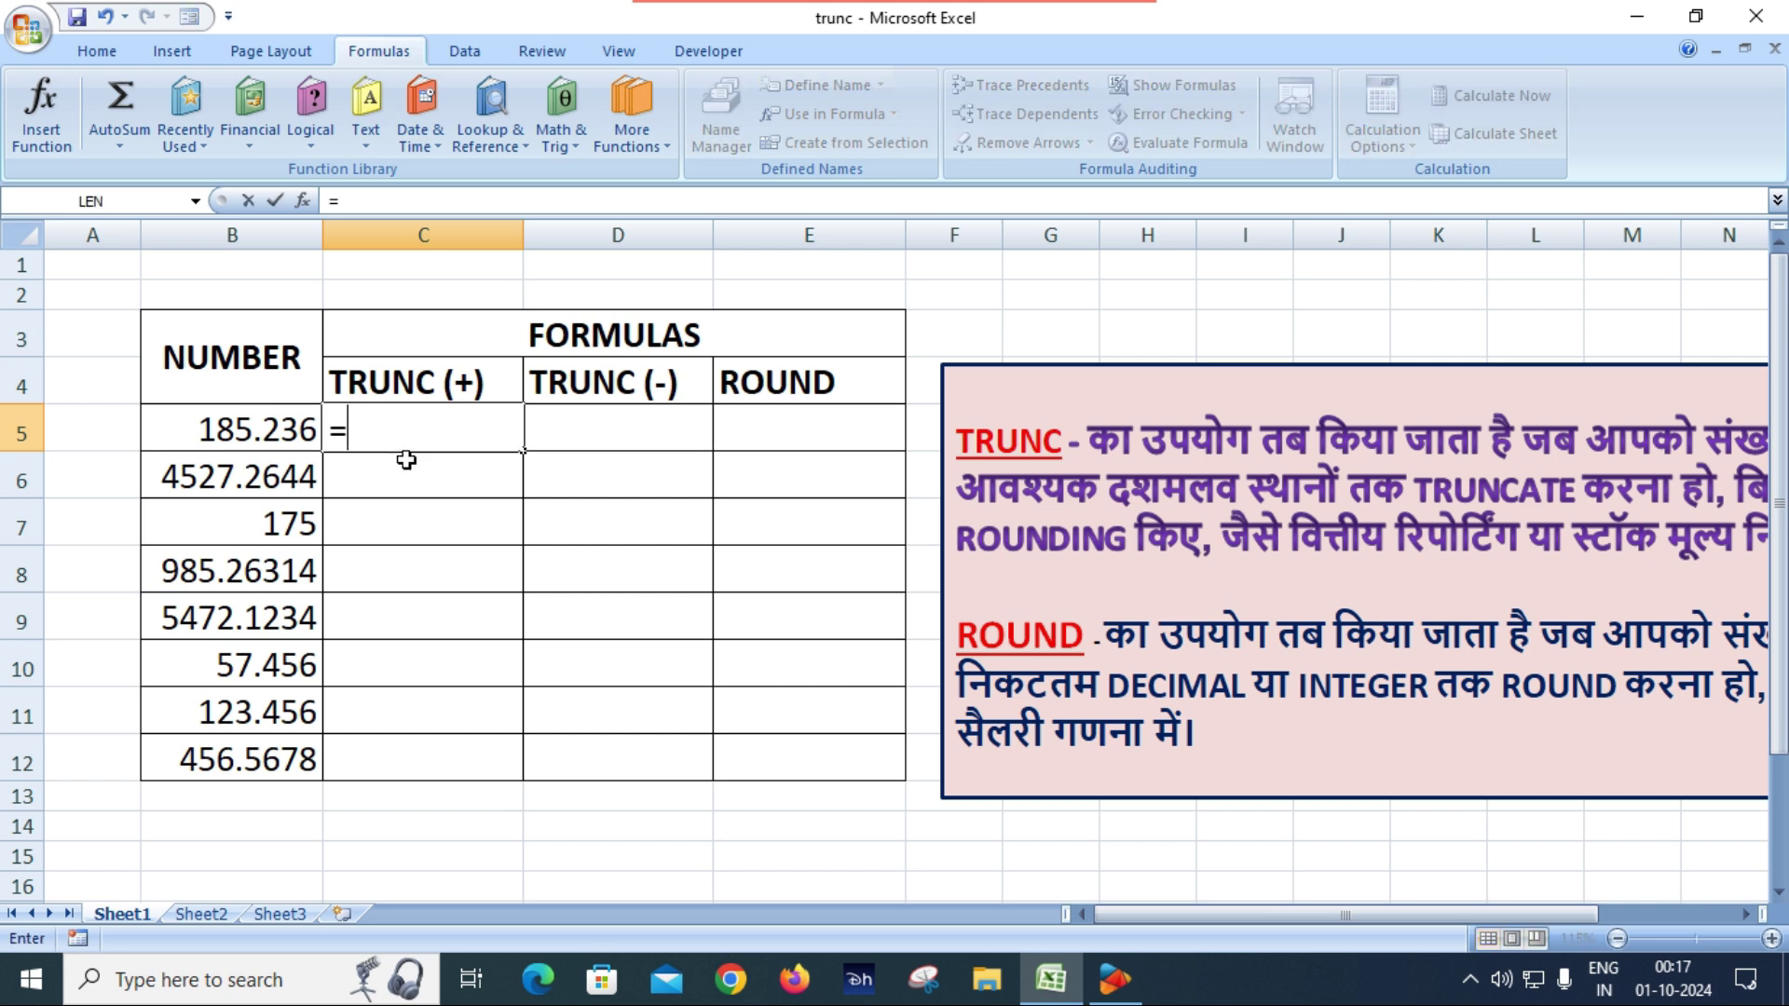
{"action": "type", "text": "tru"}
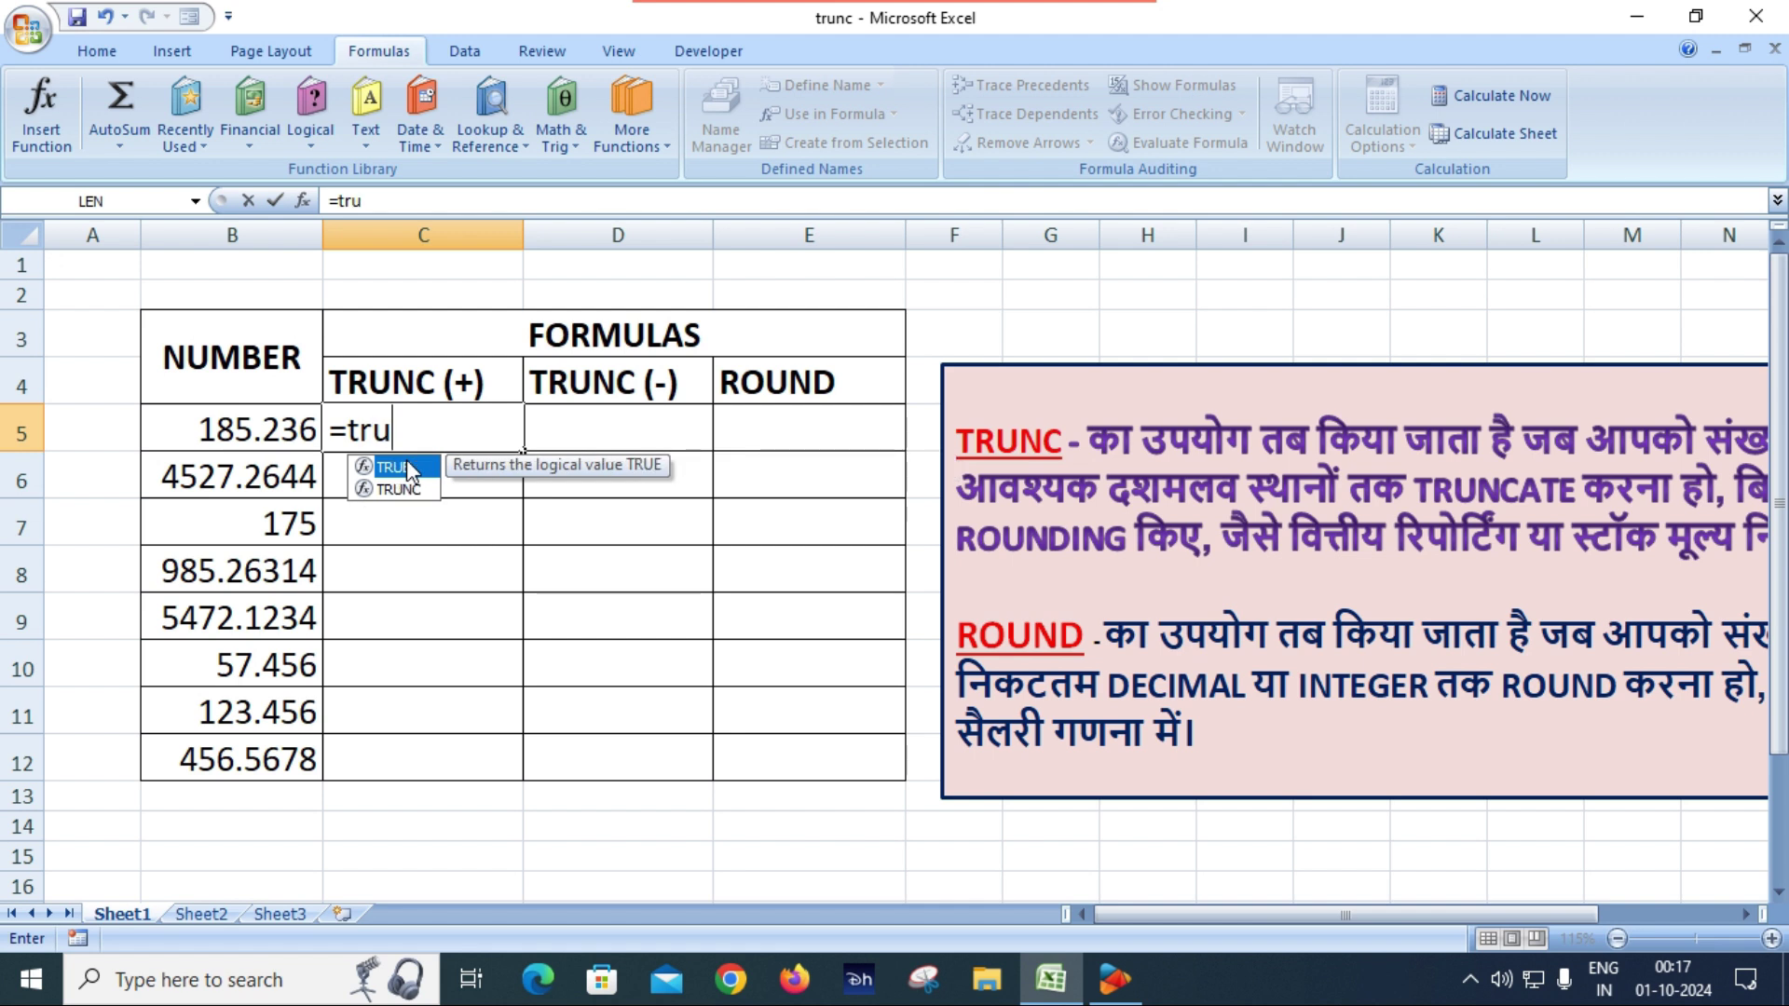
{"action": "key", "text": "Down"}
{"action": "key", "text": "Tab"}
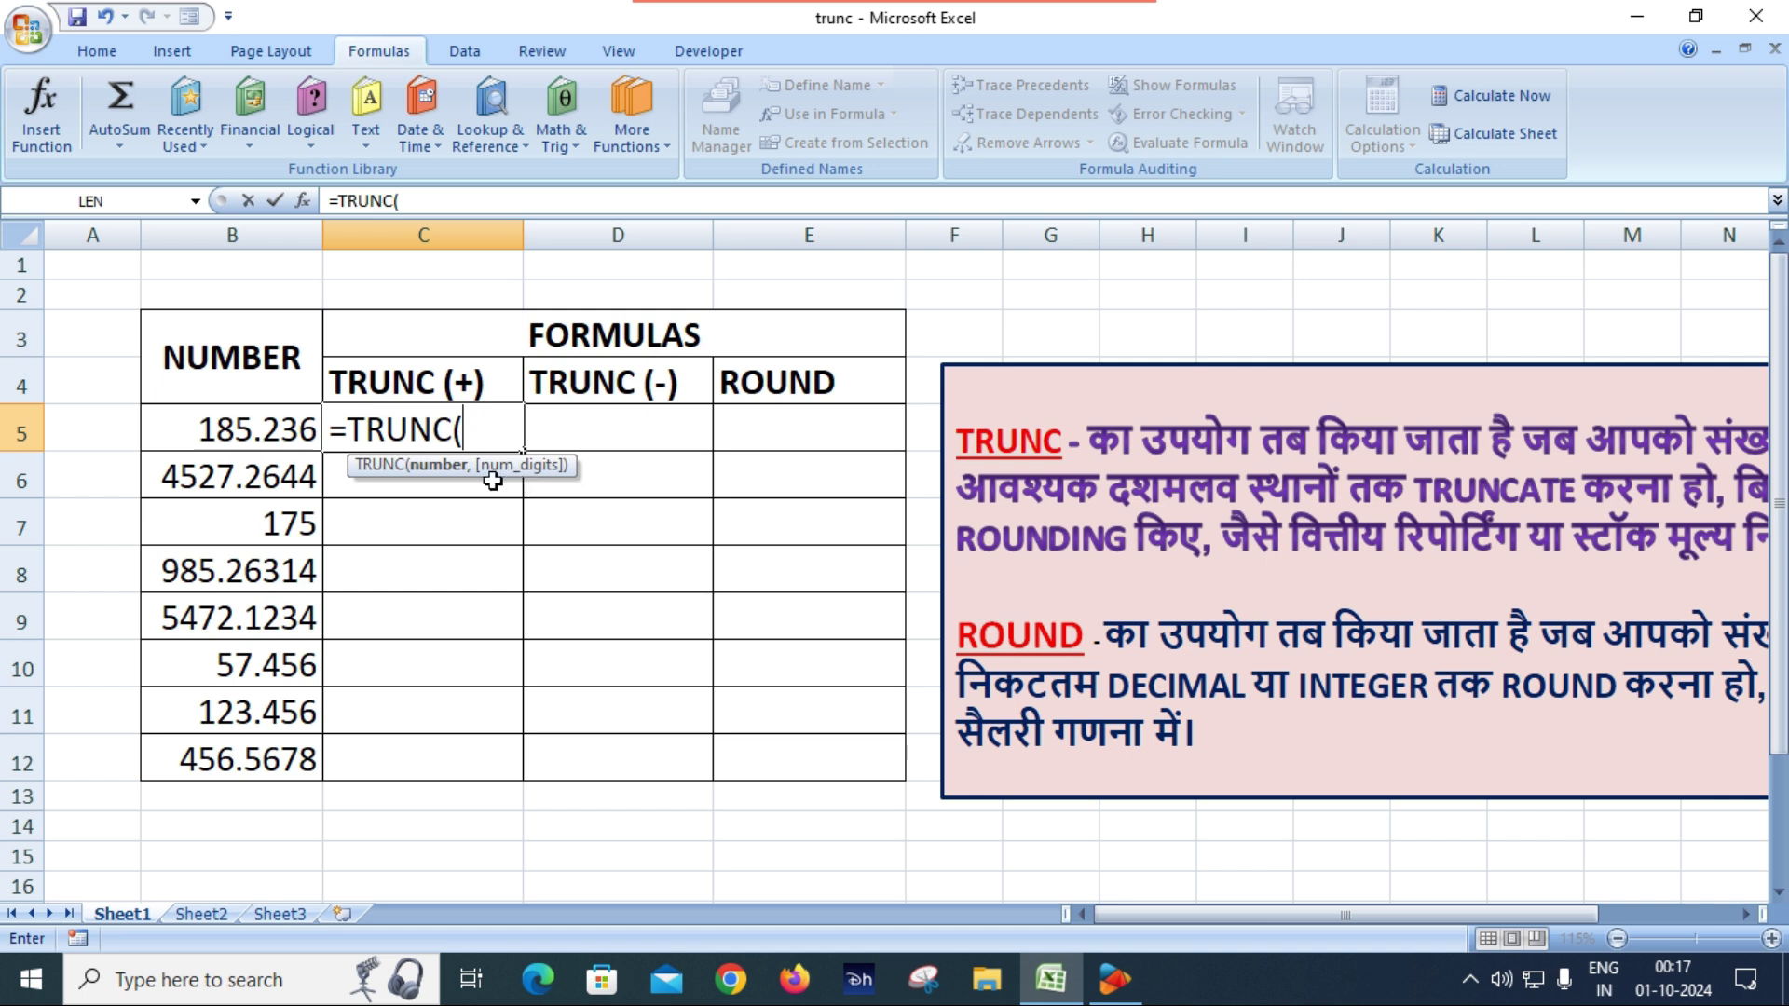
{"action": "left_click", "coordinate": [223, 429]}
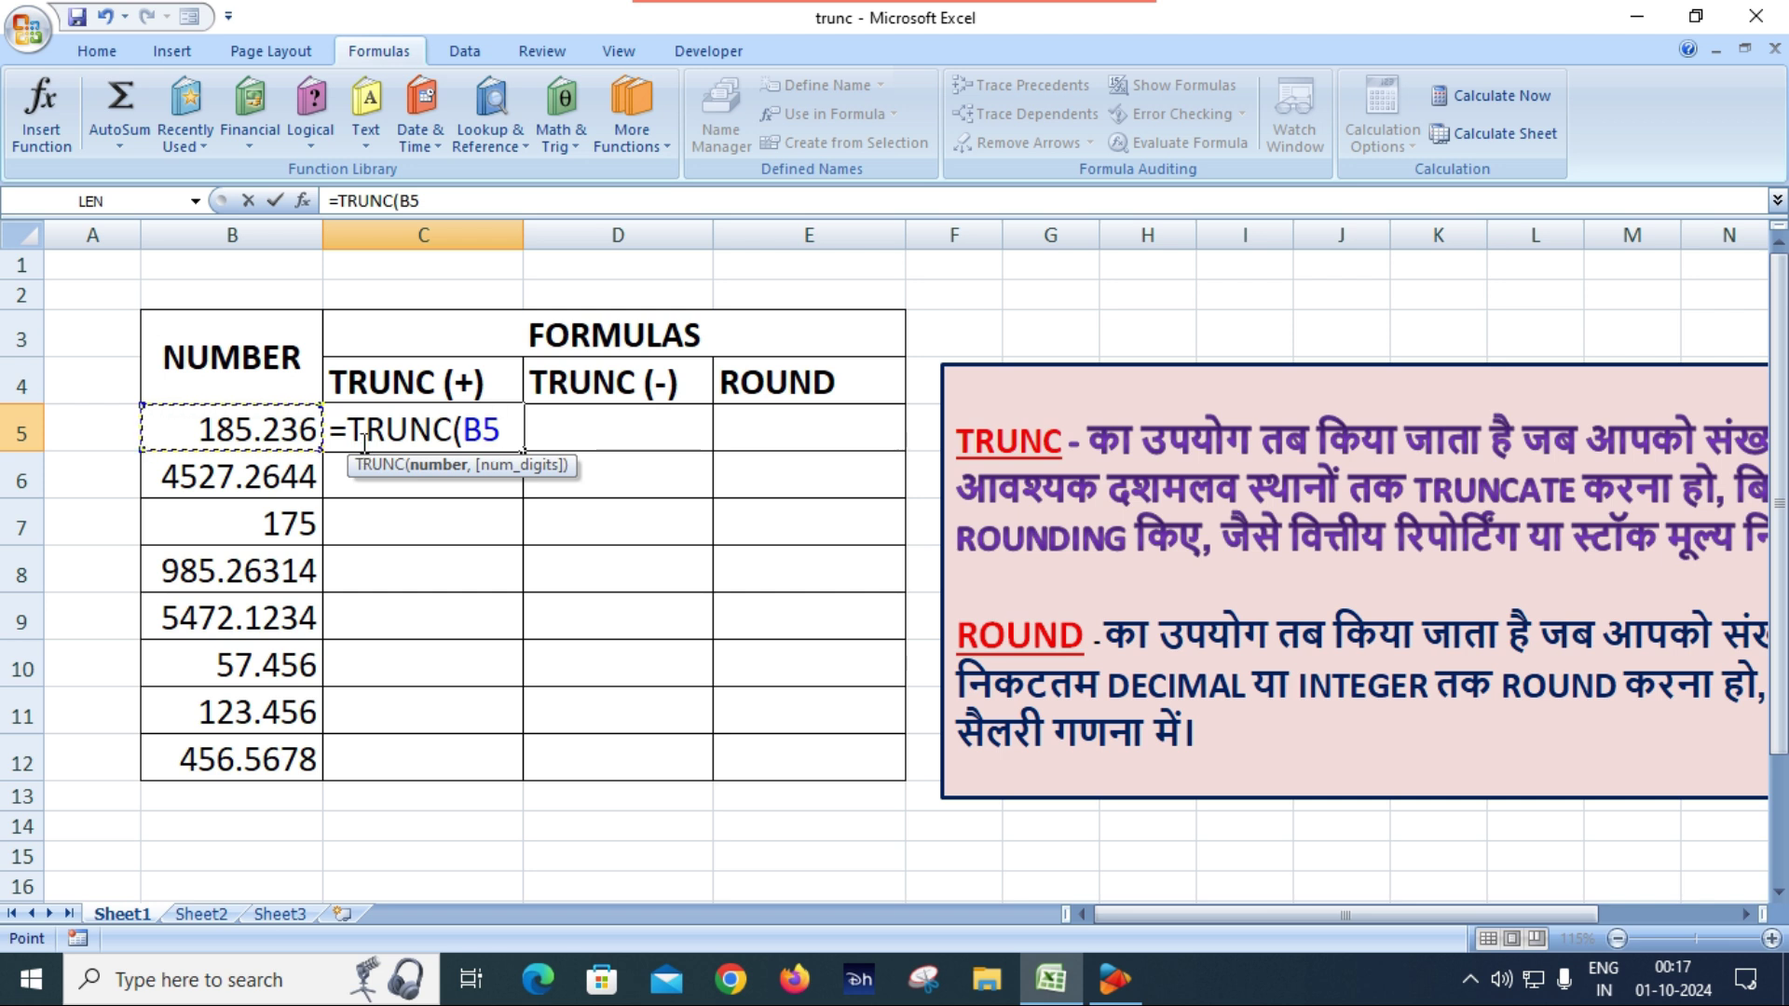
{"action": "type", "text": ")"}
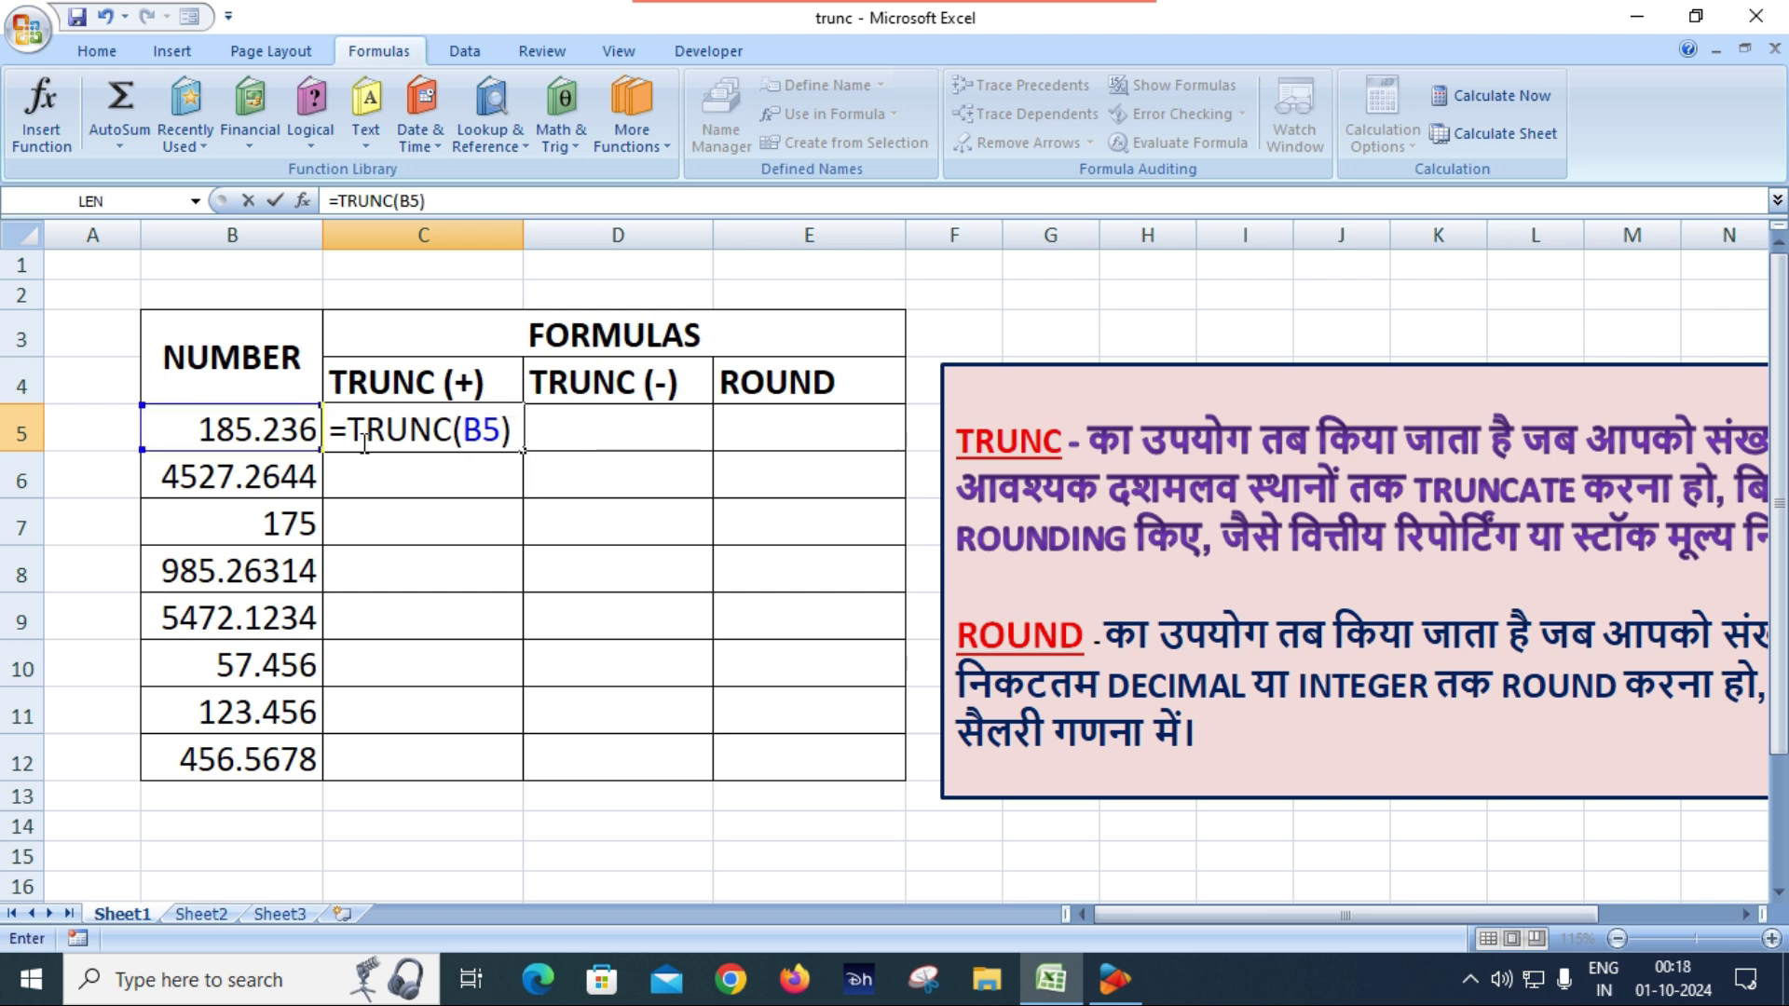
{"action": "key", "text": "Return"}
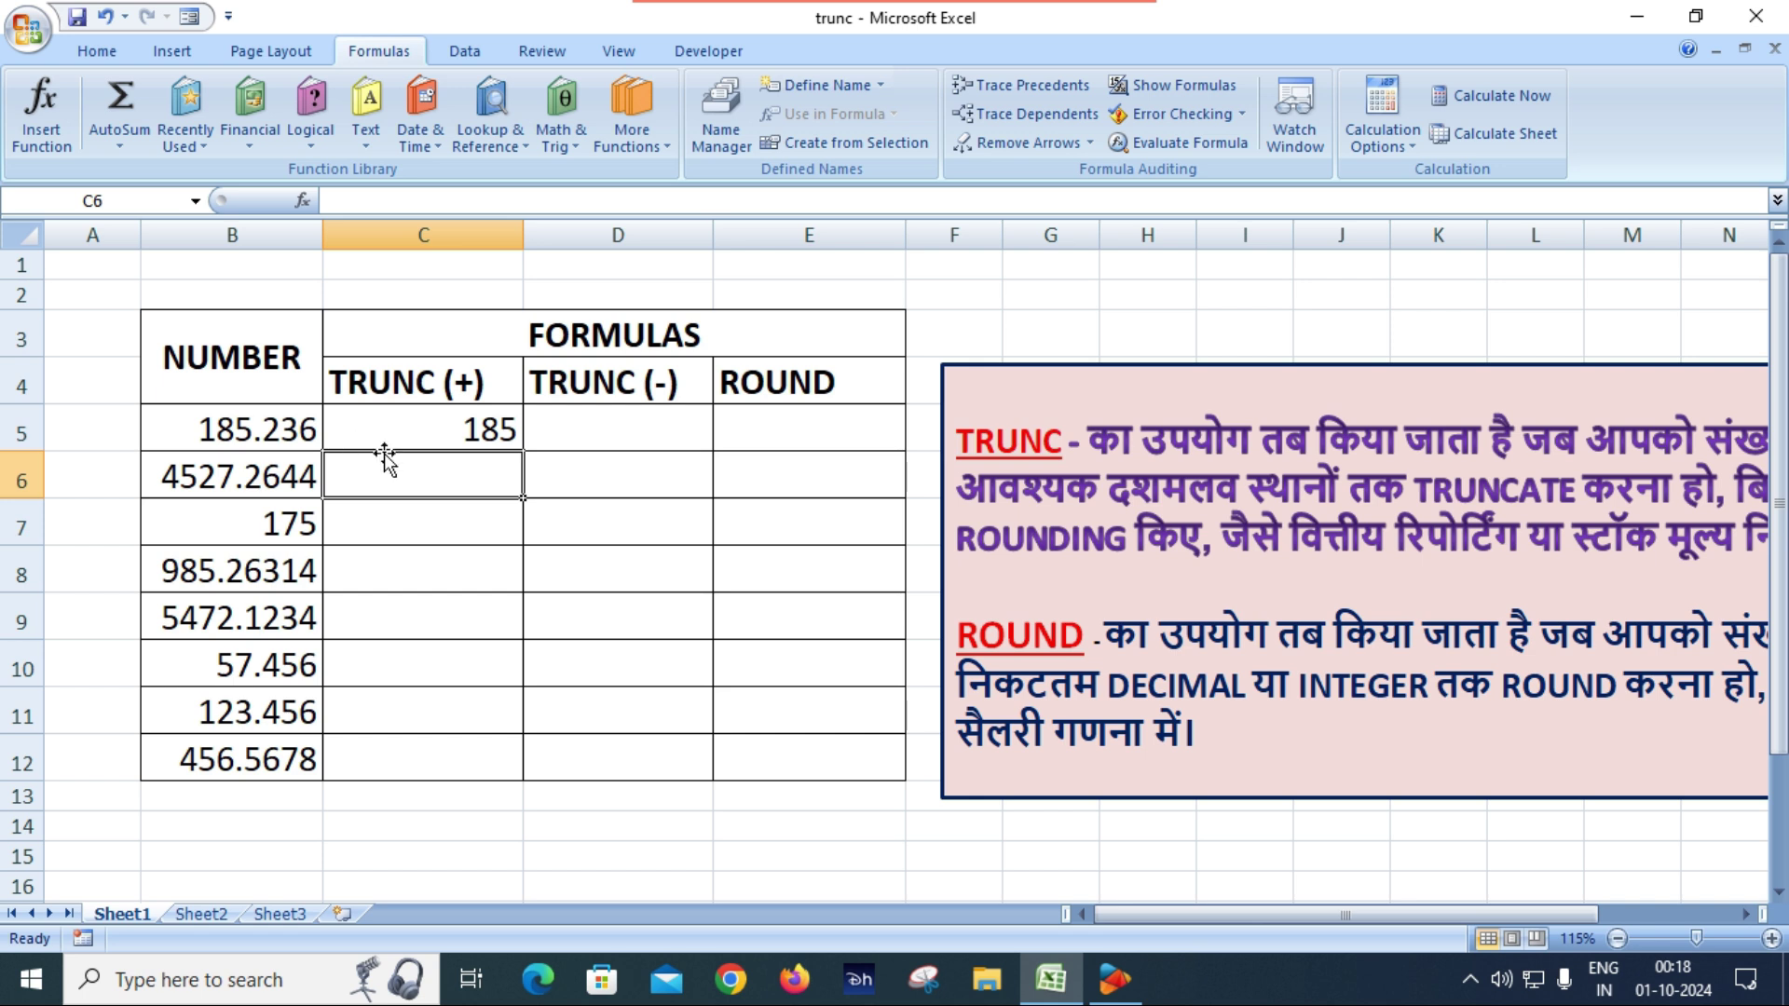
Try to enter =ROUND(B5) in cell E5 without specifying the number of digits.
{"action": "left_click", "coordinate": [589, 435]}
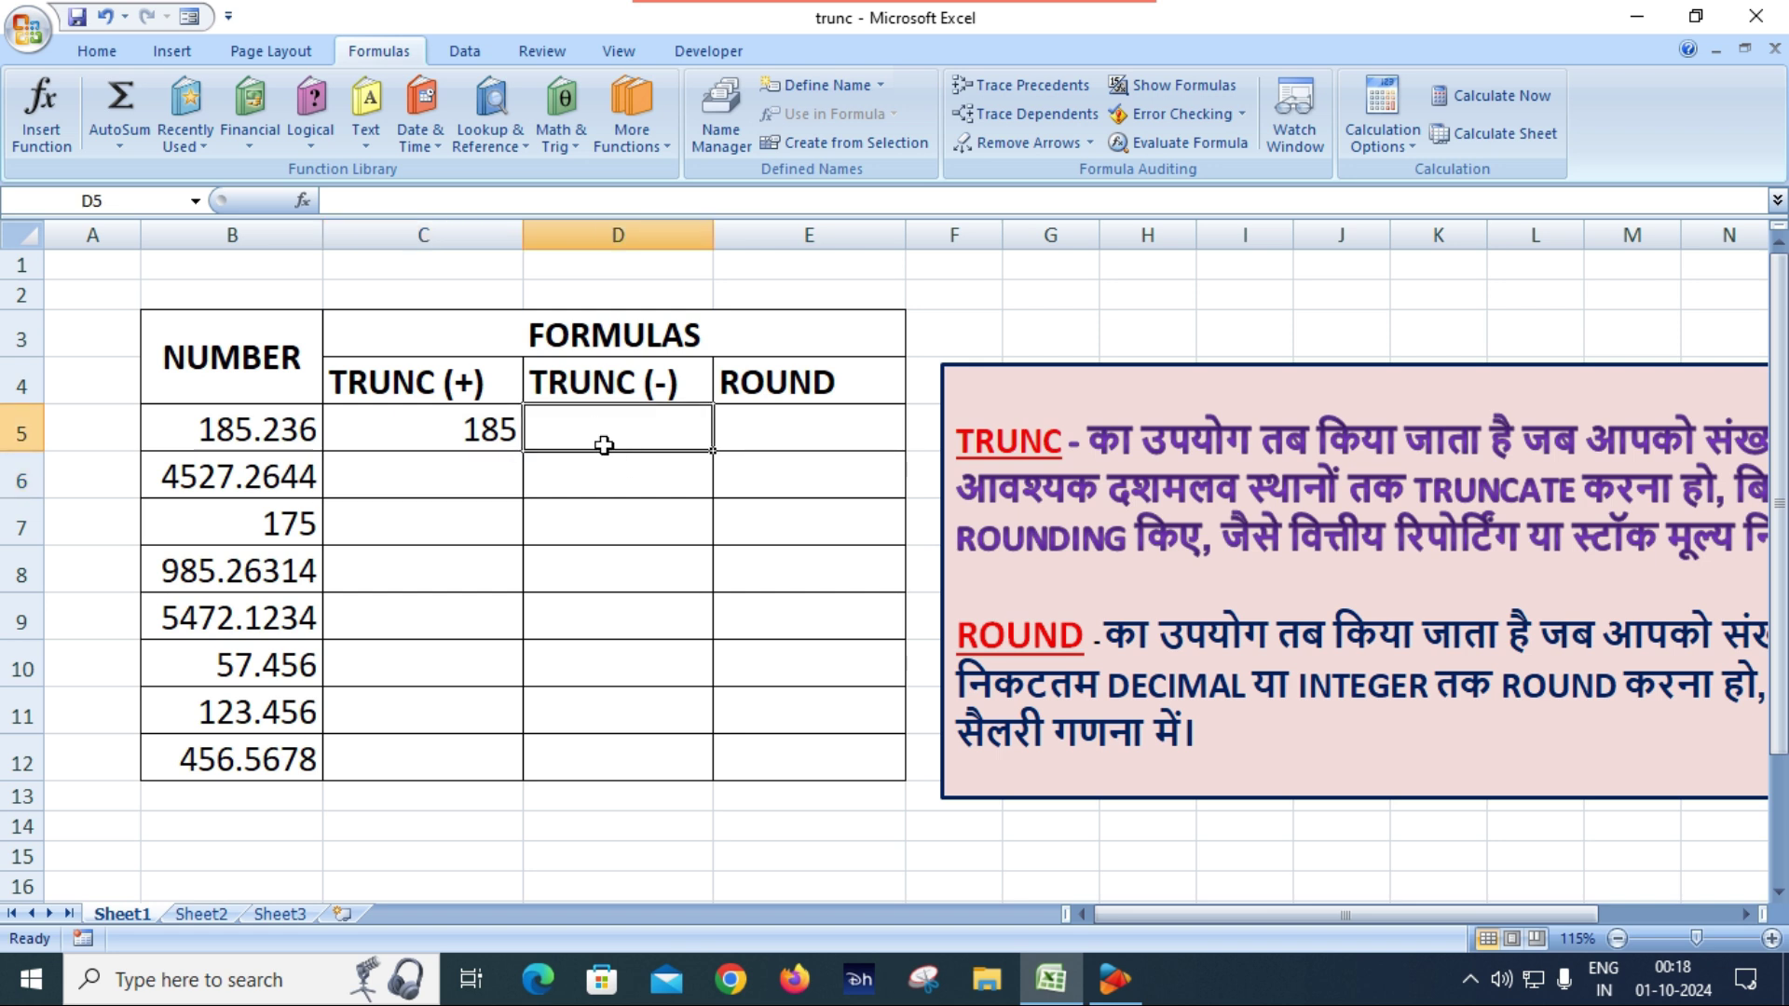
{"action": "left_click", "coordinate": [788, 433]}
{"action": "type", "text": "="}
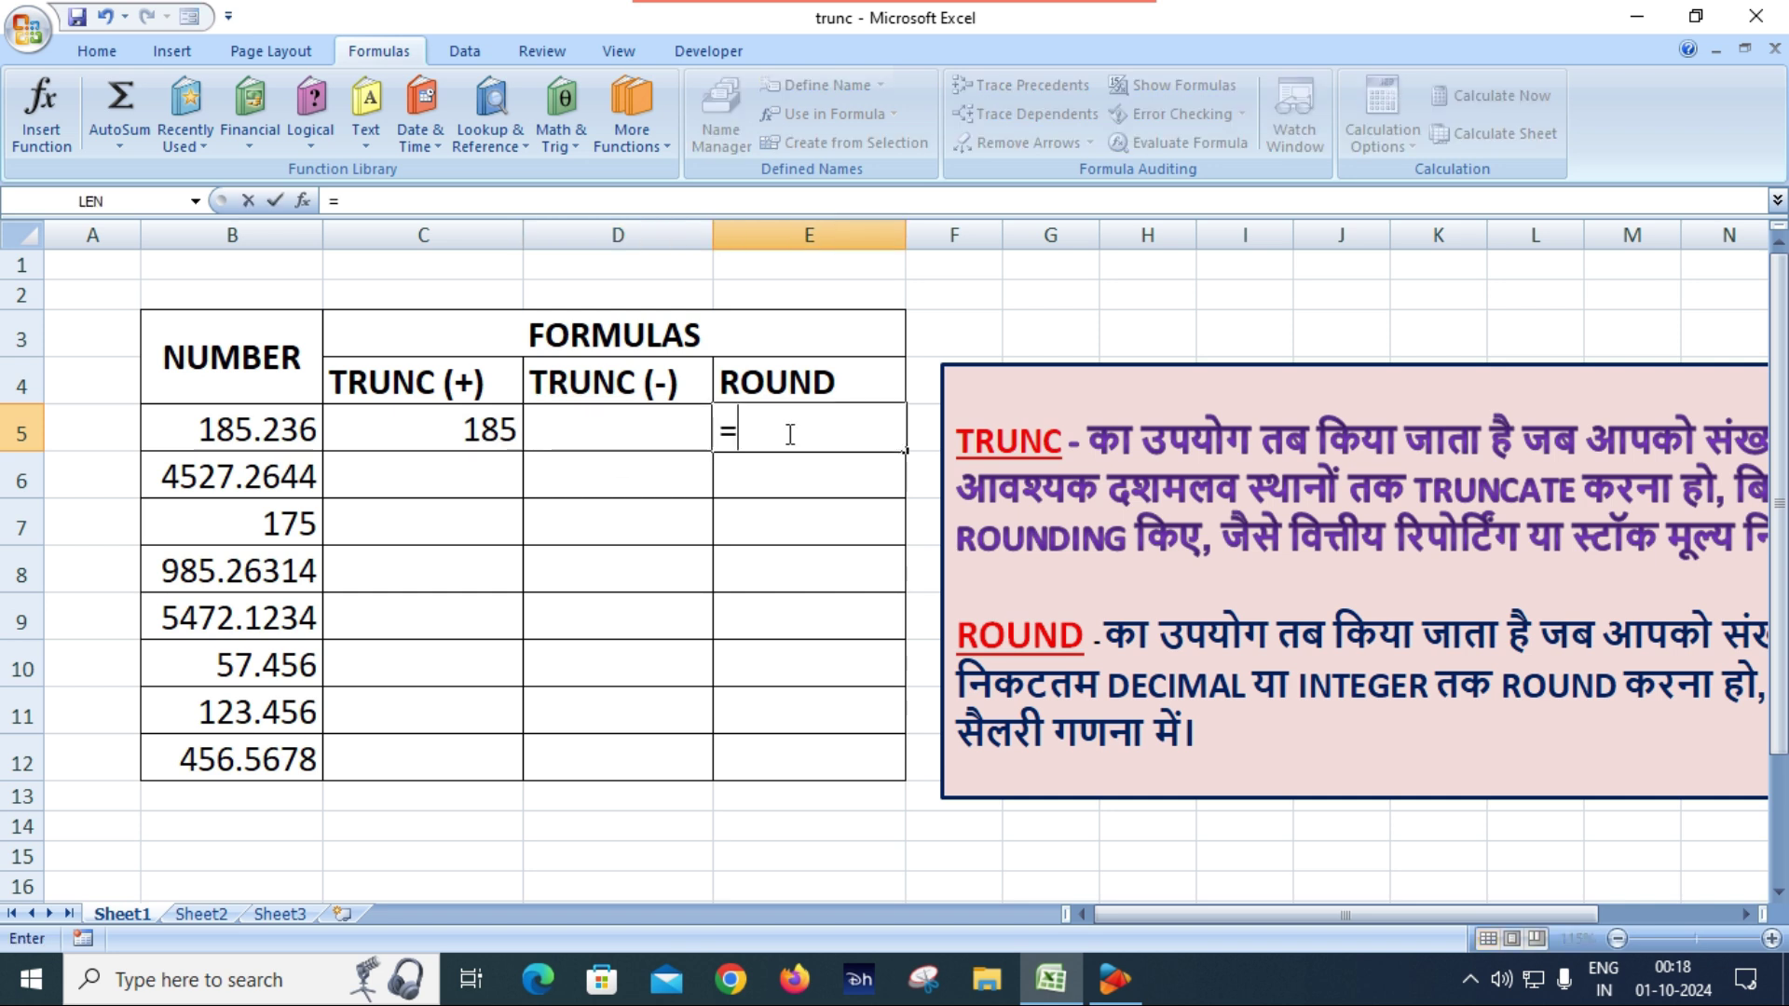
{"action": "type", "text": "rou"}
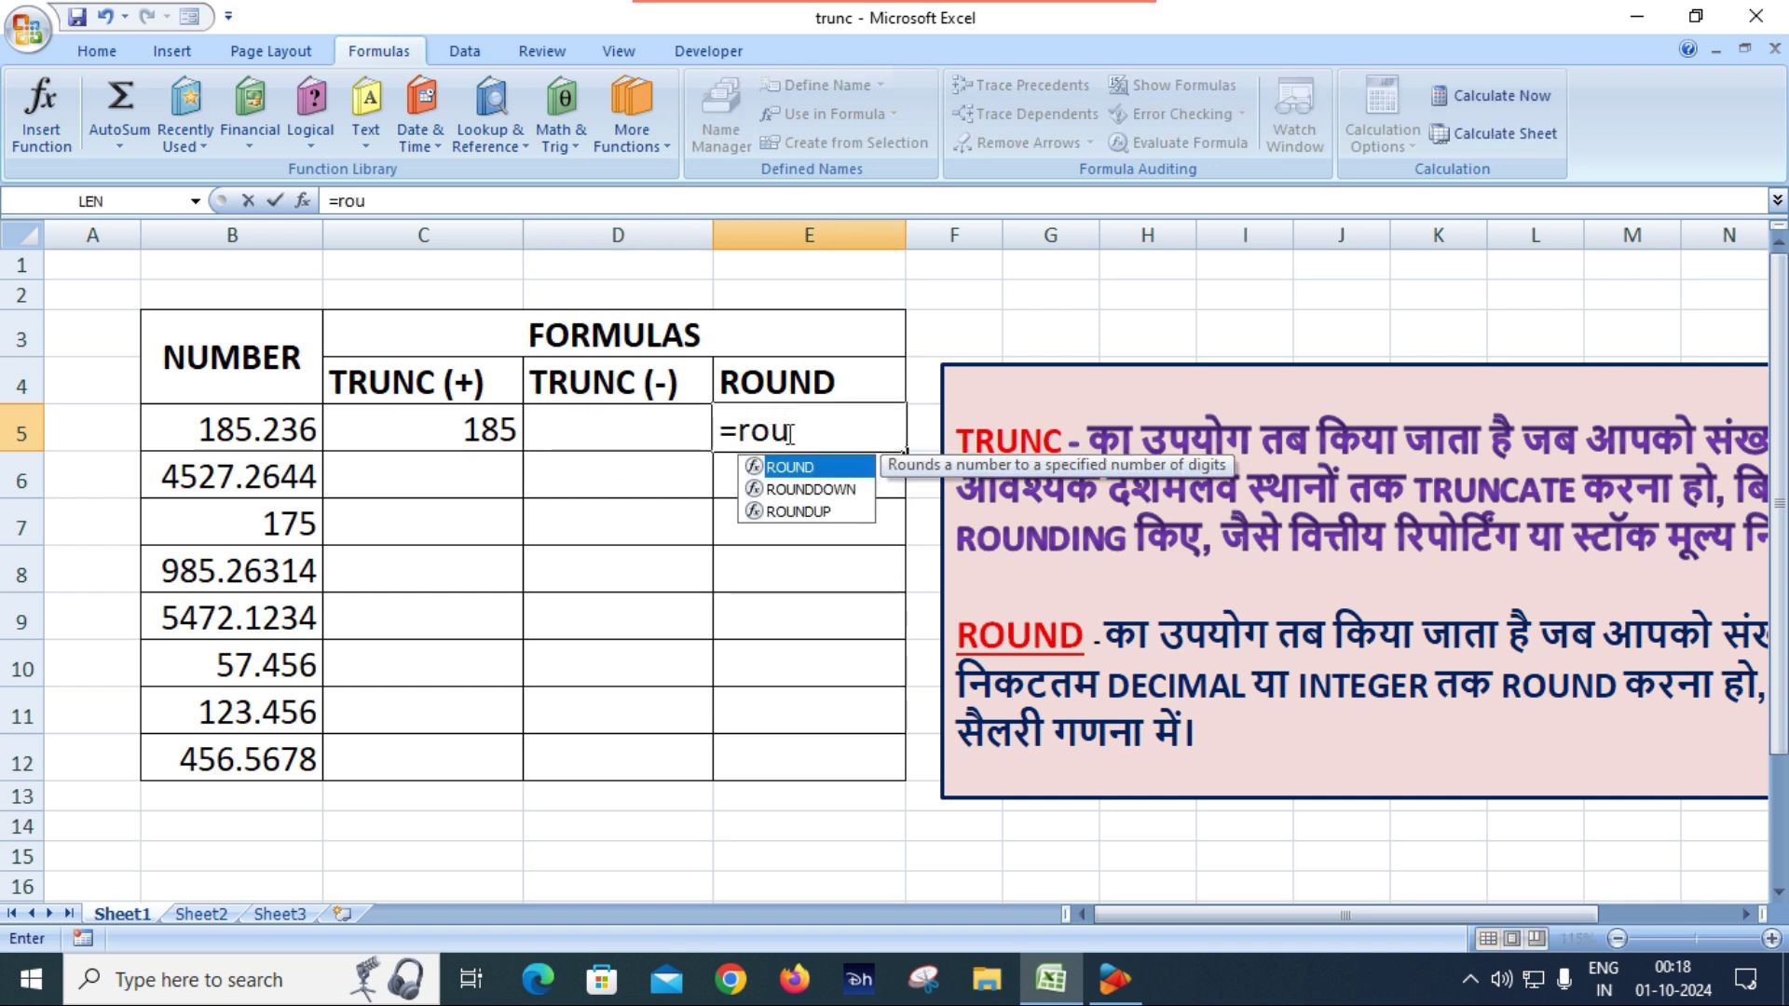
{"action": "key", "text": "Tab"}
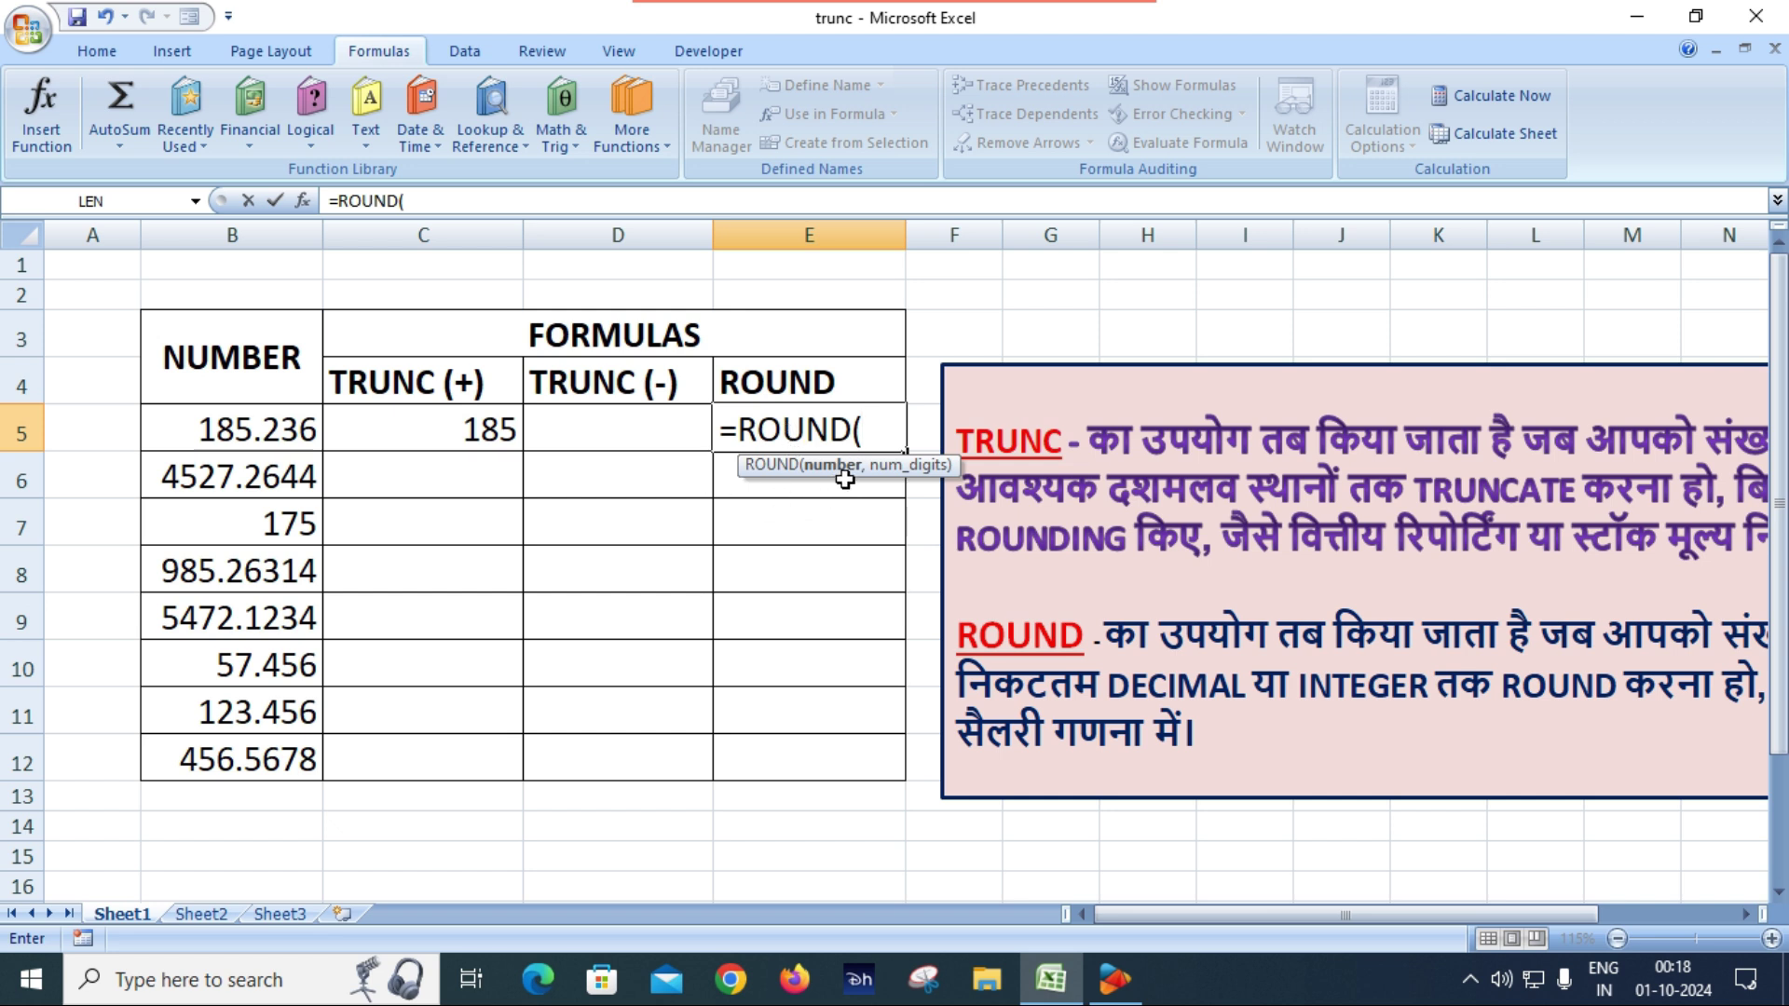
{"action": "left_click", "coordinate": [256, 449]}
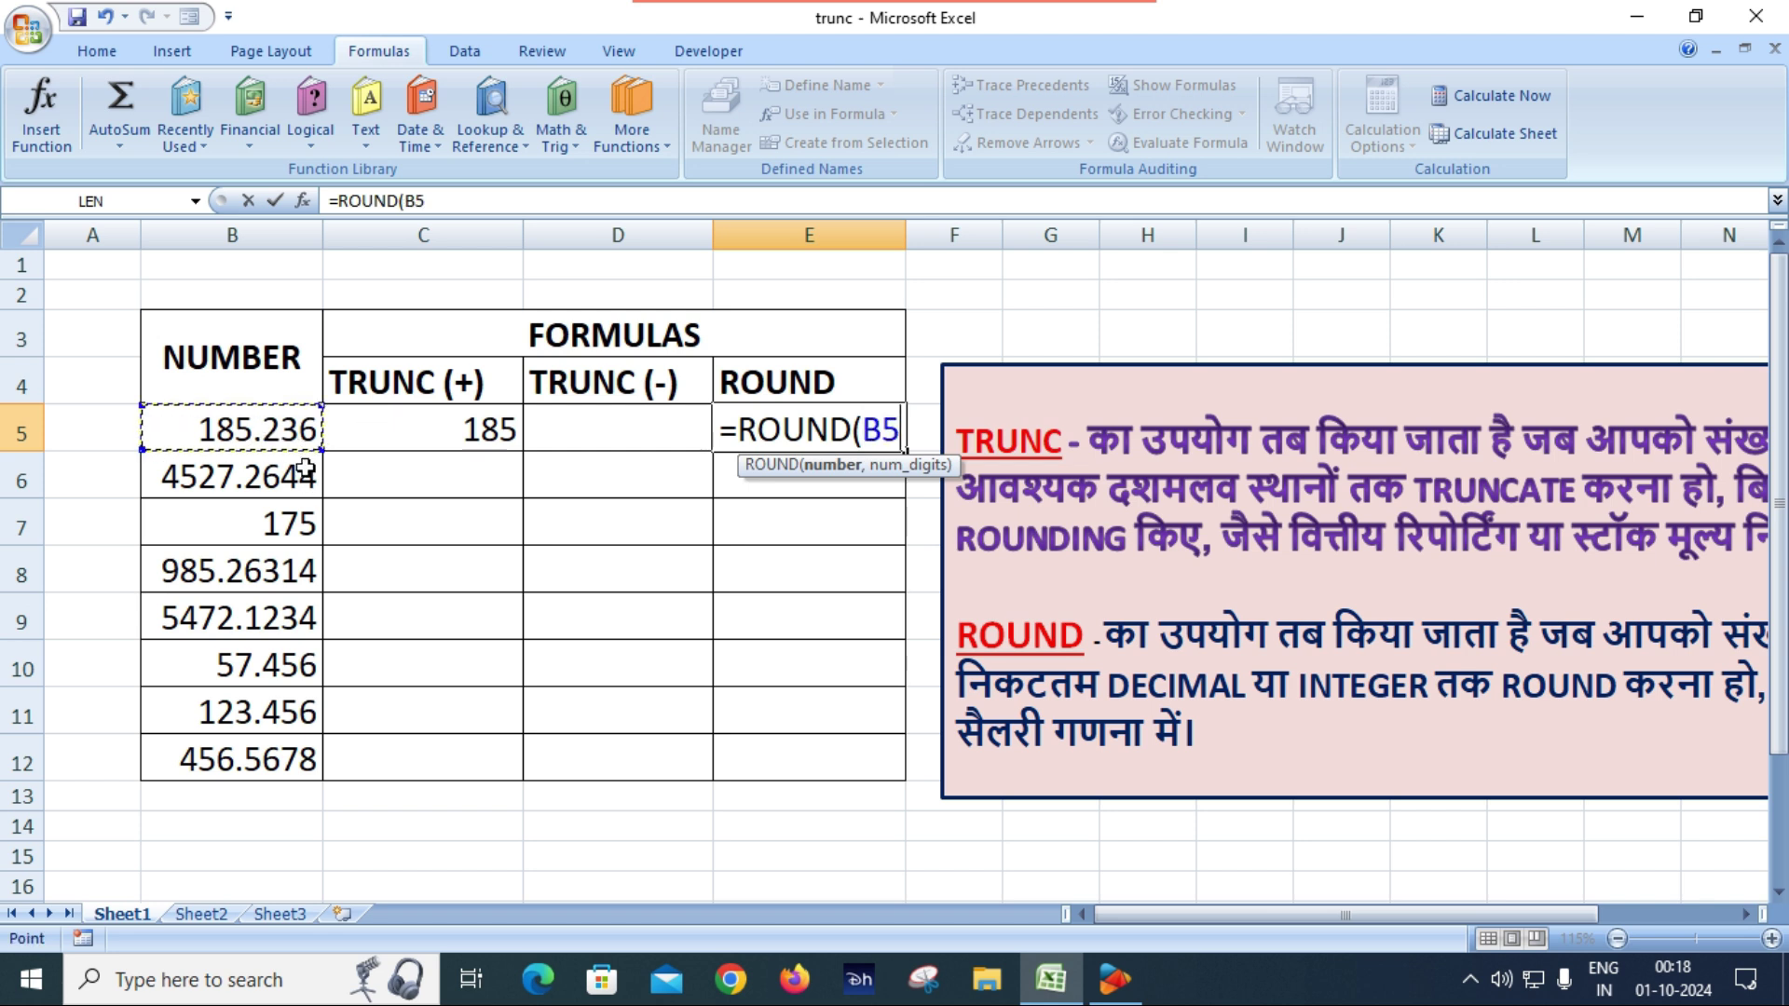
{"action": "type", "text": ")"}
{"action": "key", "text": "Return"}
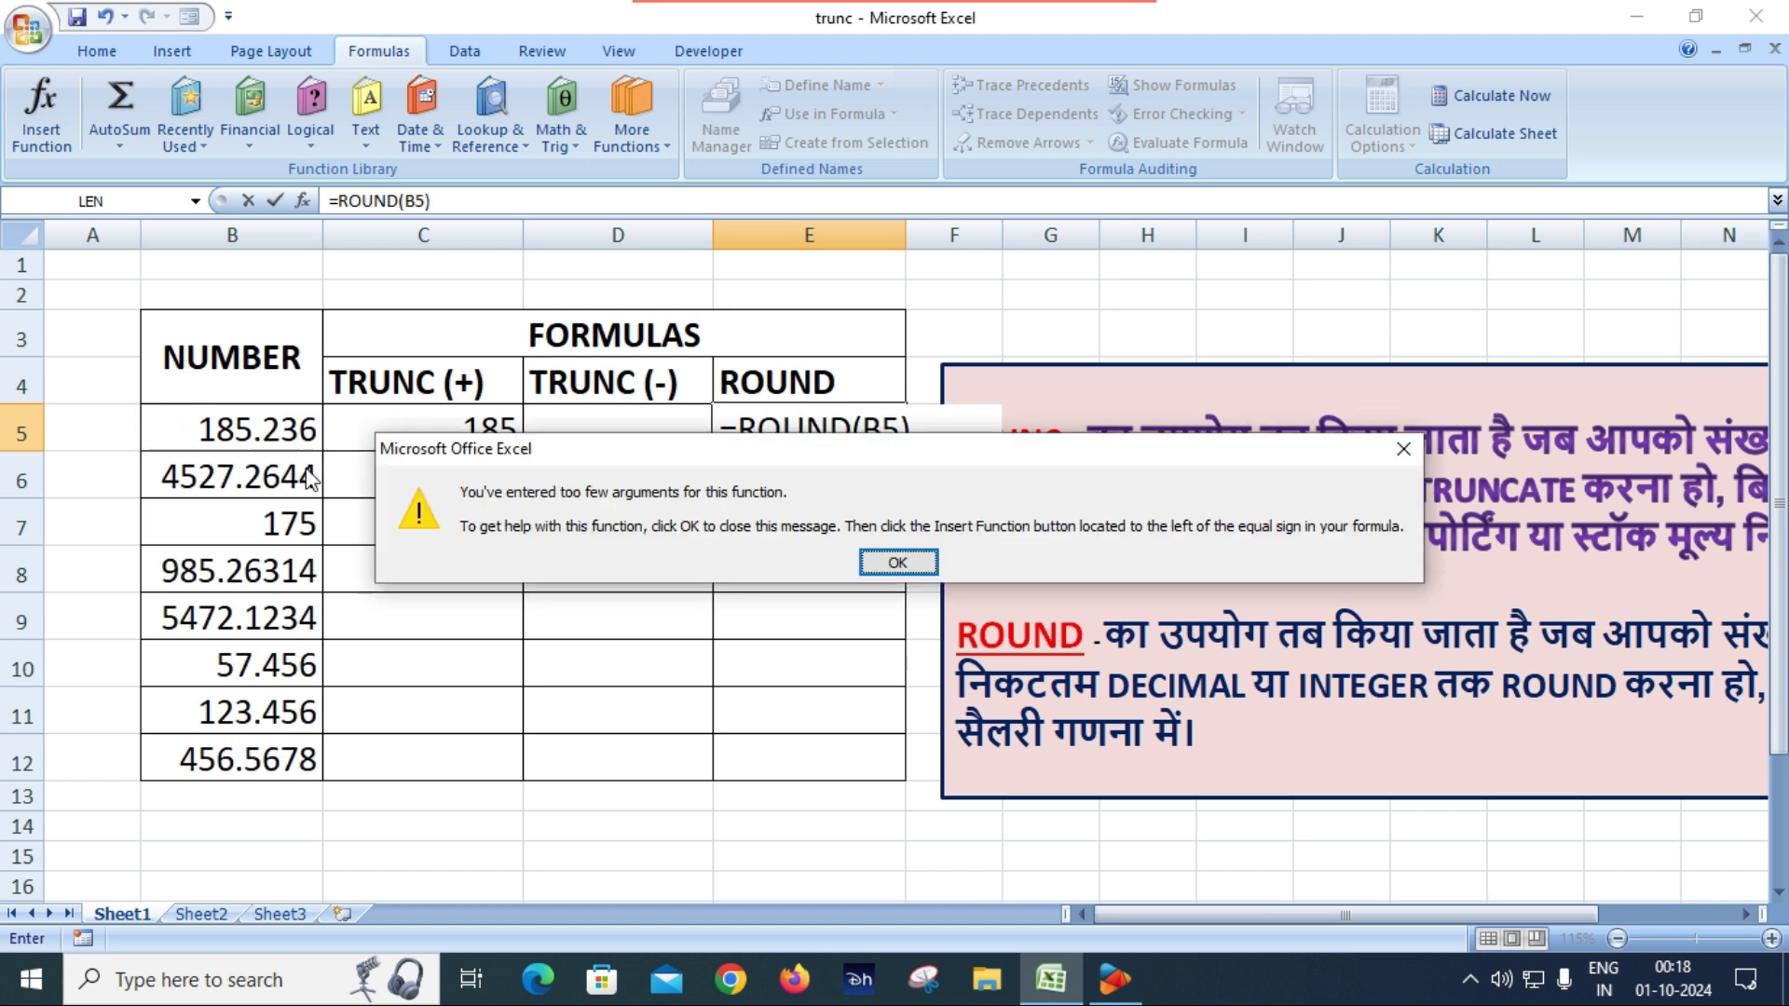
{"action": "key", "text": "Return"}
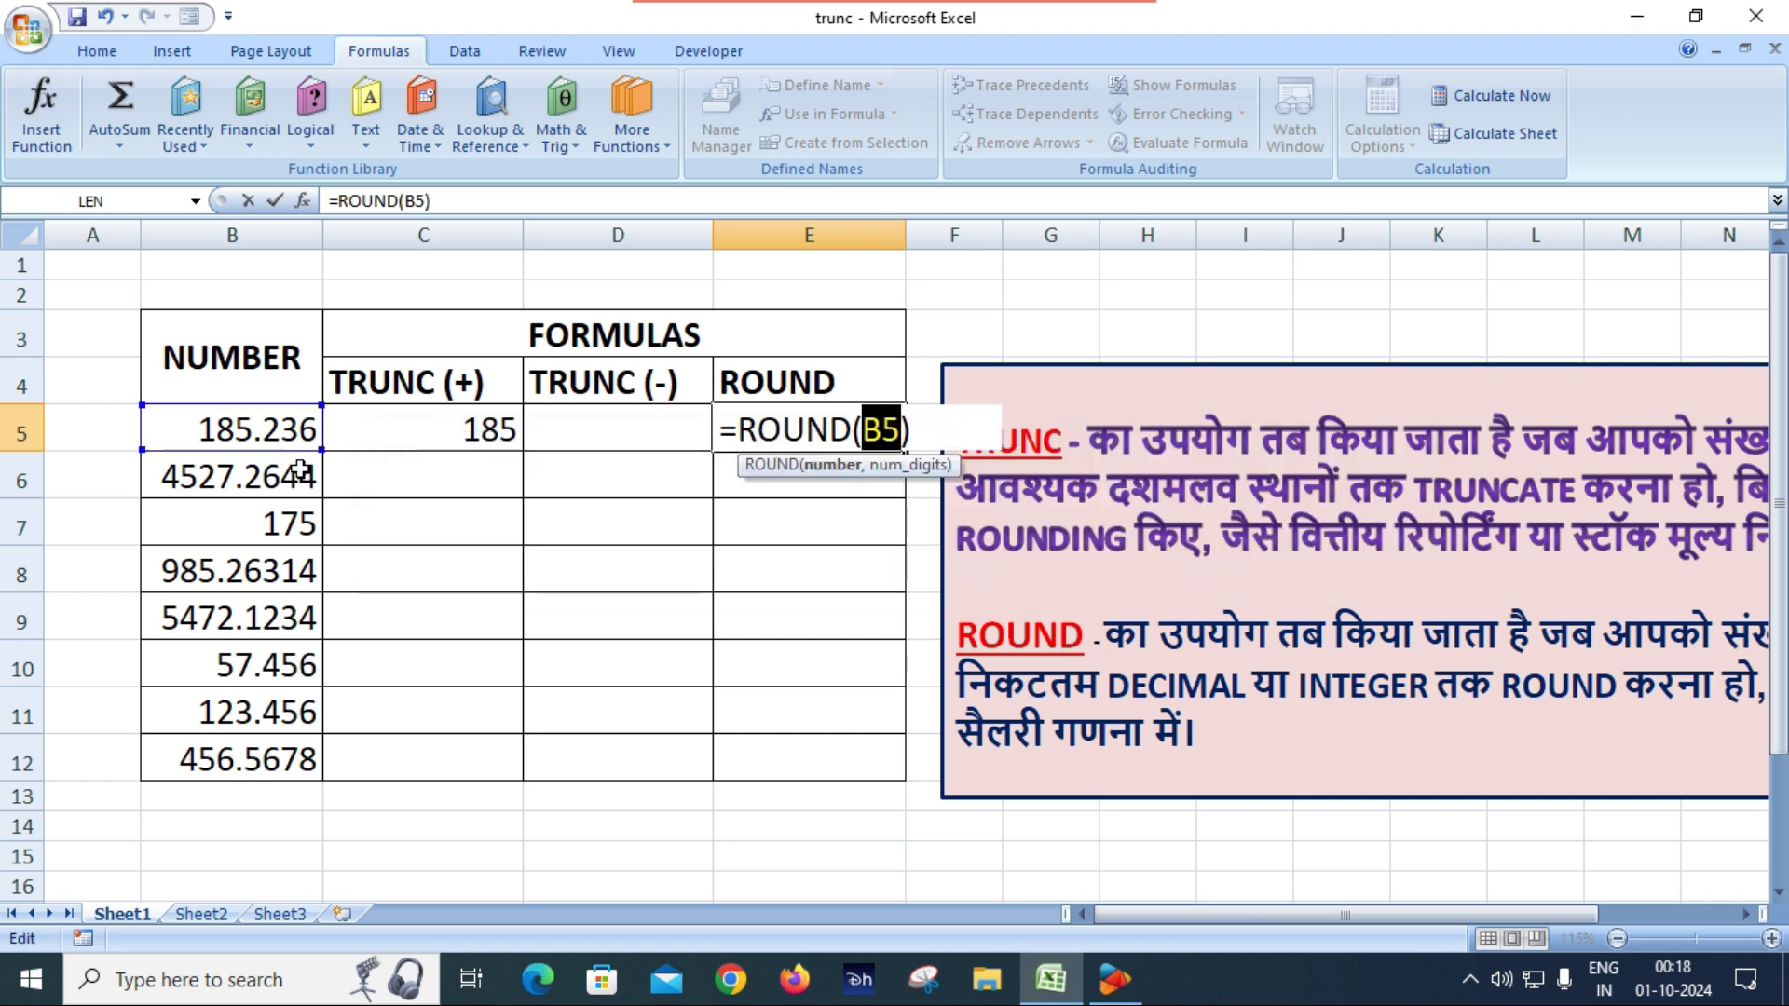
Complete the formula in E5 as =ROUND(B5,2) and compare its result with the number in B5.
{"action": "left_click", "coordinate": [905, 429]}
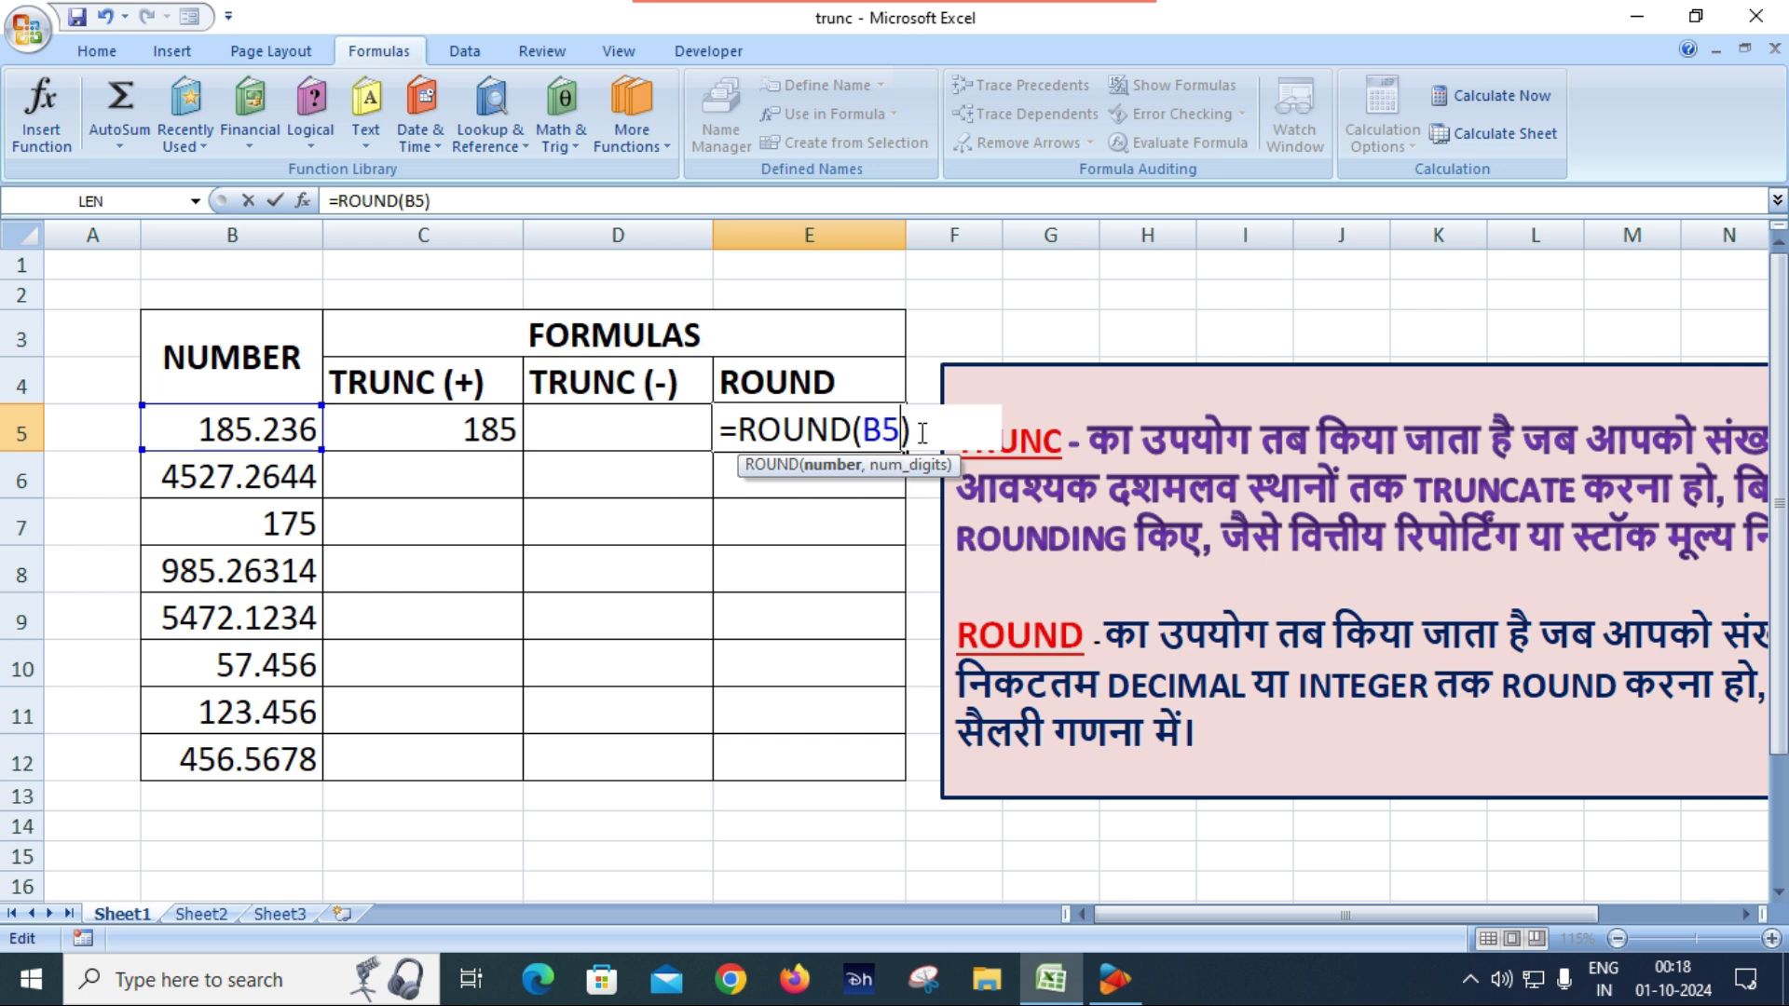
{"action": "type", "text": ",2)"}
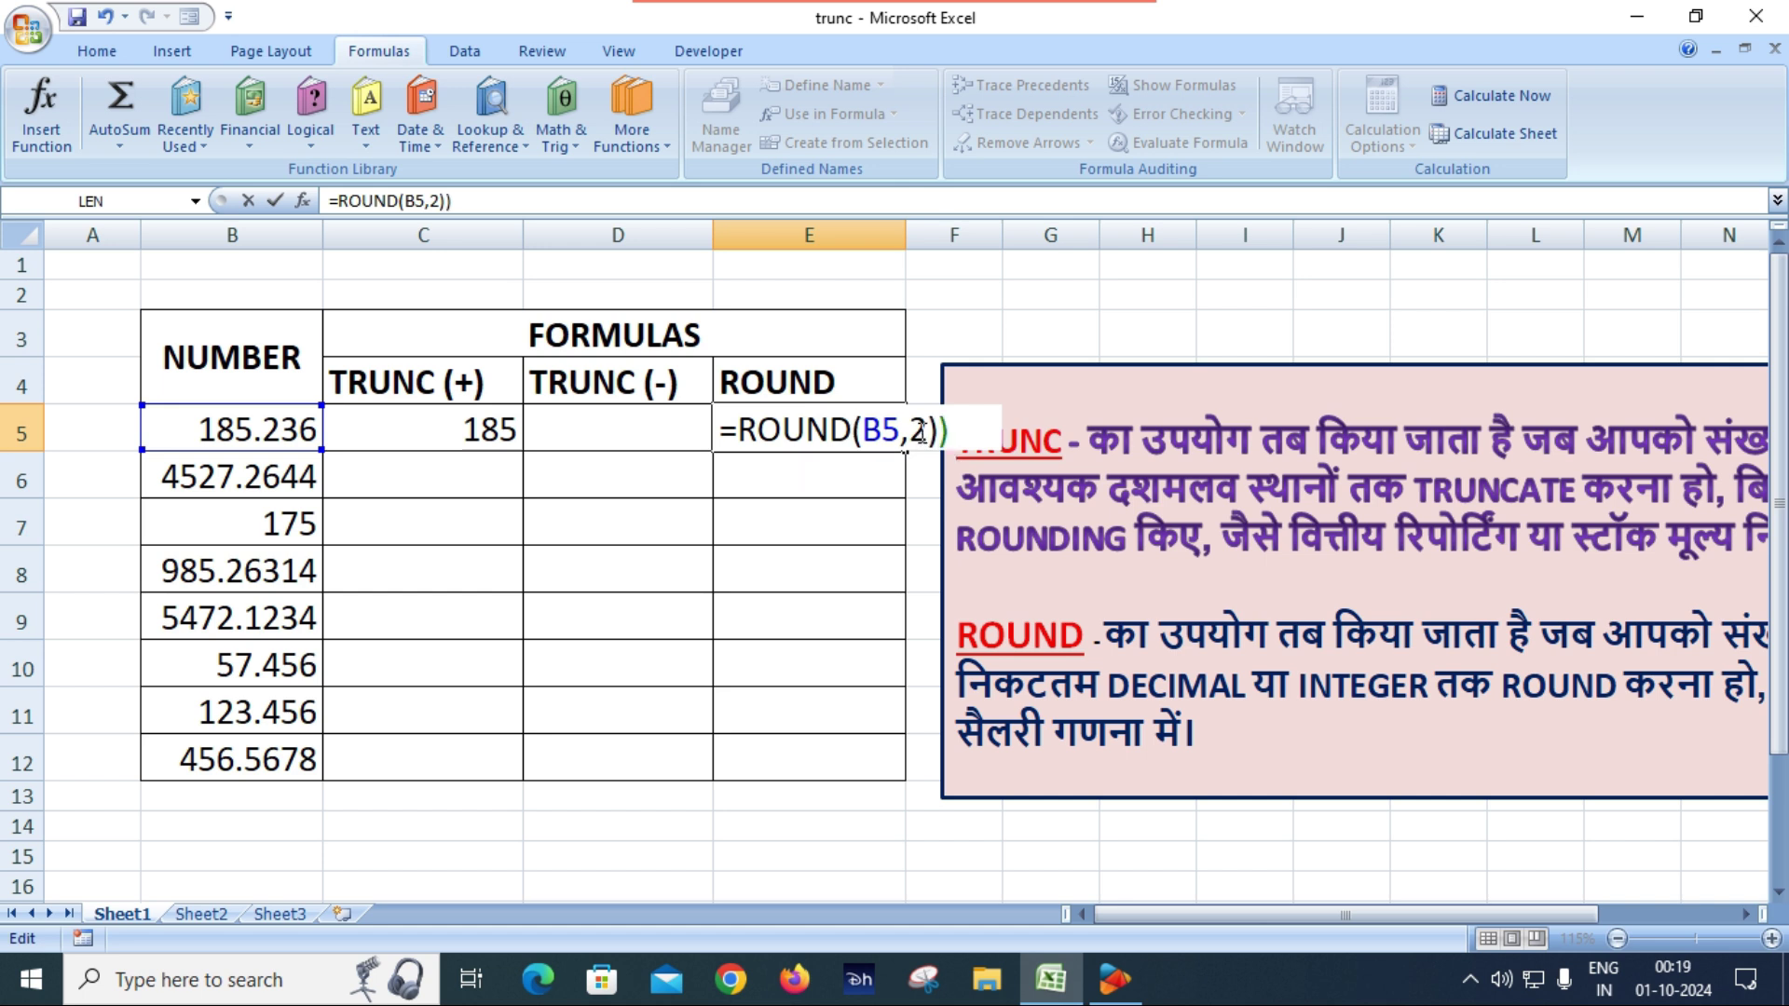
{"action": "key", "text": "Return"}
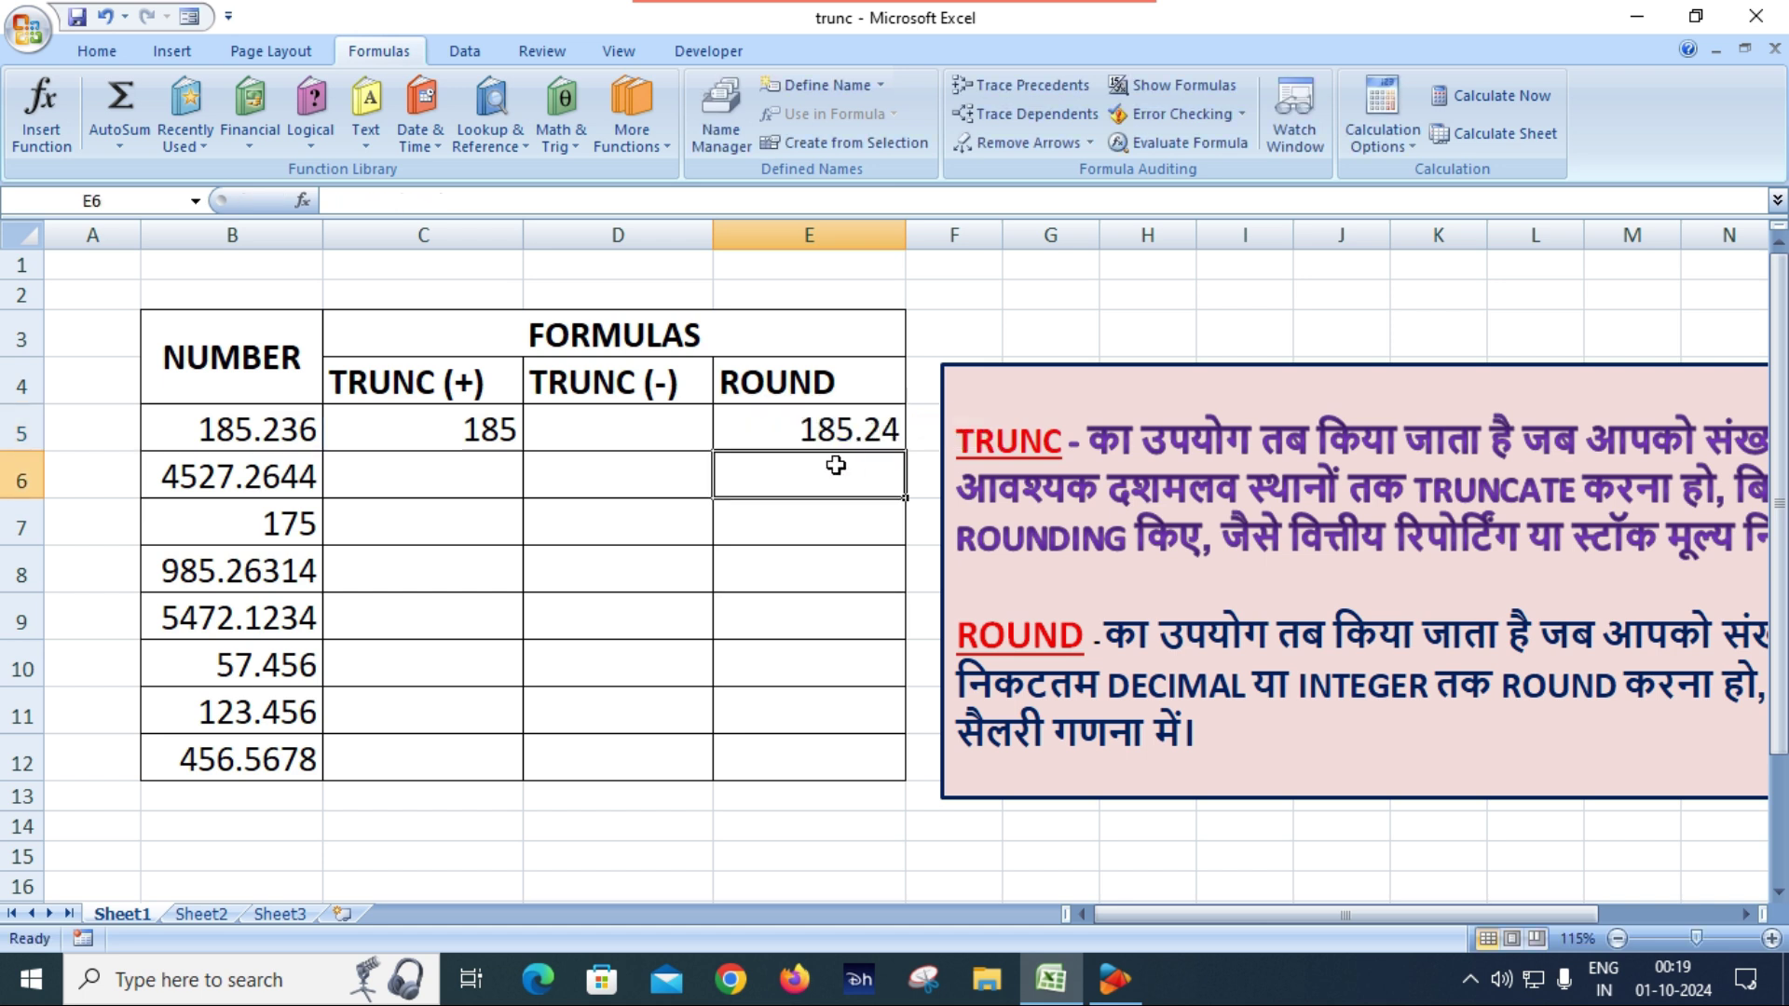
{"action": "left_click", "coordinate": [247, 430]}
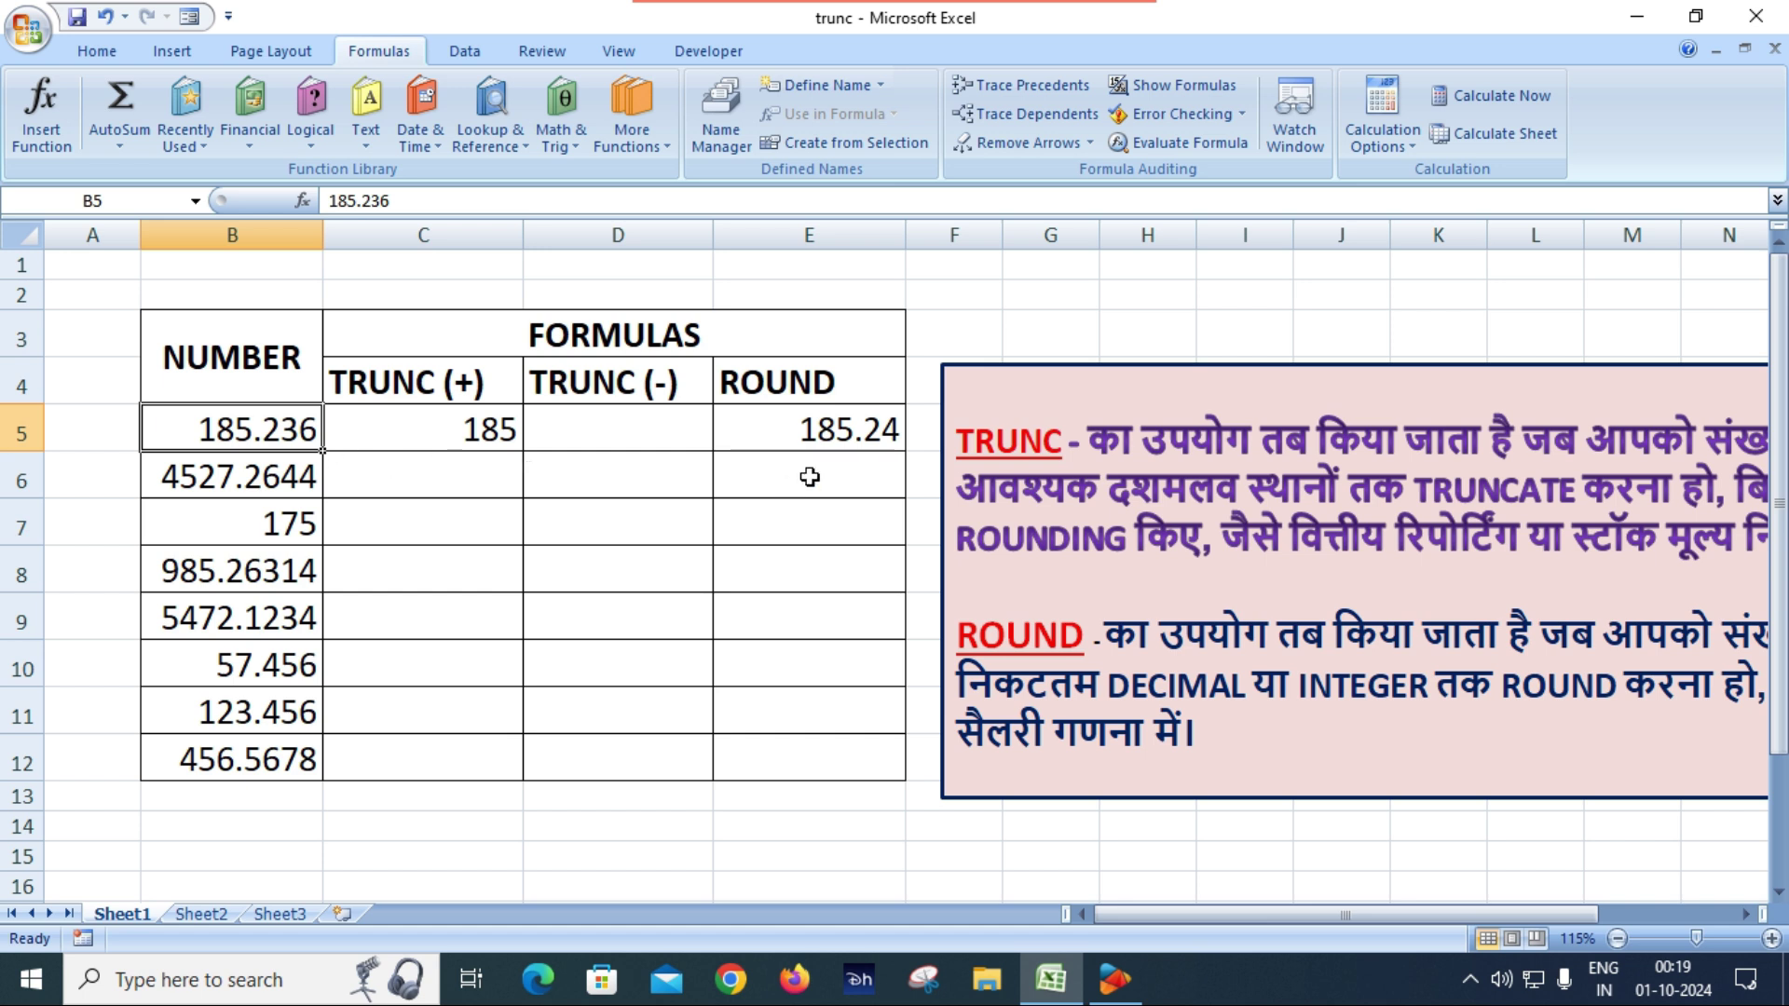
{"action": "left_click", "coordinate": [840, 438]}
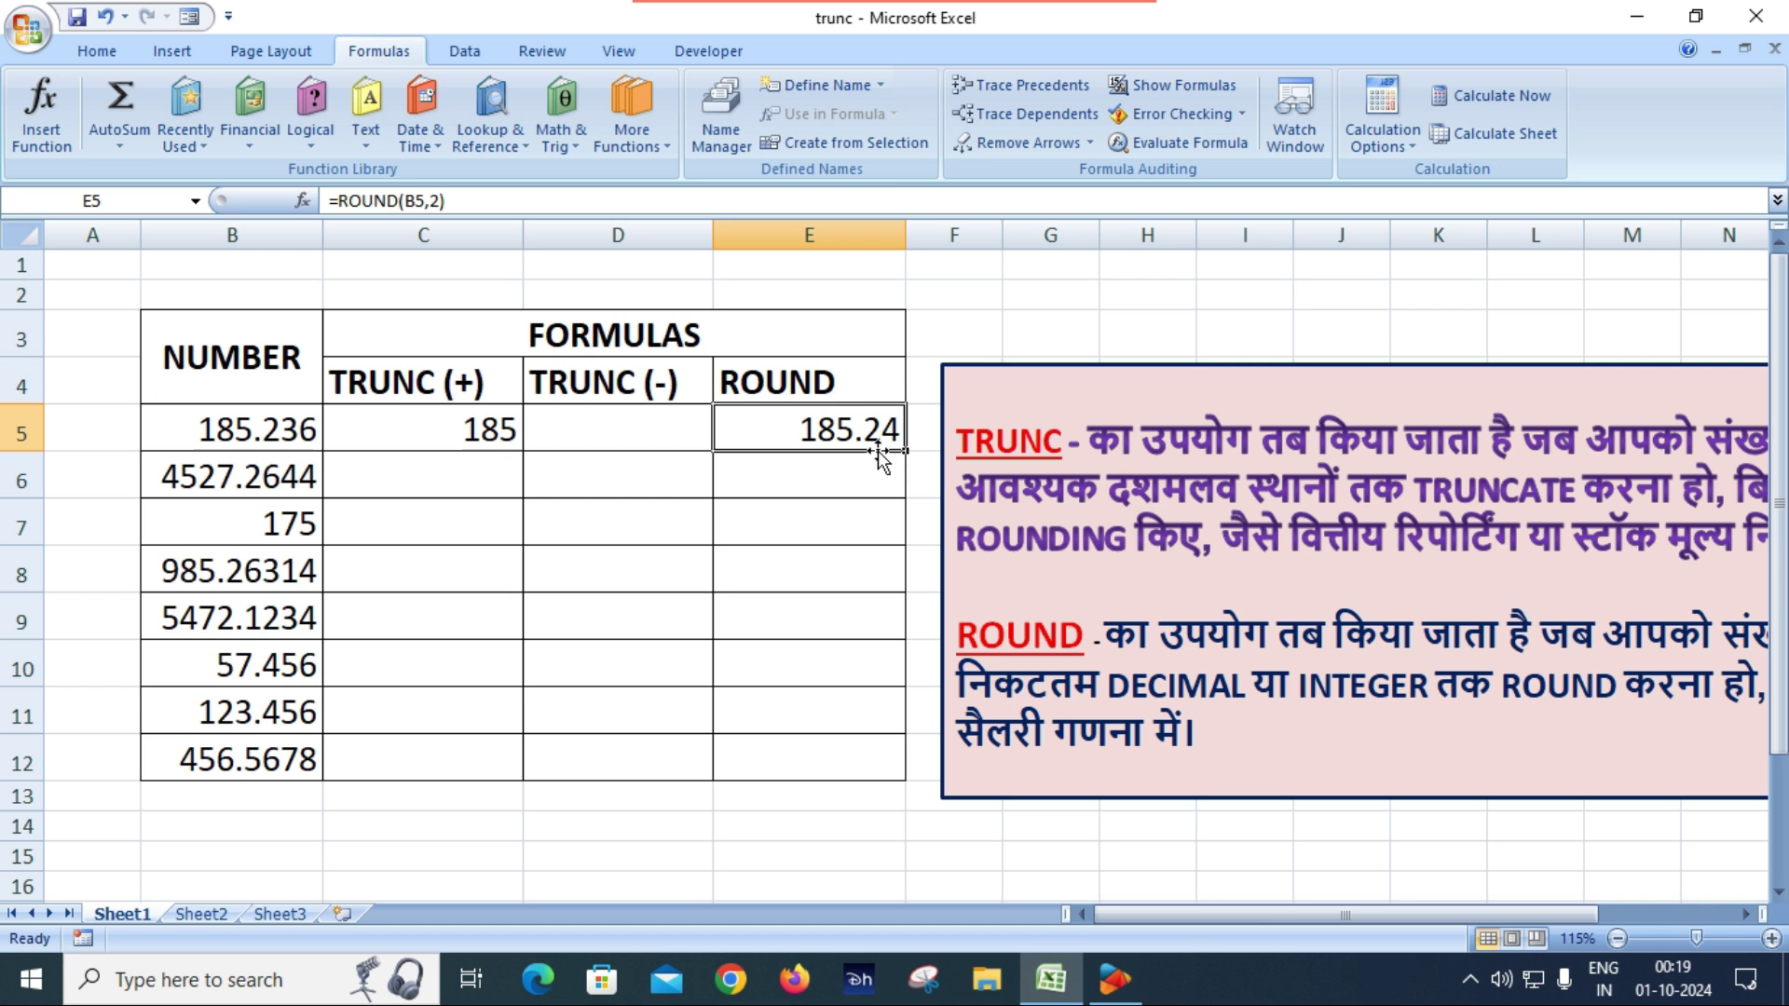
Change the formula in C5 to =TRUNC(B5,2) and compare its result with the ROUND formula in E5.
{"action": "double_click", "coordinate": [498, 432]}
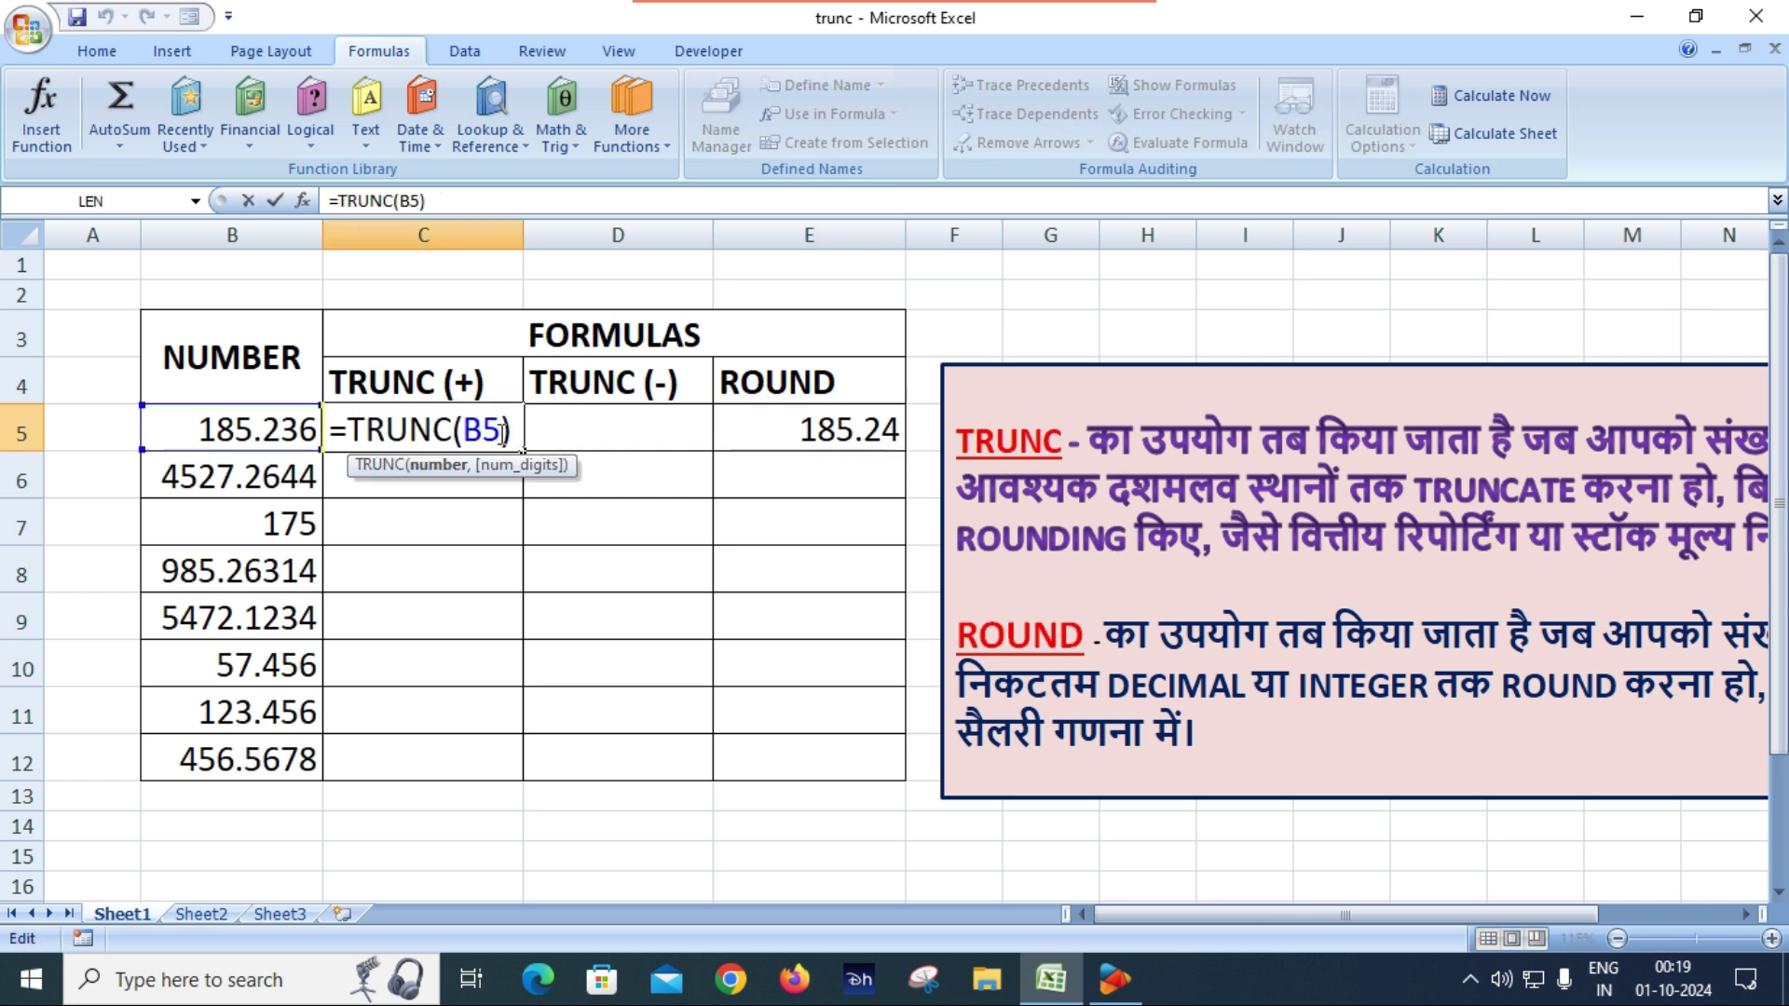
{"action": "type", "text": ",2"}
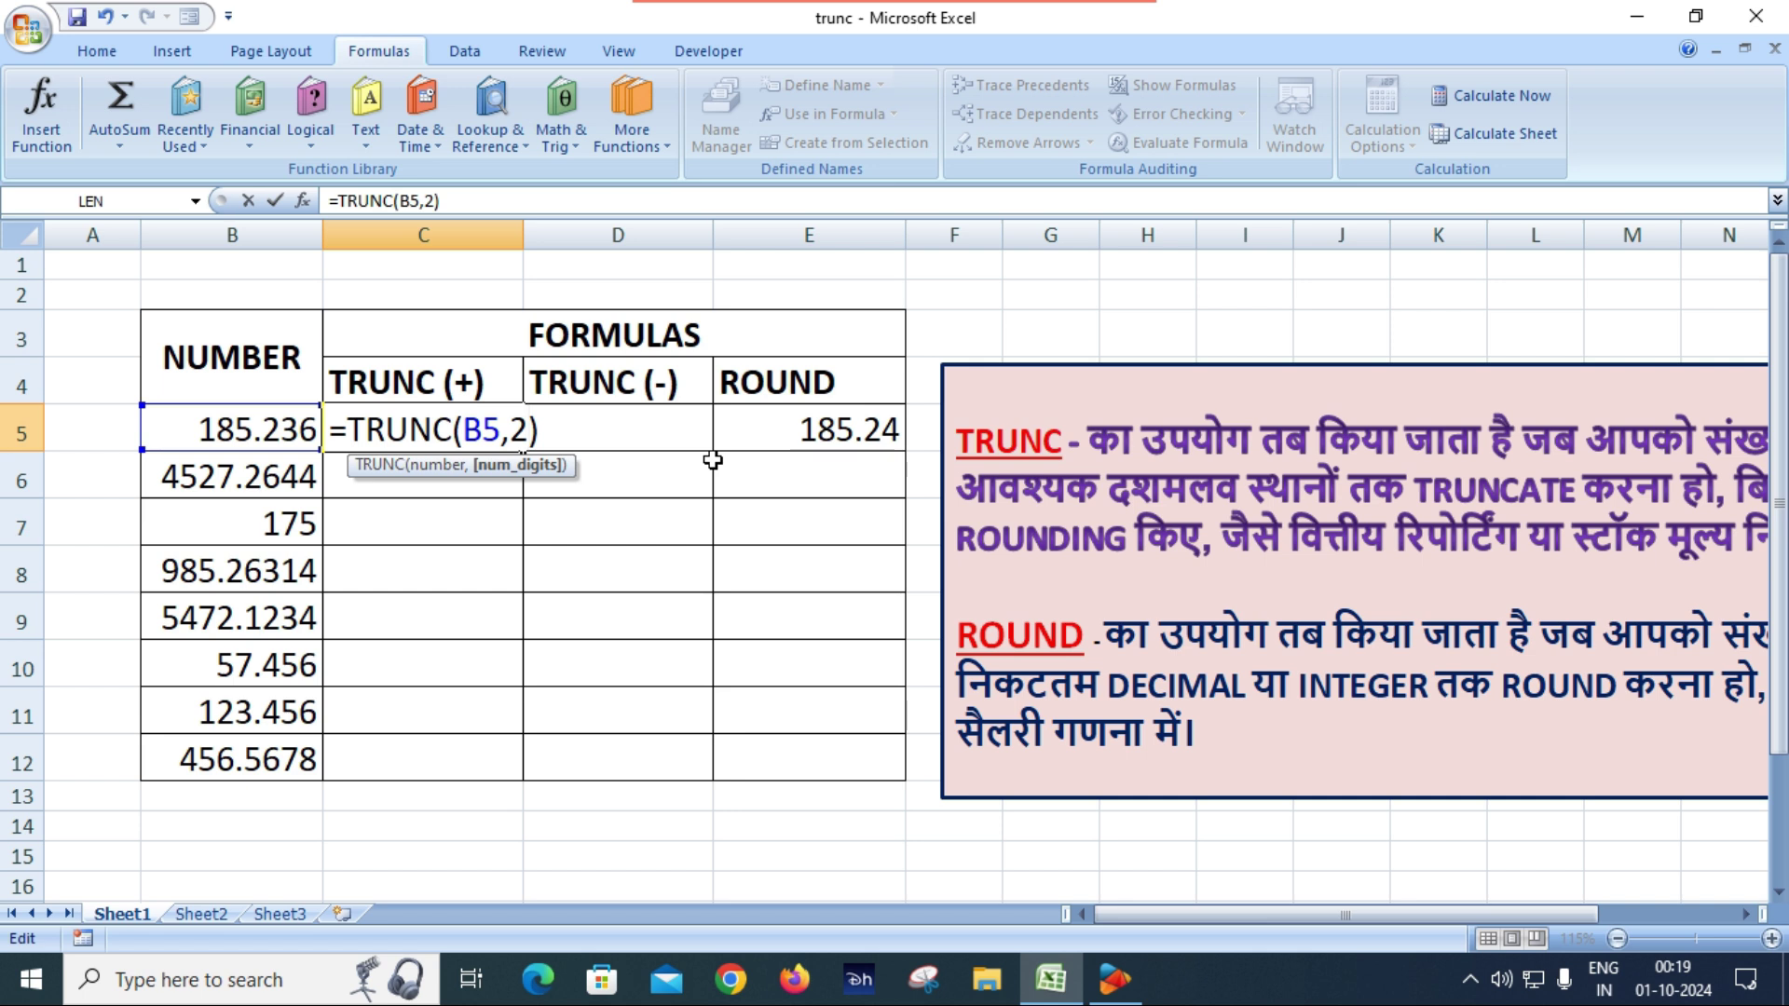
{"action": "key", "text": "Return"}
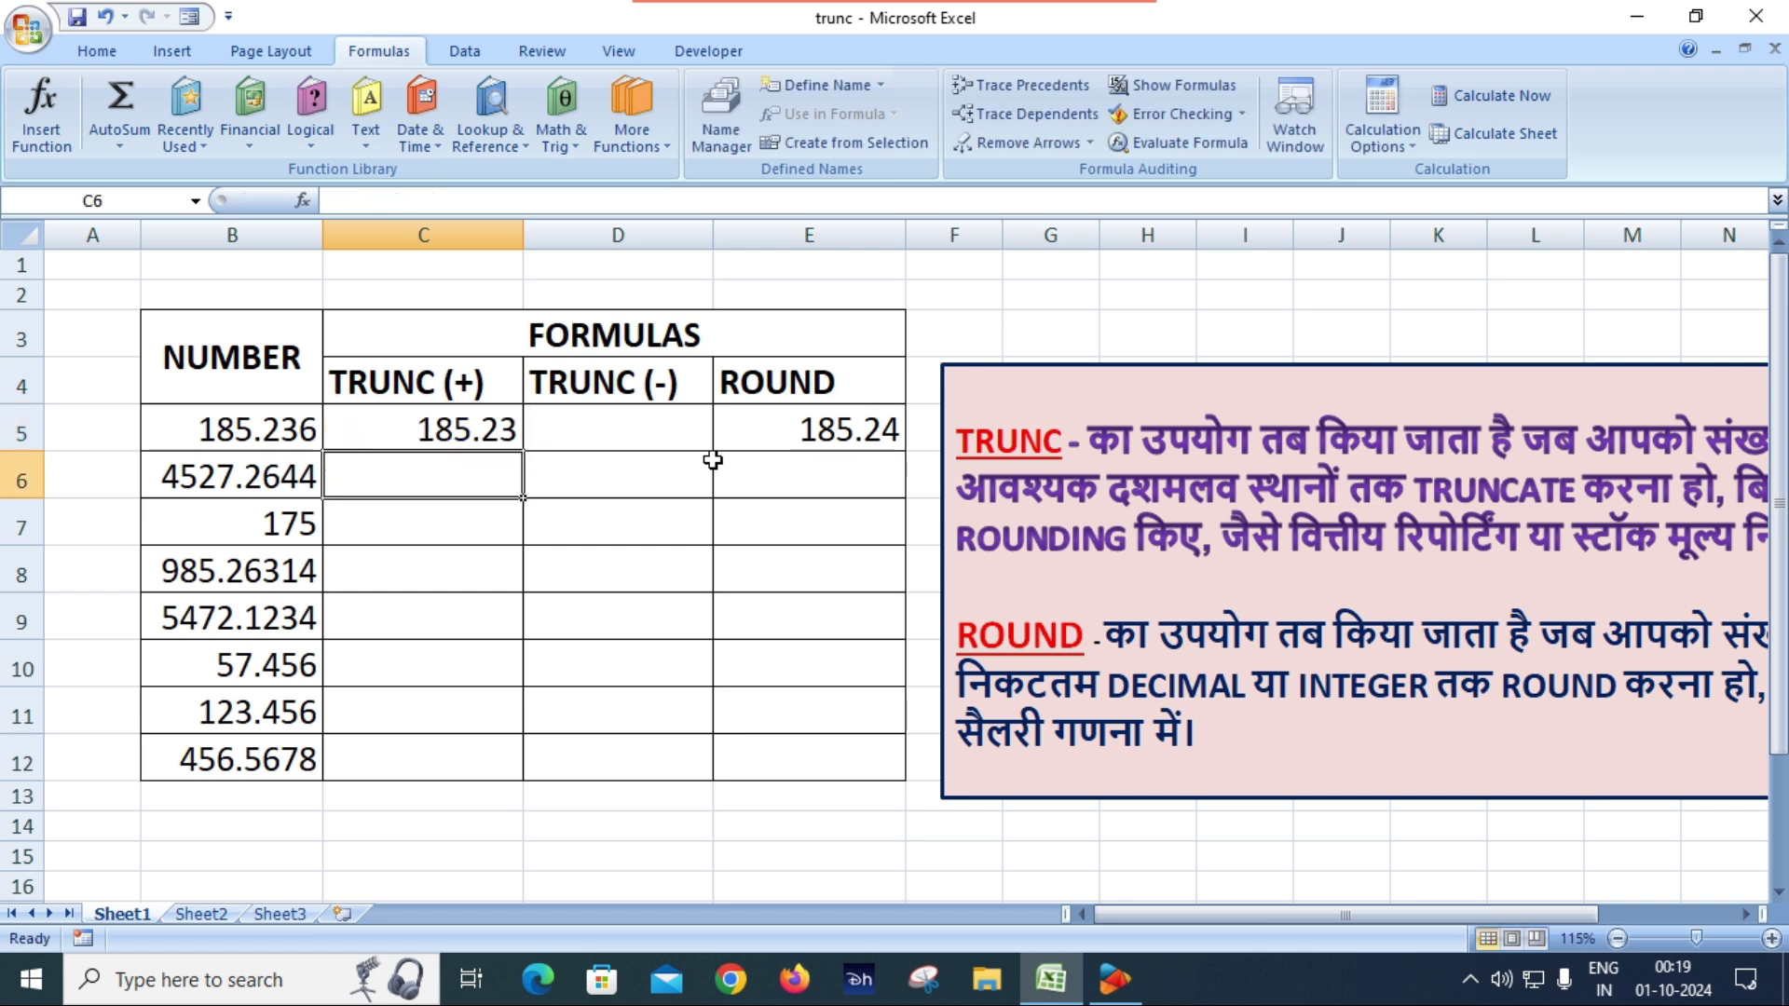
{"action": "left_click", "coordinate": [430, 432]}
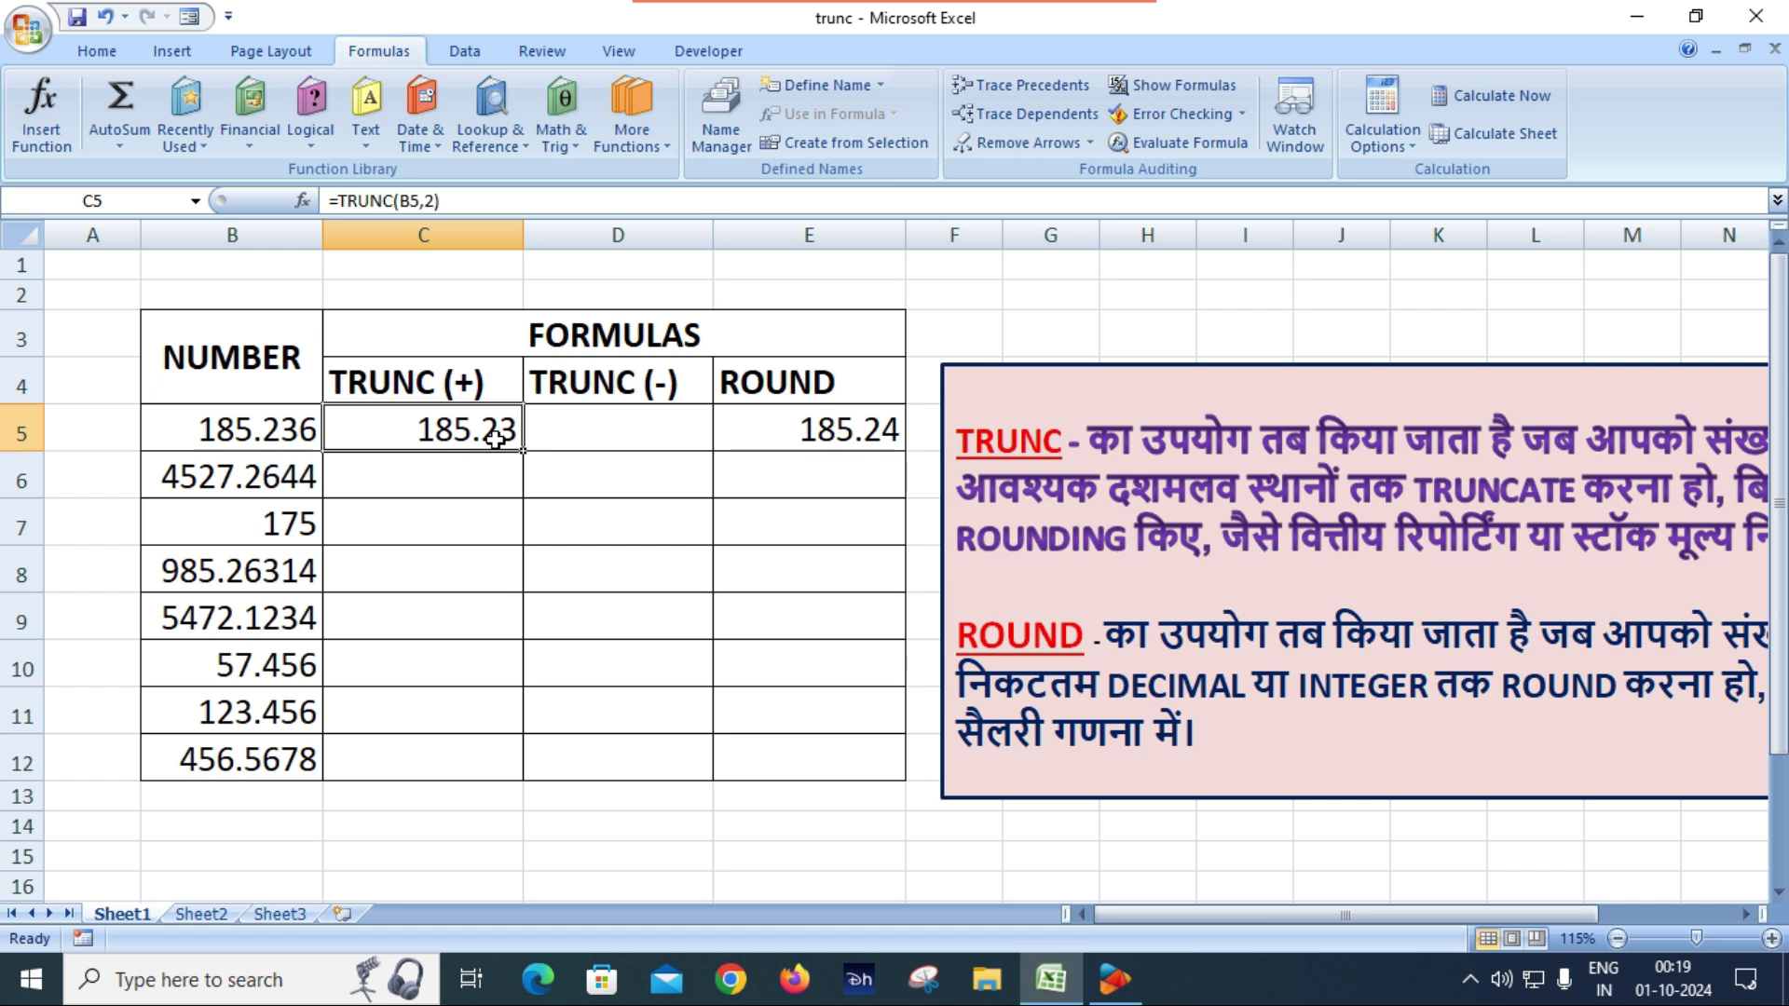
{"action": "left_click", "coordinate": [823, 434]}
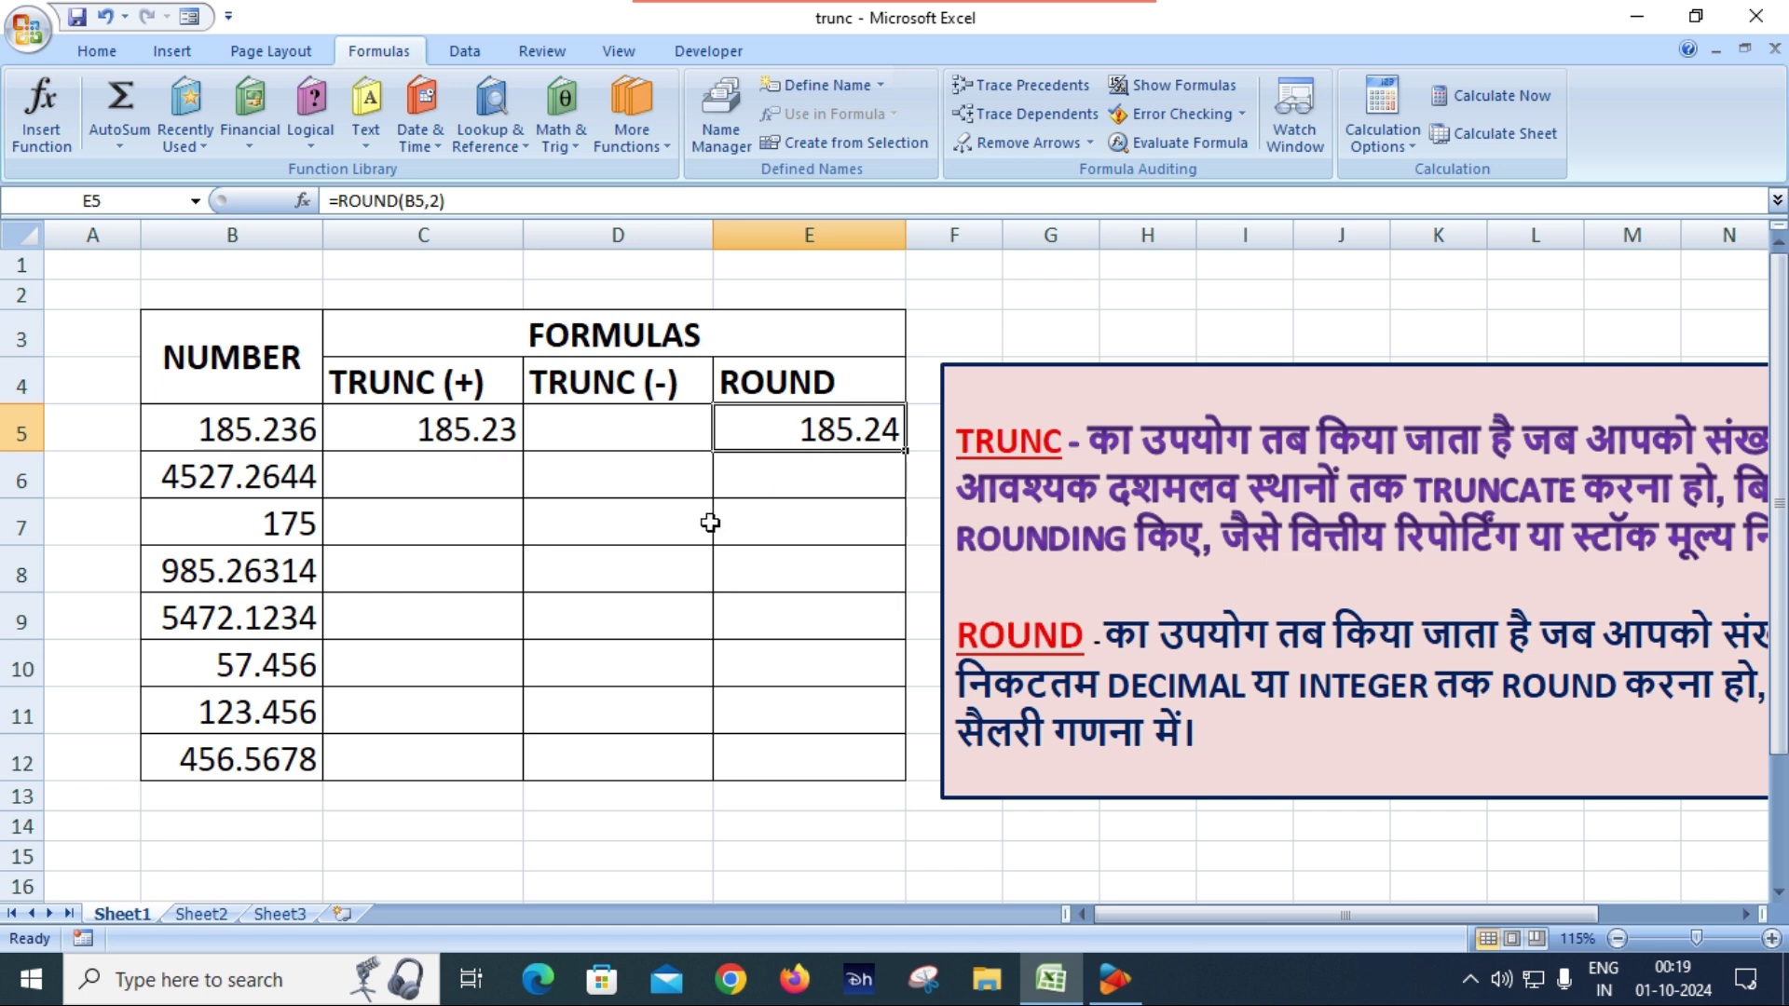
Fill the TRUNC formula from C5 down through C12.
{"action": "left_click", "coordinate": [473, 430]}
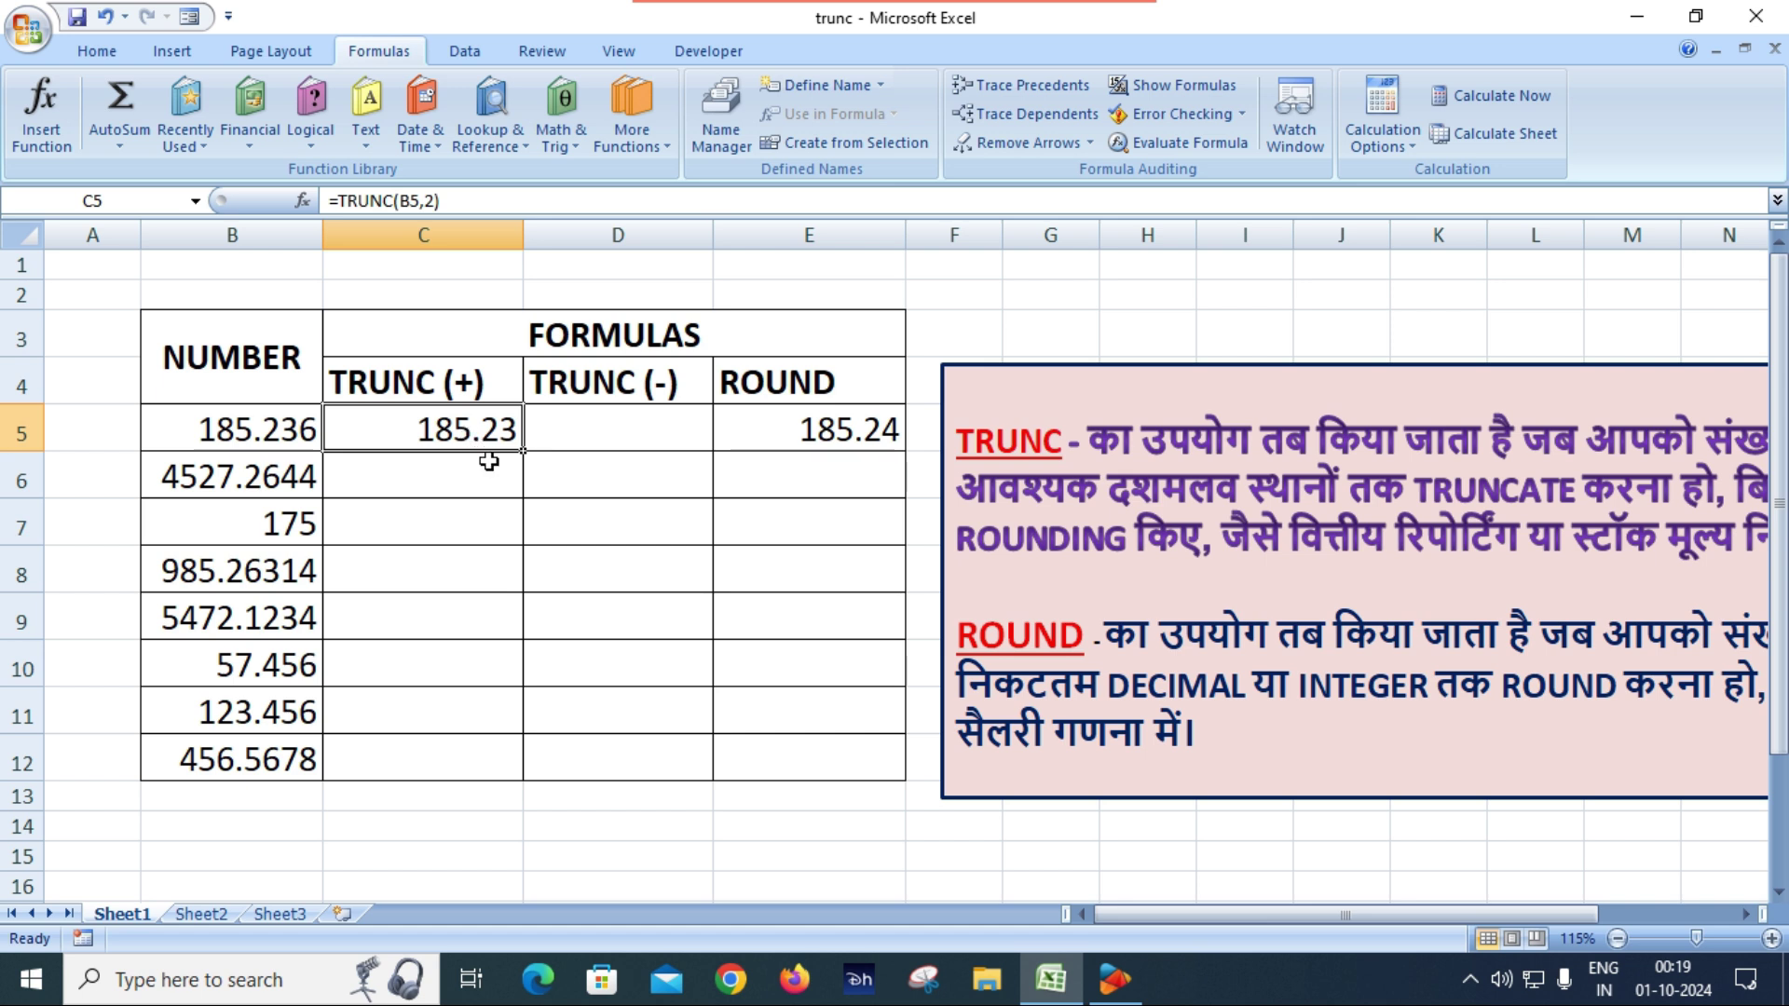
{"action": "left_click_drag", "start_coordinate": [471, 424], "coordinate": [461, 749]}
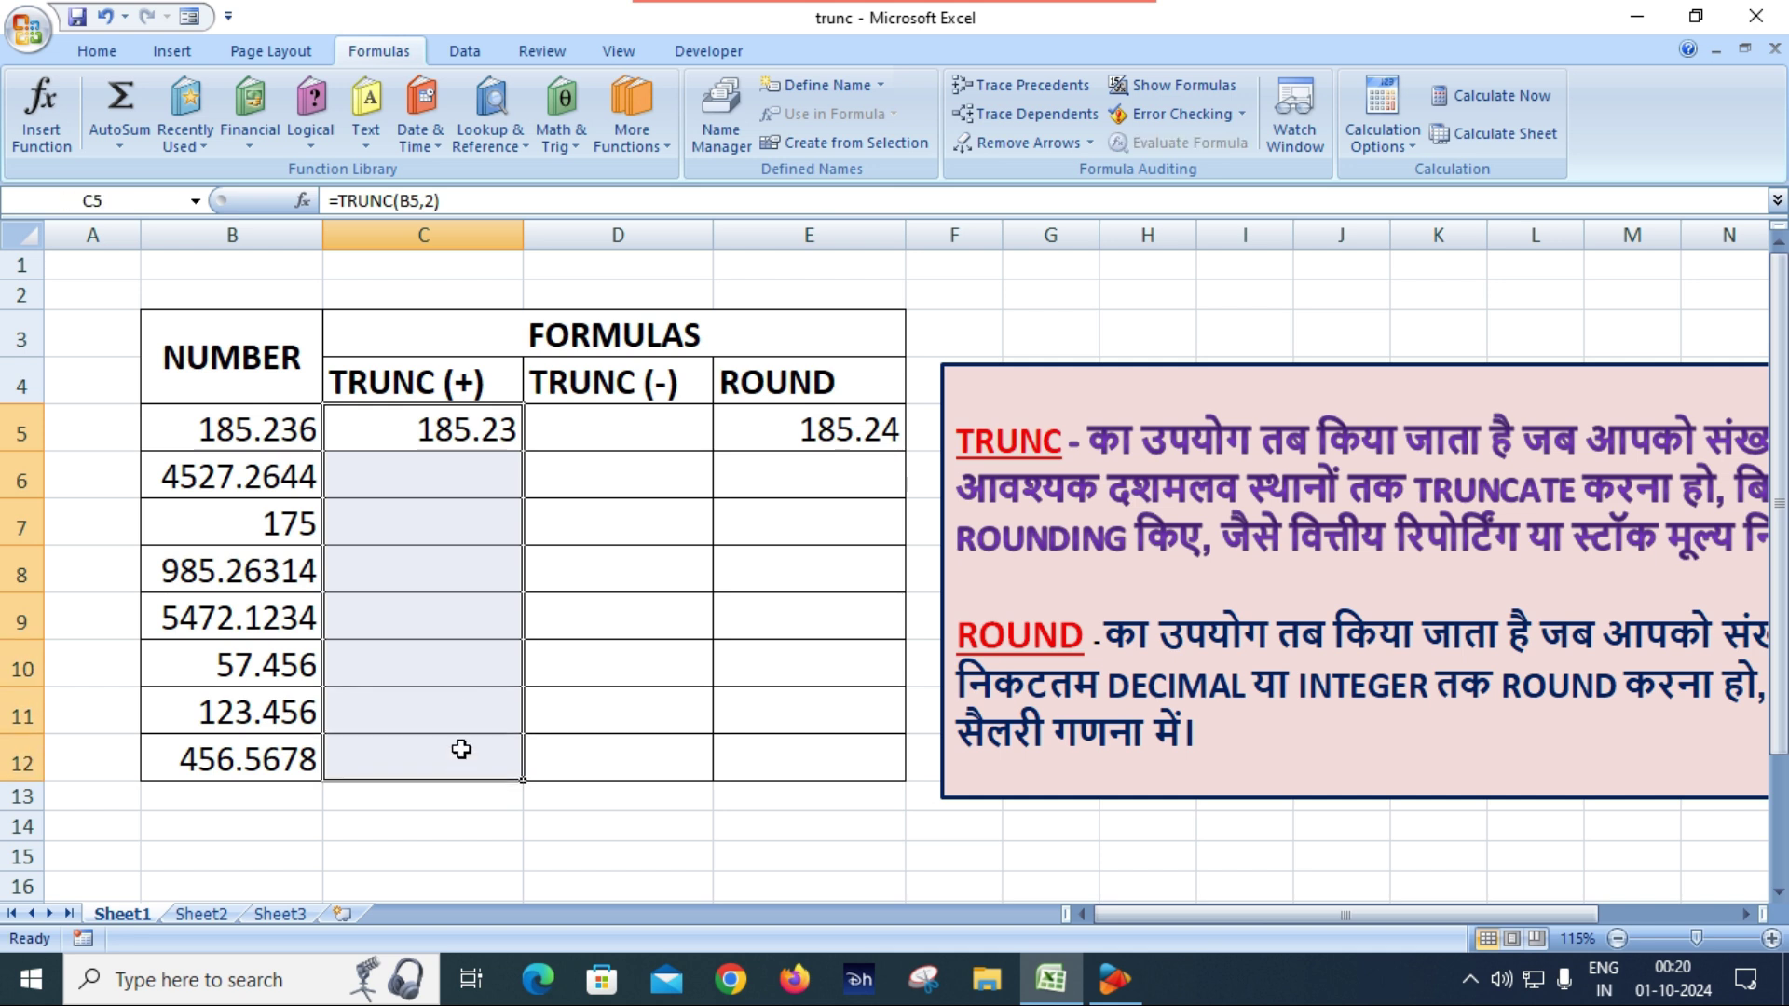
{"action": "key", "text": "ctrl+d"}
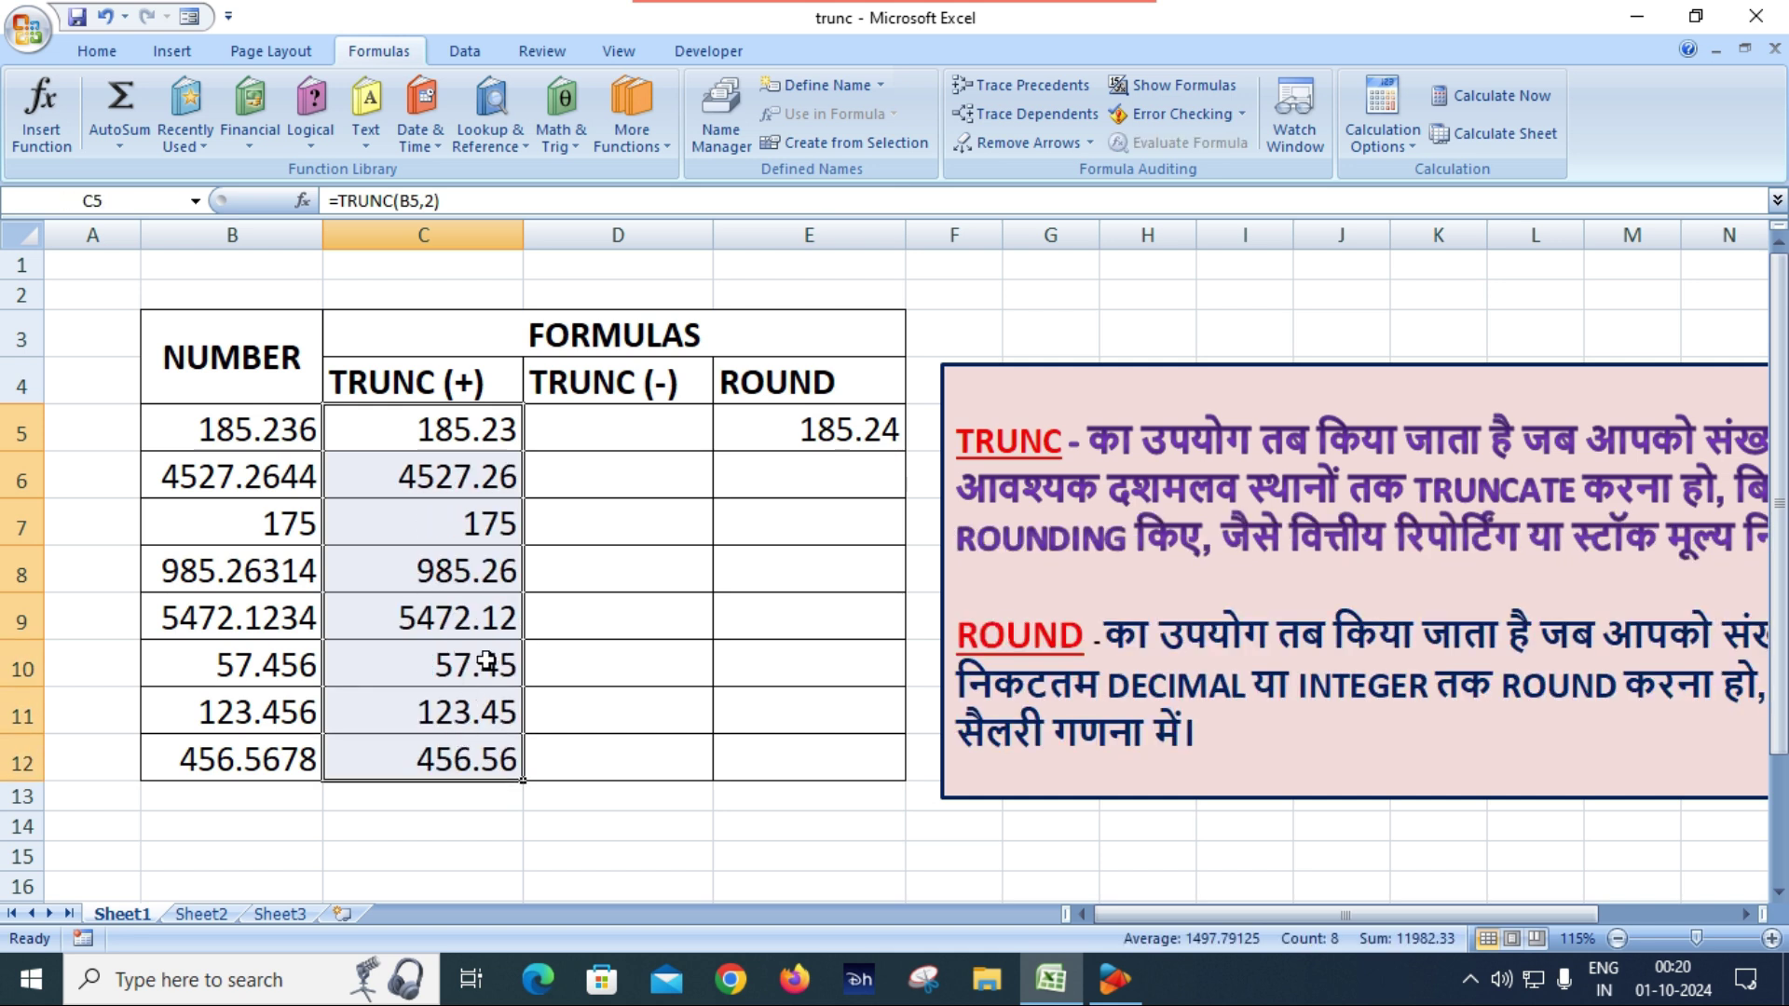
Sum the truncated values C5:C12 in cell C13 and the original numbers B5:B12 in cell B13.
{"action": "left_click", "coordinate": [570, 601]}
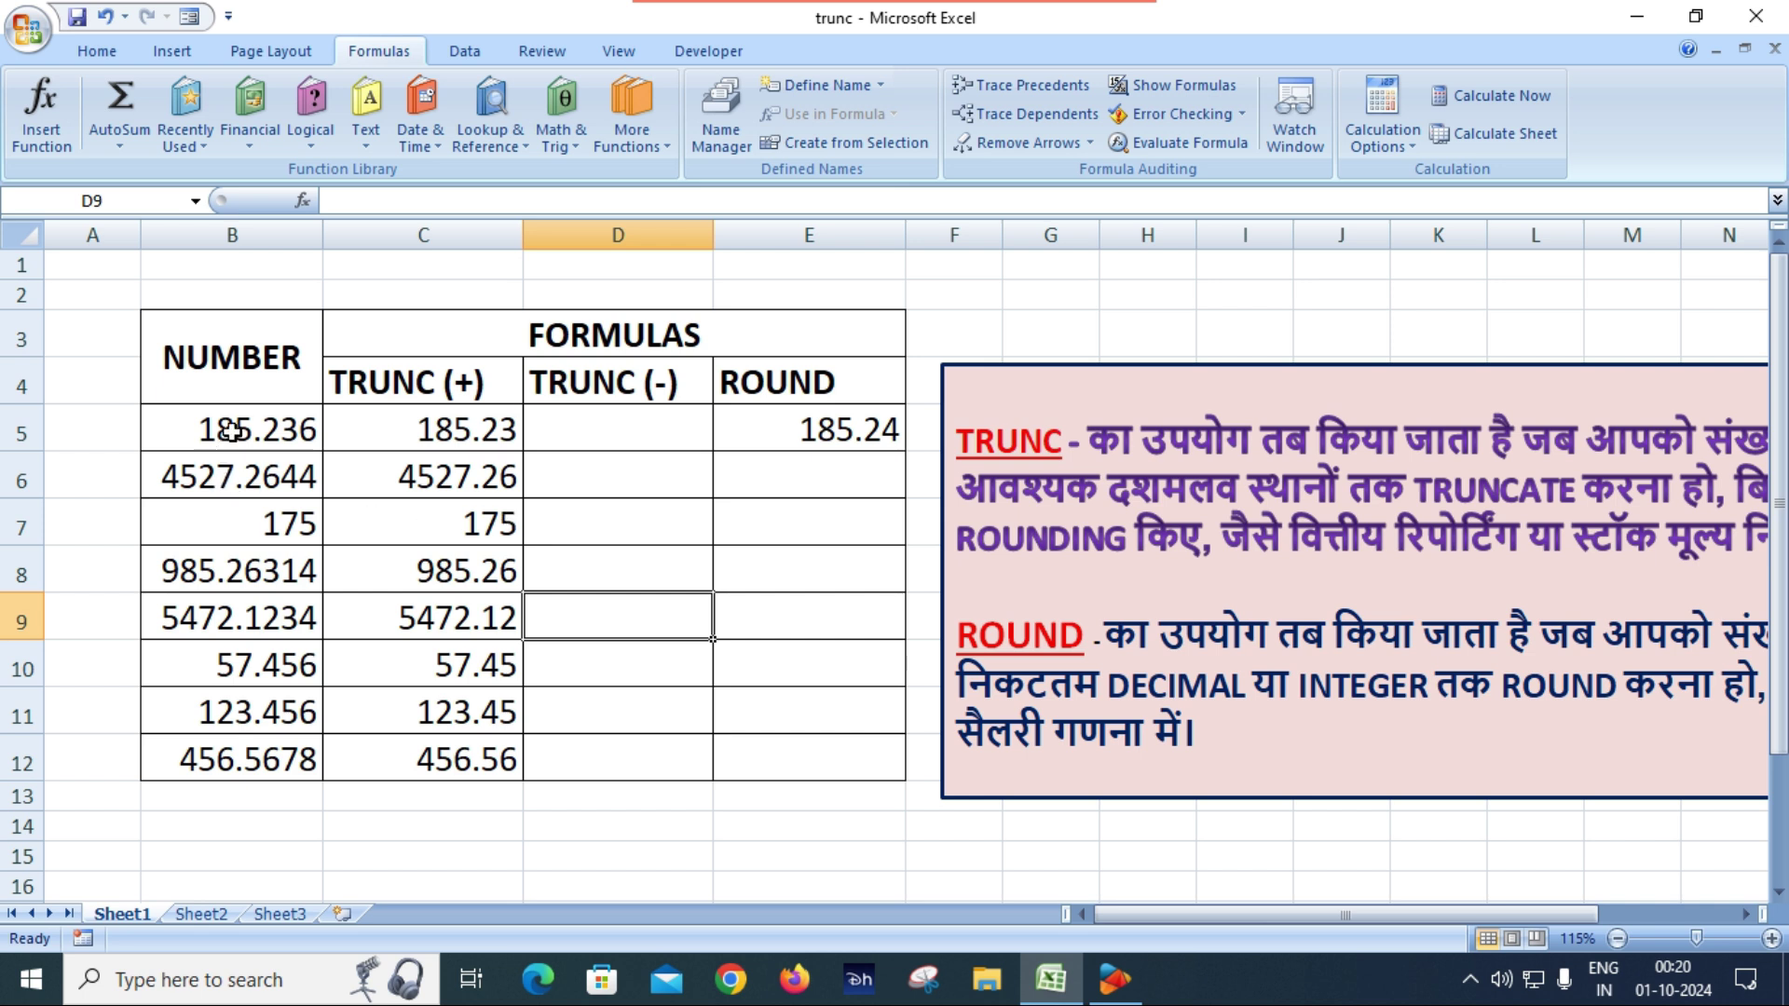
{"action": "left_click", "coordinate": [479, 430]}
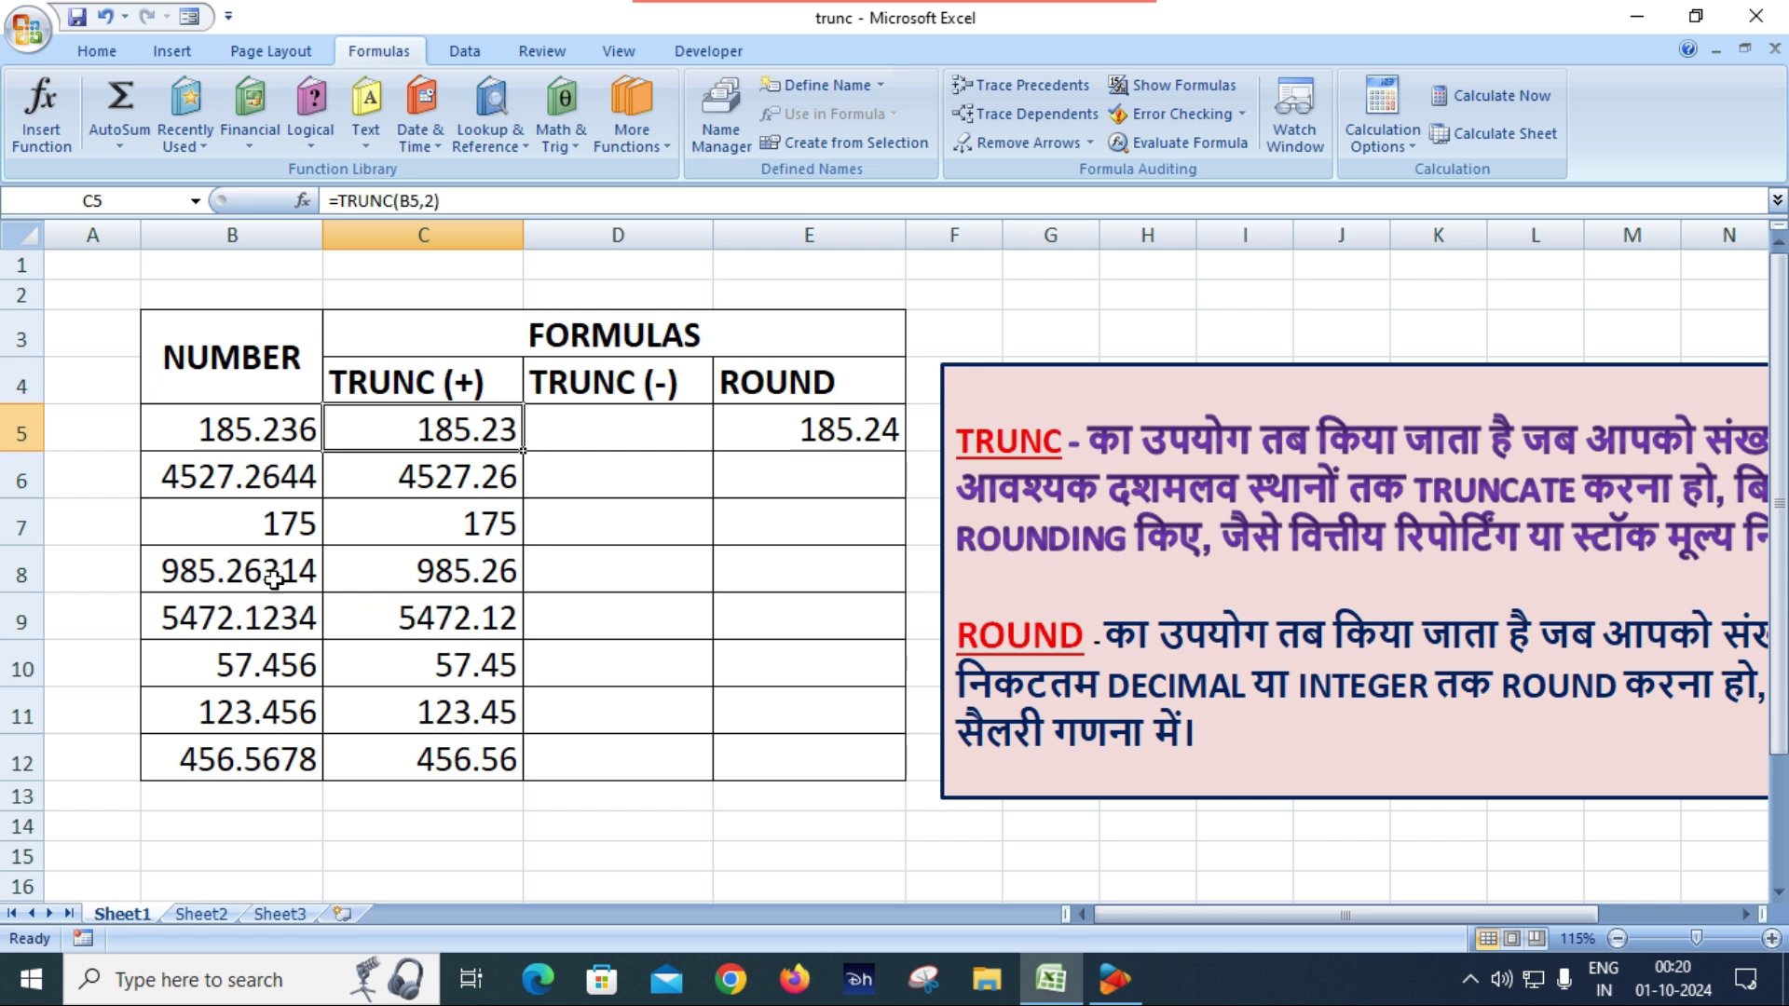
{"action": "left_click", "coordinate": [485, 805]}
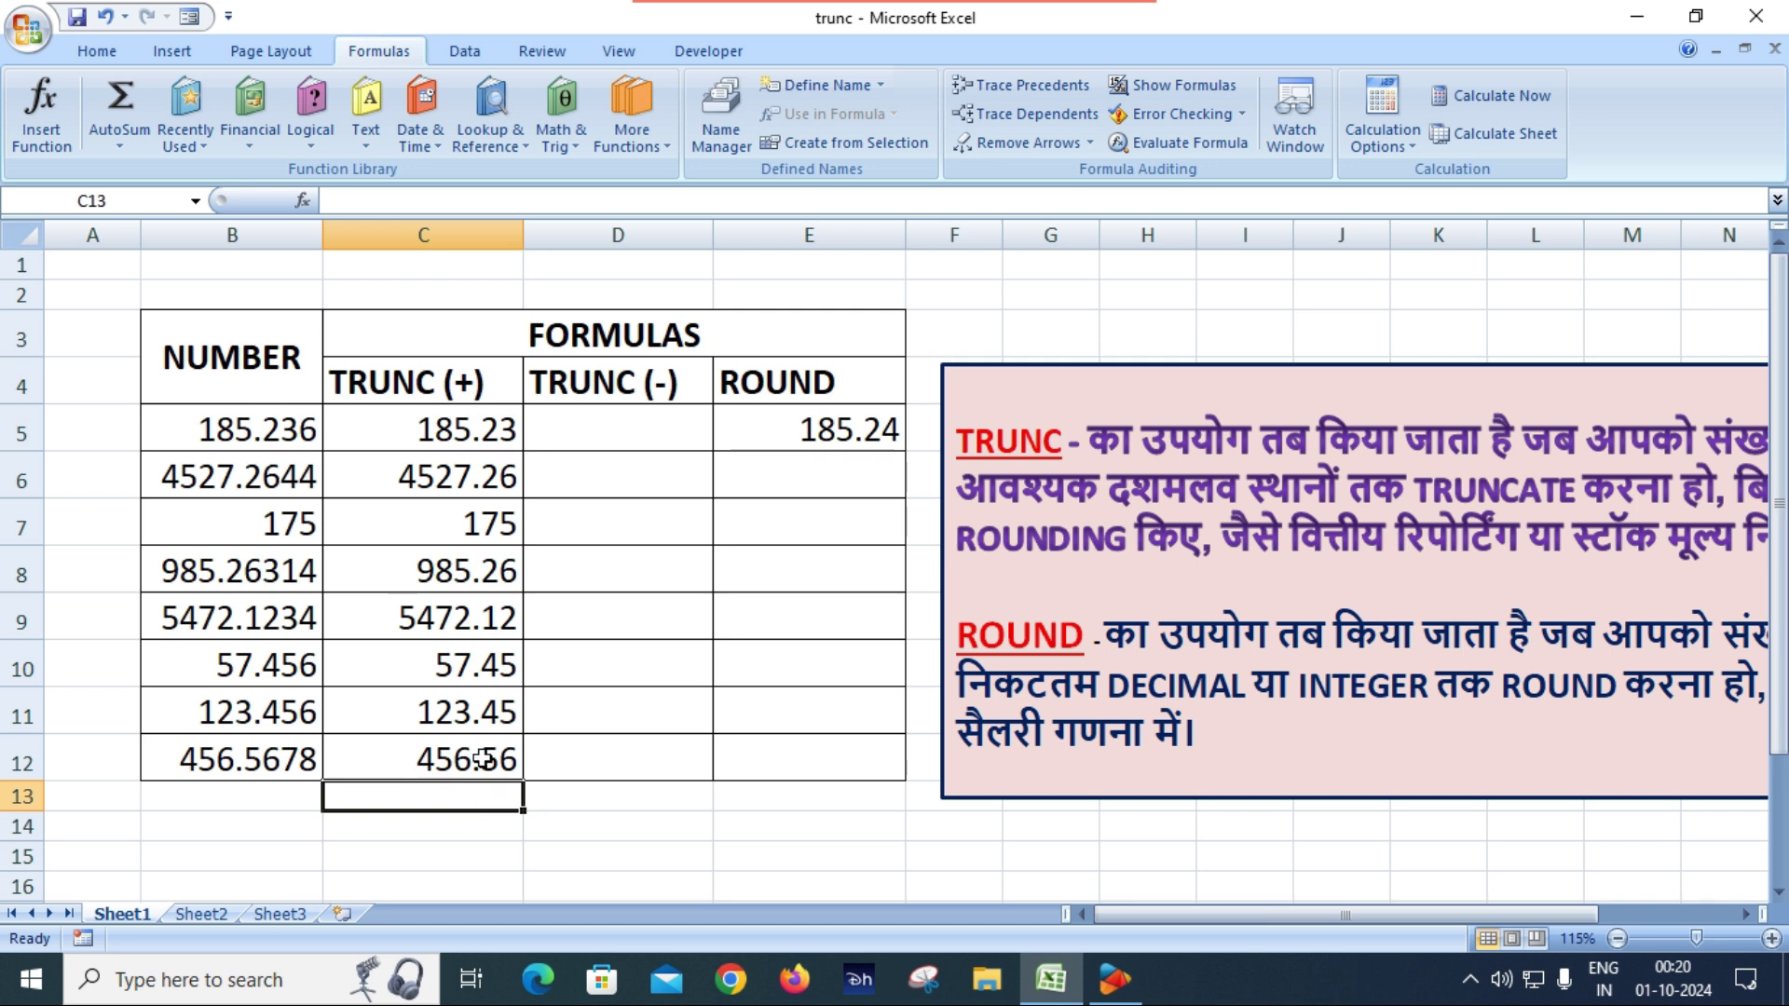
{"action": "key", "text": "alt+equal"}
{"action": "key", "text": "Return"}
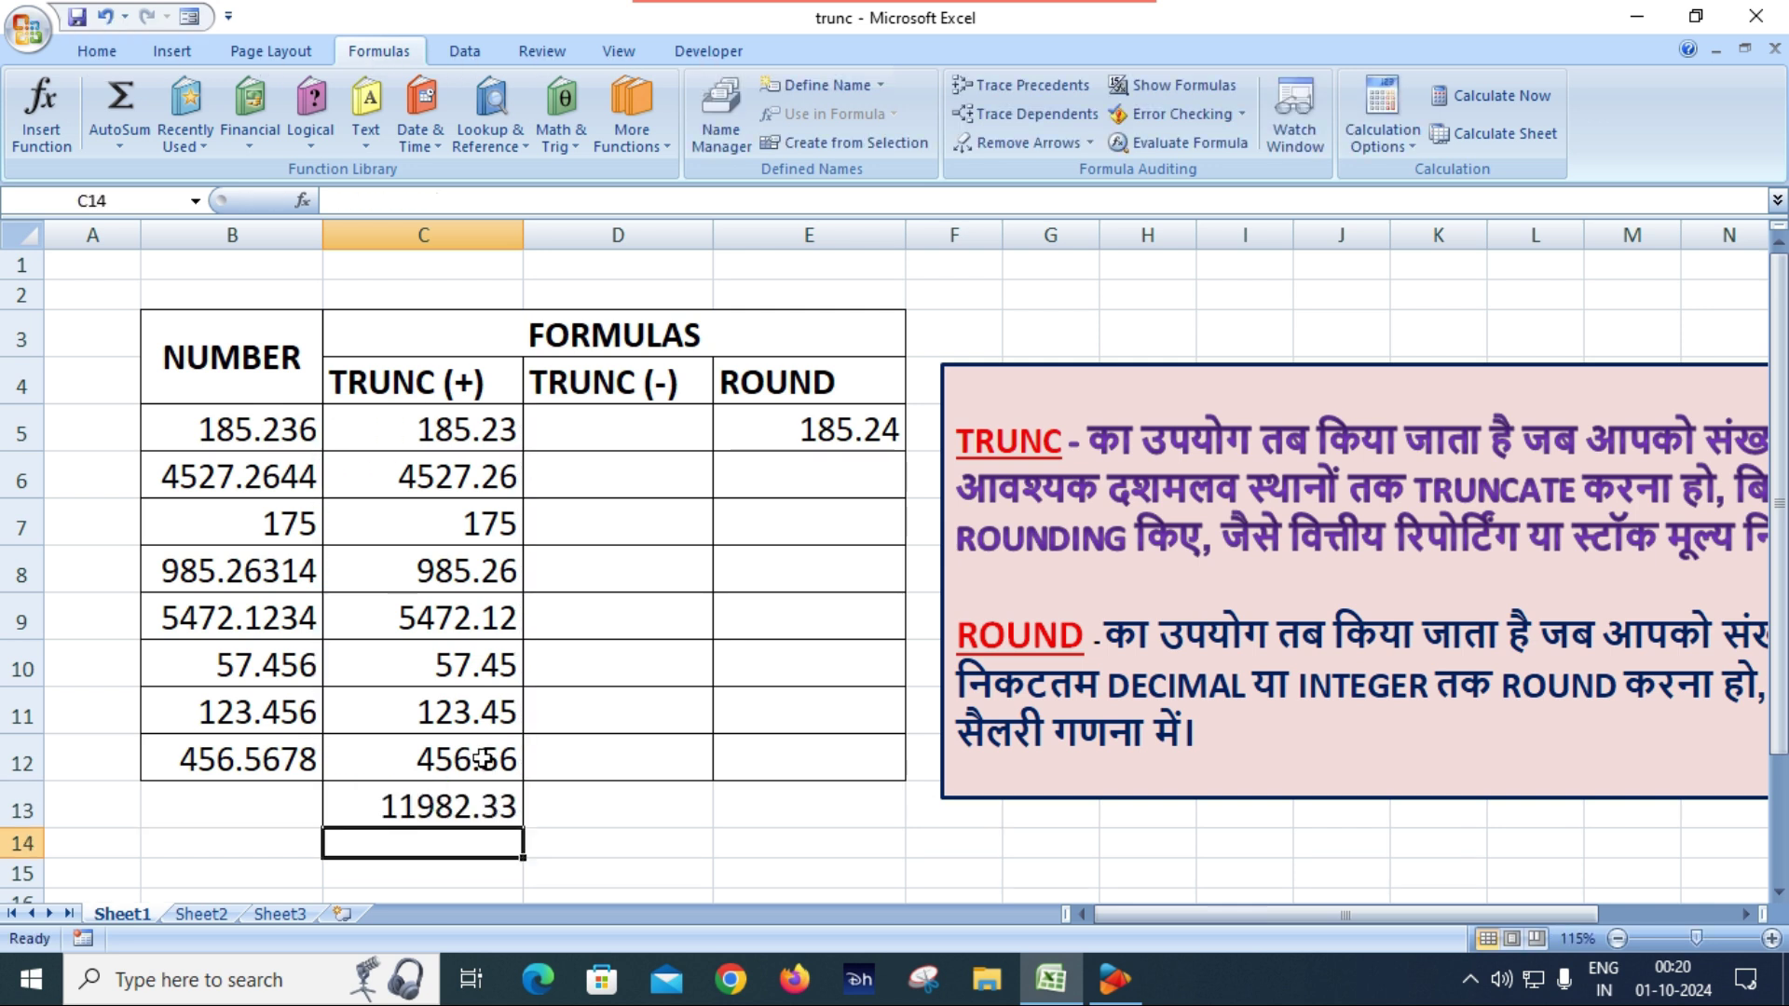
{"action": "left_click", "coordinate": [257, 807]}
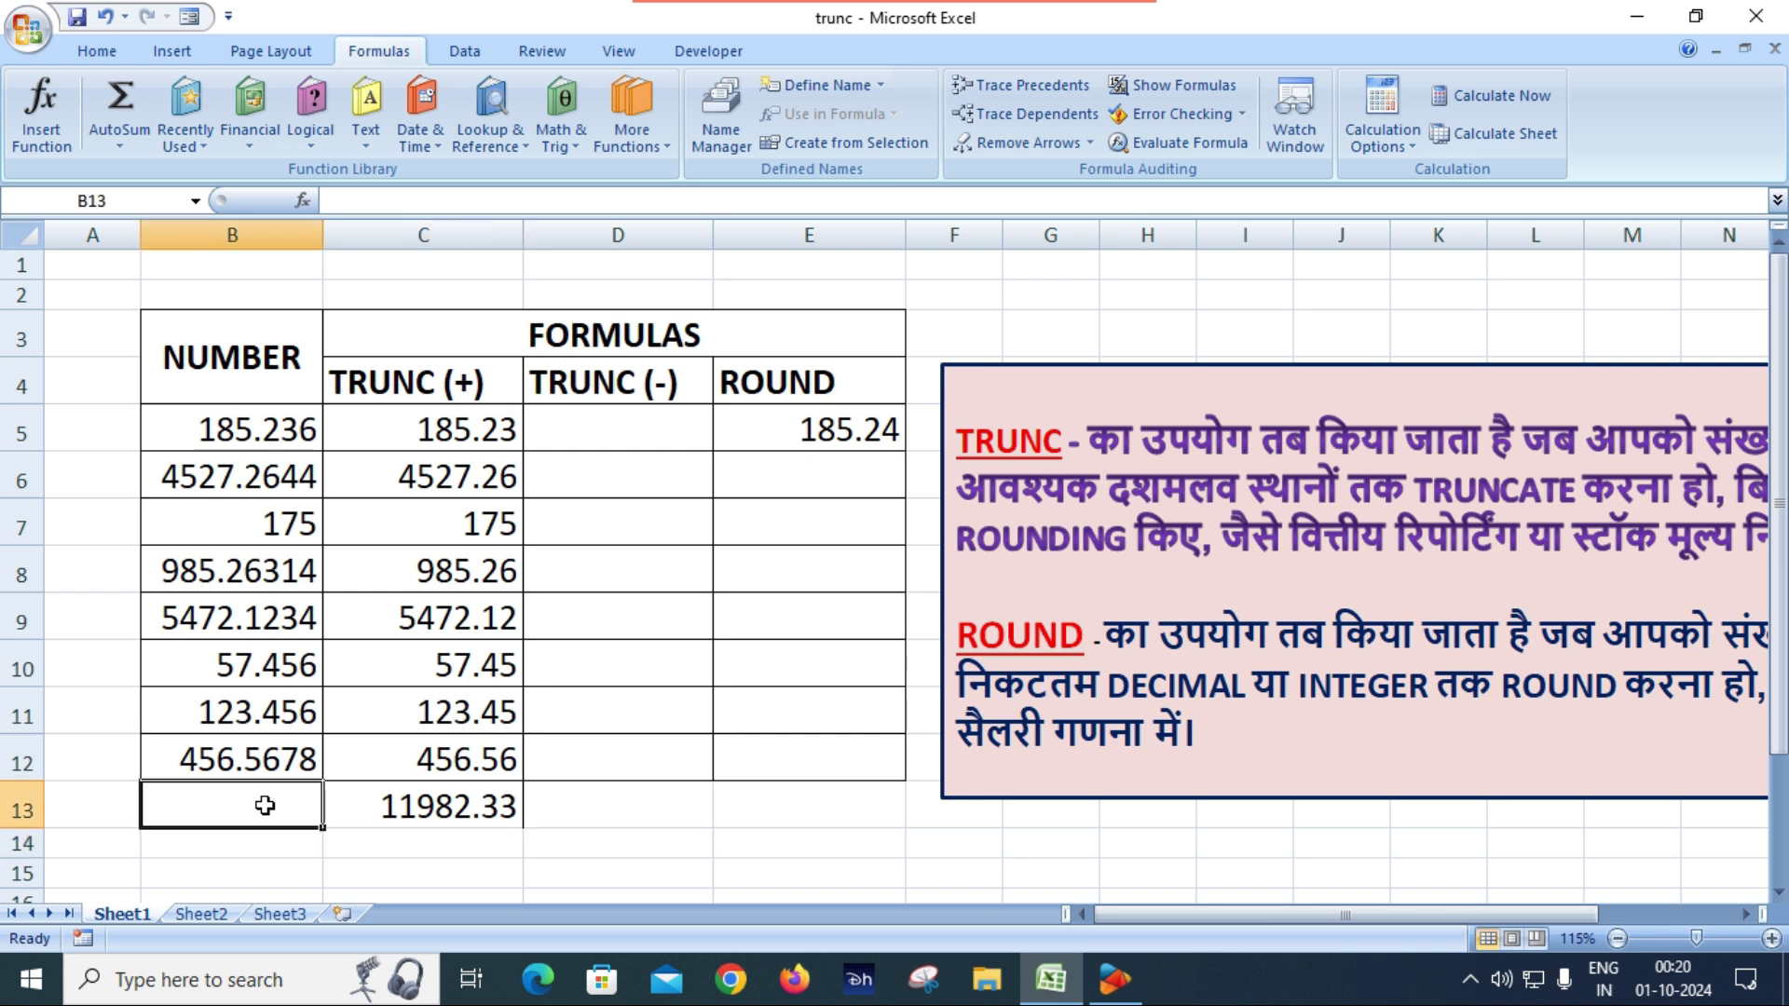
{"action": "key", "text": "alt+equal"}
{"action": "key", "text": "Return"}
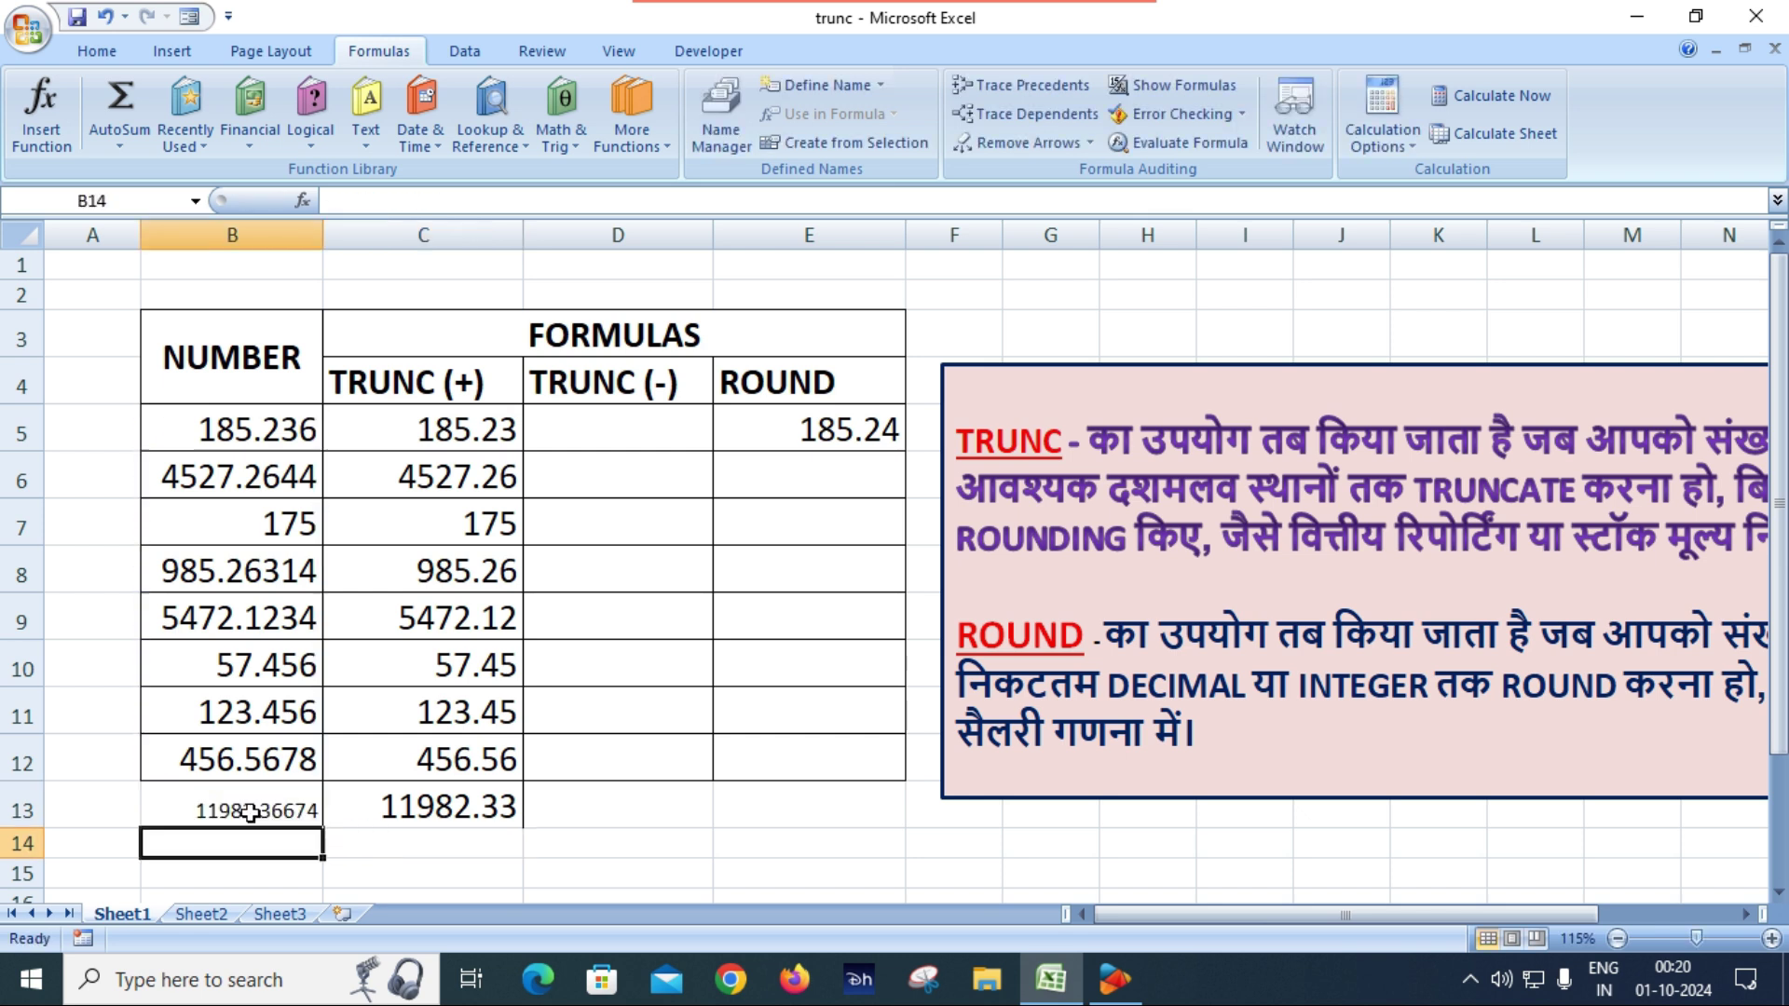
Copy the formatting of the total in C13 to B13 and autofit the width of column B.
{"action": "left_click", "coordinate": [444, 820]}
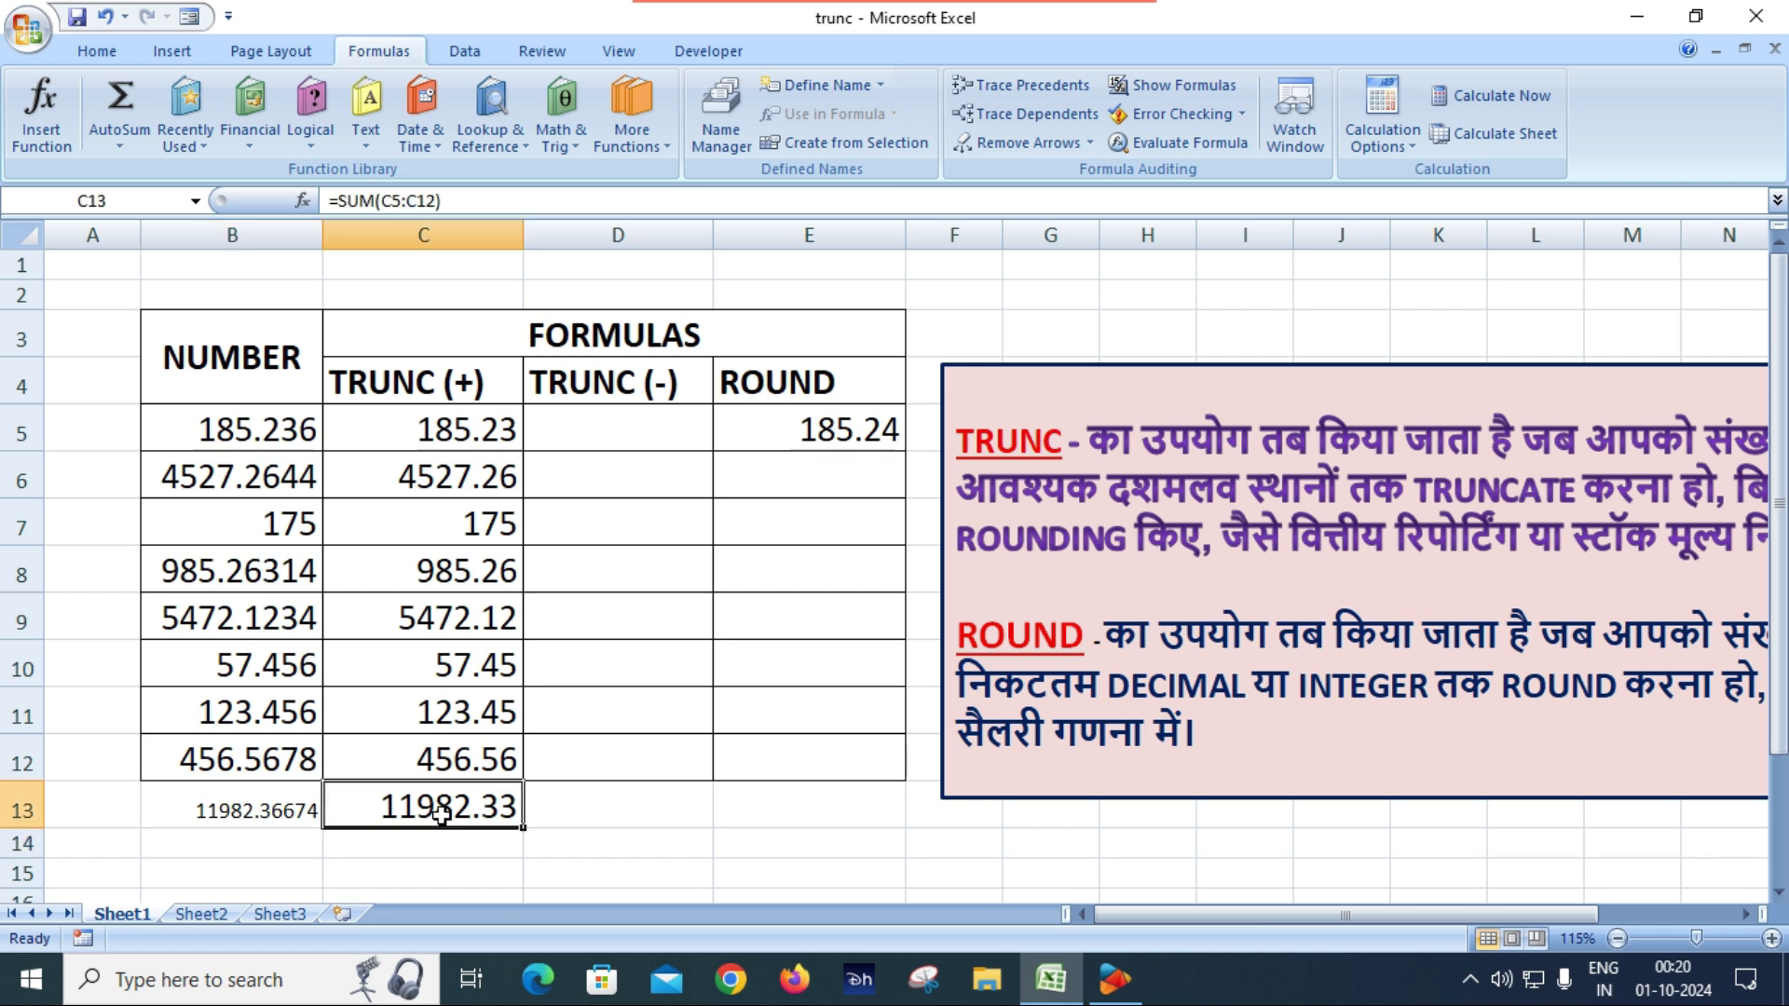
{"action": "left_click", "coordinate": [98, 54]}
{"action": "left_click", "coordinate": [135, 142]}
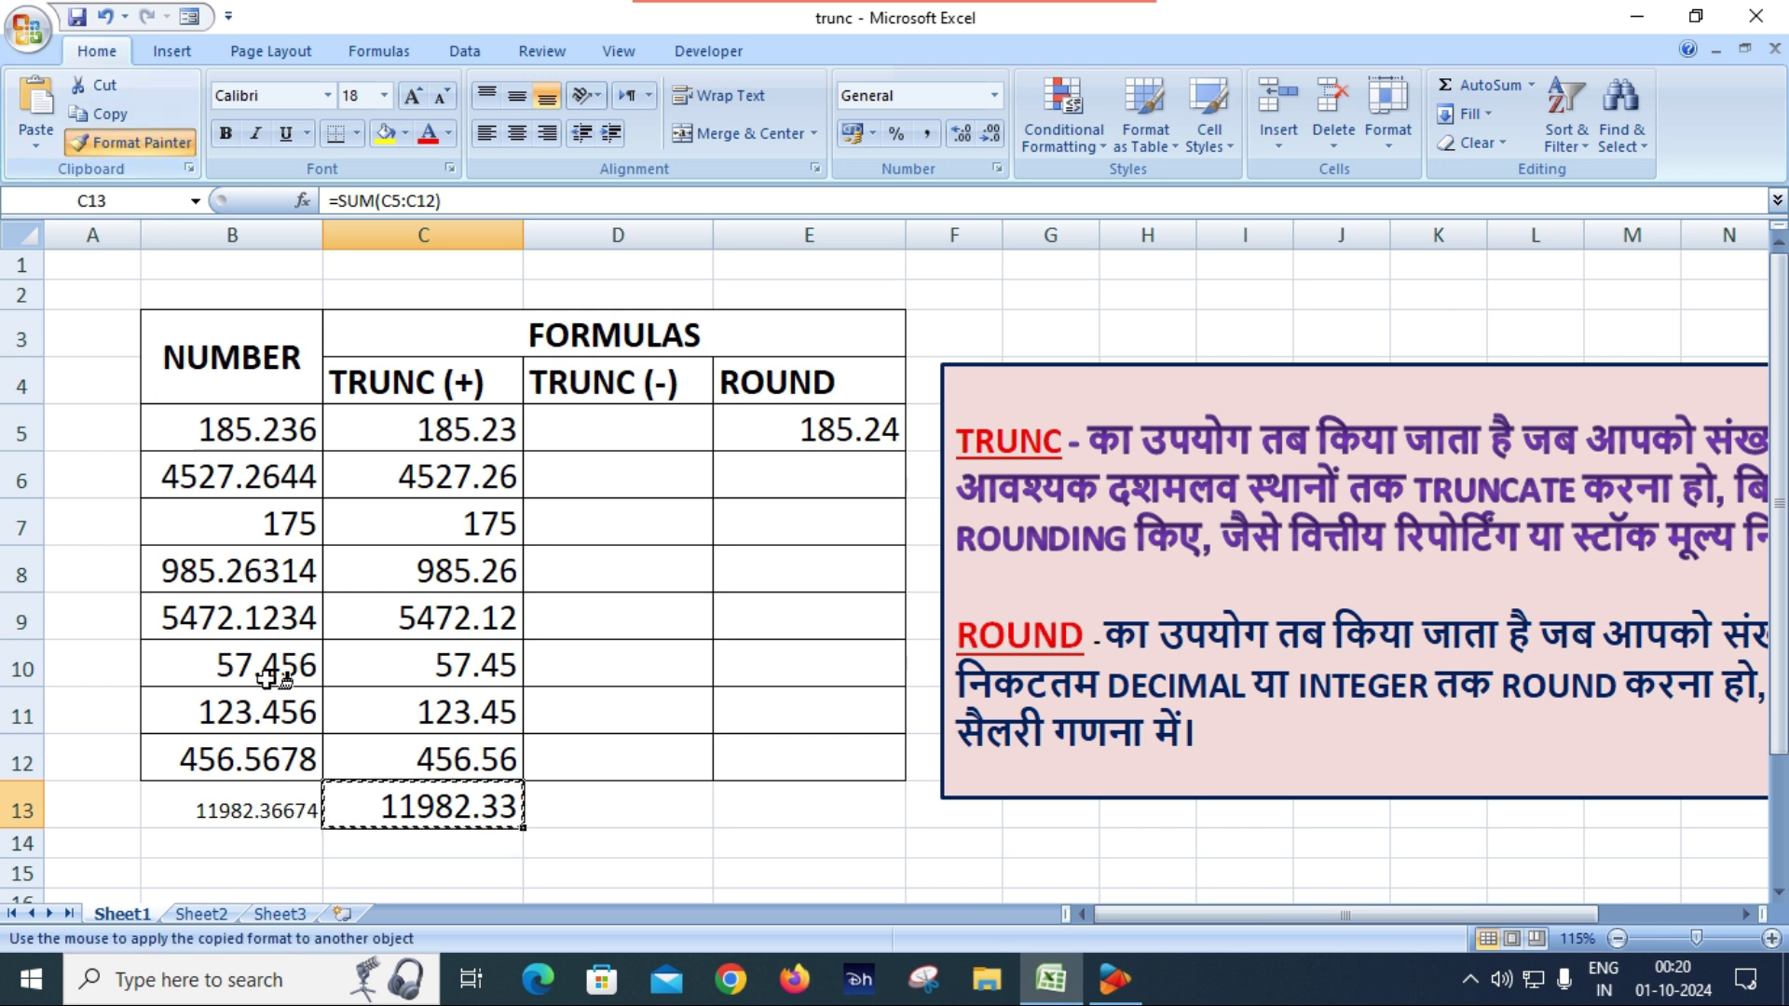
{"action": "left_click", "coordinate": [223, 803]}
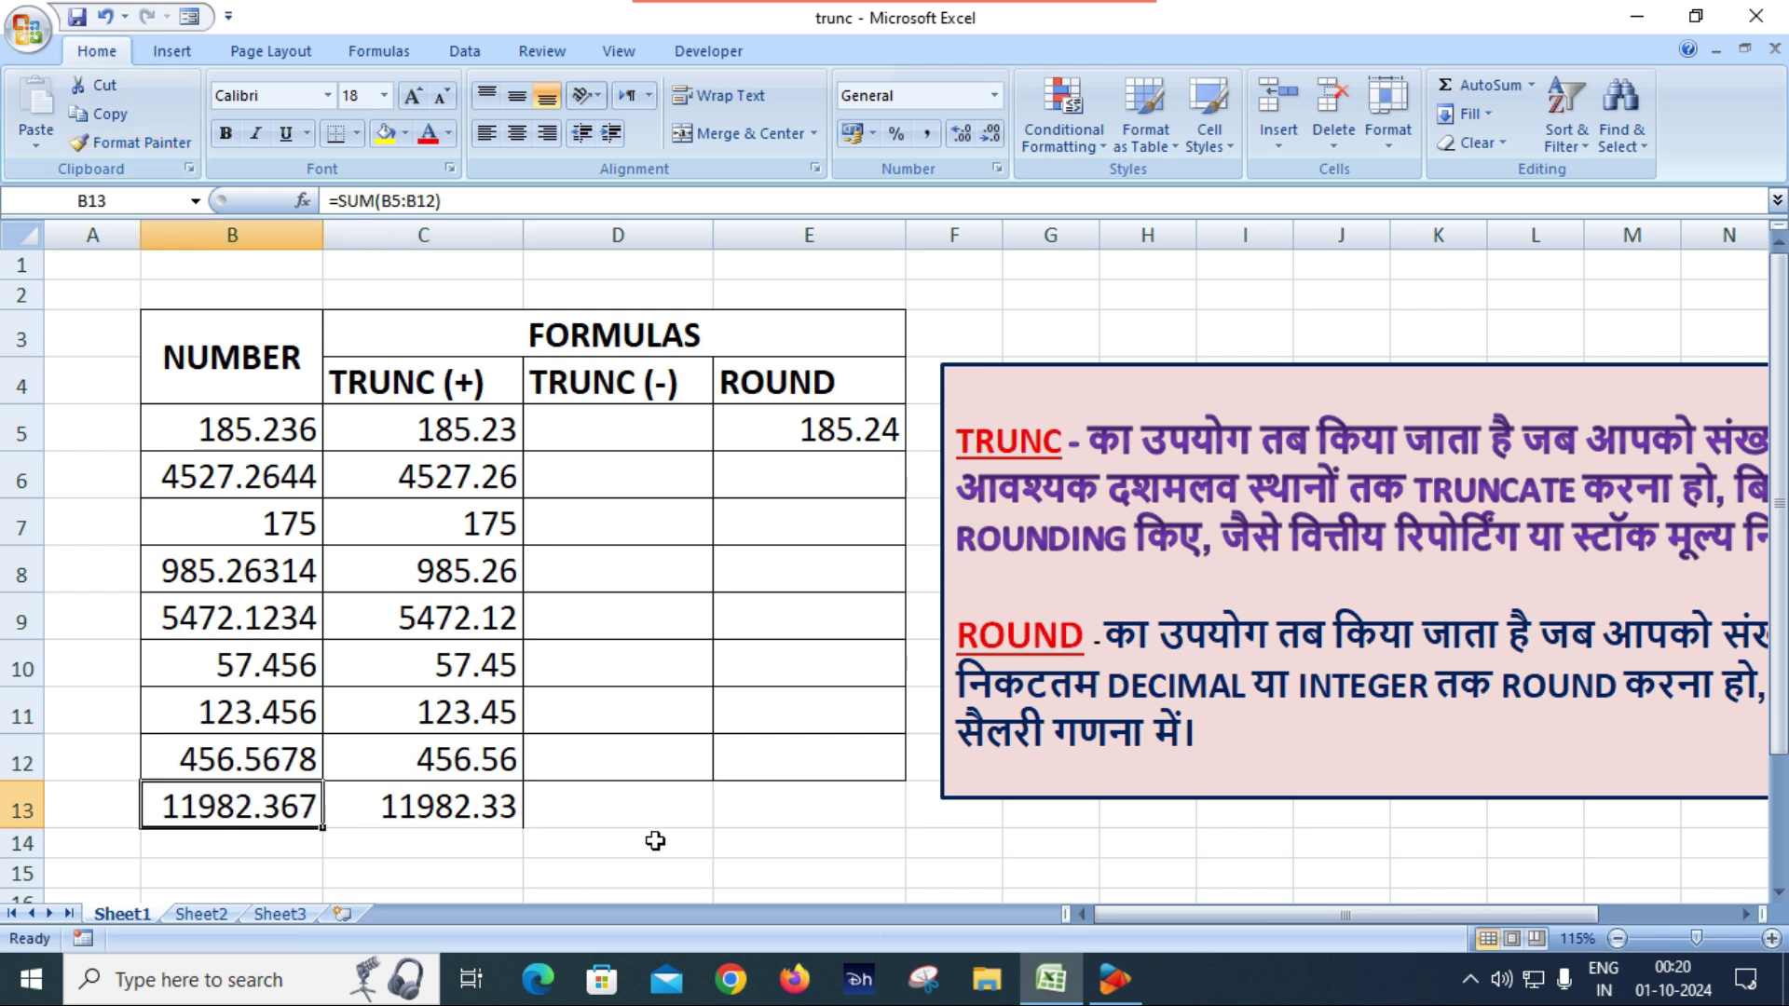
{"action": "double_click", "coordinate": [327, 238]}
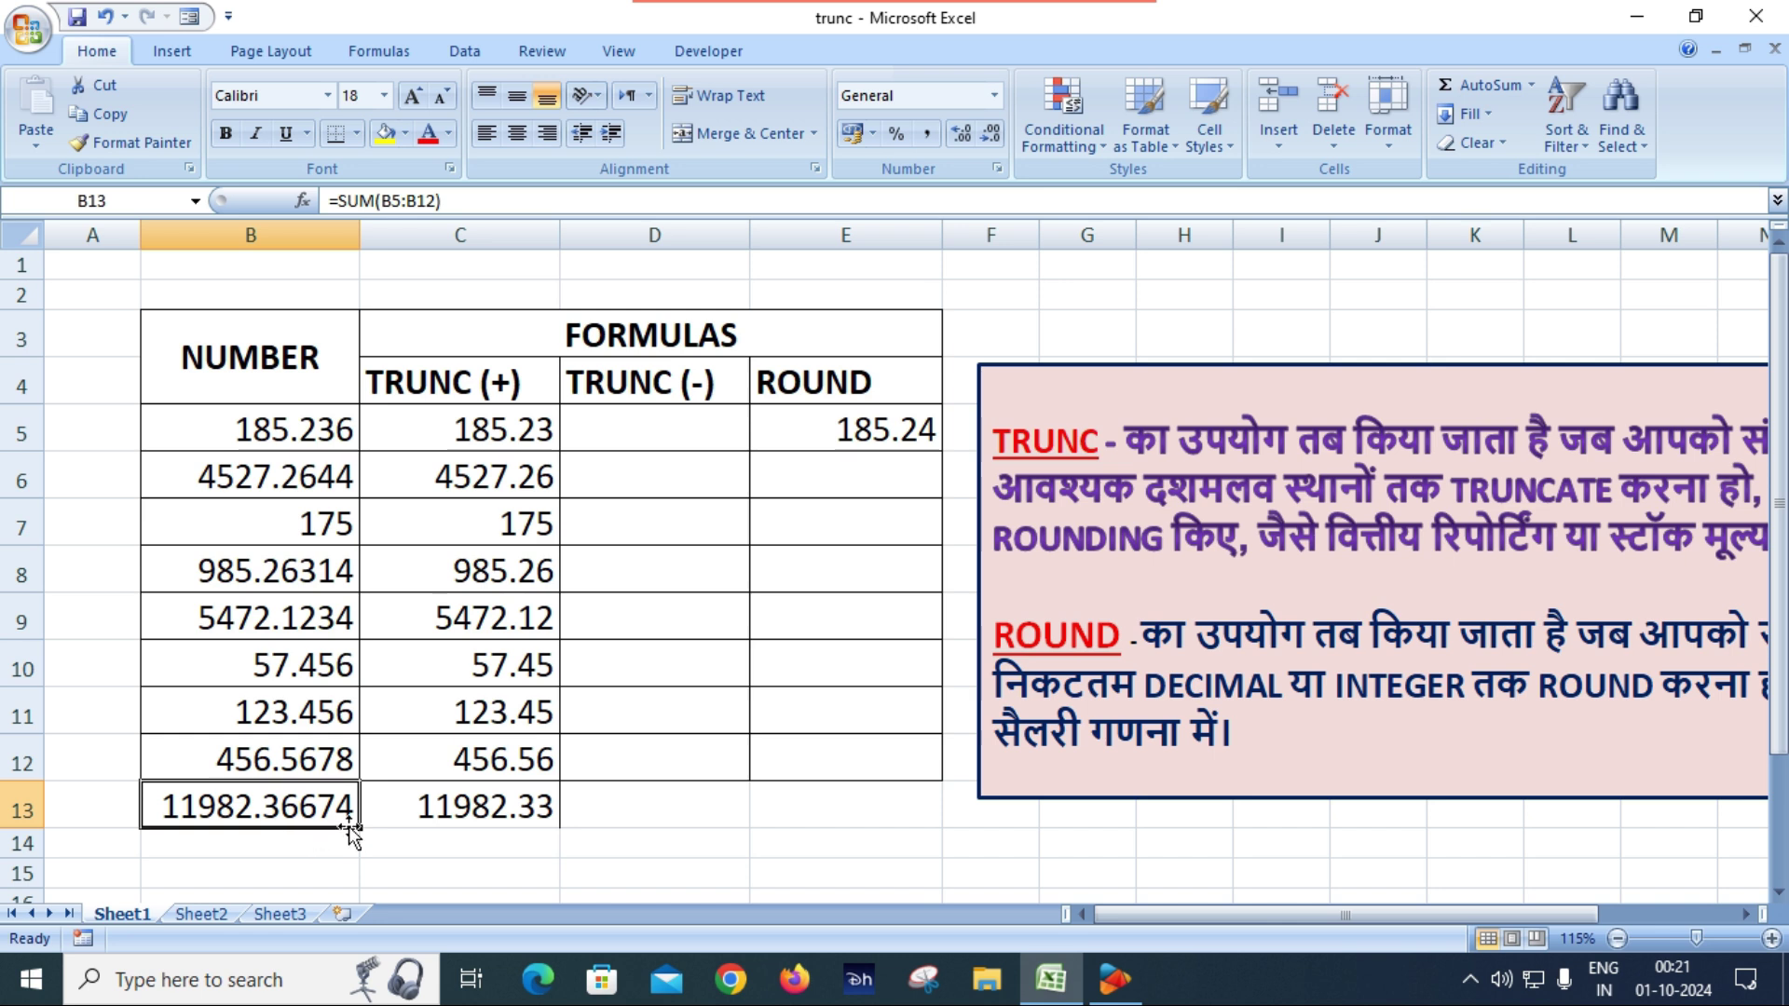
{"action": "left_click", "coordinate": [510, 811]}
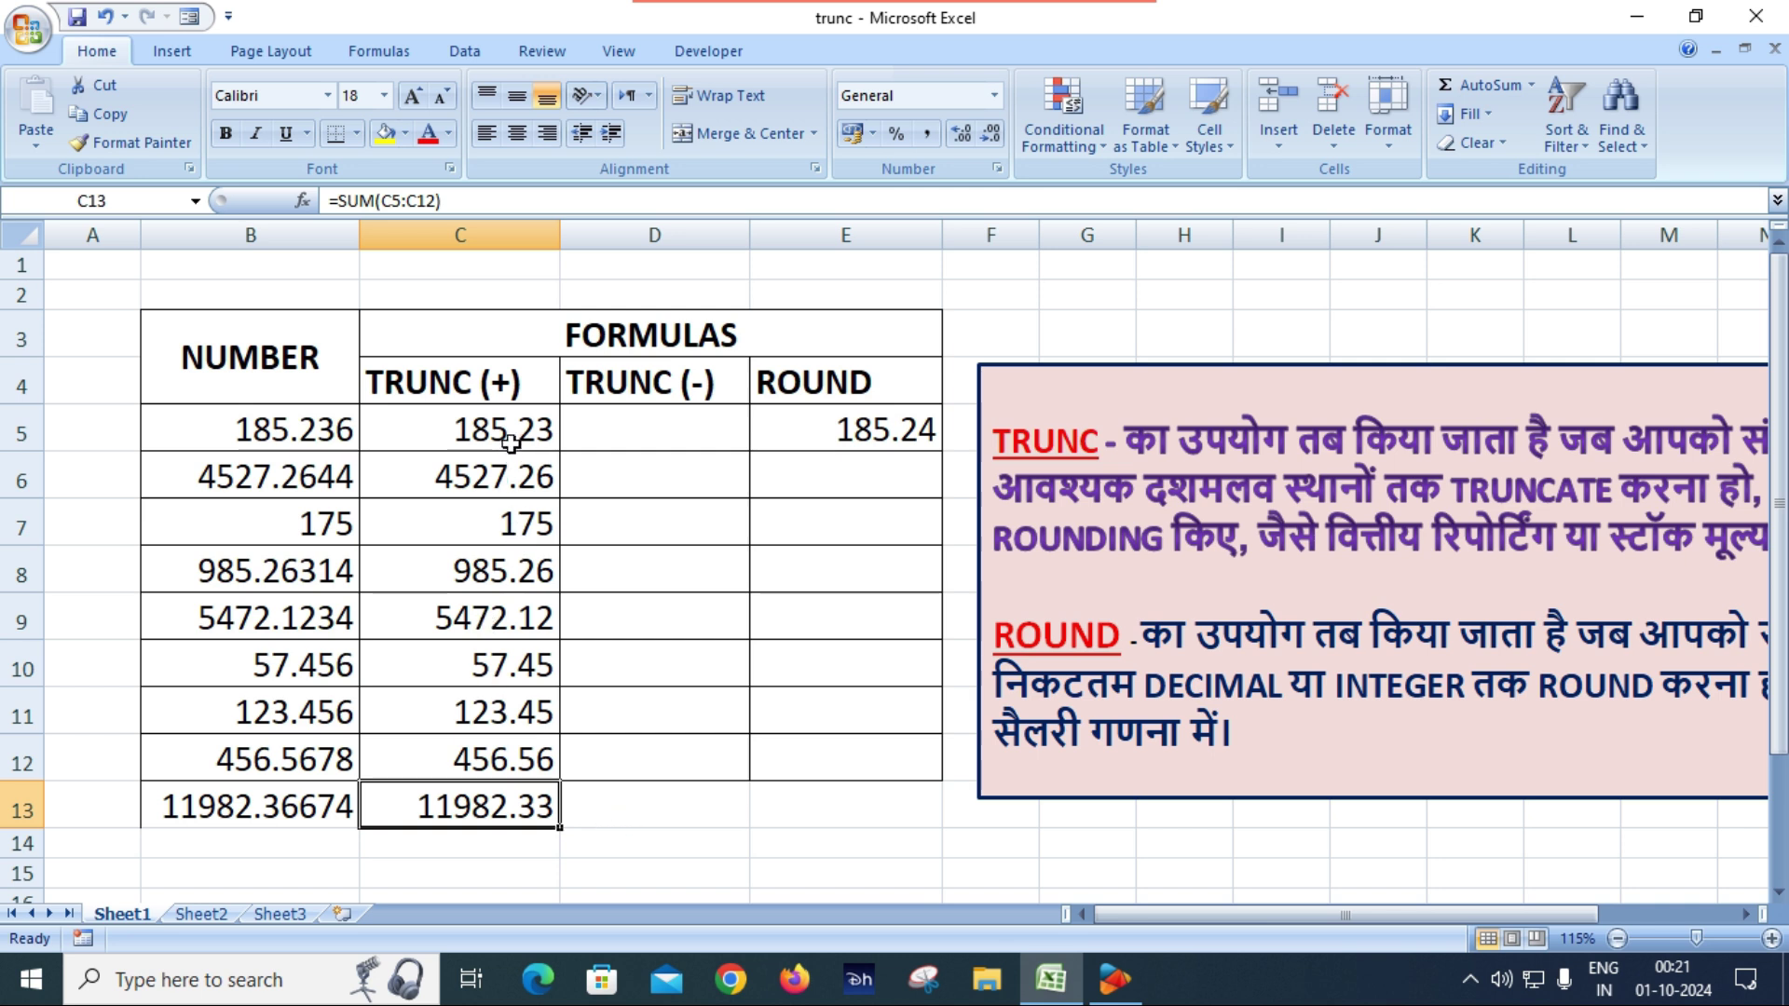
Enter =TRUNC(B5,-1) in cell D5 under the TRUNC (-) heading.
{"action": "left_click", "coordinate": [666, 430]}
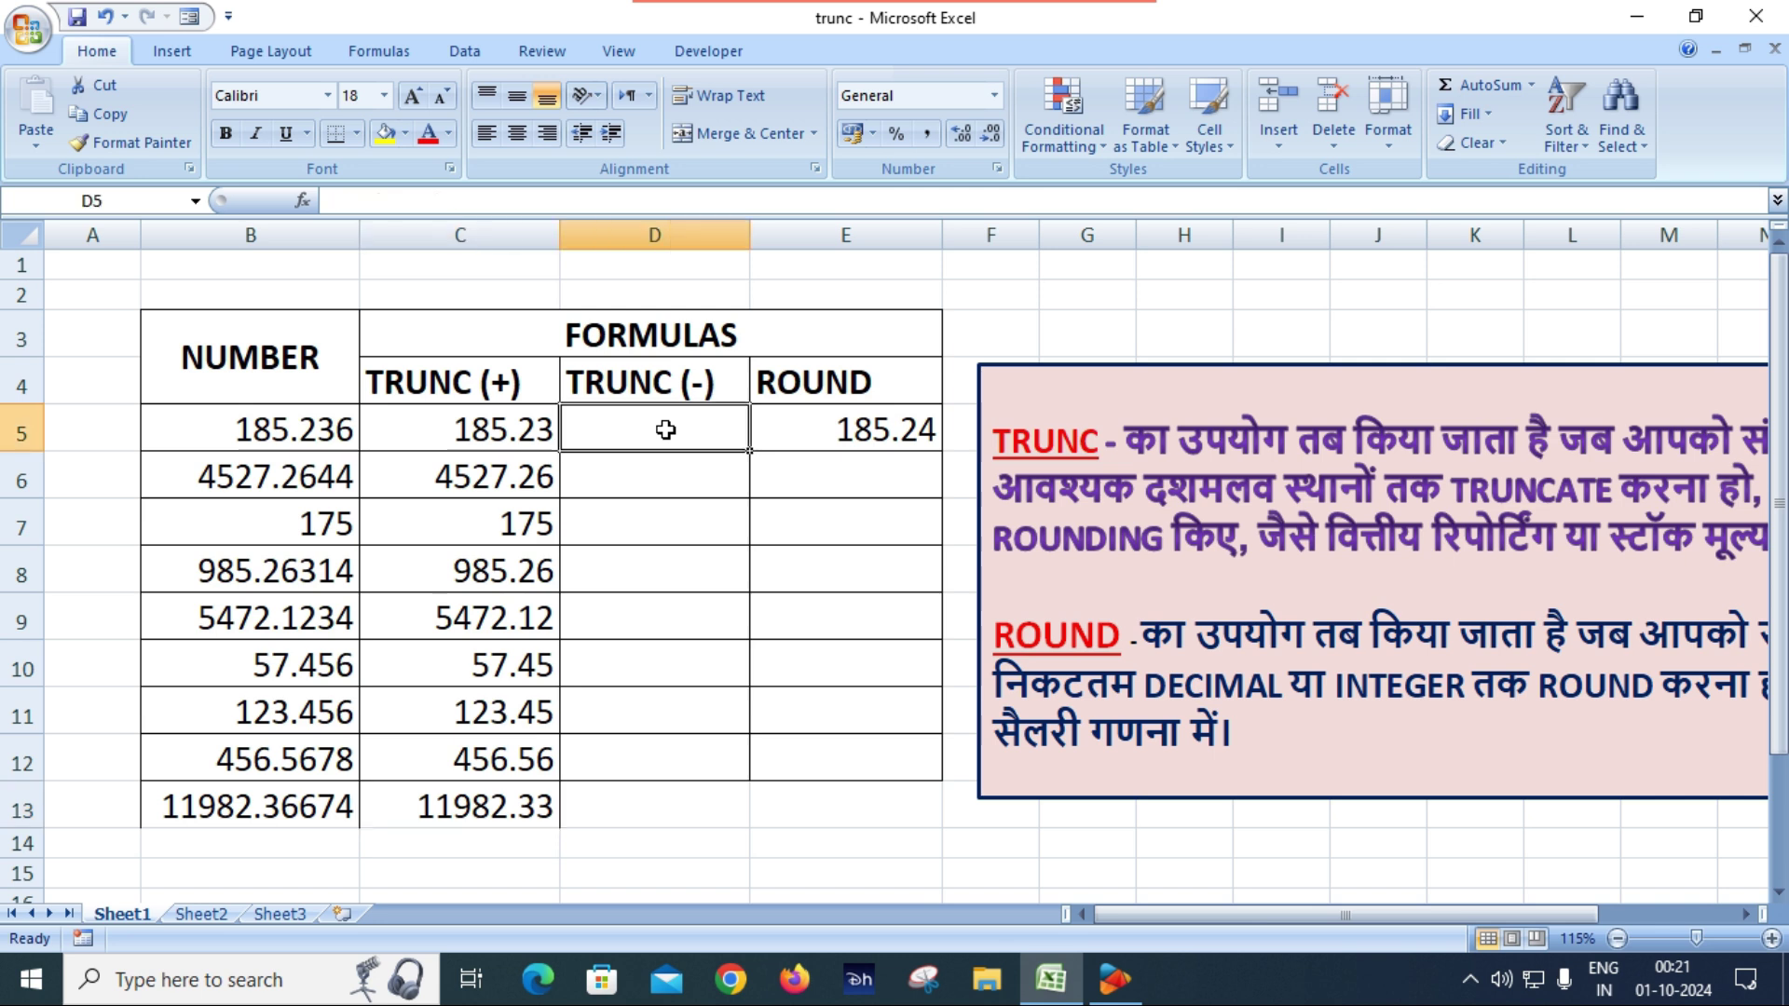
{"action": "type", "text": "=t"}
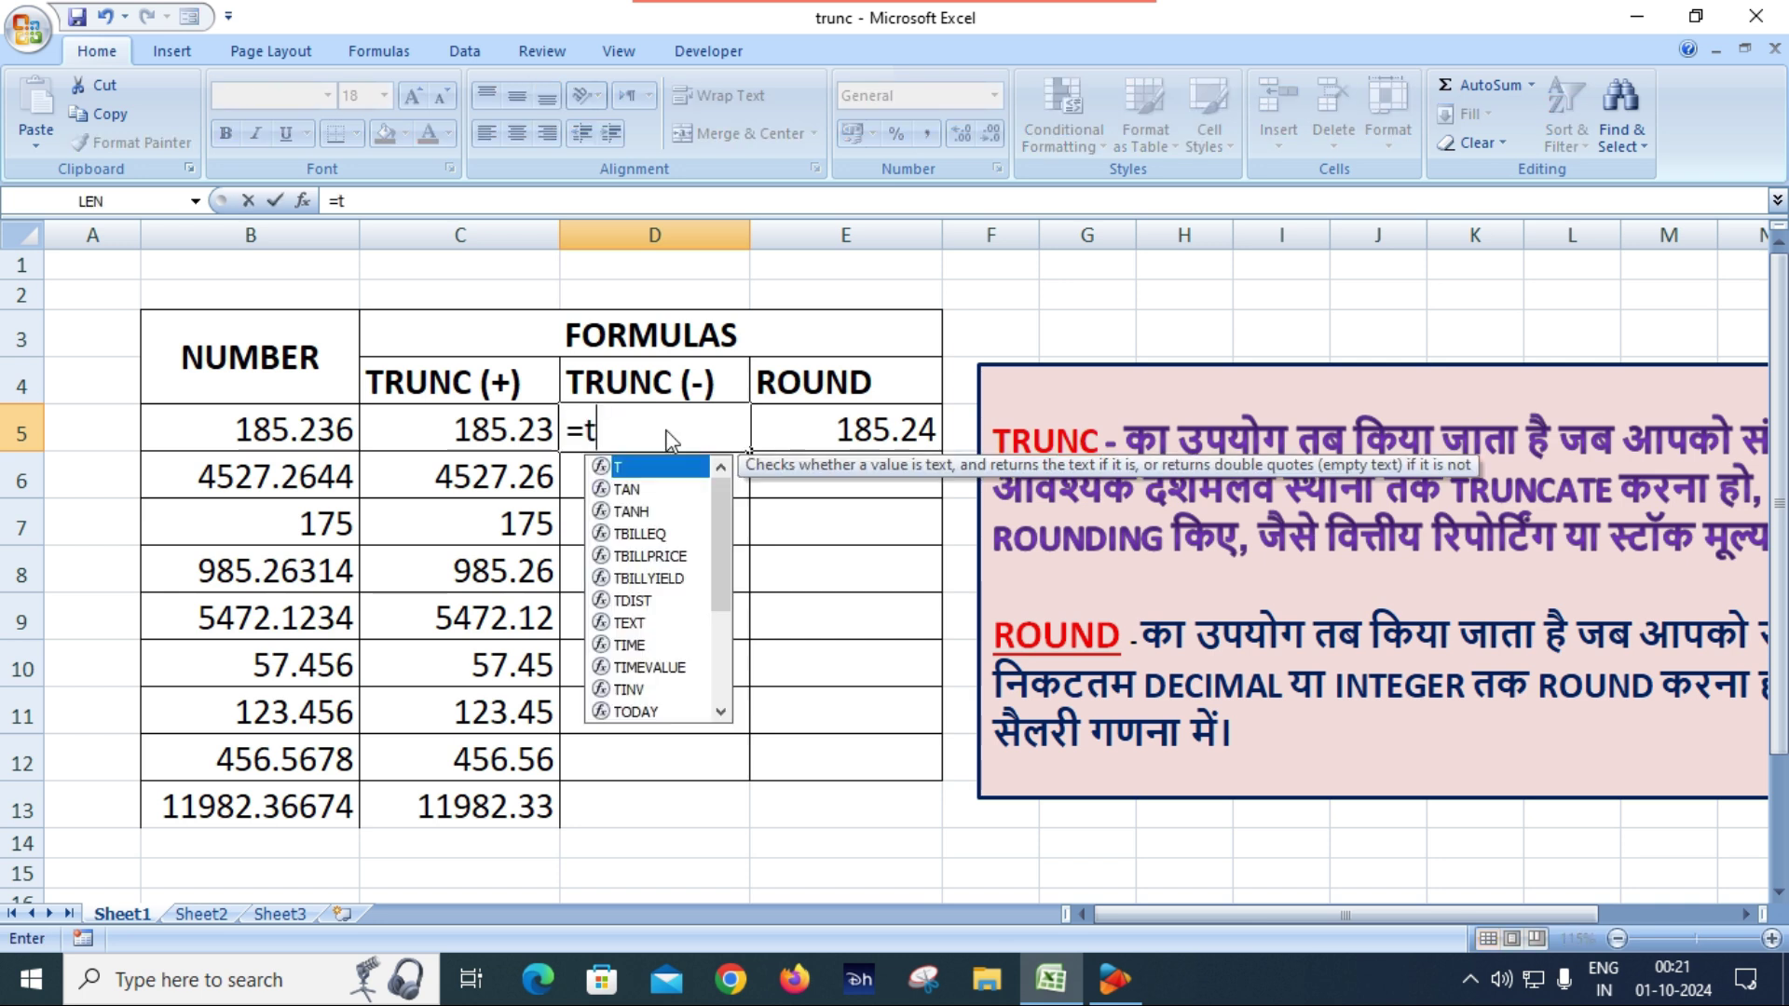
{"action": "type", "text": "run"}
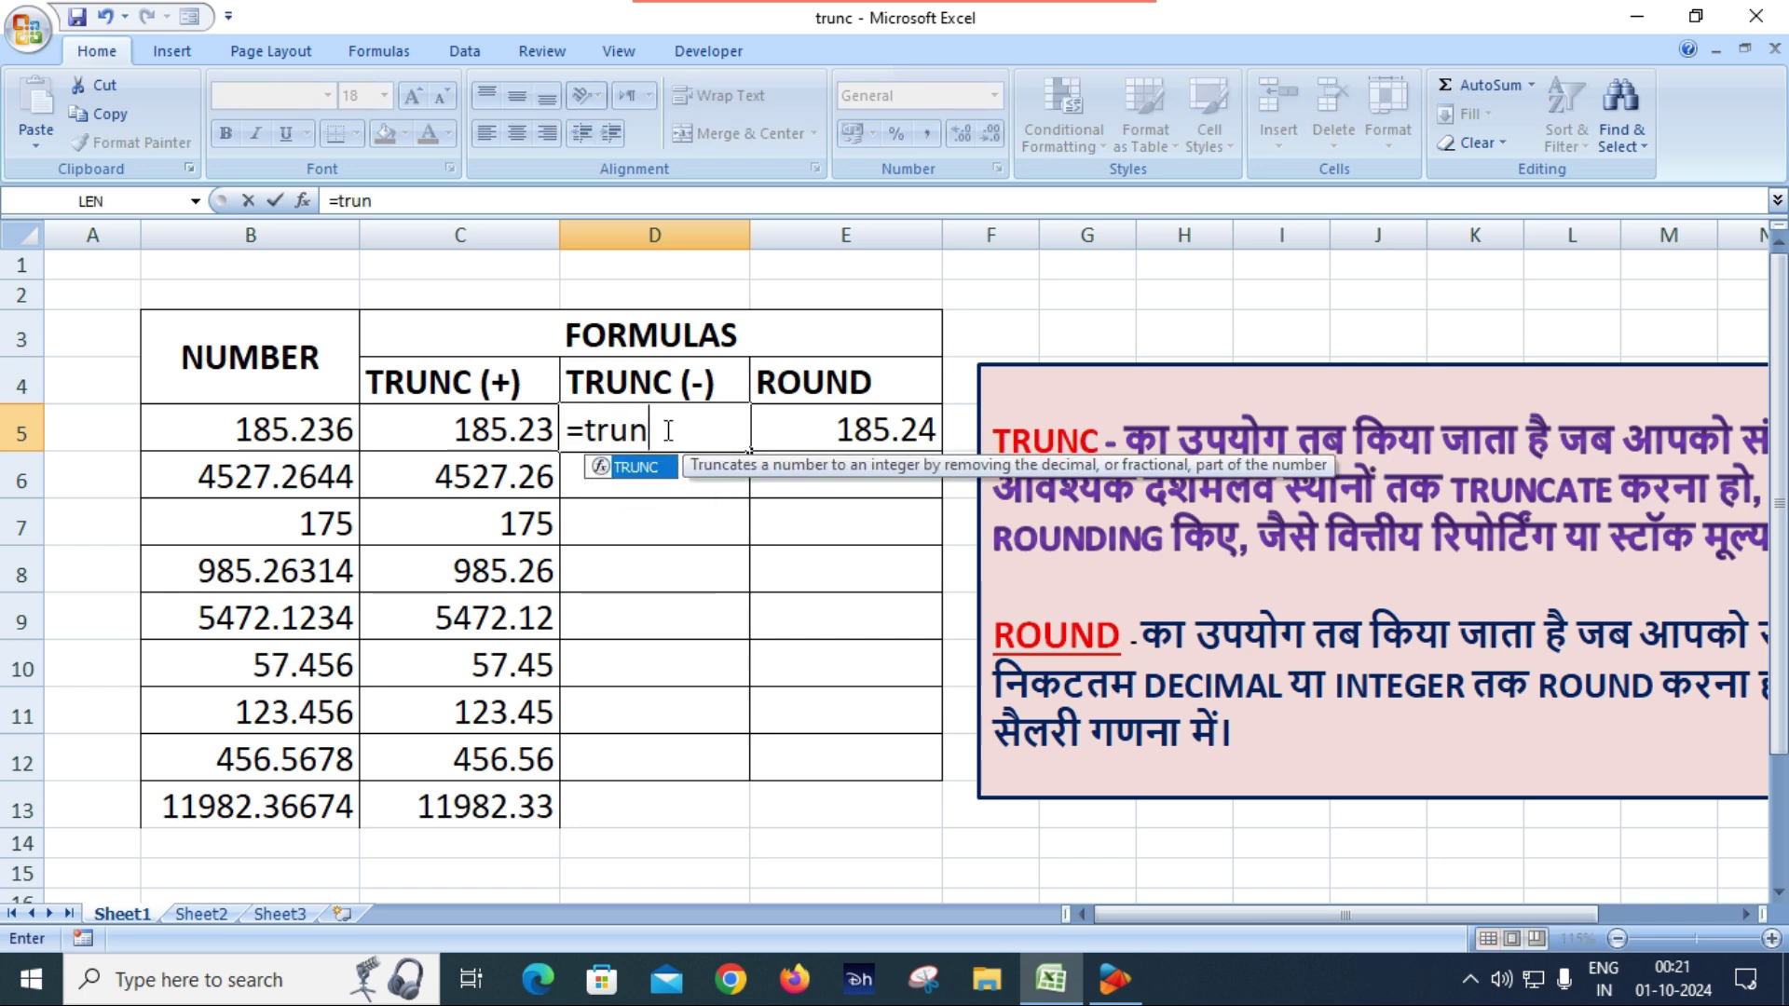
{"action": "key", "text": "Tab"}
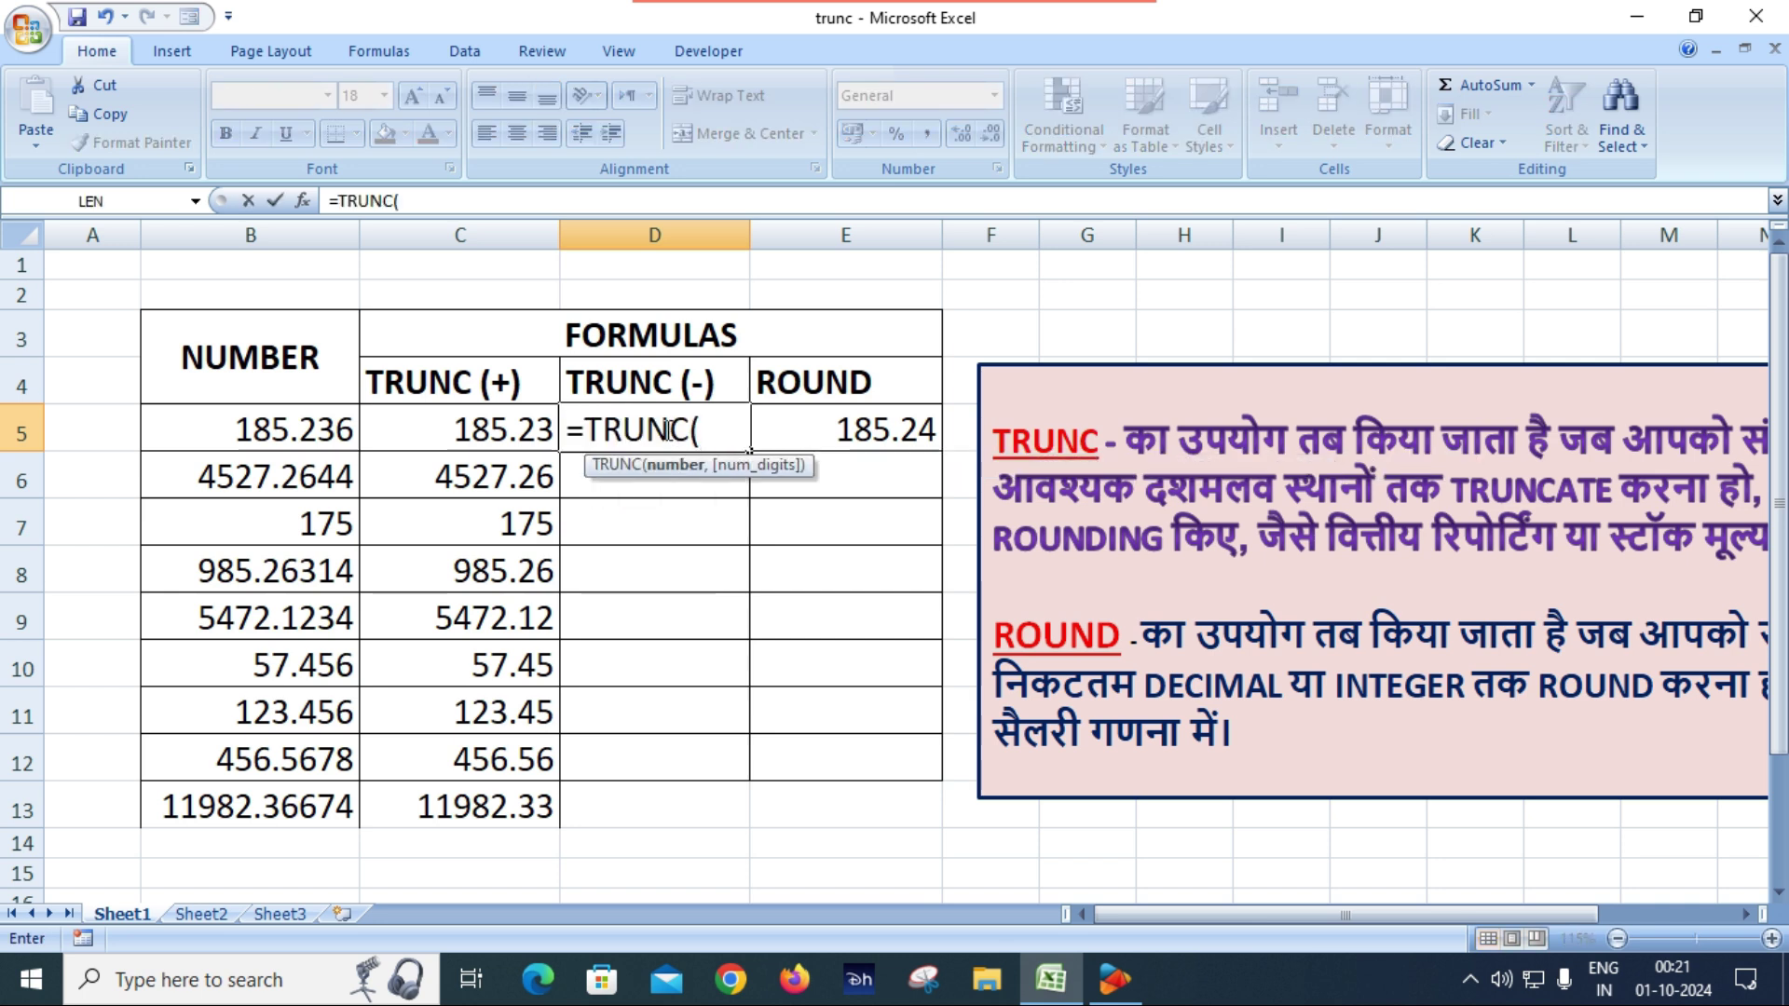
{"action": "left_click", "coordinate": [293, 428]}
{"action": "type", "text": ","}
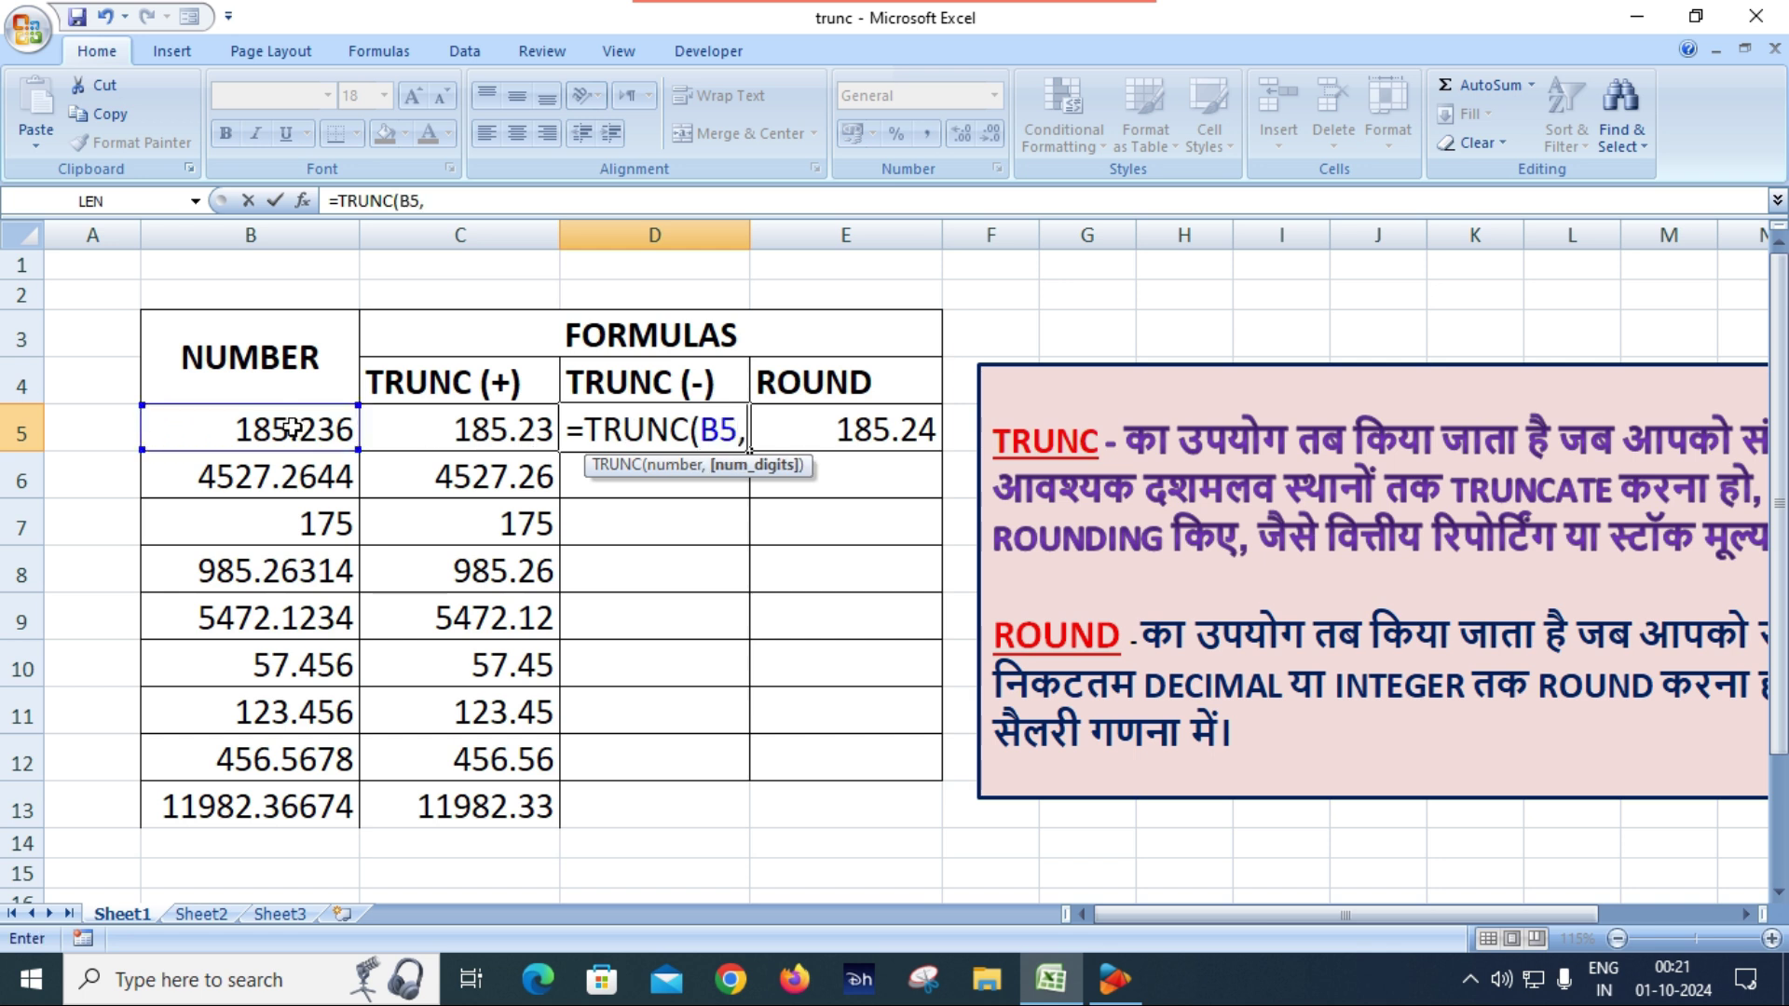
{"action": "type", "text": "-1"}
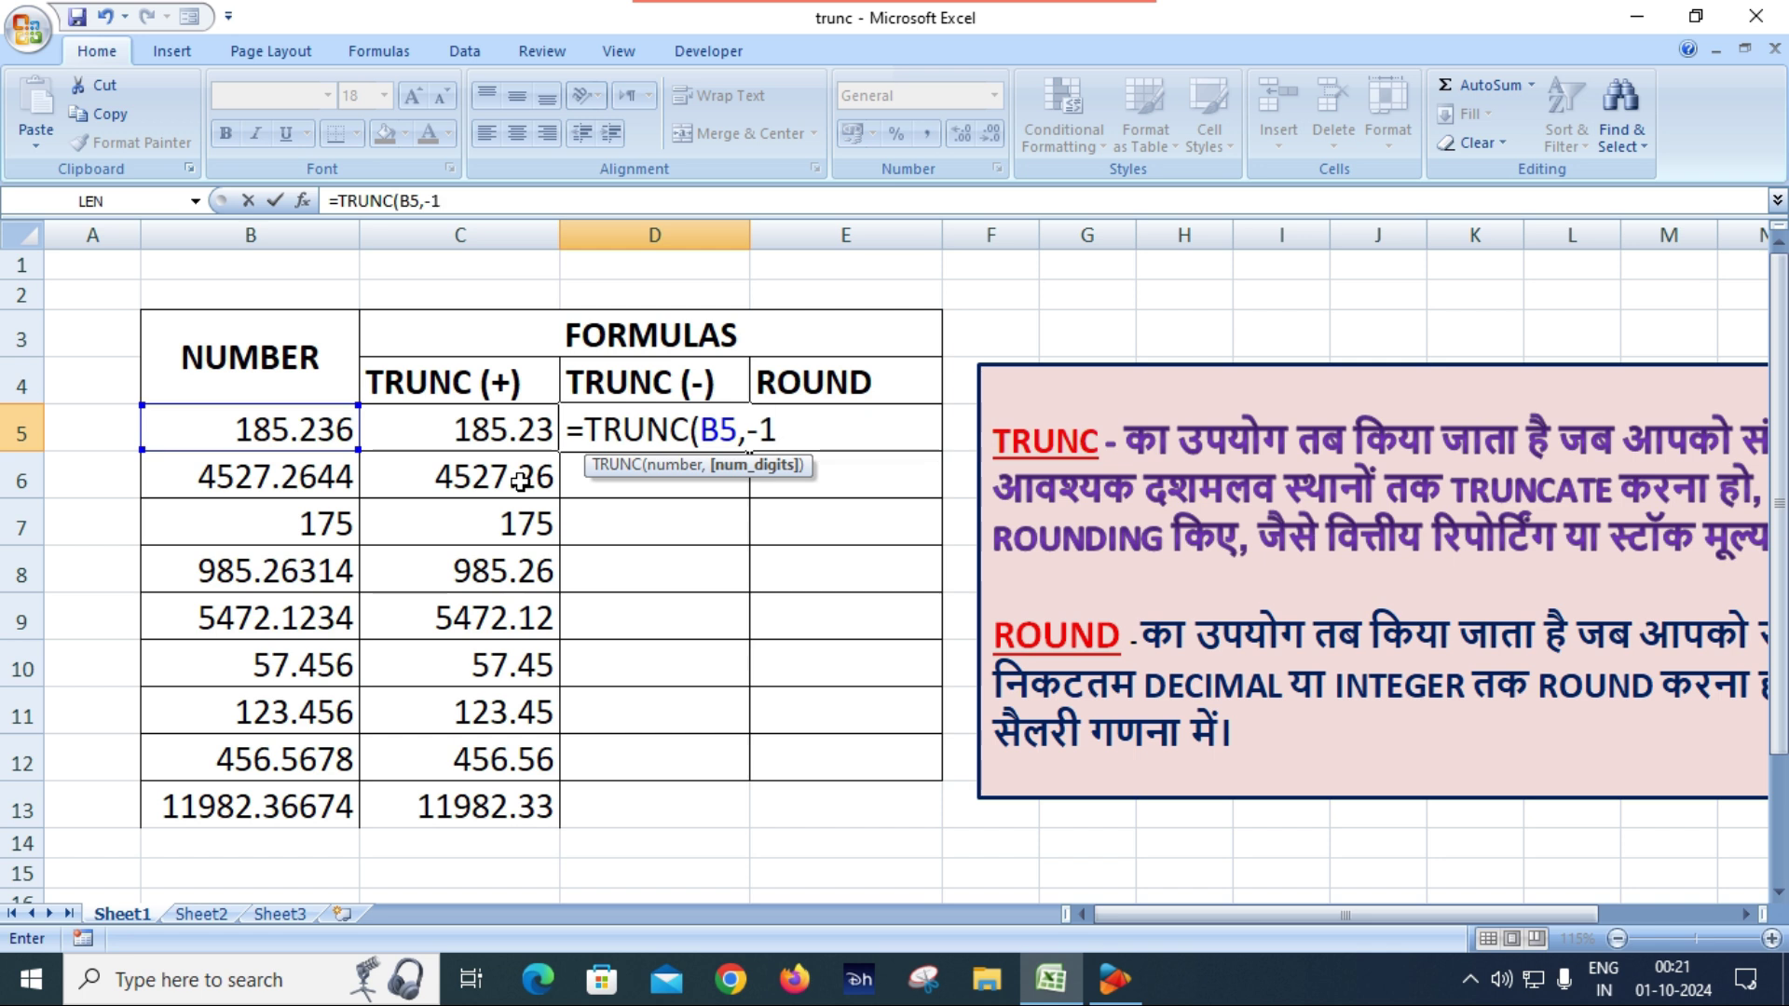
{"action": "type", "text": ")"}
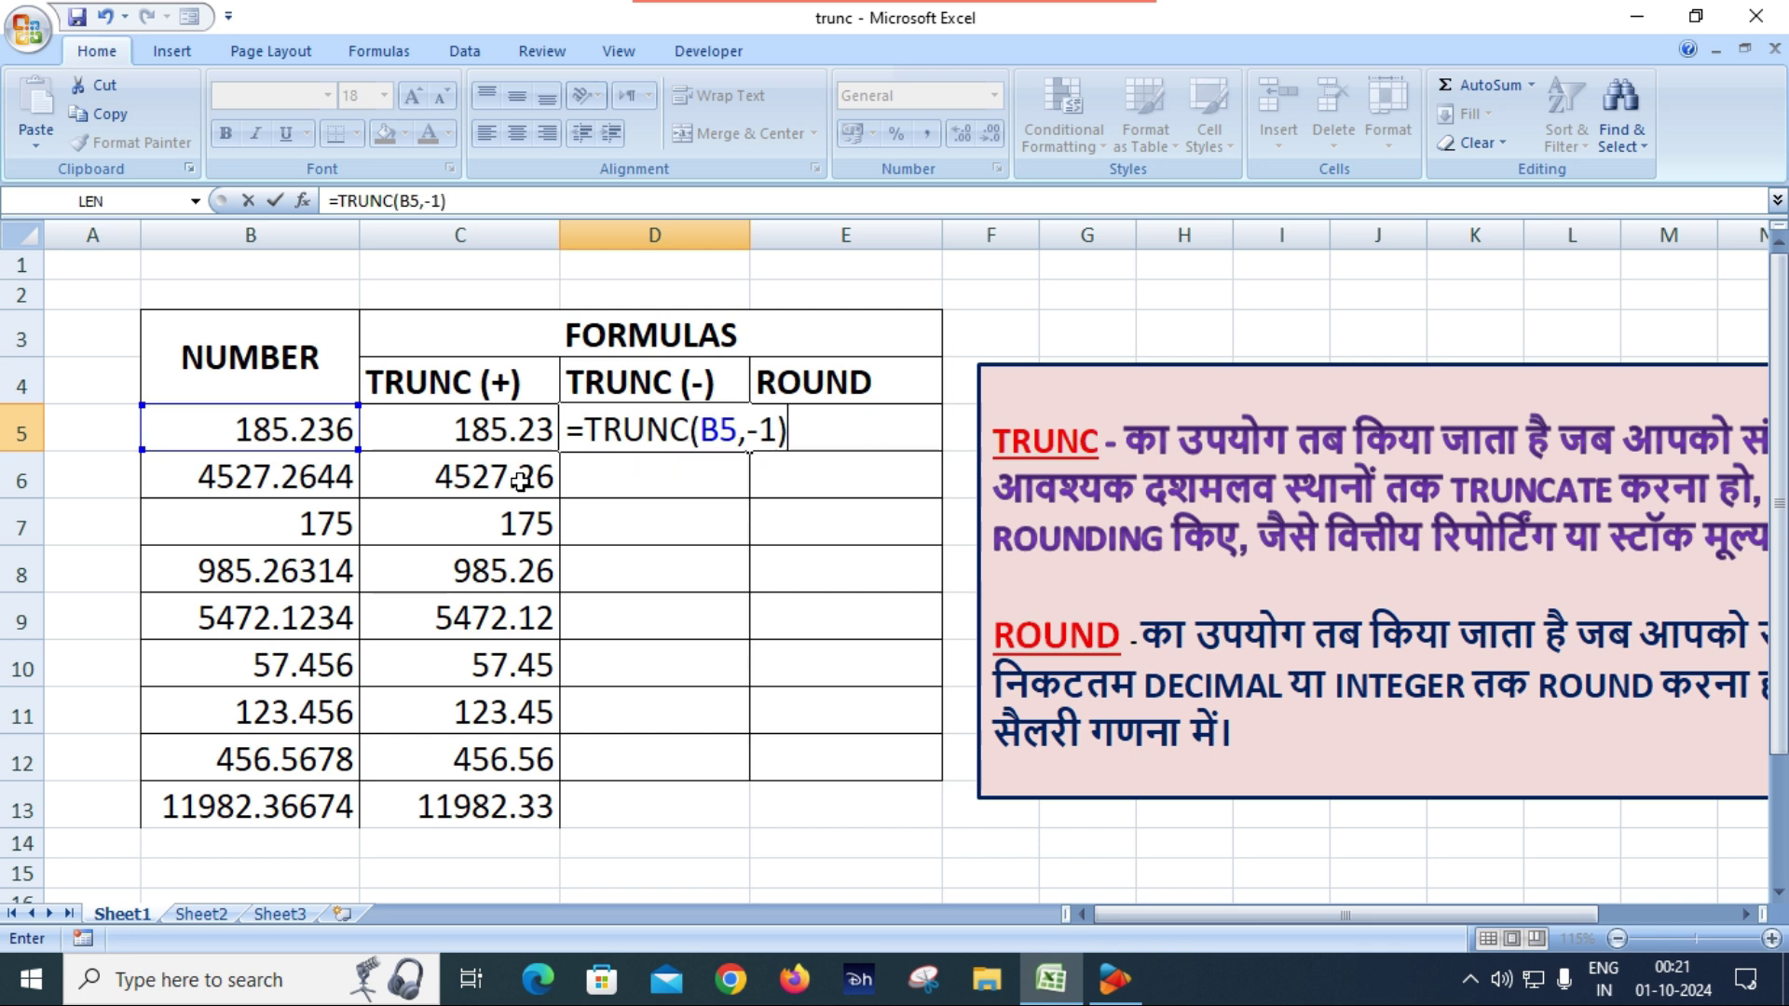
{"action": "key", "text": "Return"}
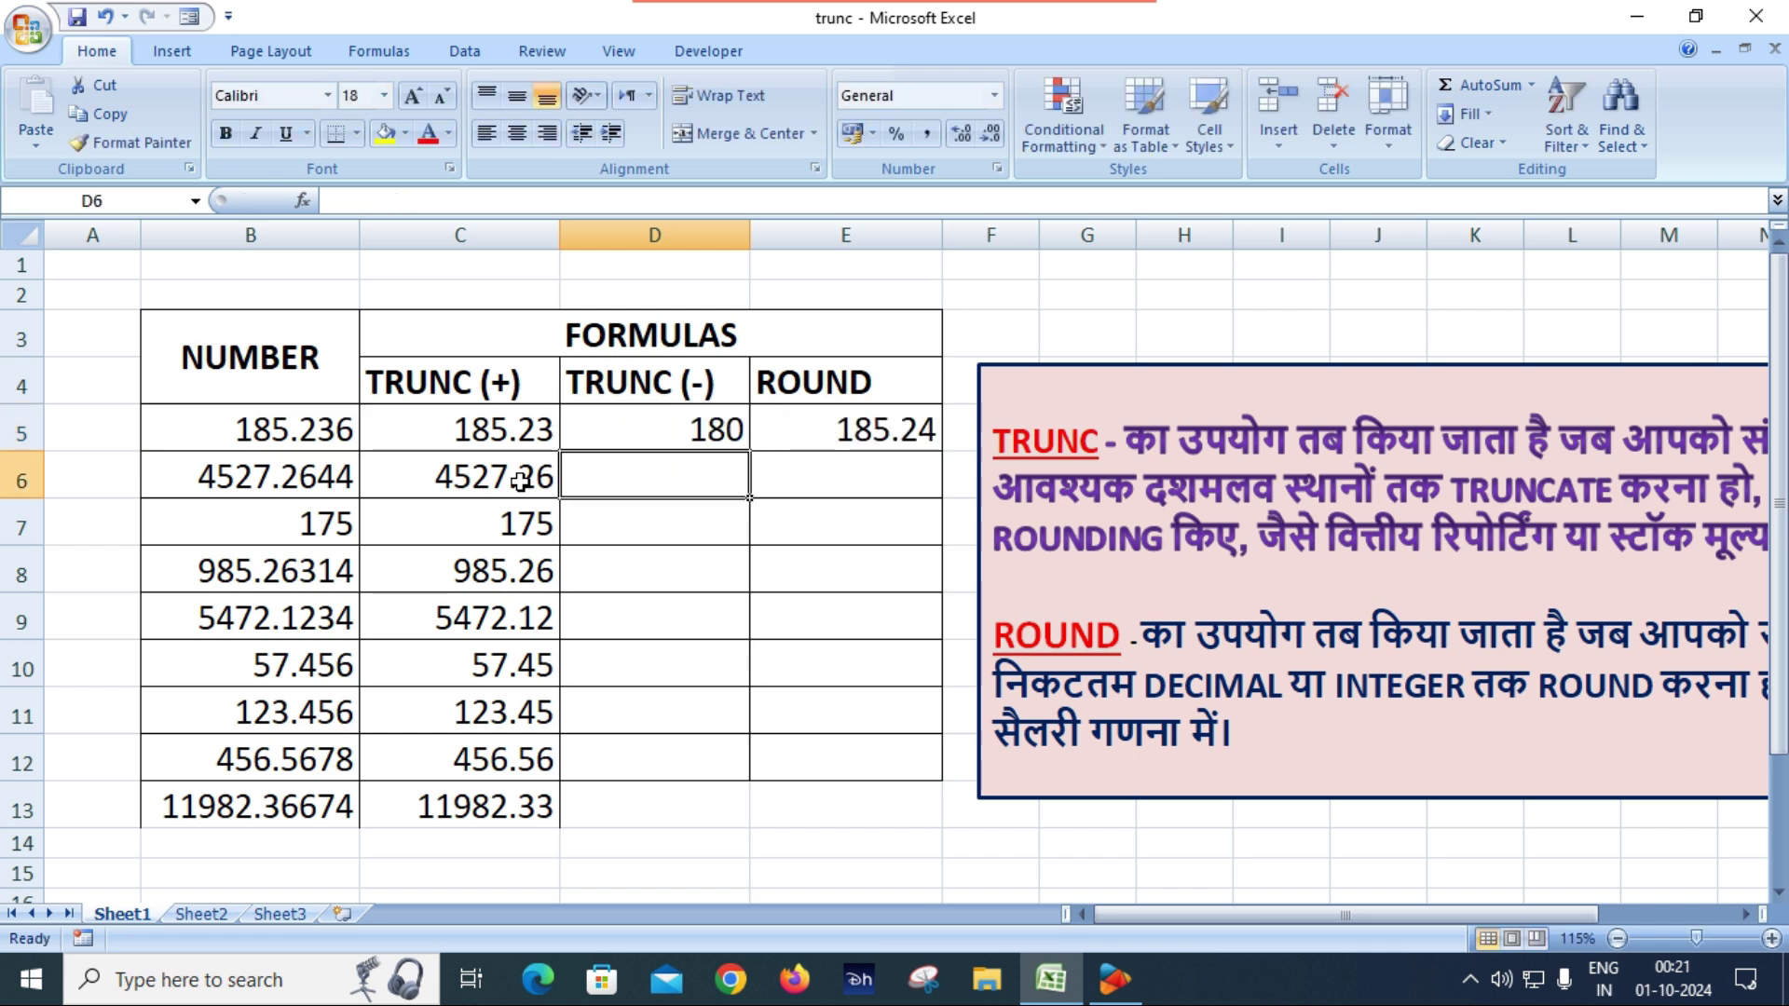
Fill the TRUNC formula from D5 down through D12 and compare the results in rows 10 to 12 with their original numbers.
{"action": "left_click", "coordinate": [683, 424]}
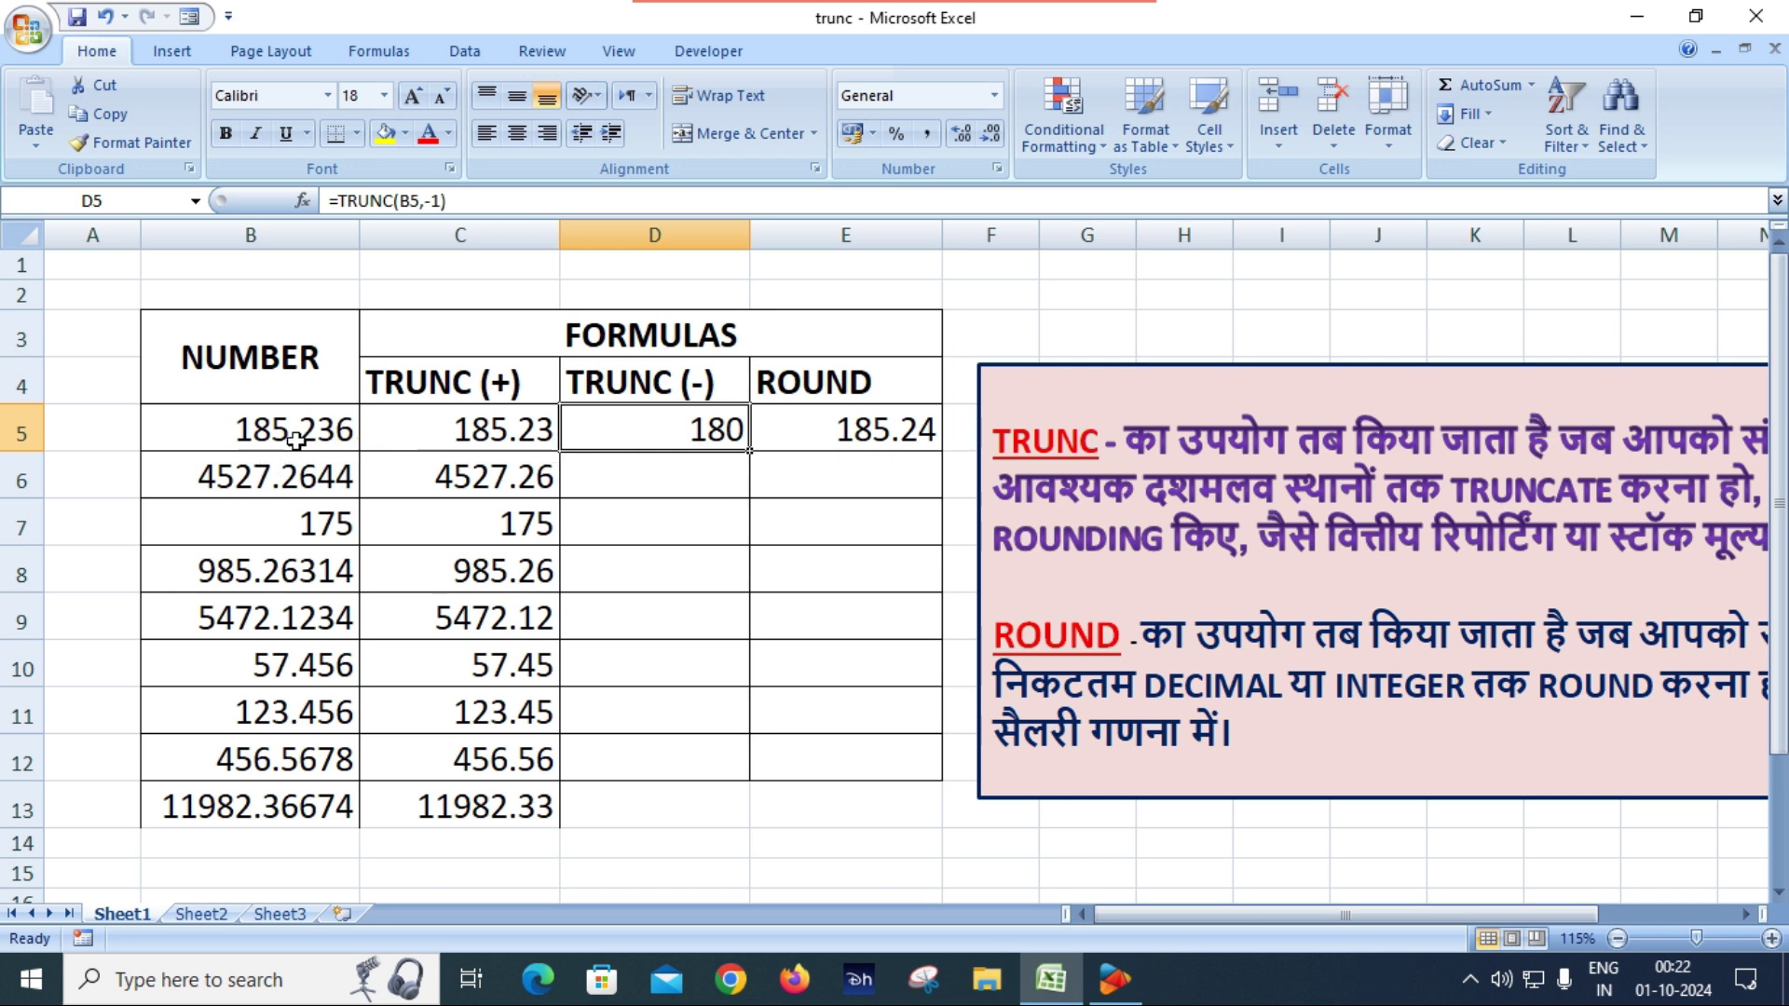
{"action": "left_click_drag", "start_coordinate": [699, 441], "coordinate": [675, 763]}
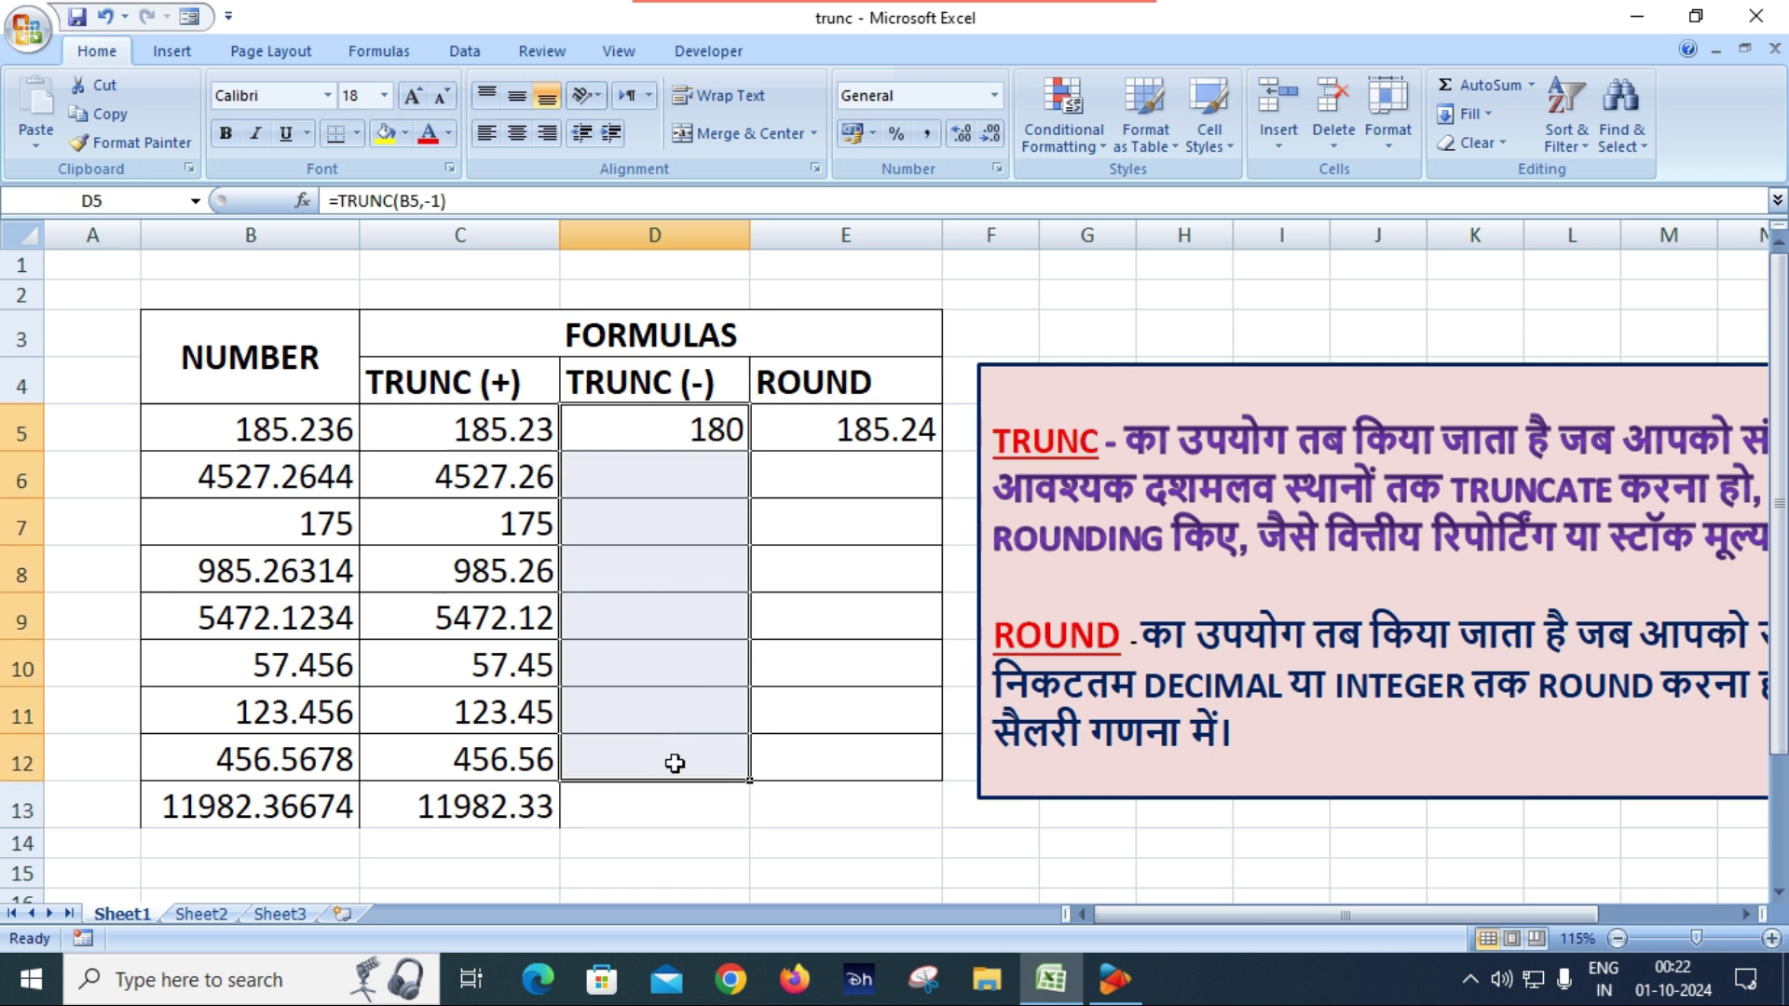
{"action": "key", "text": "ctrl+d"}
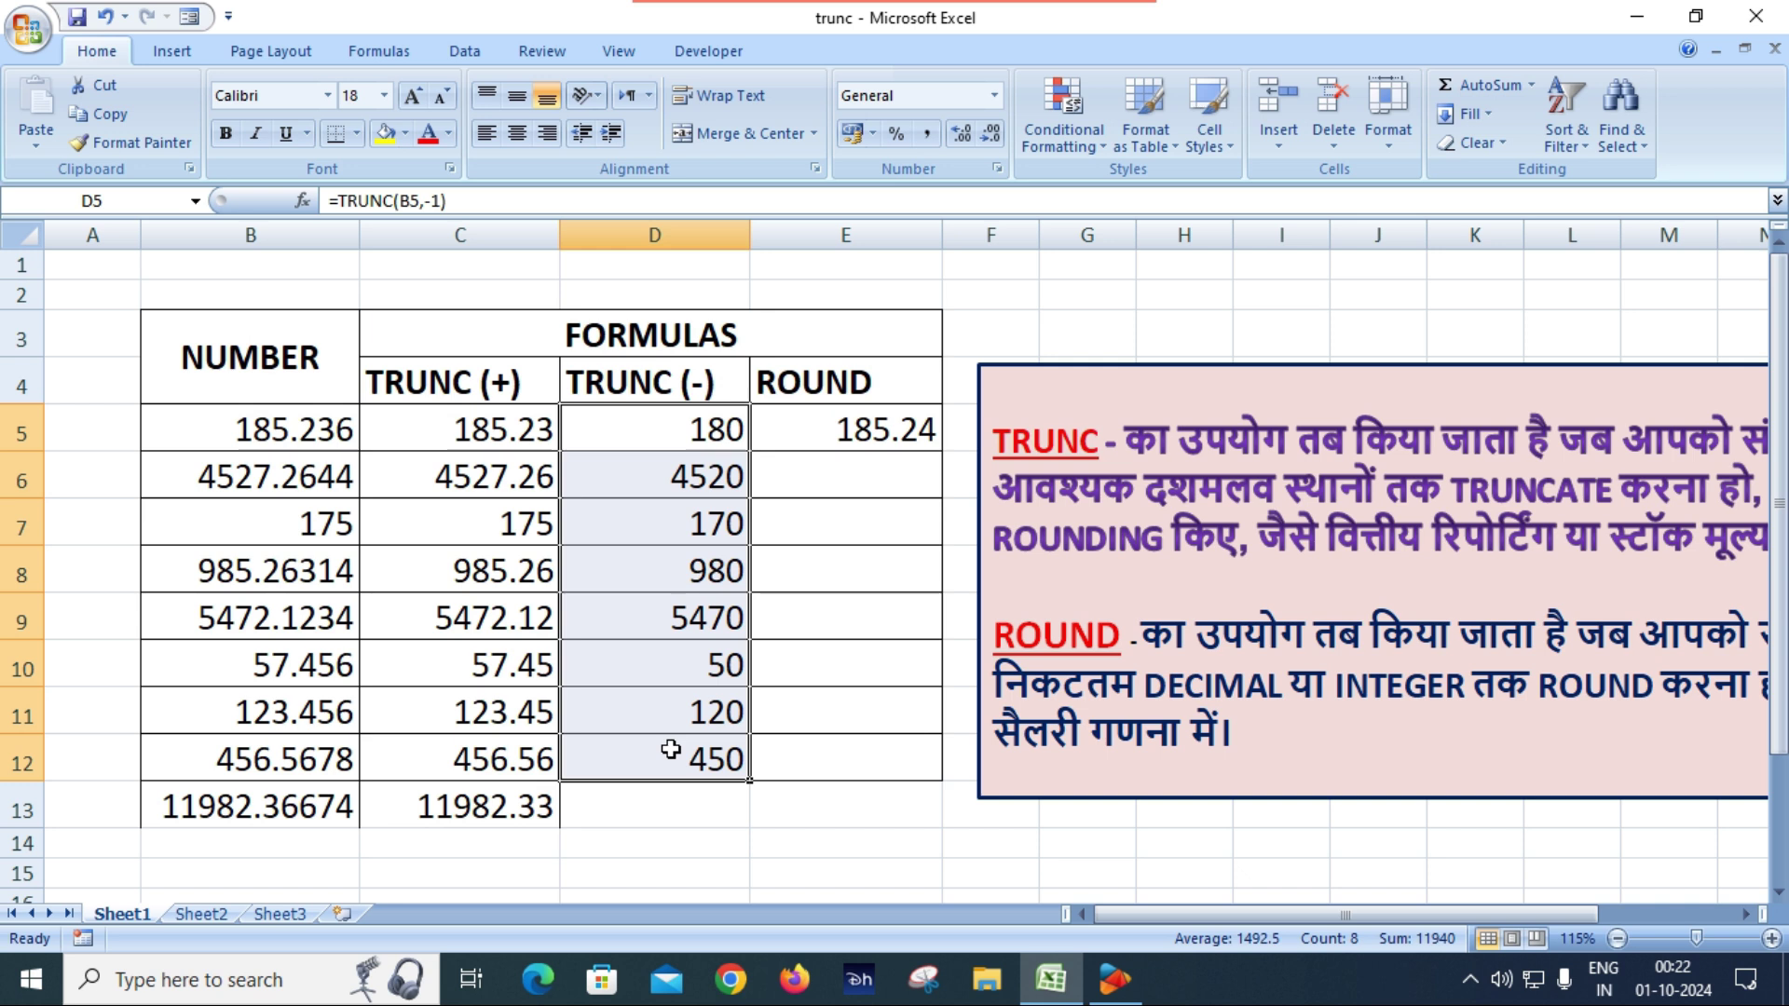
{"action": "left_click", "coordinate": [675, 725]}
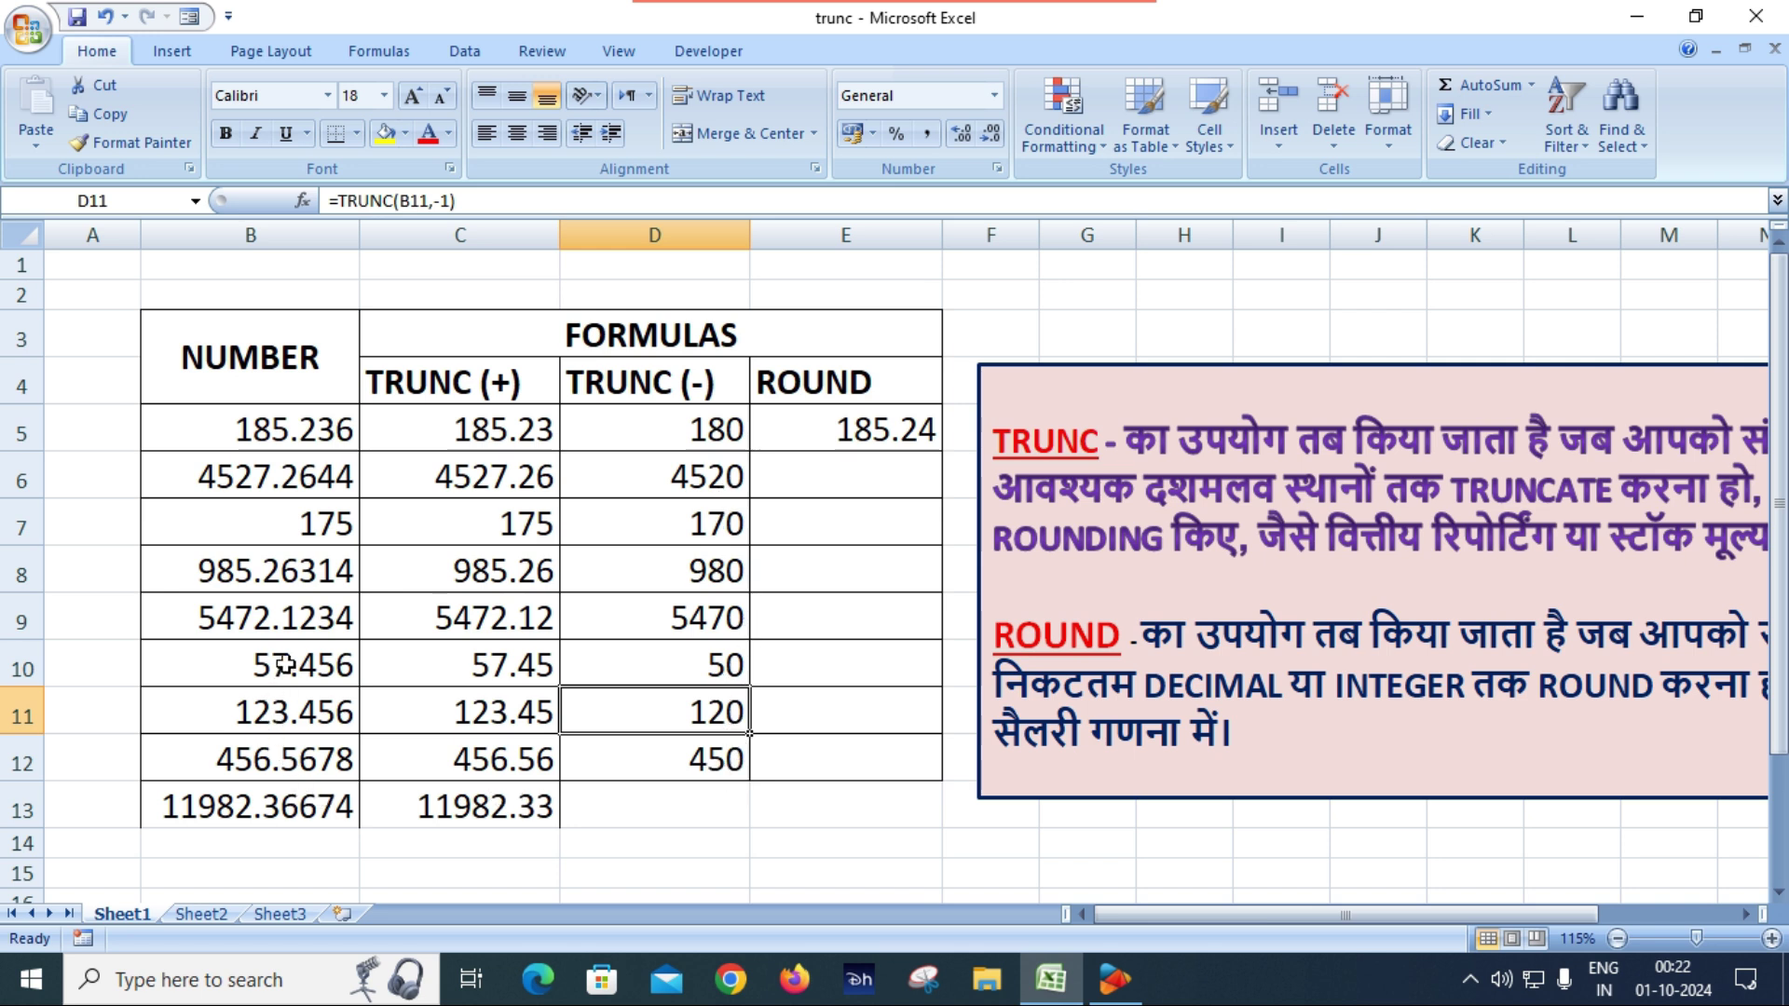
{"action": "left_click", "coordinate": [283, 665]}
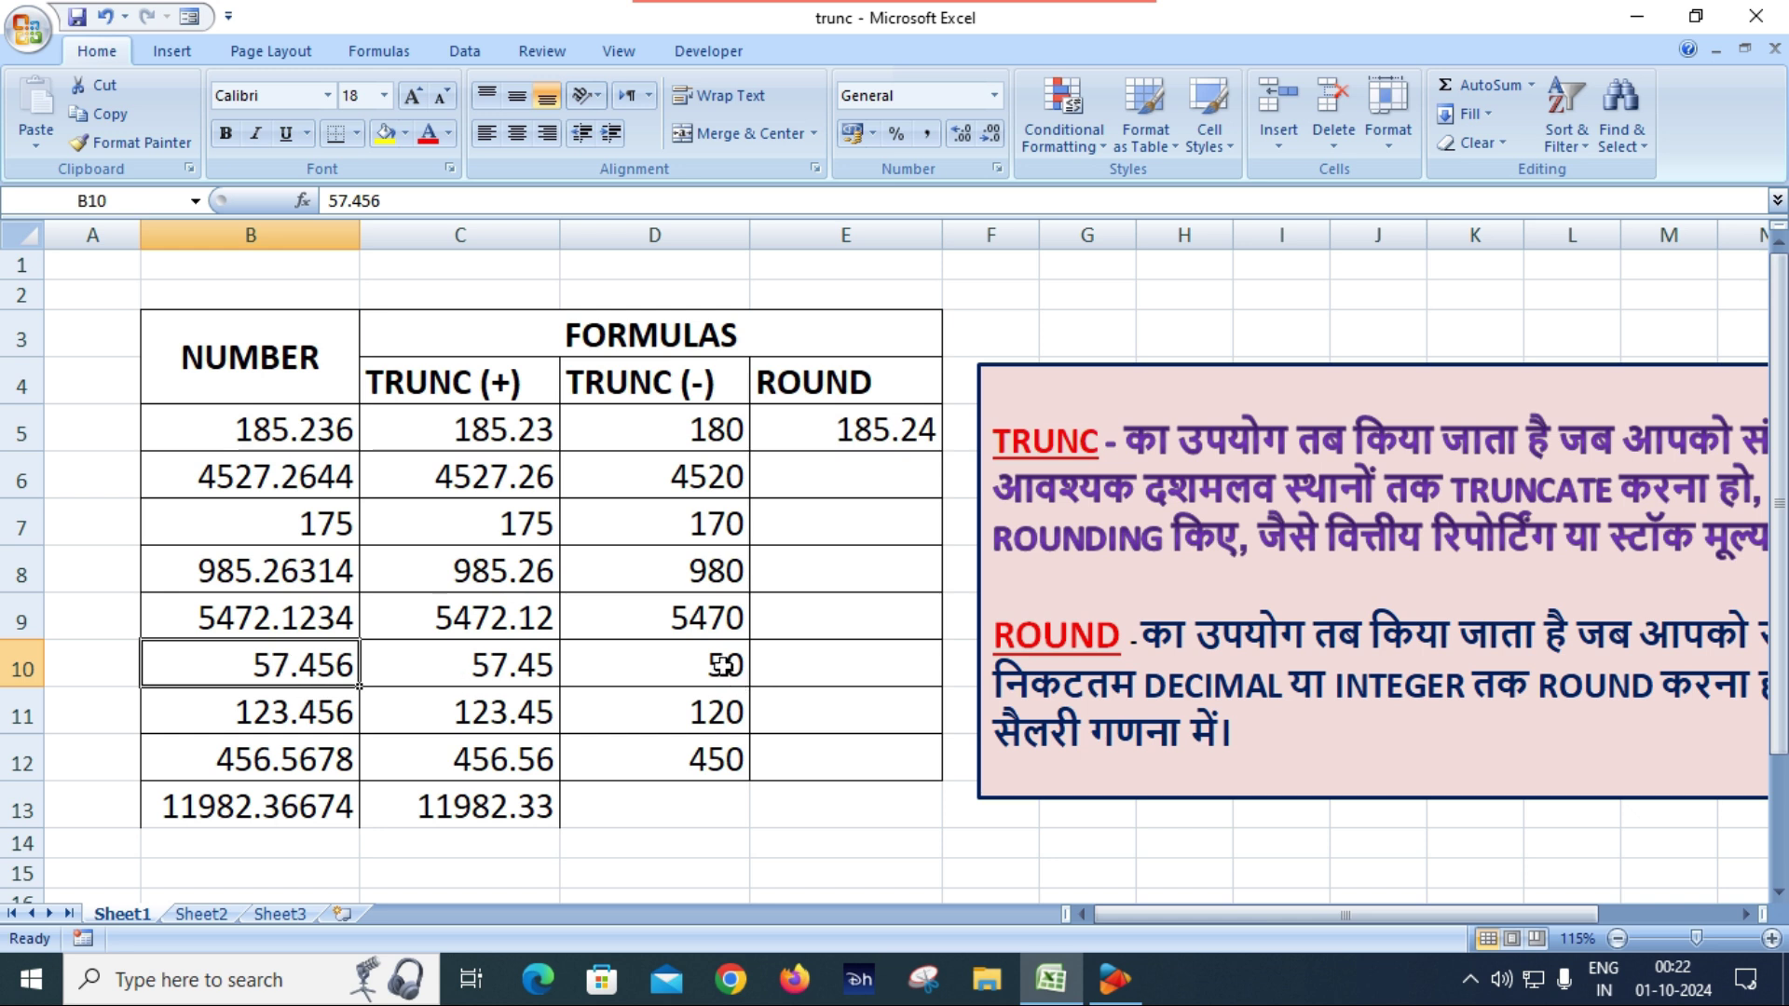
{"action": "left_click", "coordinate": [261, 717]}
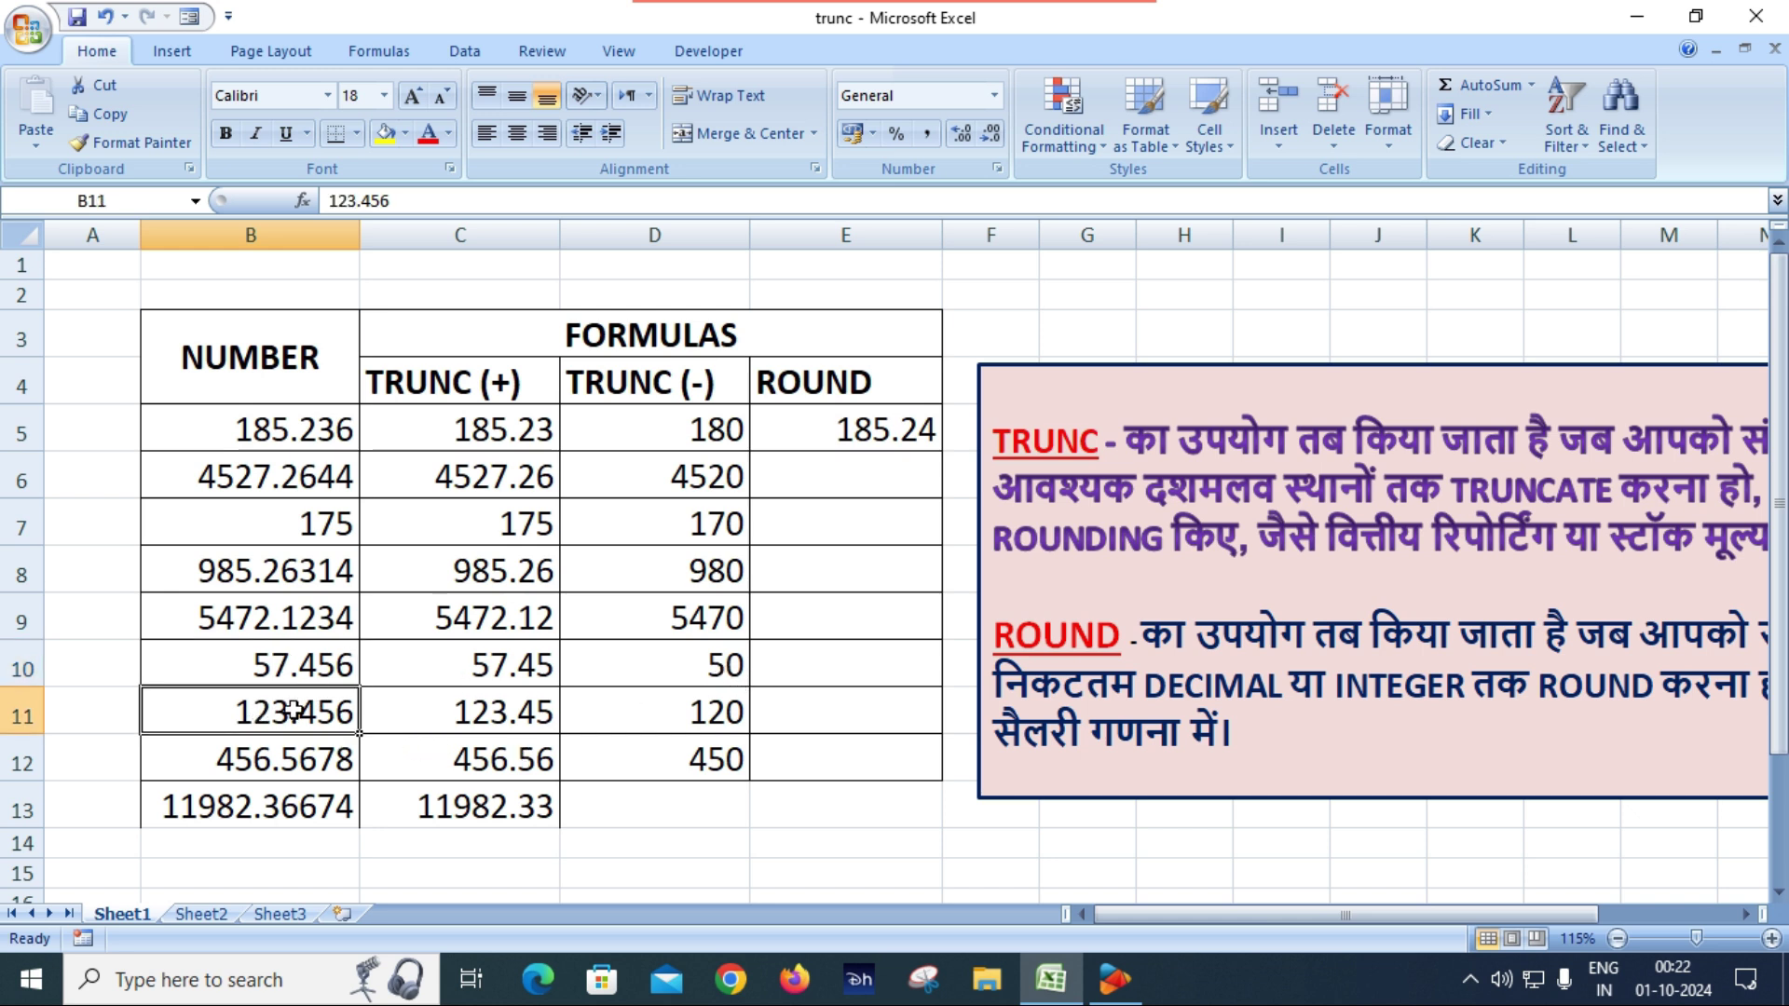
{"action": "left_click", "coordinate": [724, 725]}
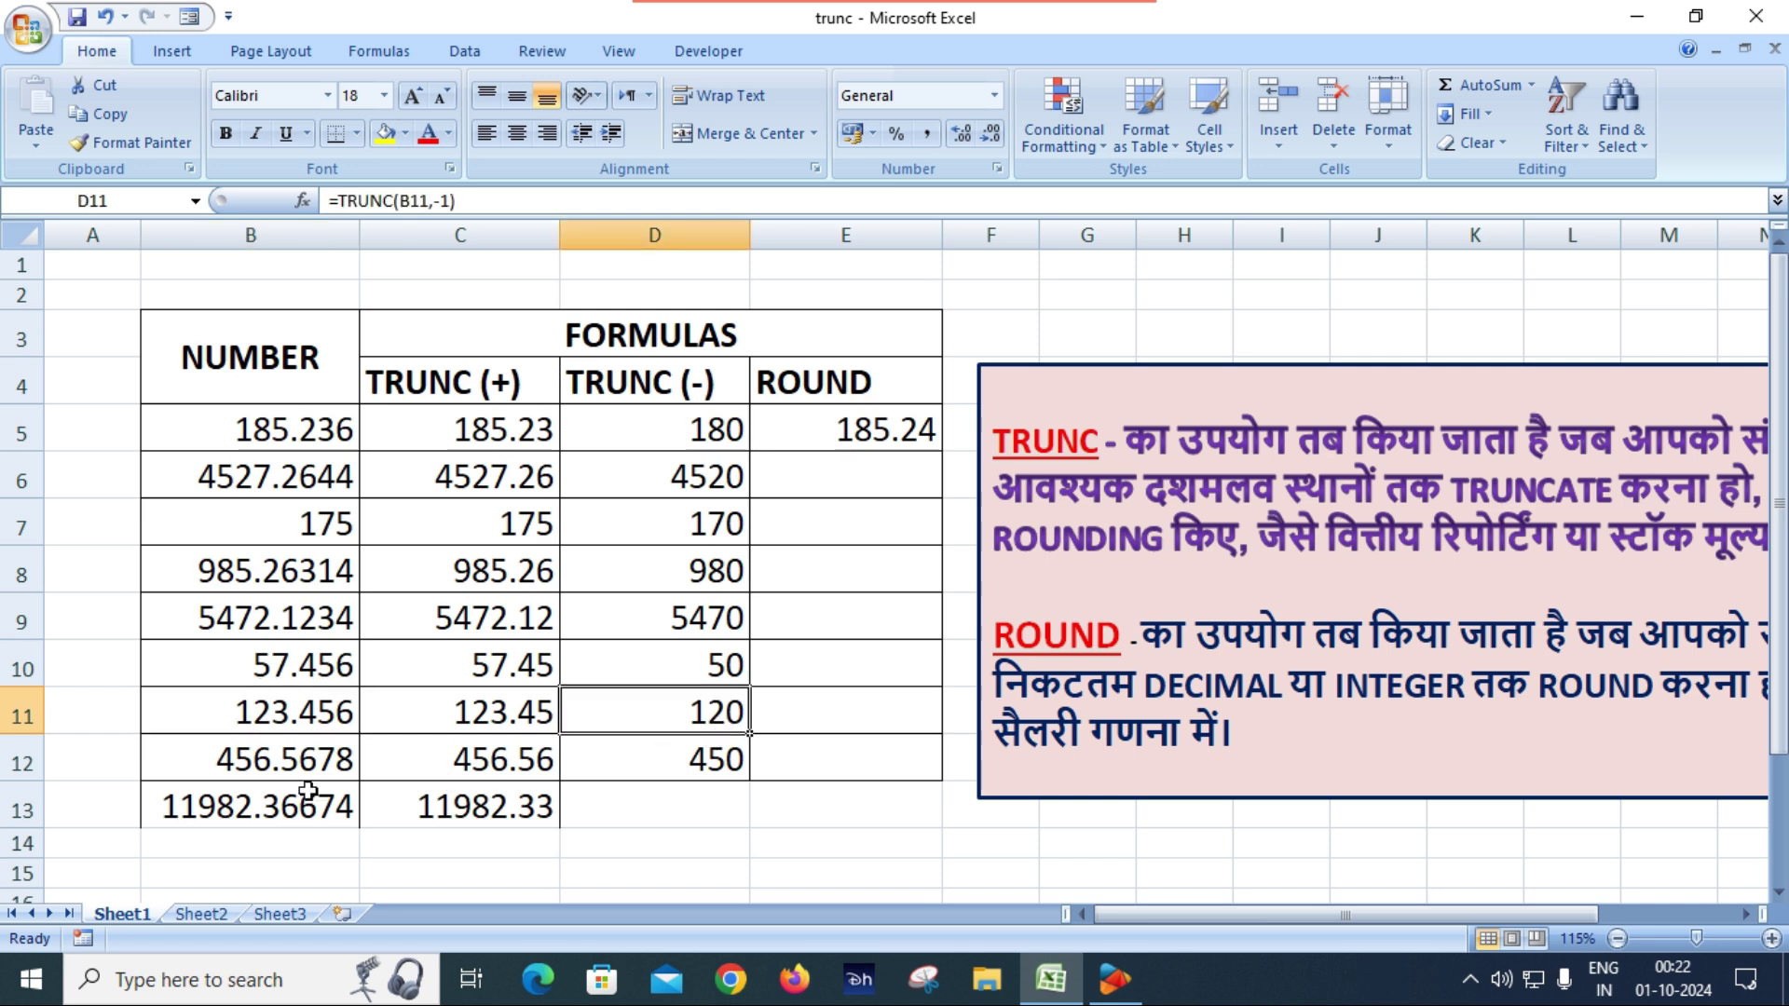
{"action": "left_click", "coordinate": [262, 767]}
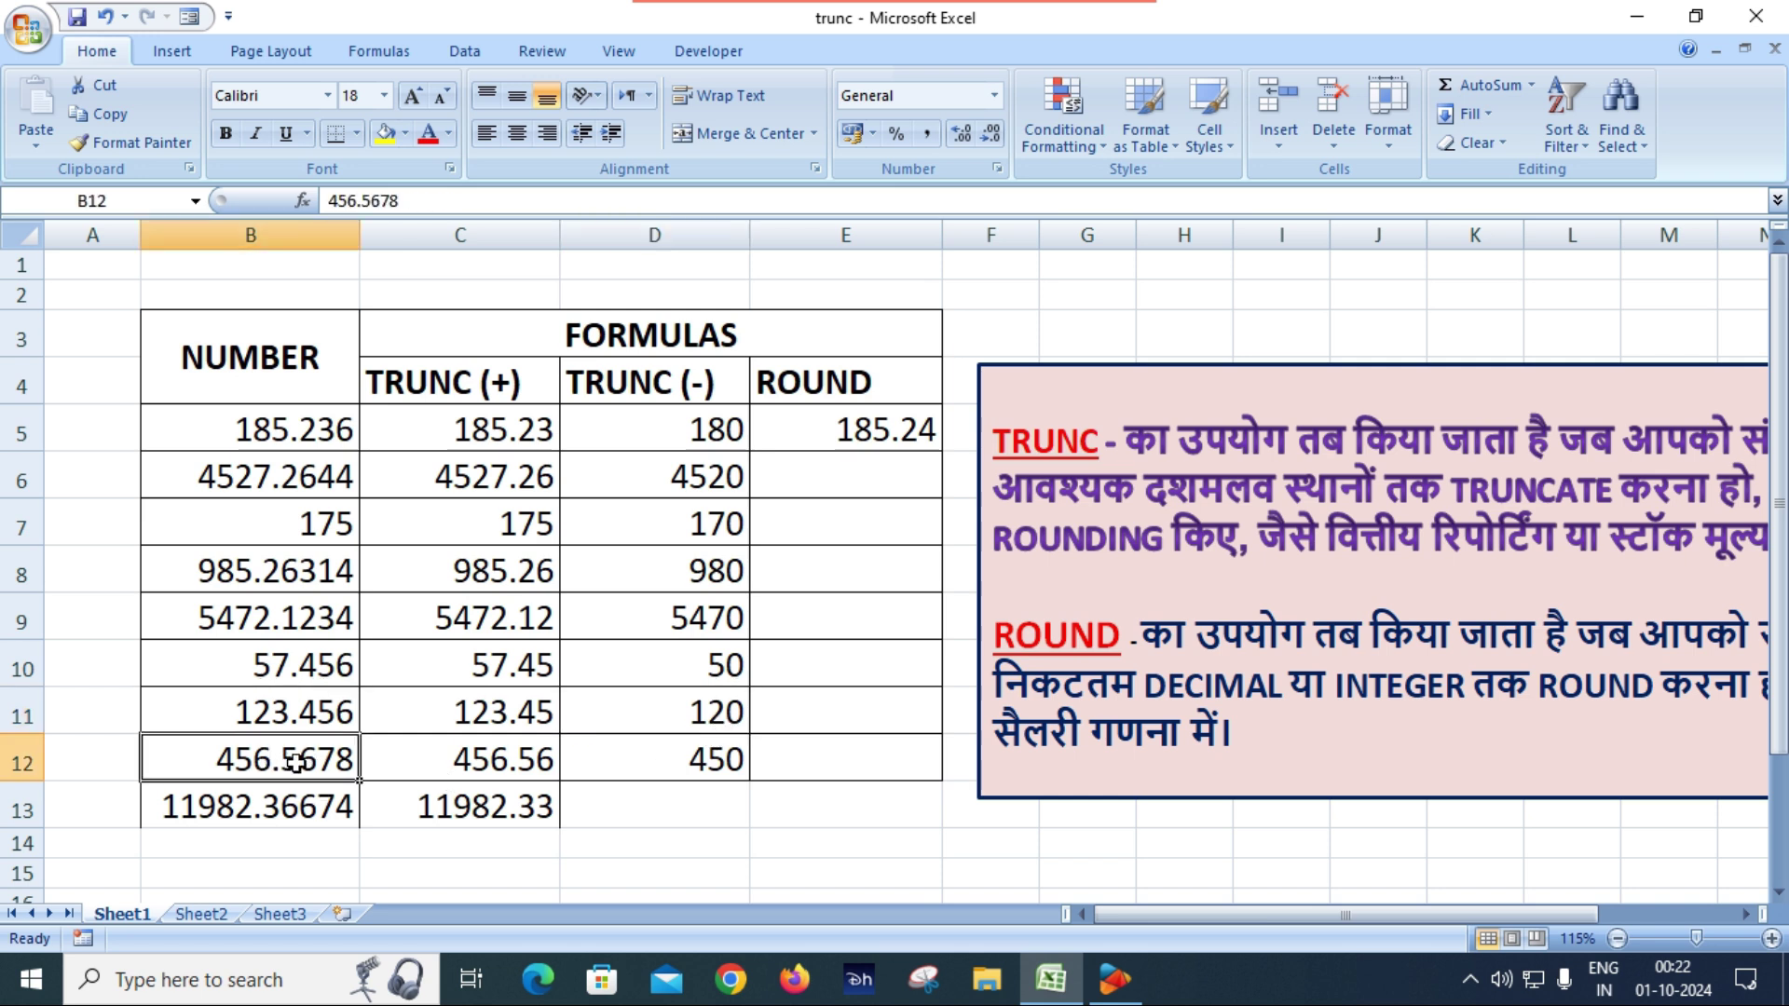
{"action": "left_click", "coordinate": [706, 777]}
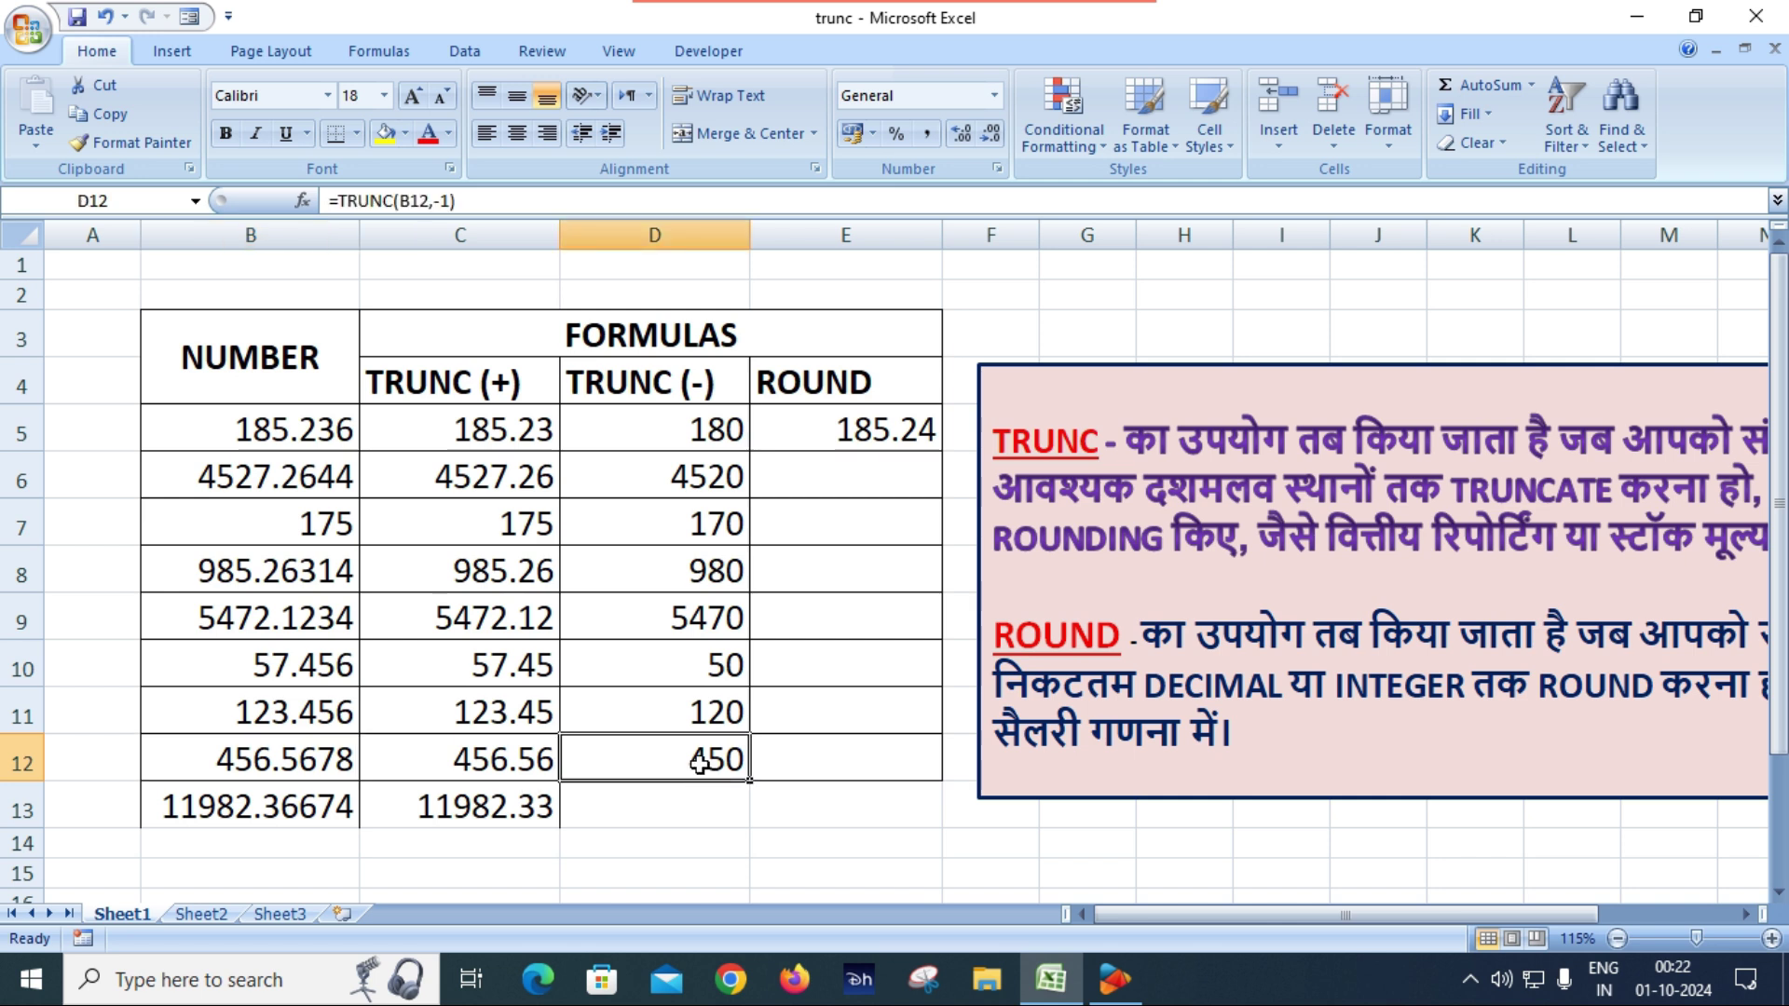
Change the formula in D5 to =TRUNC(B5,-2), fill it down through D12 and check the result in D10.
{"action": "left_click", "coordinate": [681, 435]}
{"action": "double_click", "coordinate": [721, 435]}
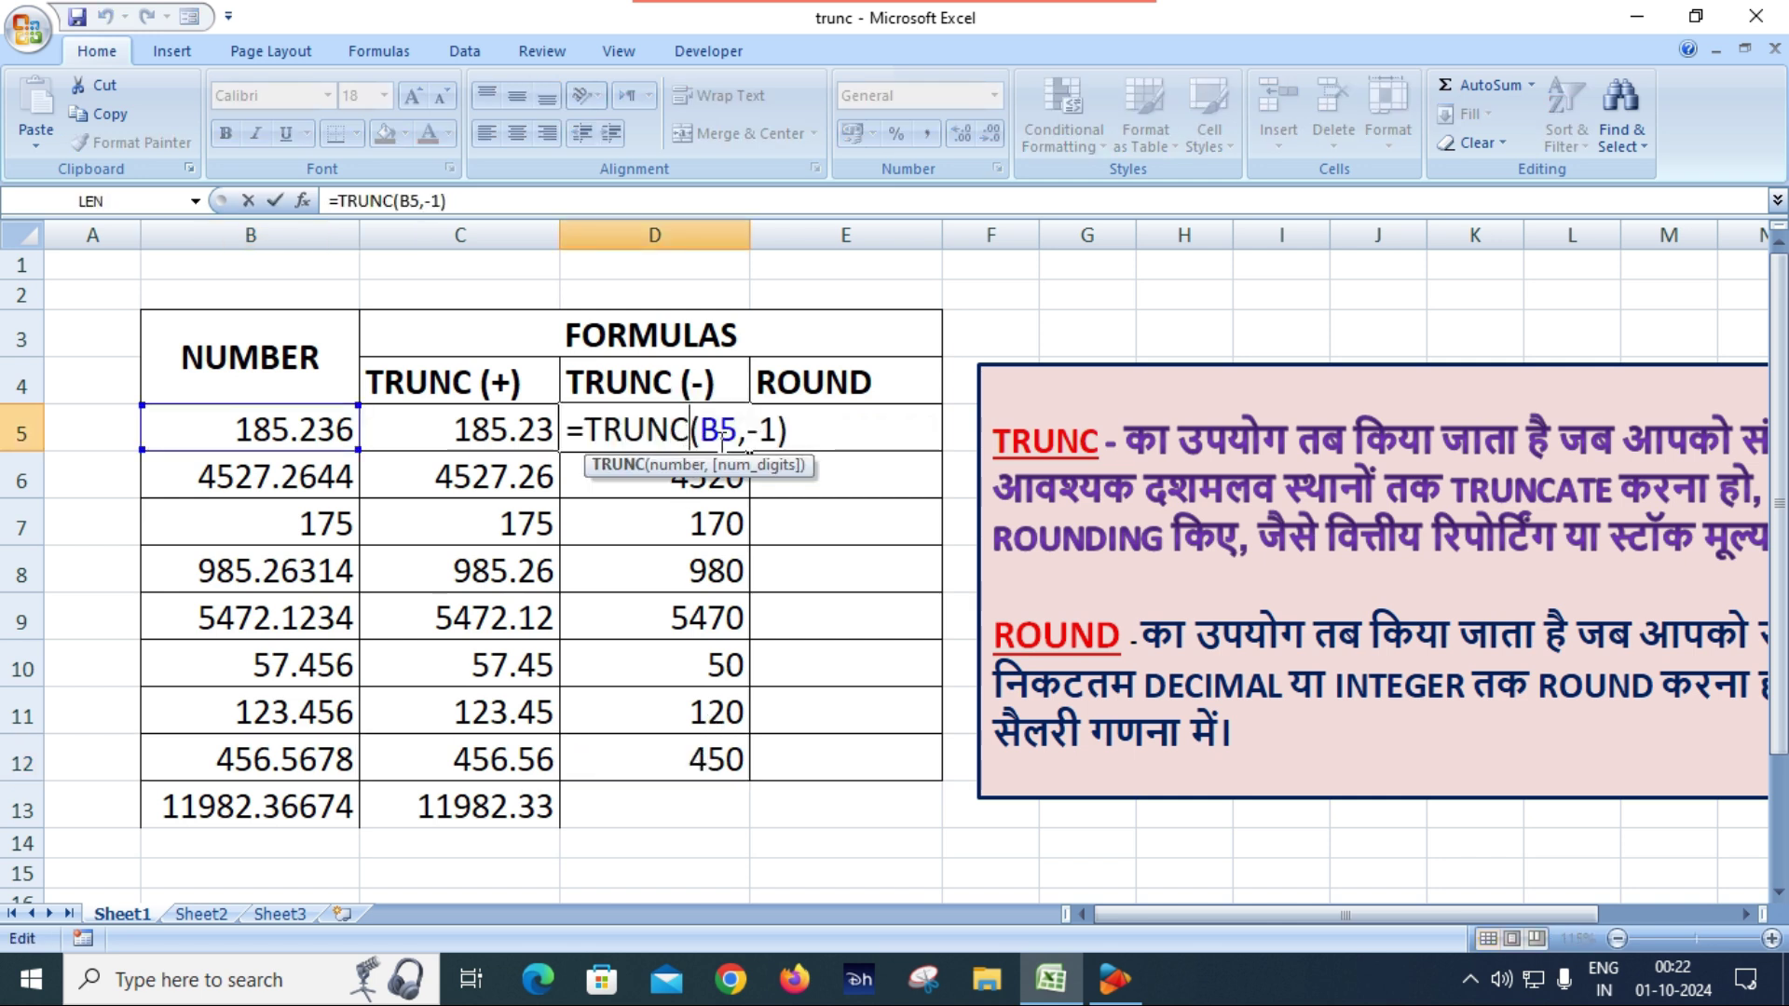
{"action": "left_click", "coordinate": [766, 429]}
{"action": "key", "text": "Delete"}
{"action": "type", "text": "2"}
{"action": "key", "text": "Return"}
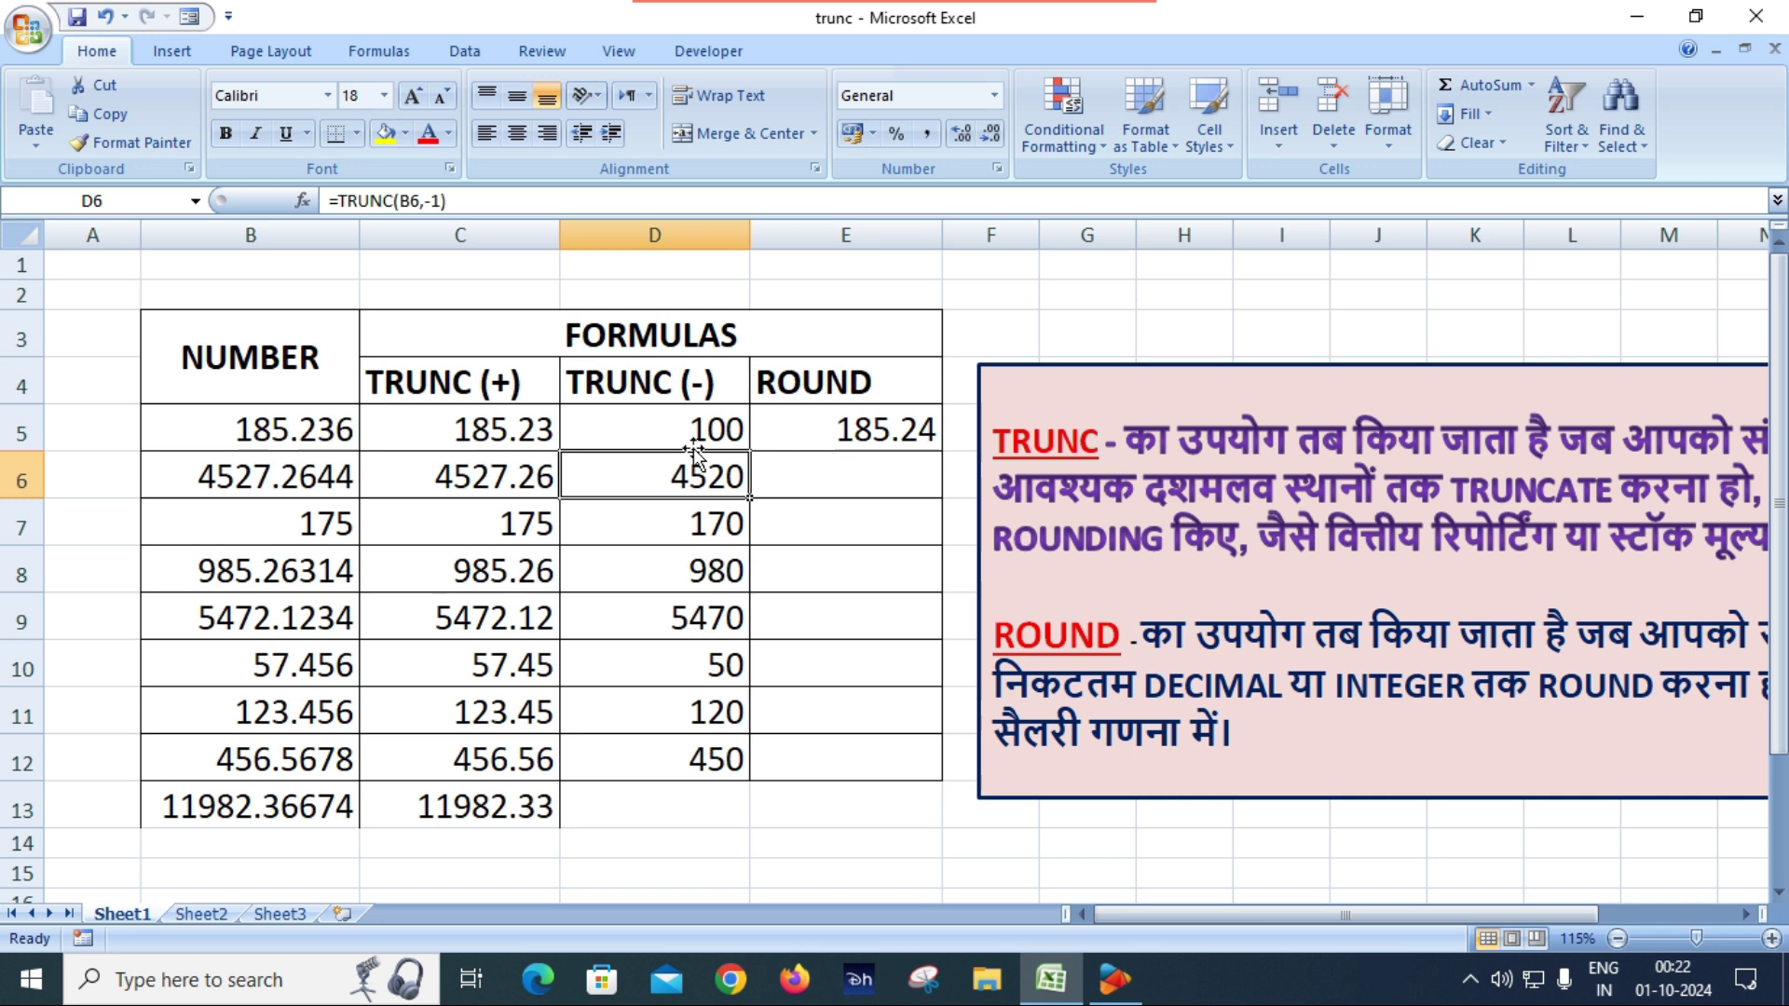
{"action": "left_click_drag", "start_coordinate": [705, 428], "coordinate": [691, 747]}
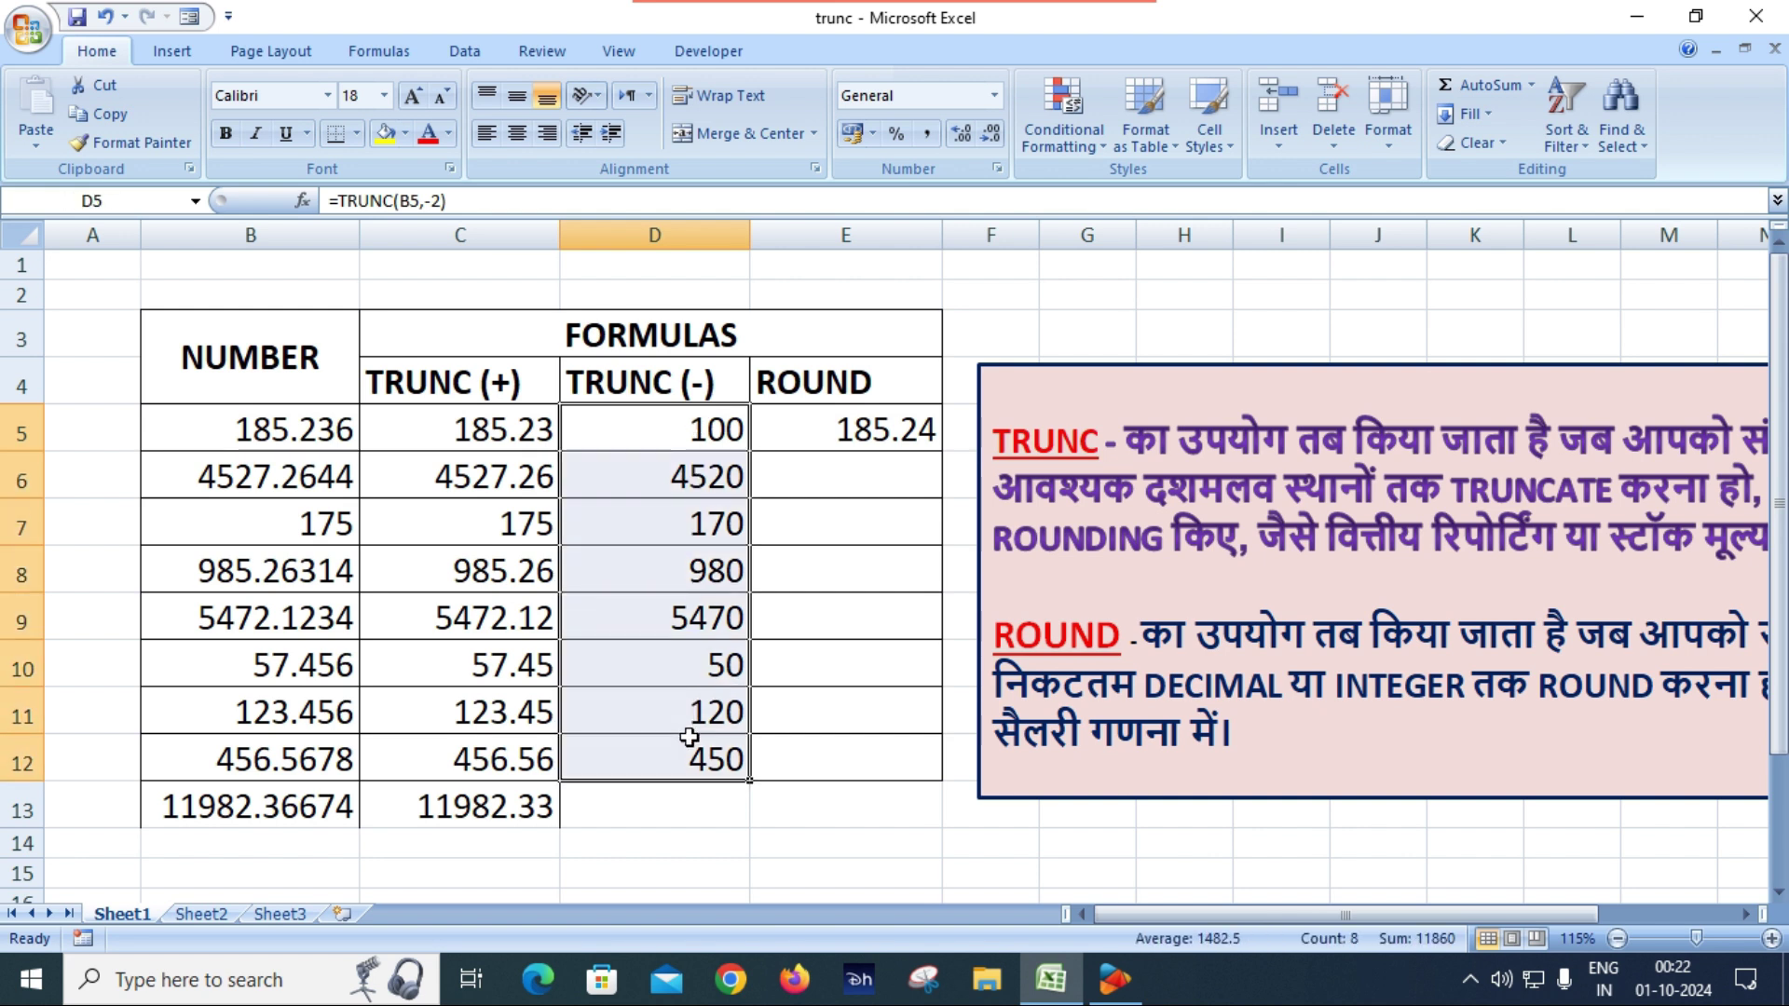
{"action": "key", "text": "ctrl+d"}
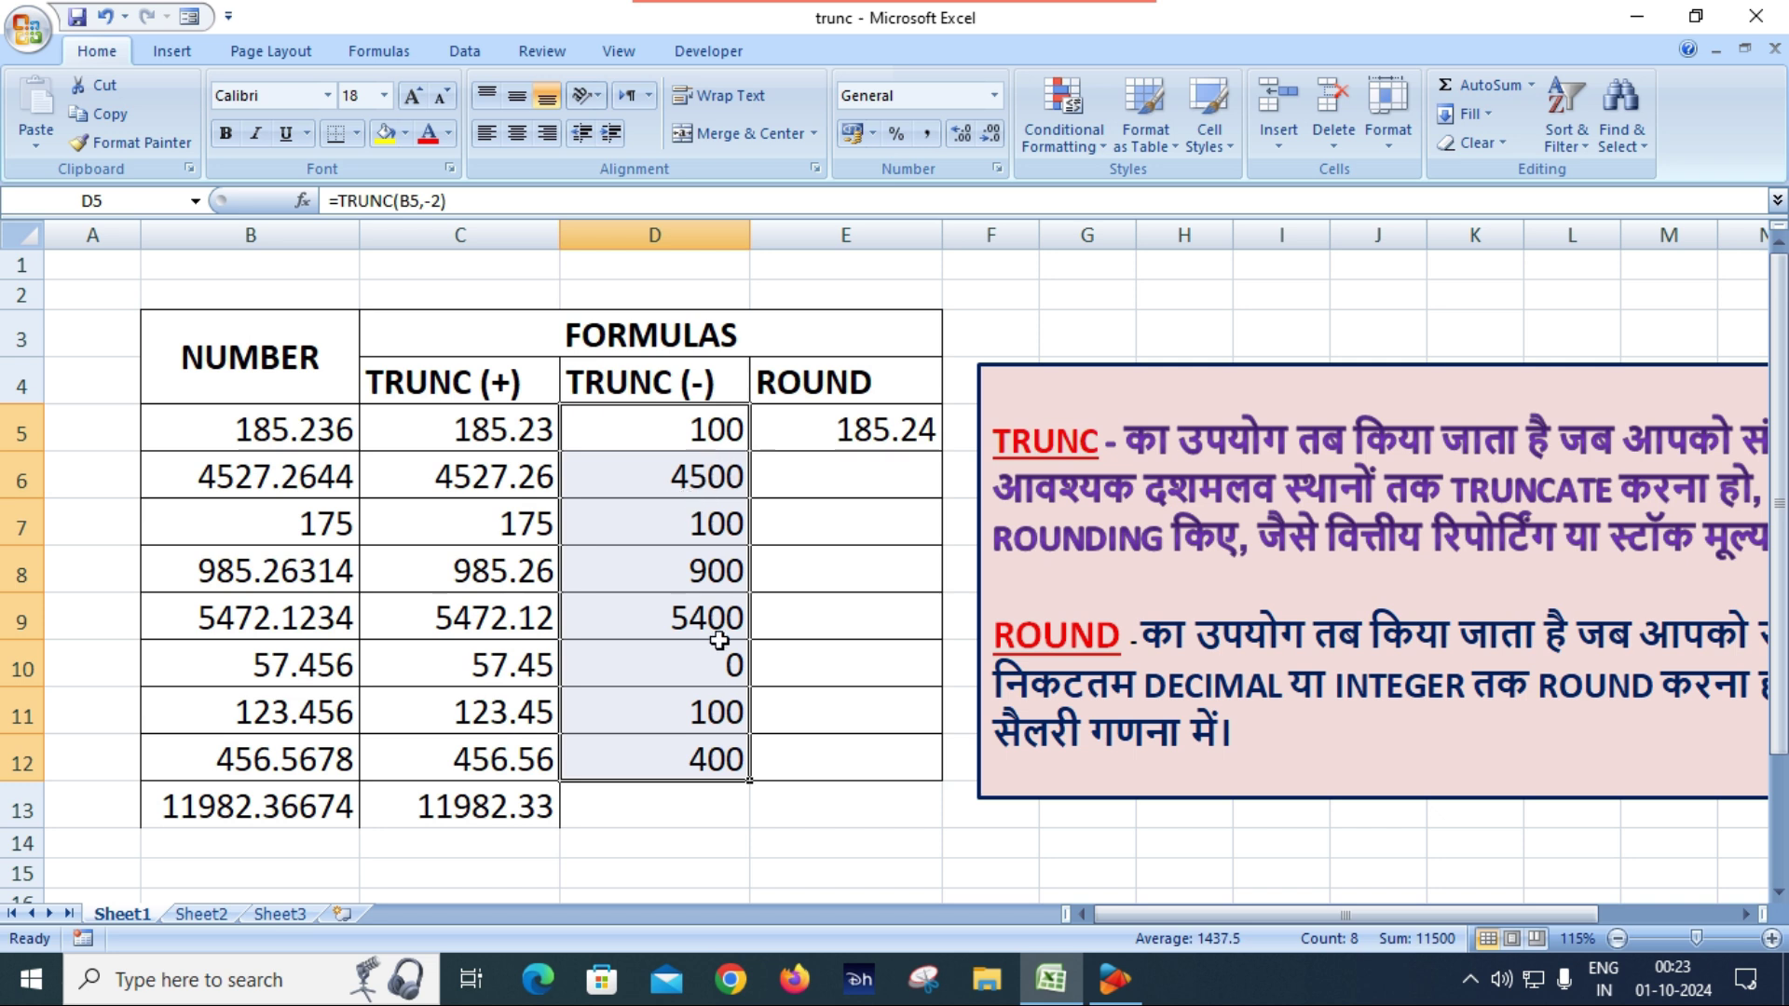
{"action": "left_click", "coordinate": [716, 667]}
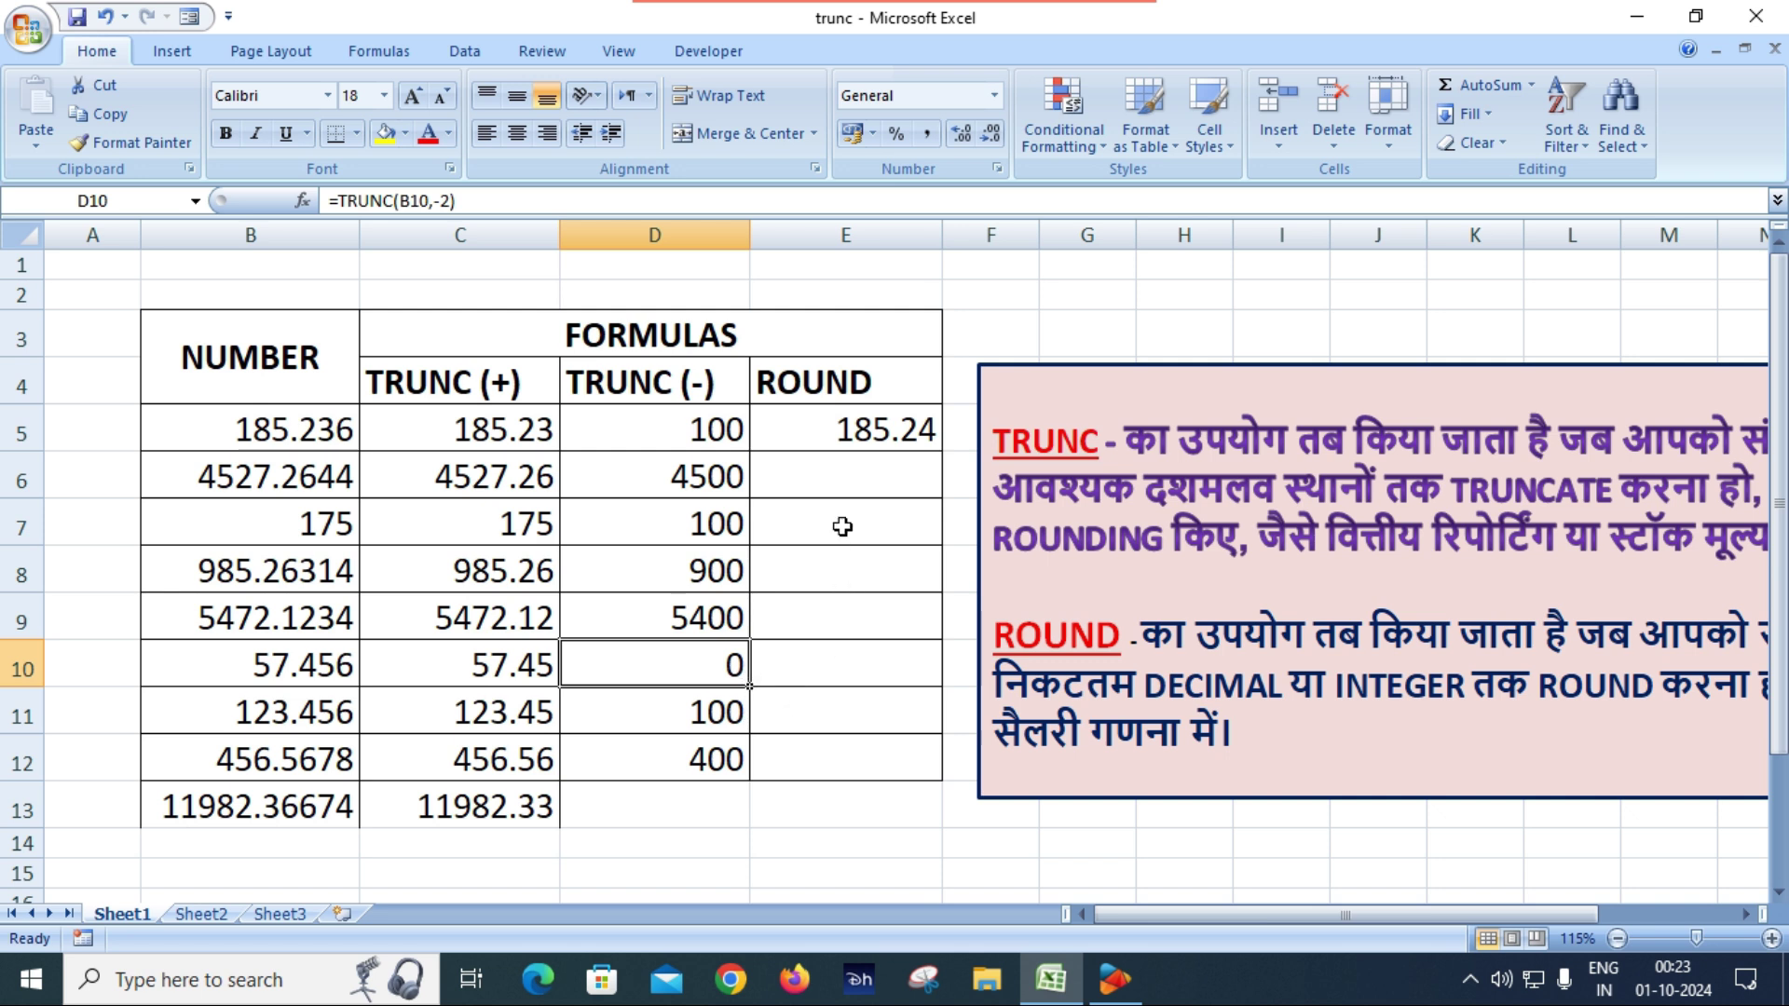
Fill the ROUND formula from E5 down through E12.
{"action": "left_click", "coordinate": [871, 430]}
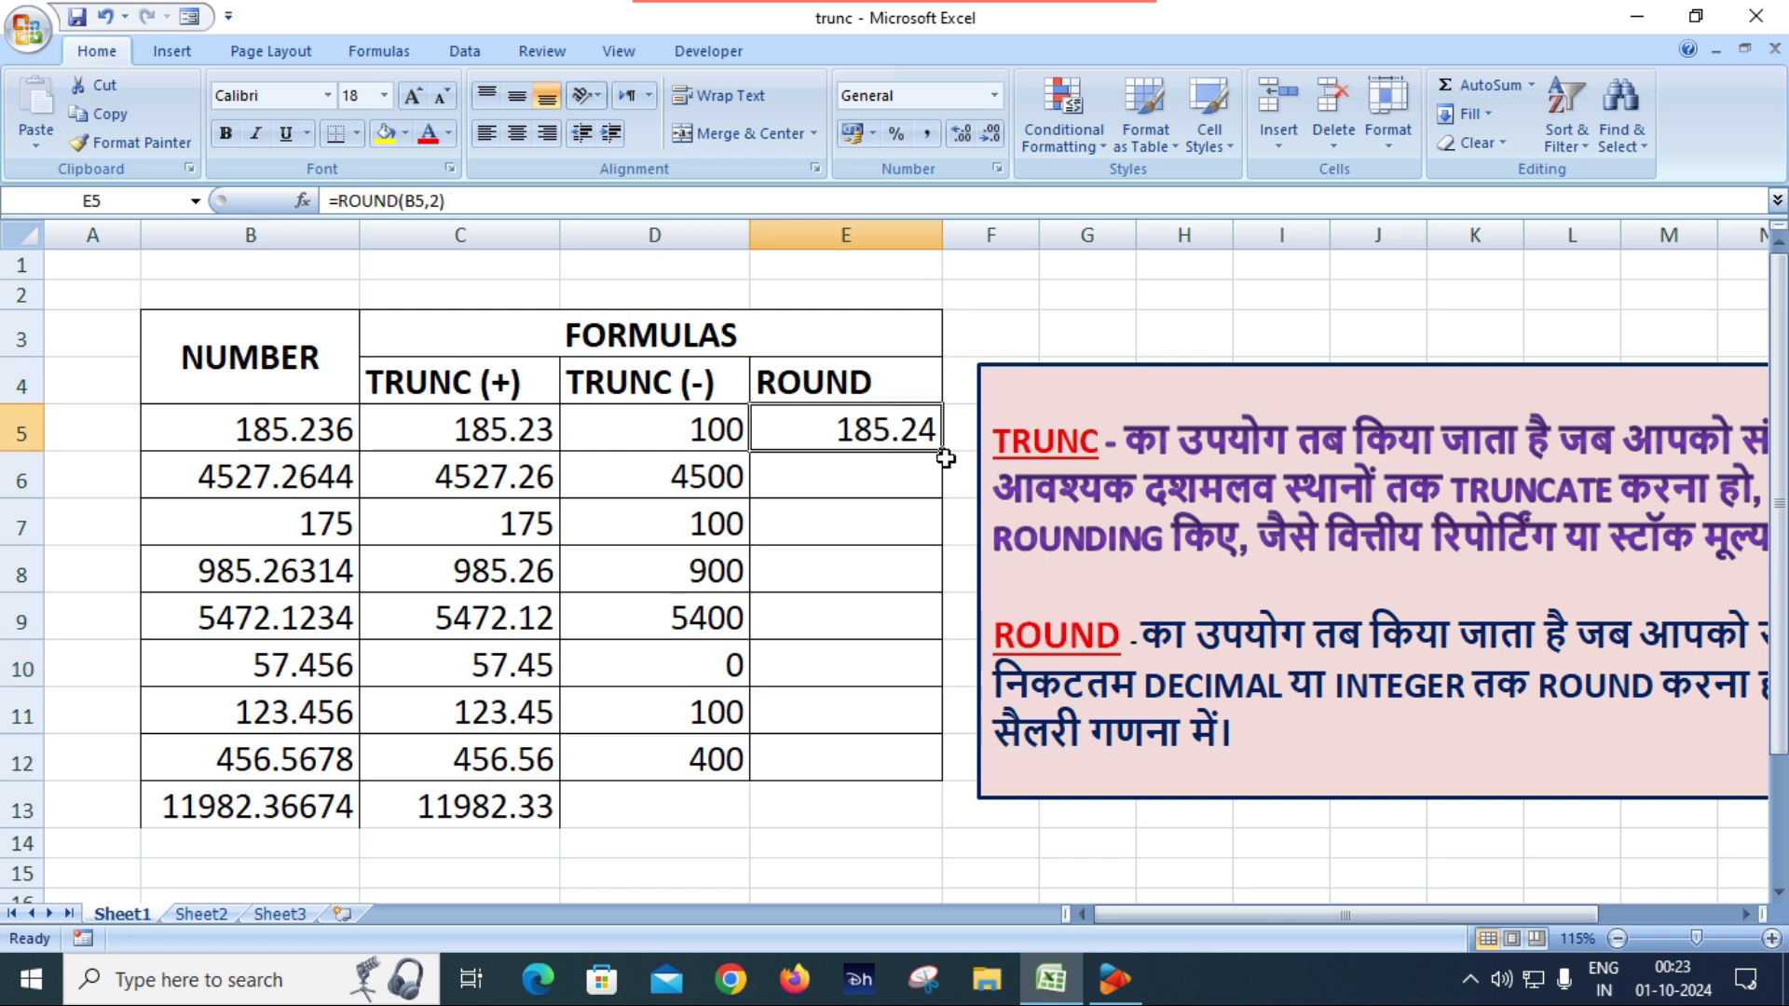
{"action": "left_click_drag", "start_coordinate": [947, 453], "coordinate": [949, 783]}
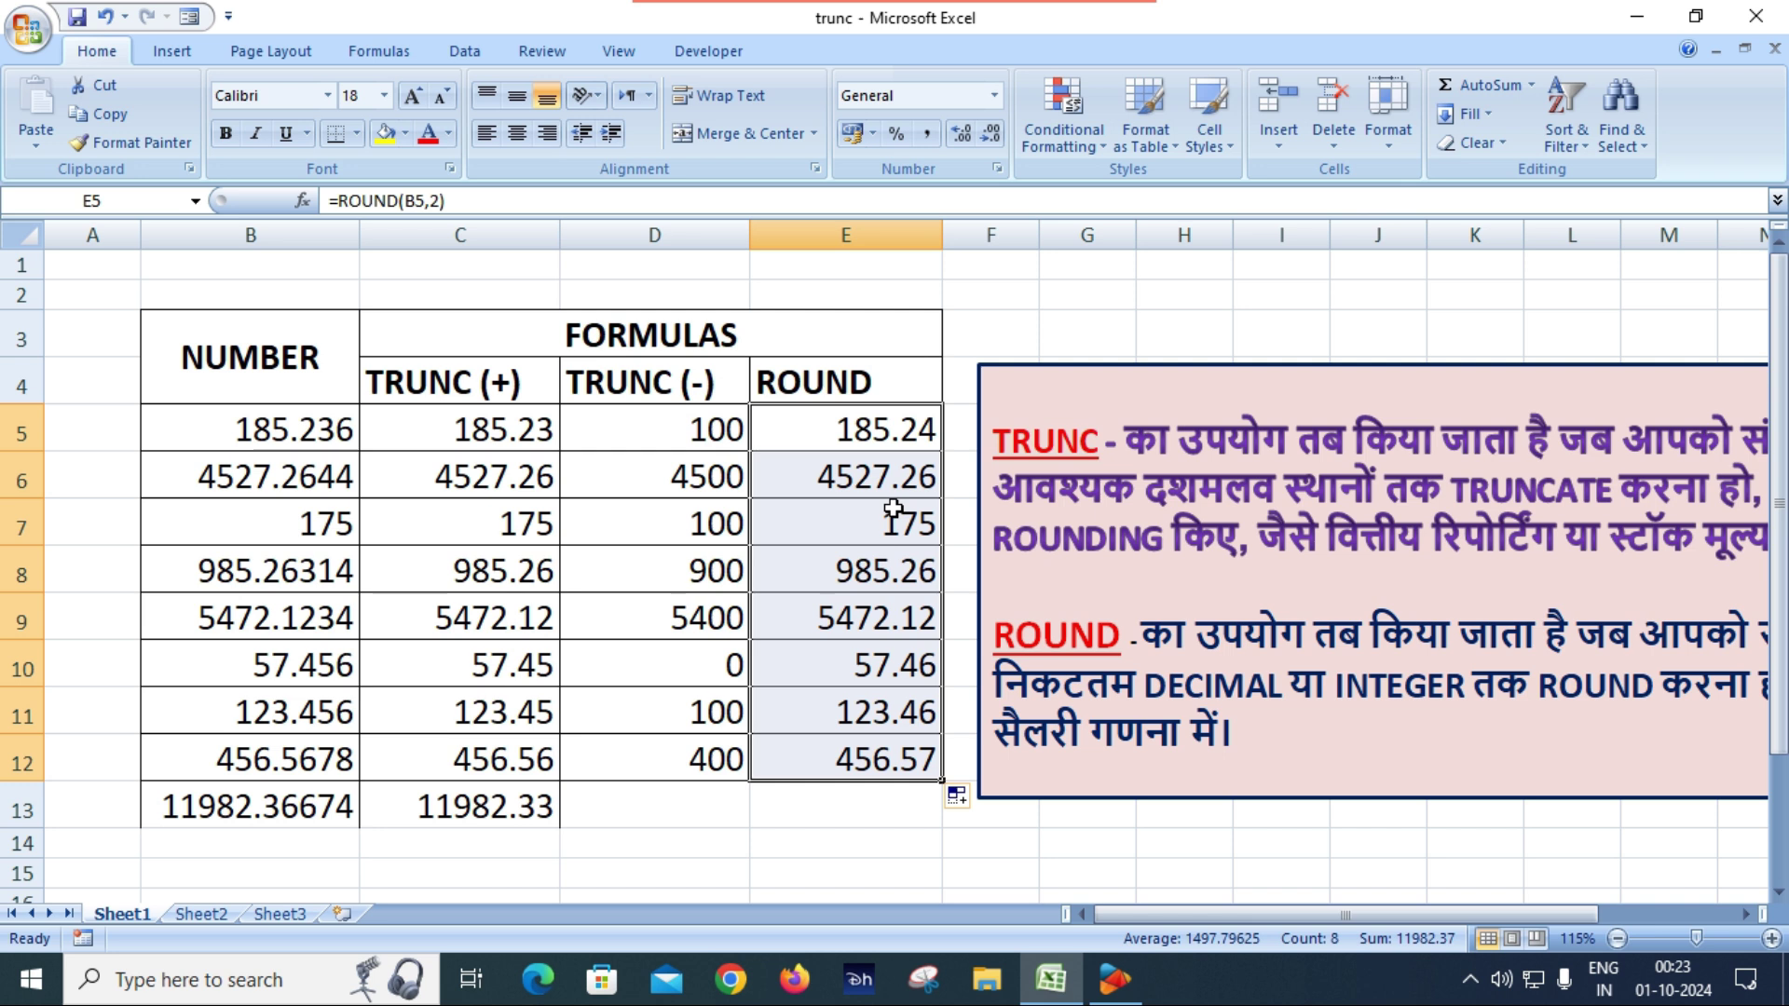
Compare the TRUNC (+) result in C10 with the ROUND result in E10, also checking the formula in C6.
{"action": "left_click", "coordinate": [502, 493]}
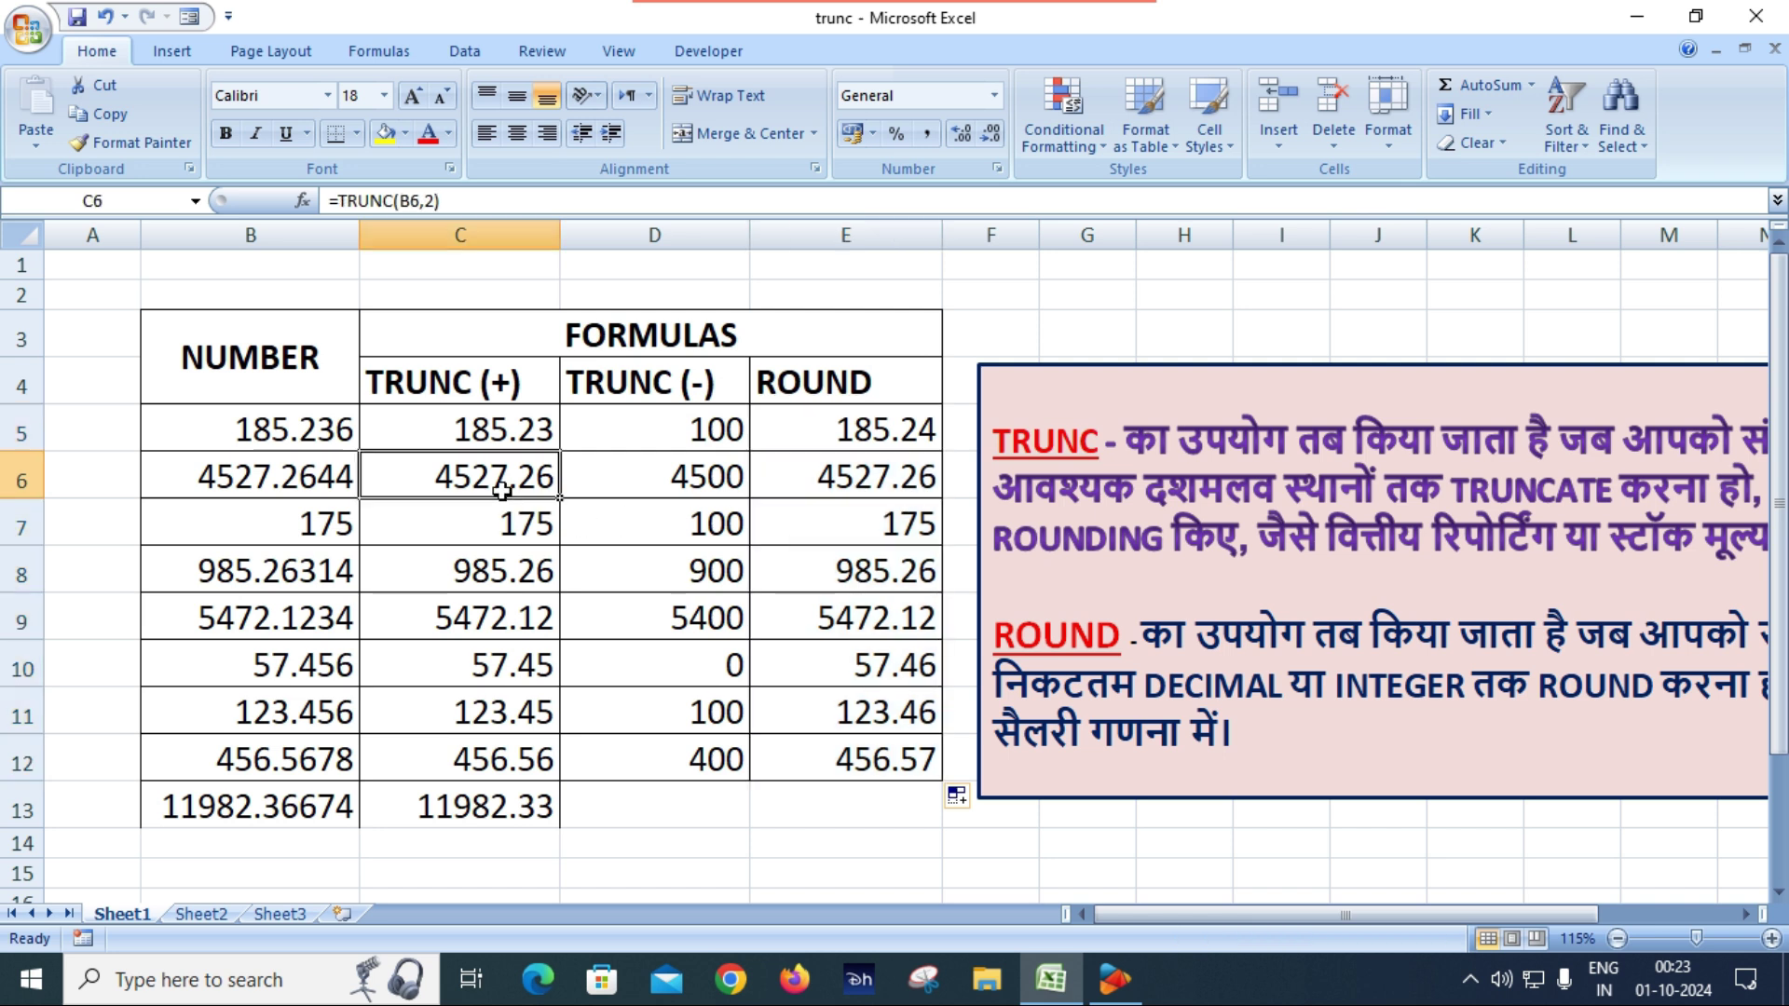
{"action": "left_click", "coordinate": [920, 668]}
{"action": "left_click", "coordinate": [494, 671]}
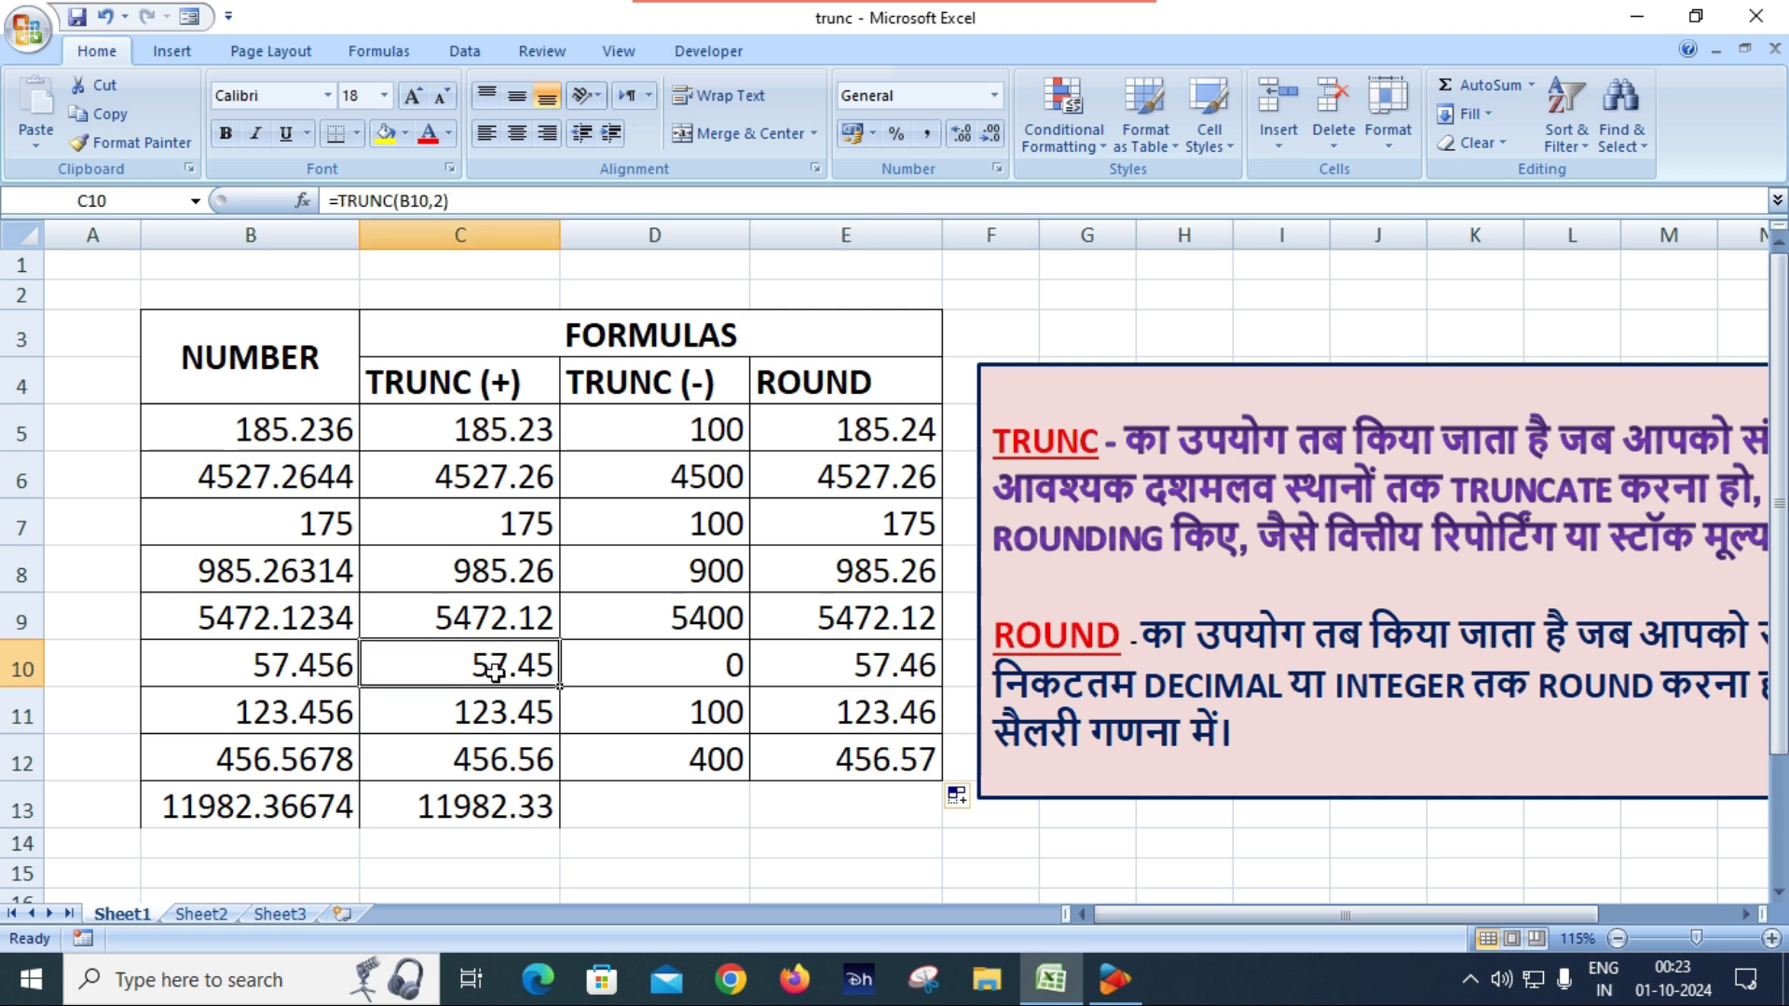
{"action": "left_click", "coordinate": [898, 669]}
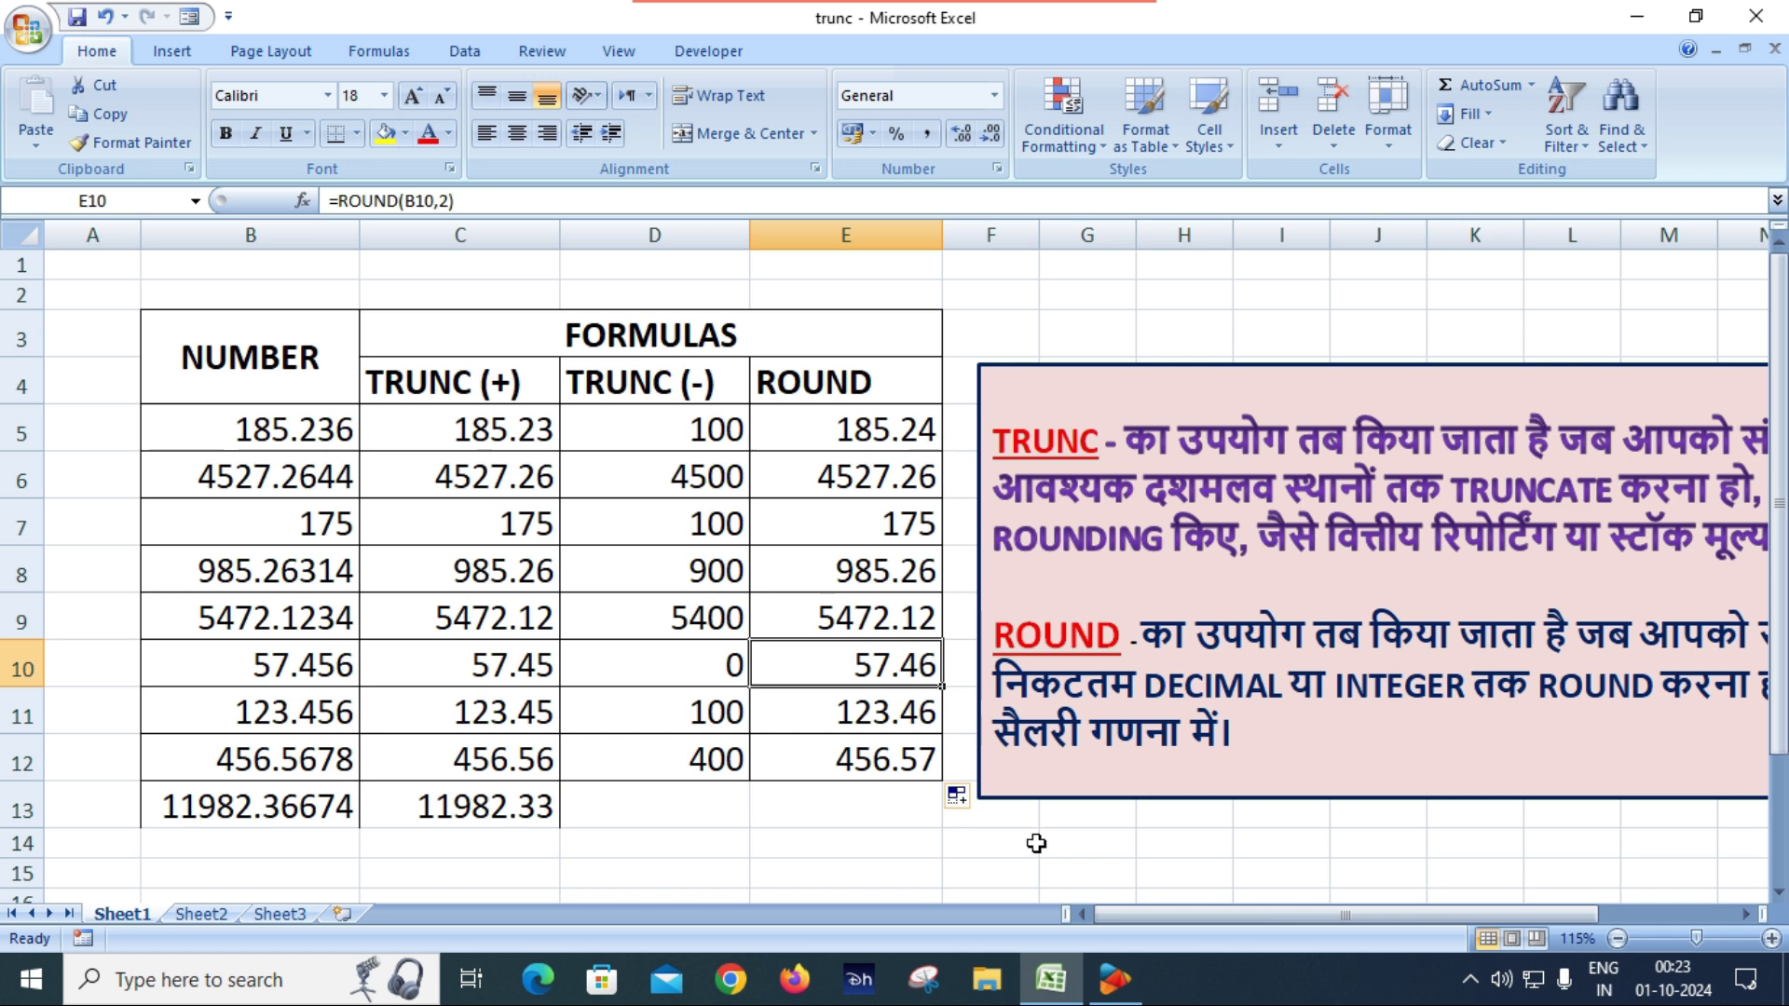
Total the ROUND column with =SUM(E5:E12) in E13 and compare it with the TRUNC (+) total in C13.
{"action": "left_click", "coordinate": [873, 801]}
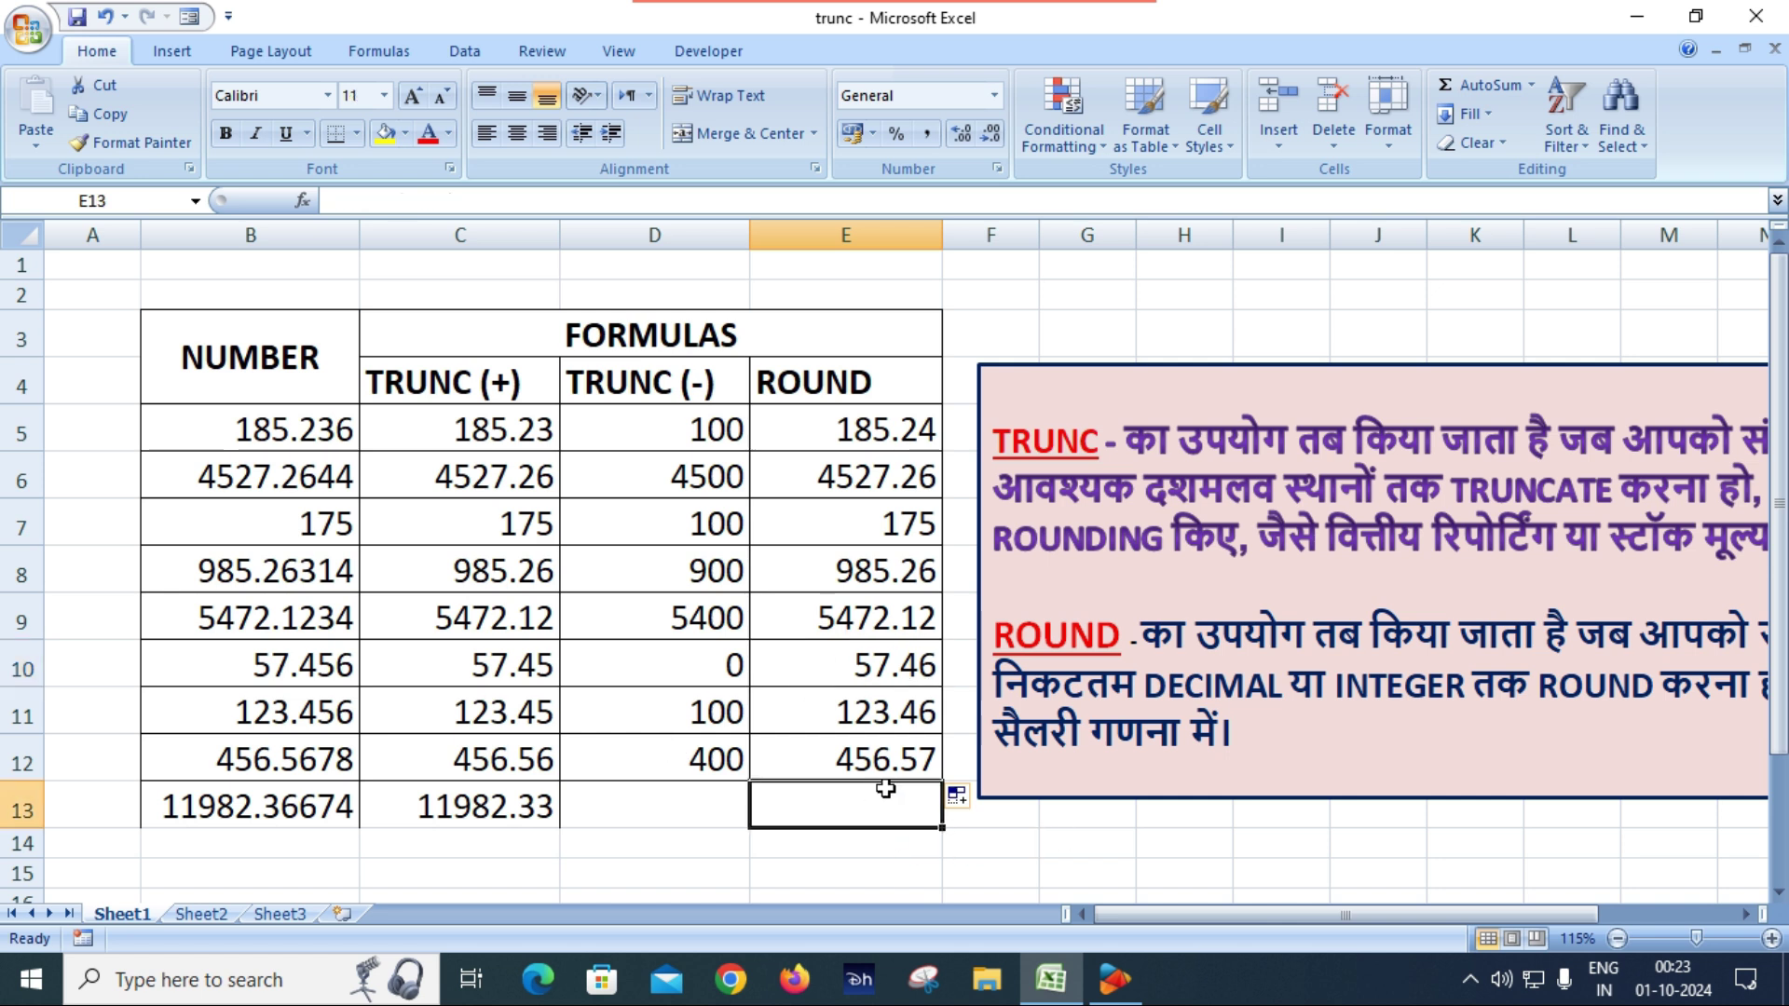
{"action": "key", "text": "alt+equal"}
{"action": "key", "text": "Return"}
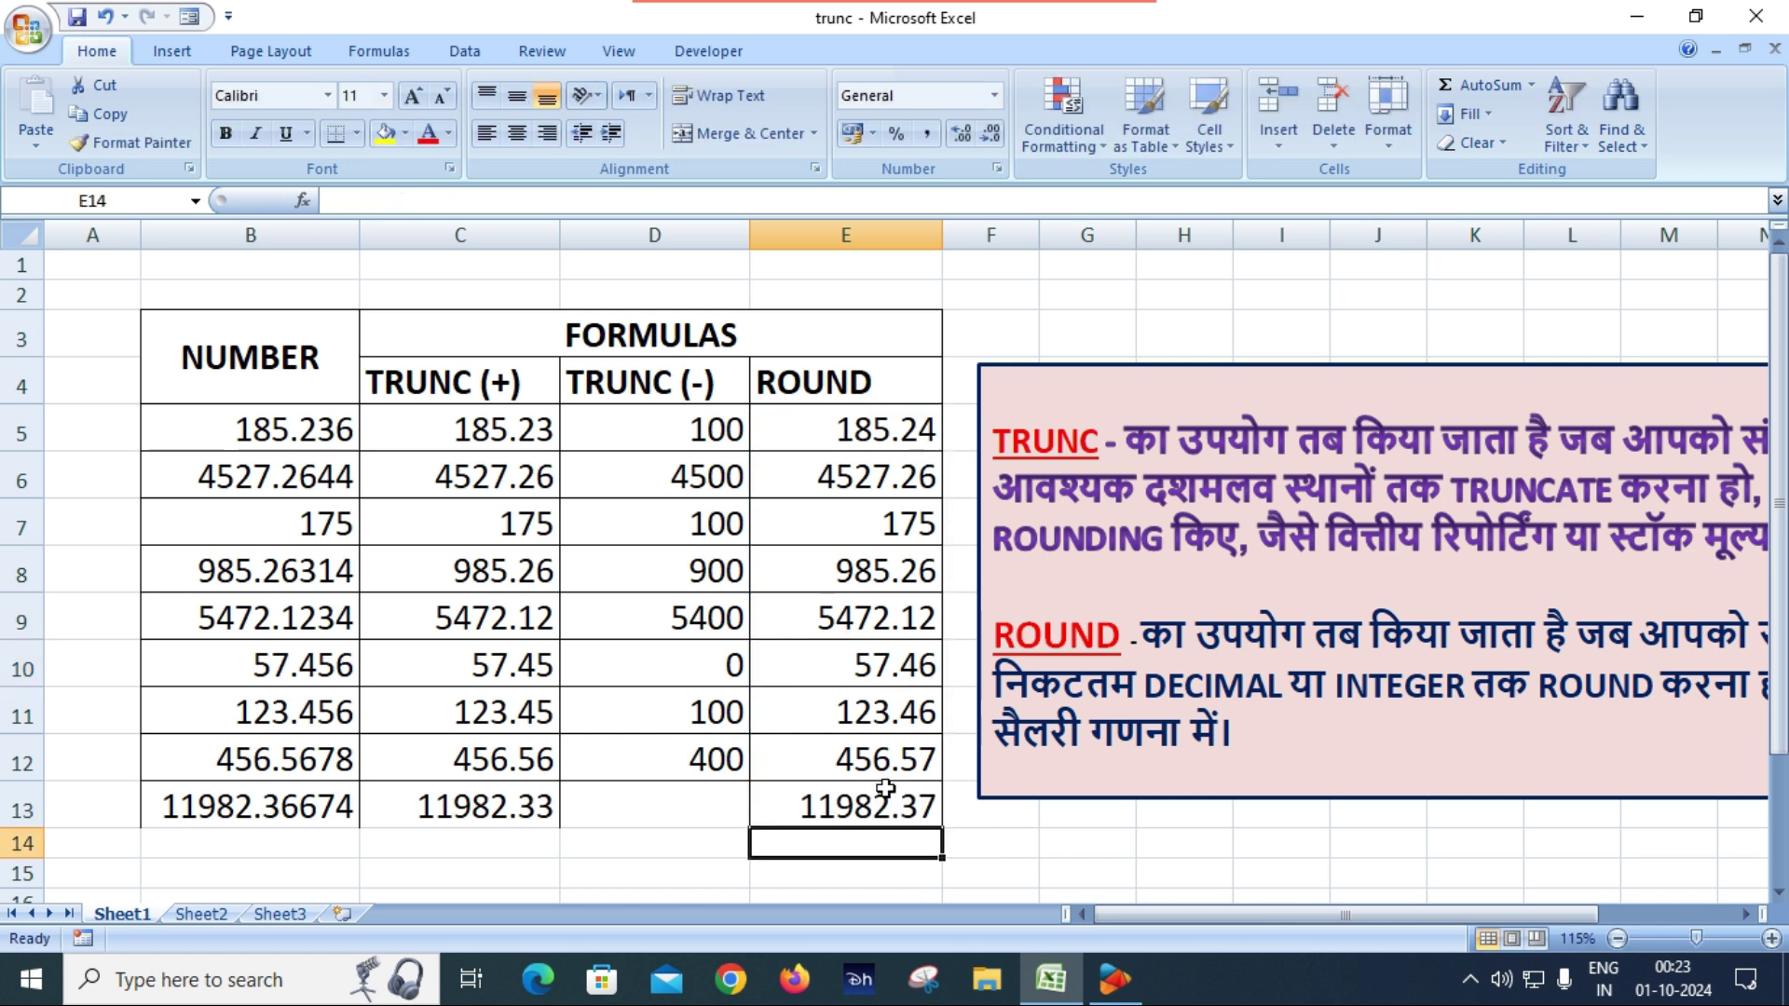
{"action": "left_click", "coordinate": [886, 811]}
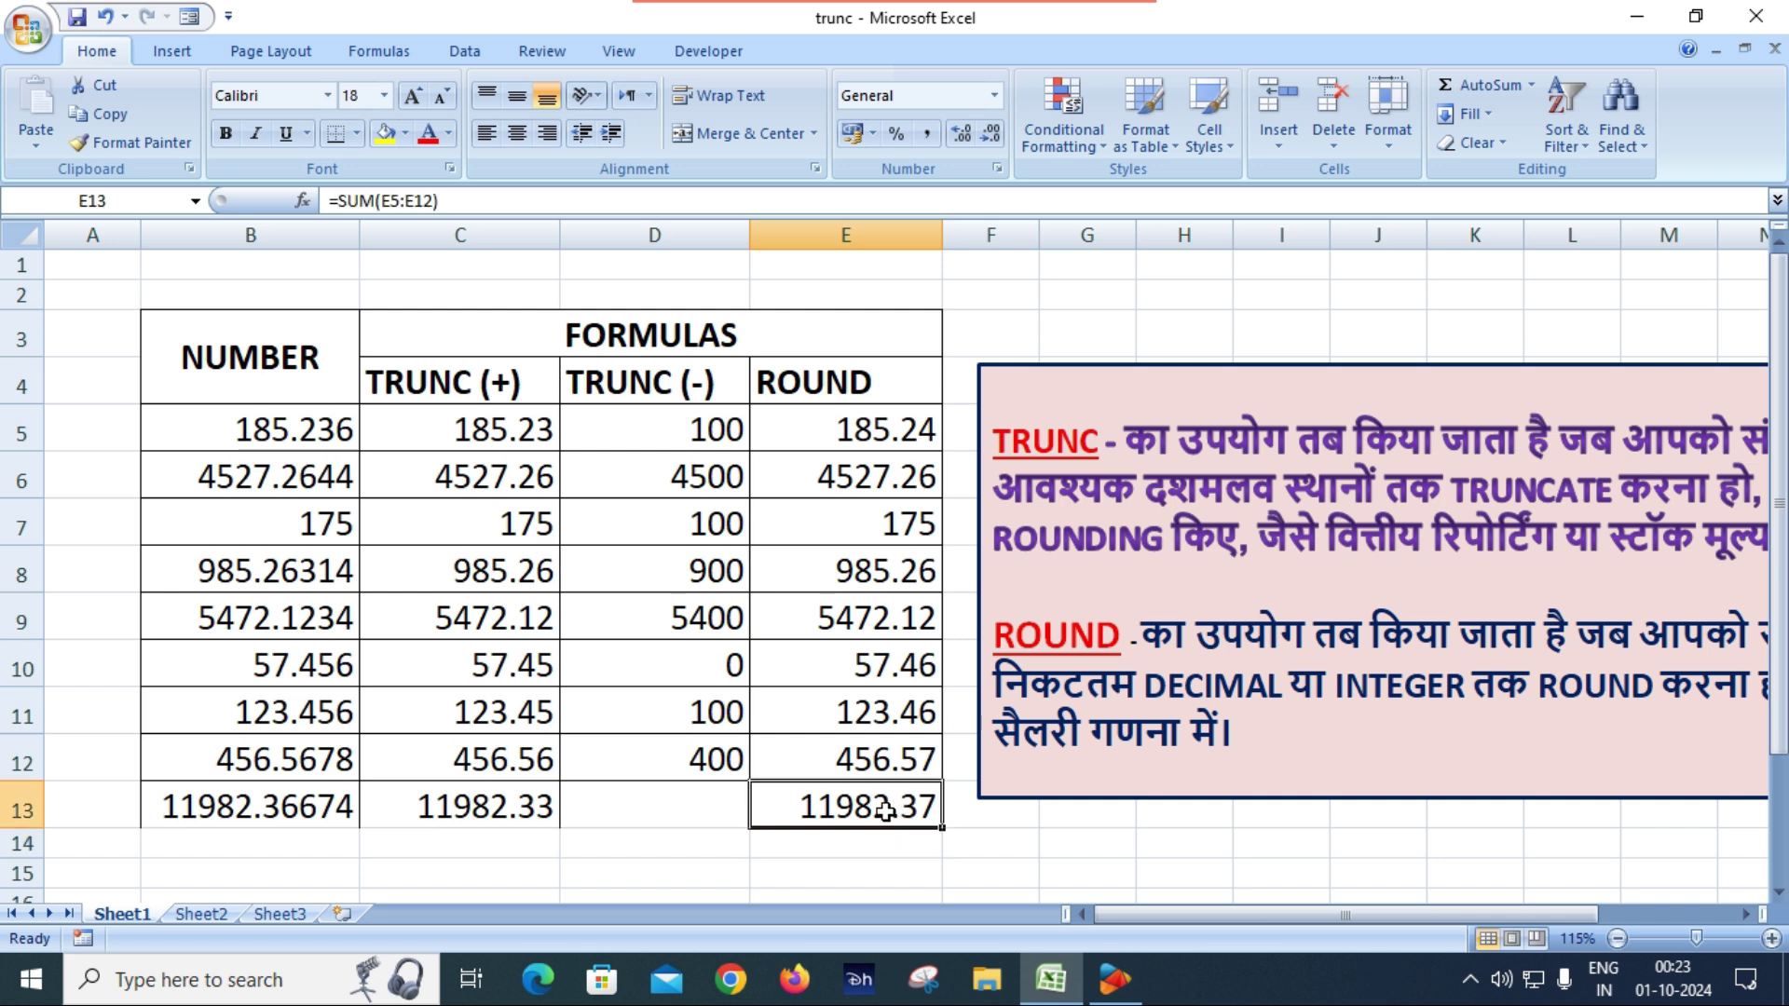
{"action": "left_click", "coordinate": [522, 816]}
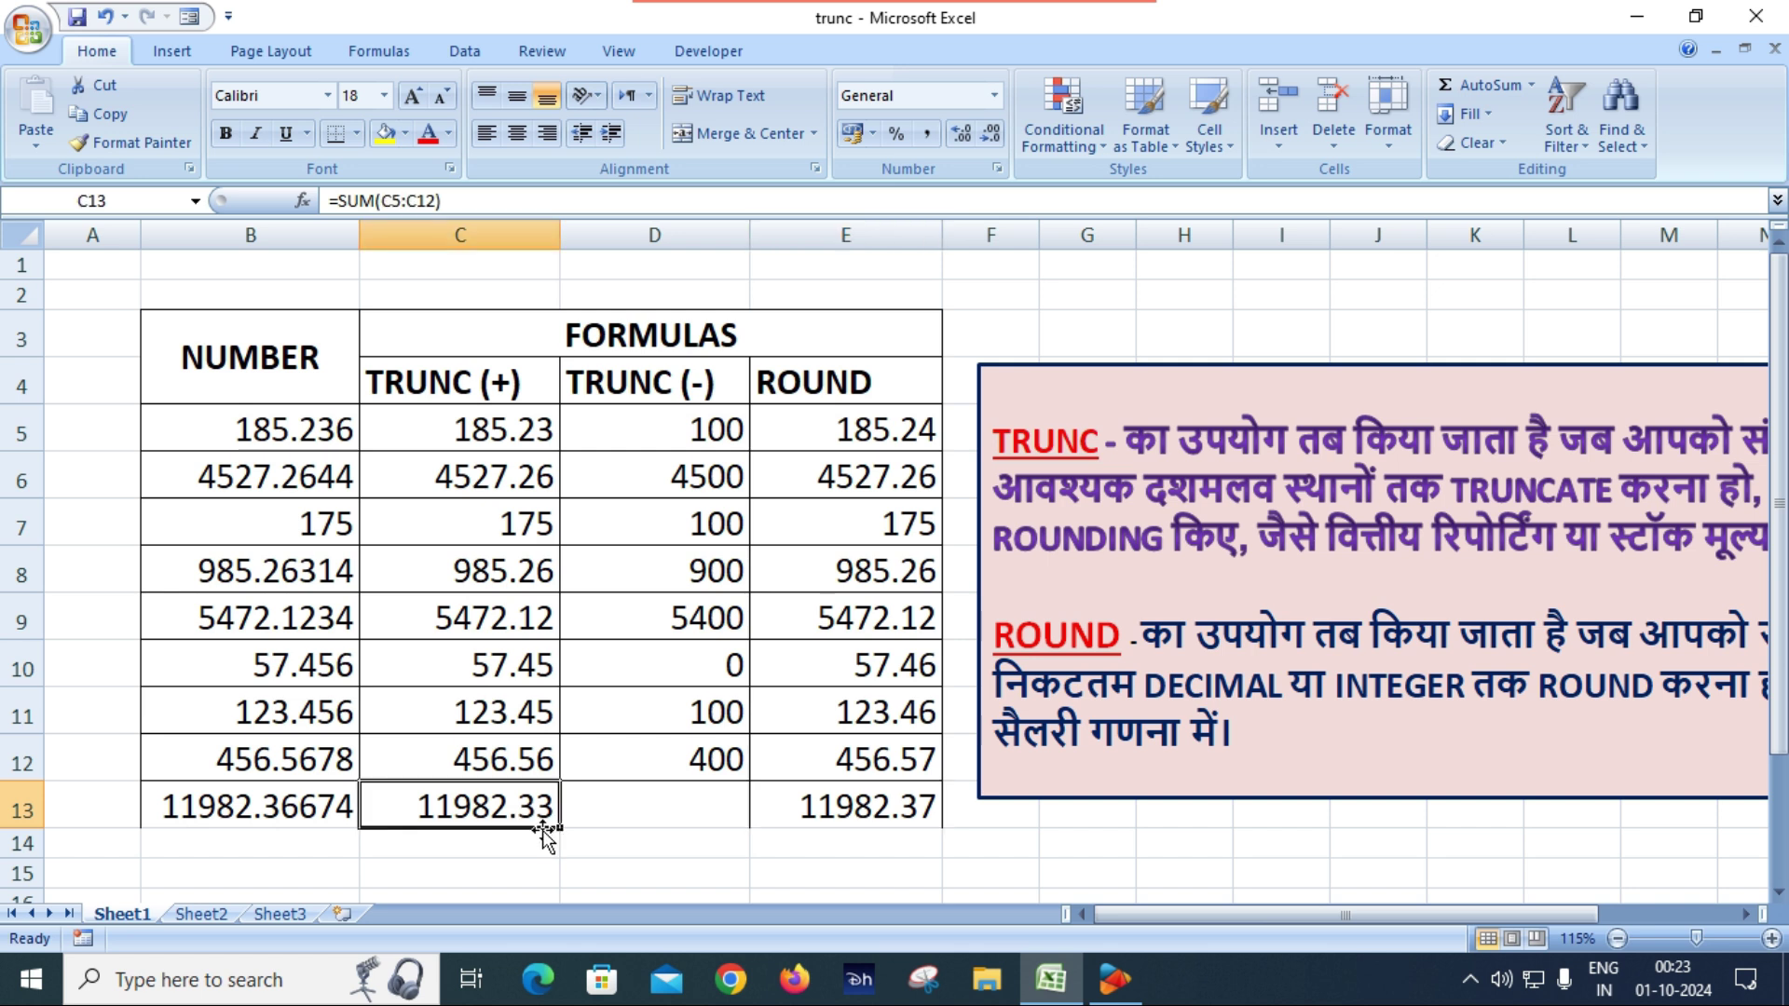
{"action": "left_click", "coordinate": [908, 809]}
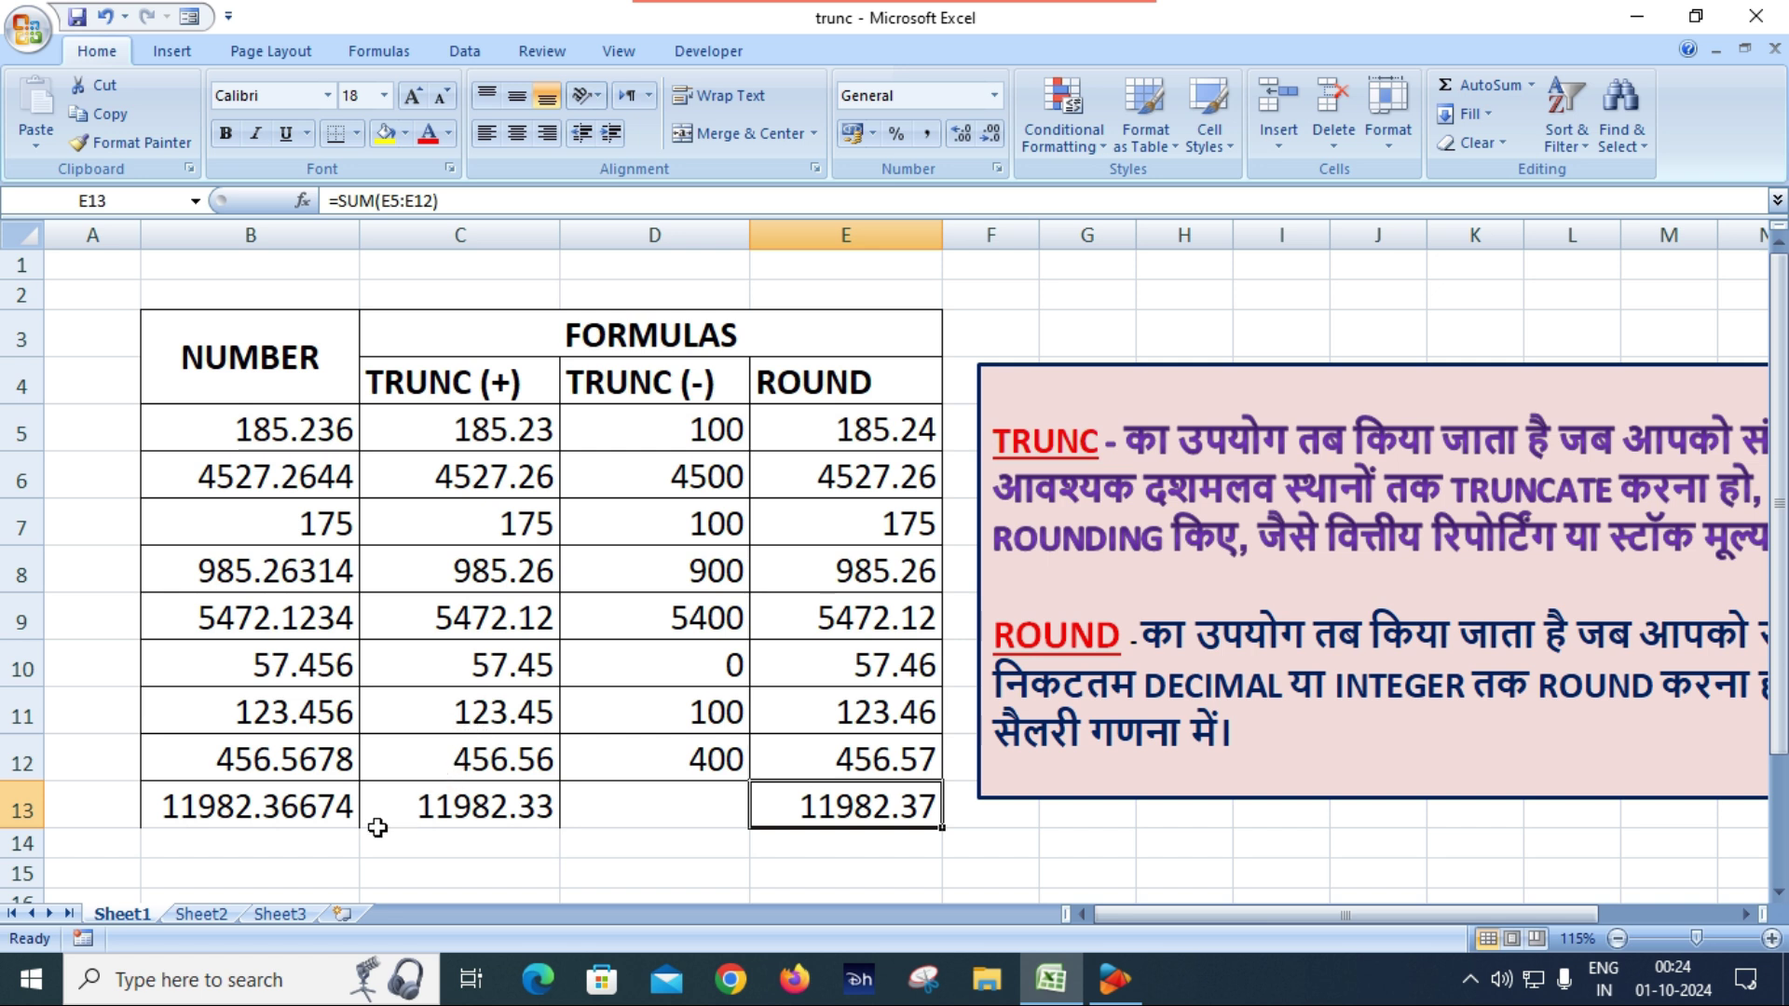
{"action": "left_click", "coordinate": [659, 839]}
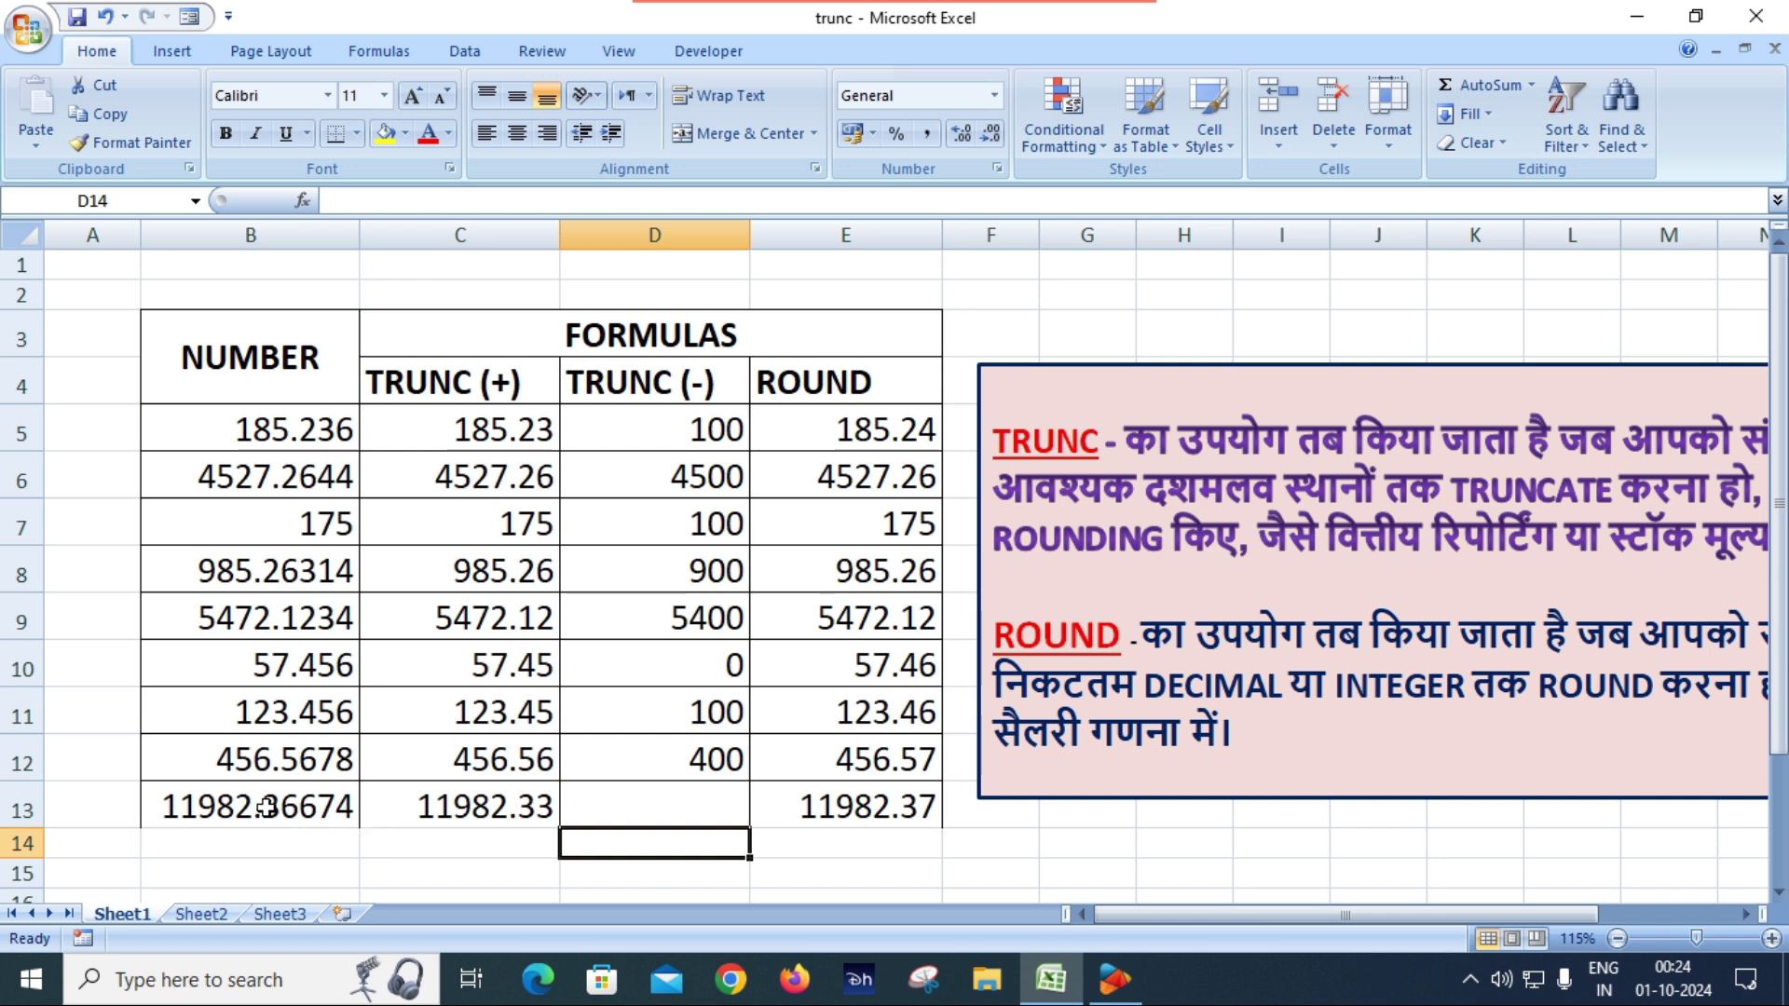
Make the totals row B13:E13 bold.
{"action": "left_click_drag", "start_coordinate": [266, 807], "coordinate": [798, 802]}
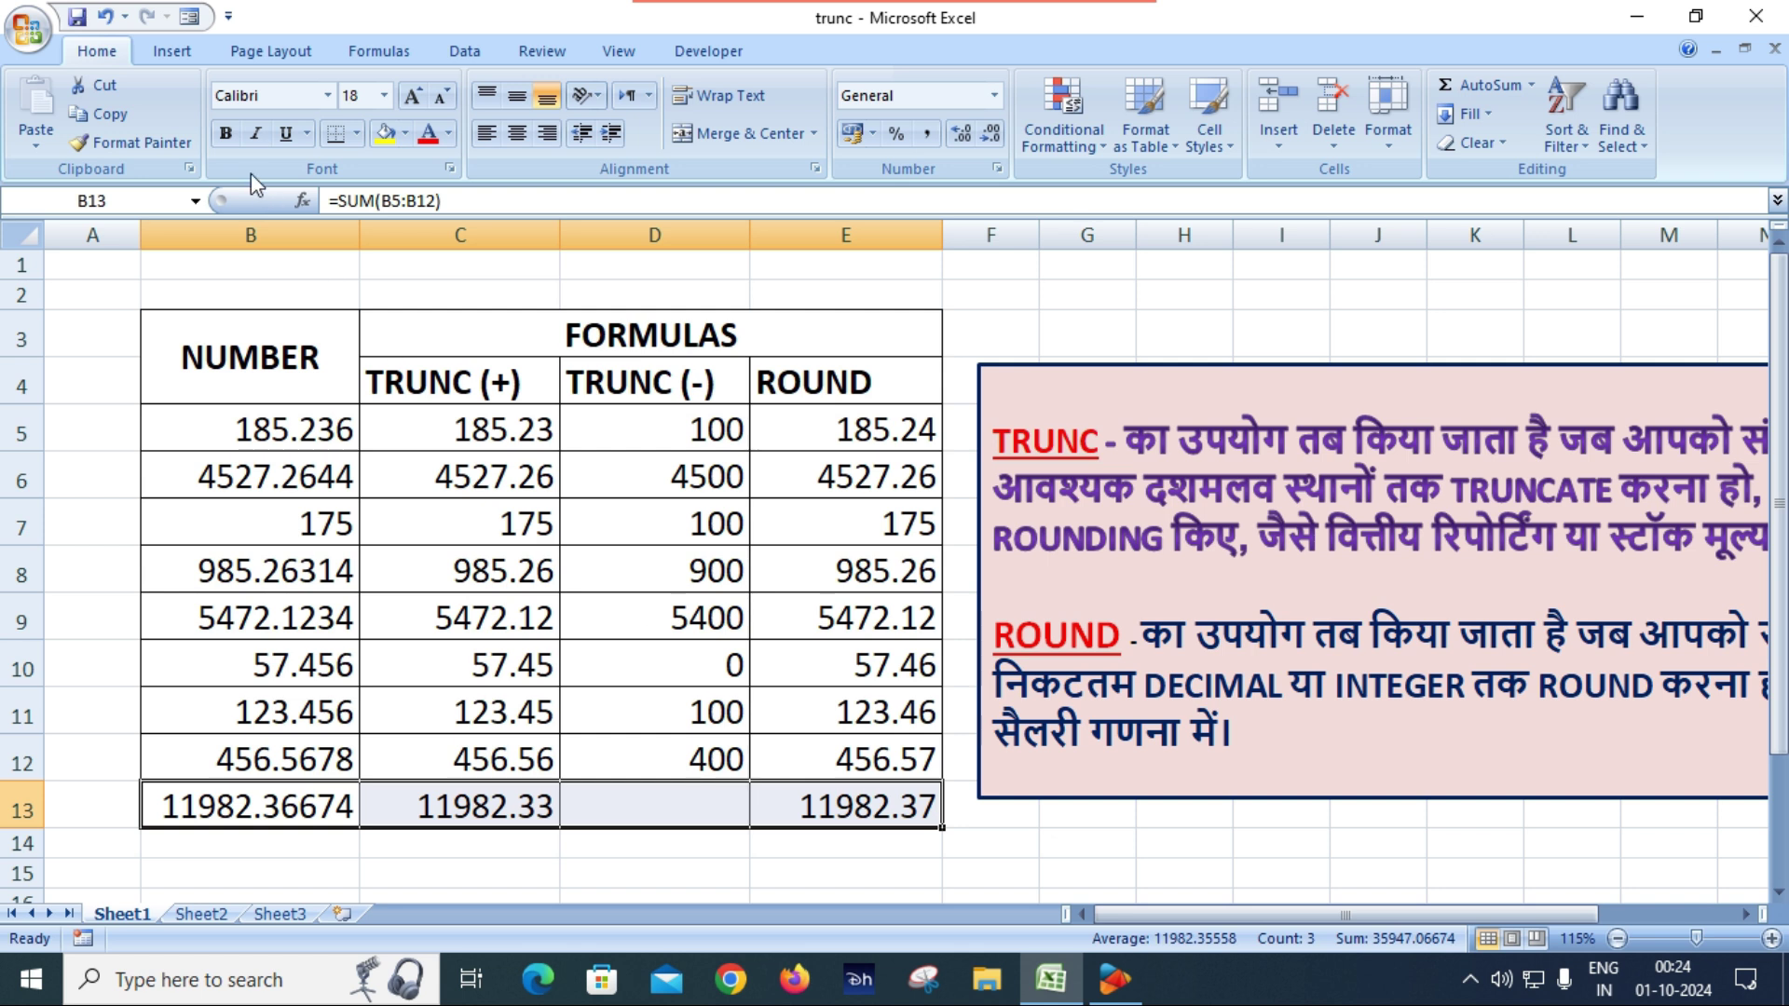
{"action": "left_click", "coordinate": [225, 135]}
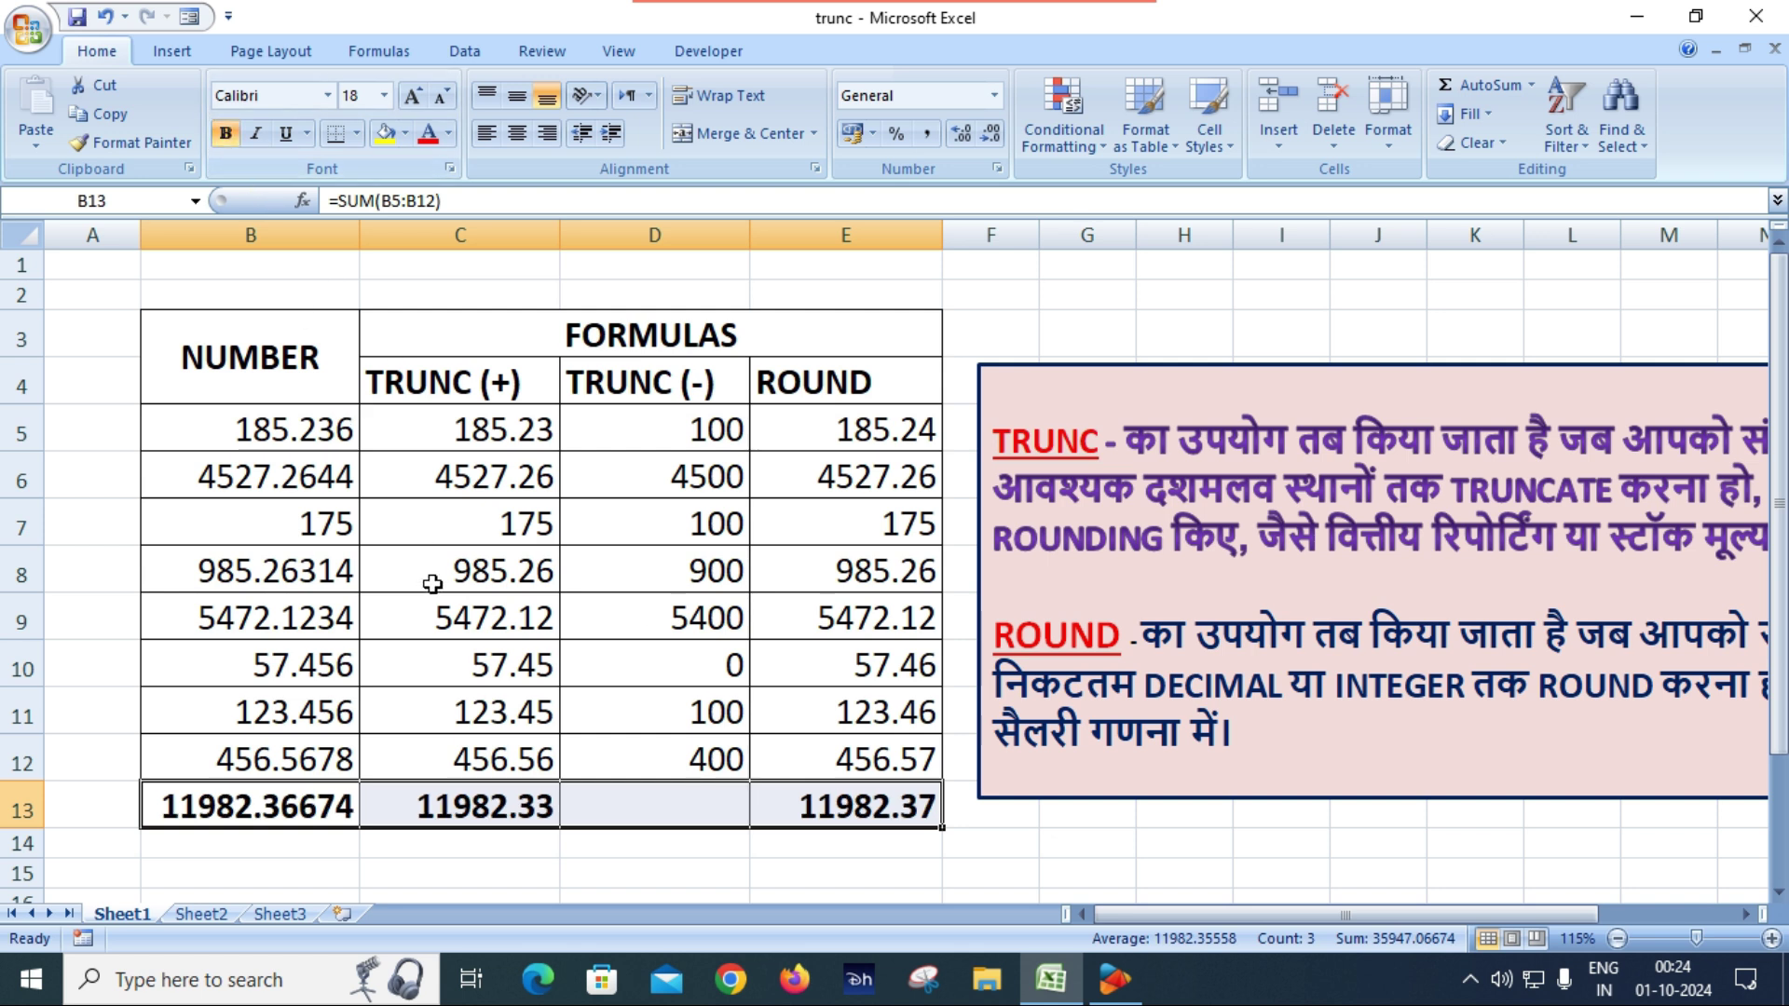
{"action": "left_click", "coordinate": [723, 857]}
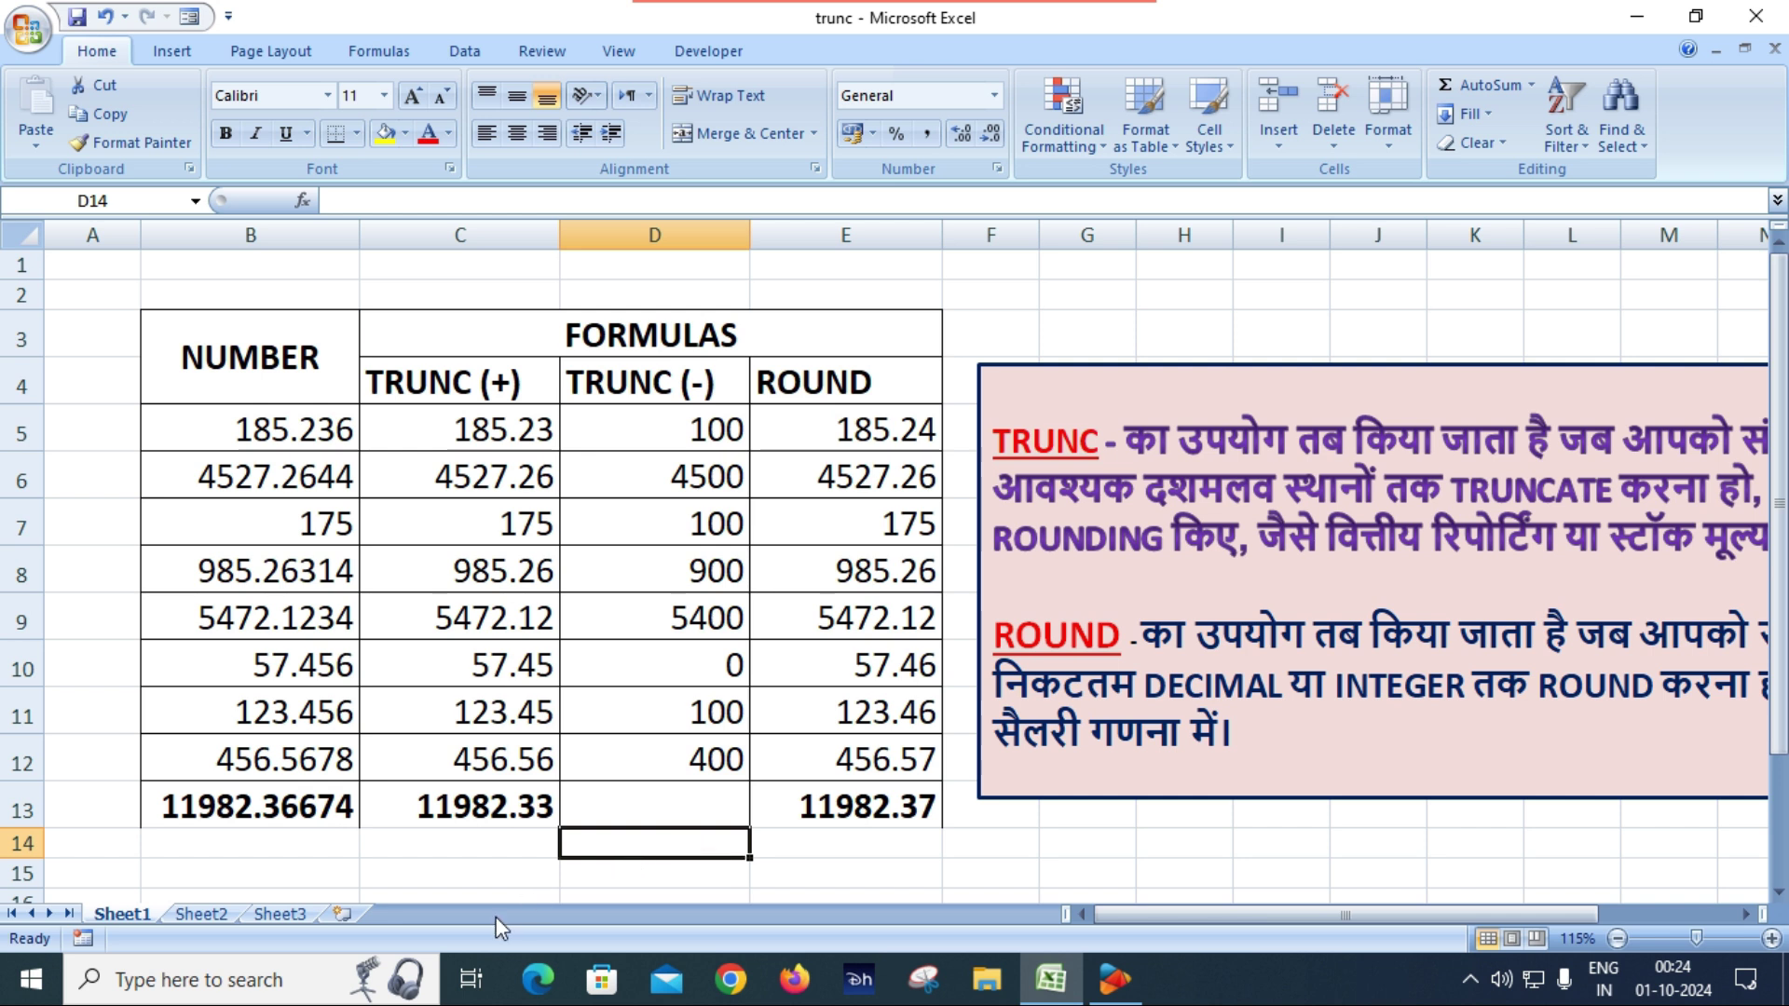
Switch to Sheet2 and clear the existing formulas from E4 through E7 in the Formula column.
{"action": "left_click", "coordinate": [201, 914]}
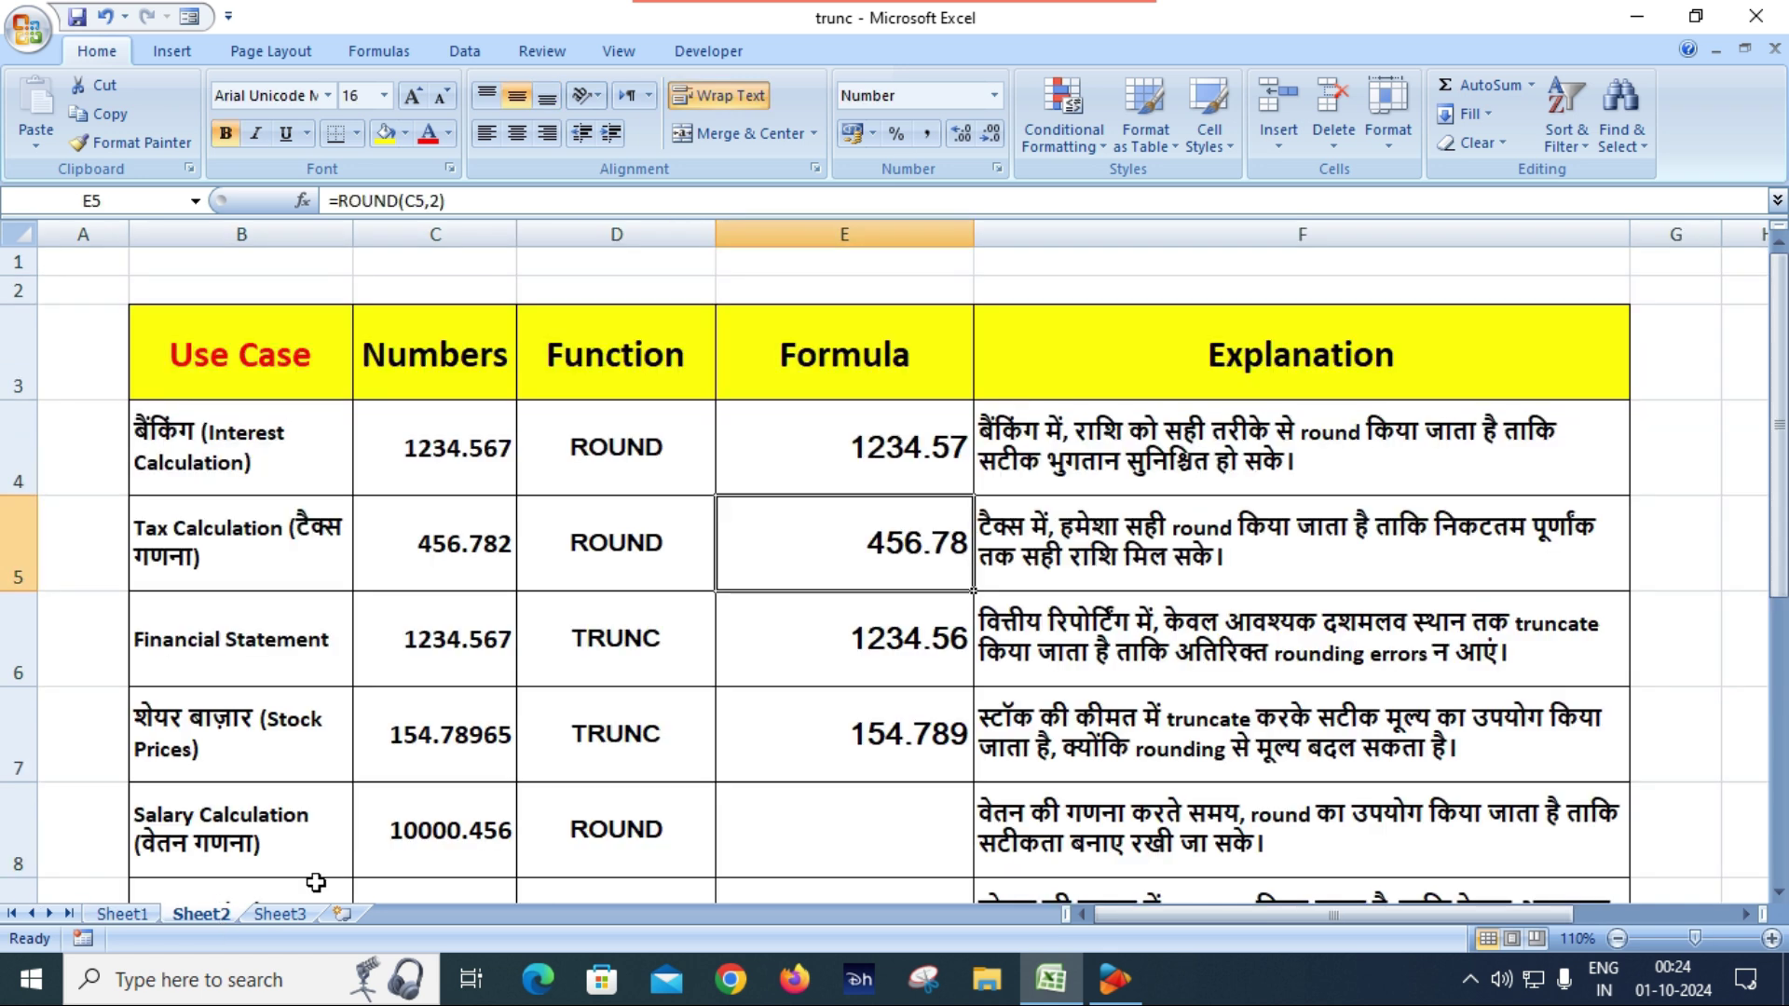
{"action": "left_click_drag", "start_coordinate": [846, 464], "coordinate": [876, 734]}
{"action": "key", "text": "Delete"}
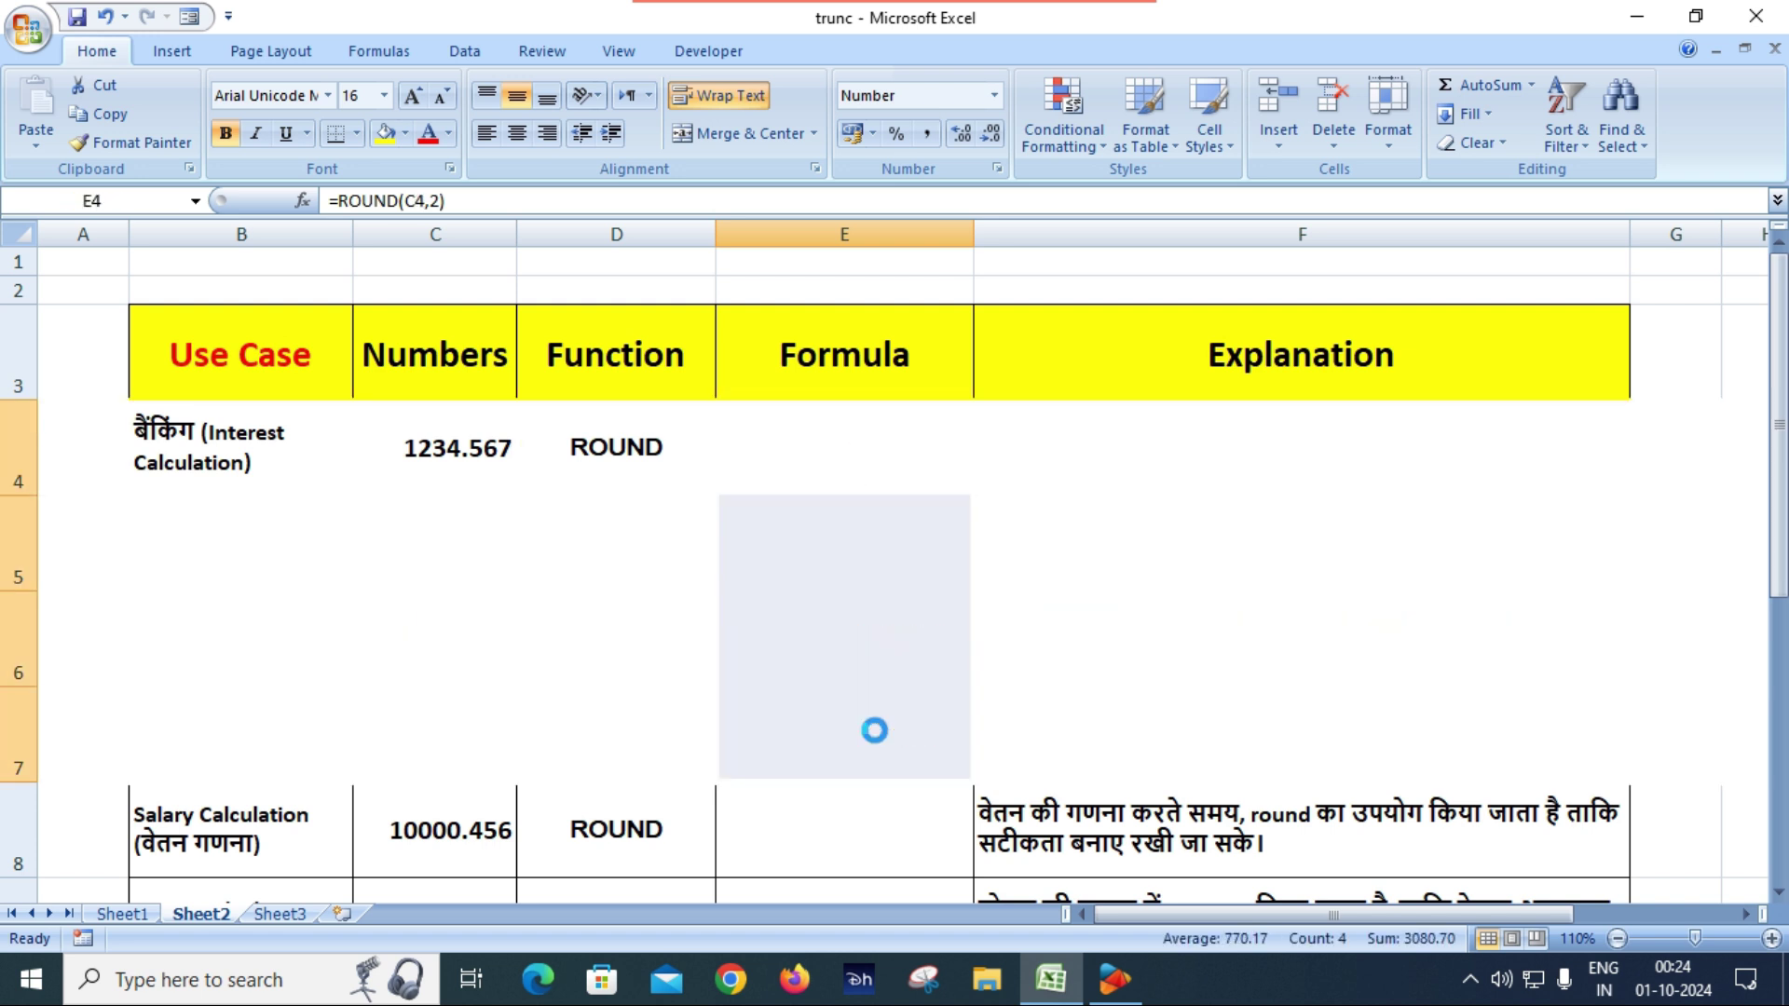
{"action": "left_click", "coordinate": [846, 724]}
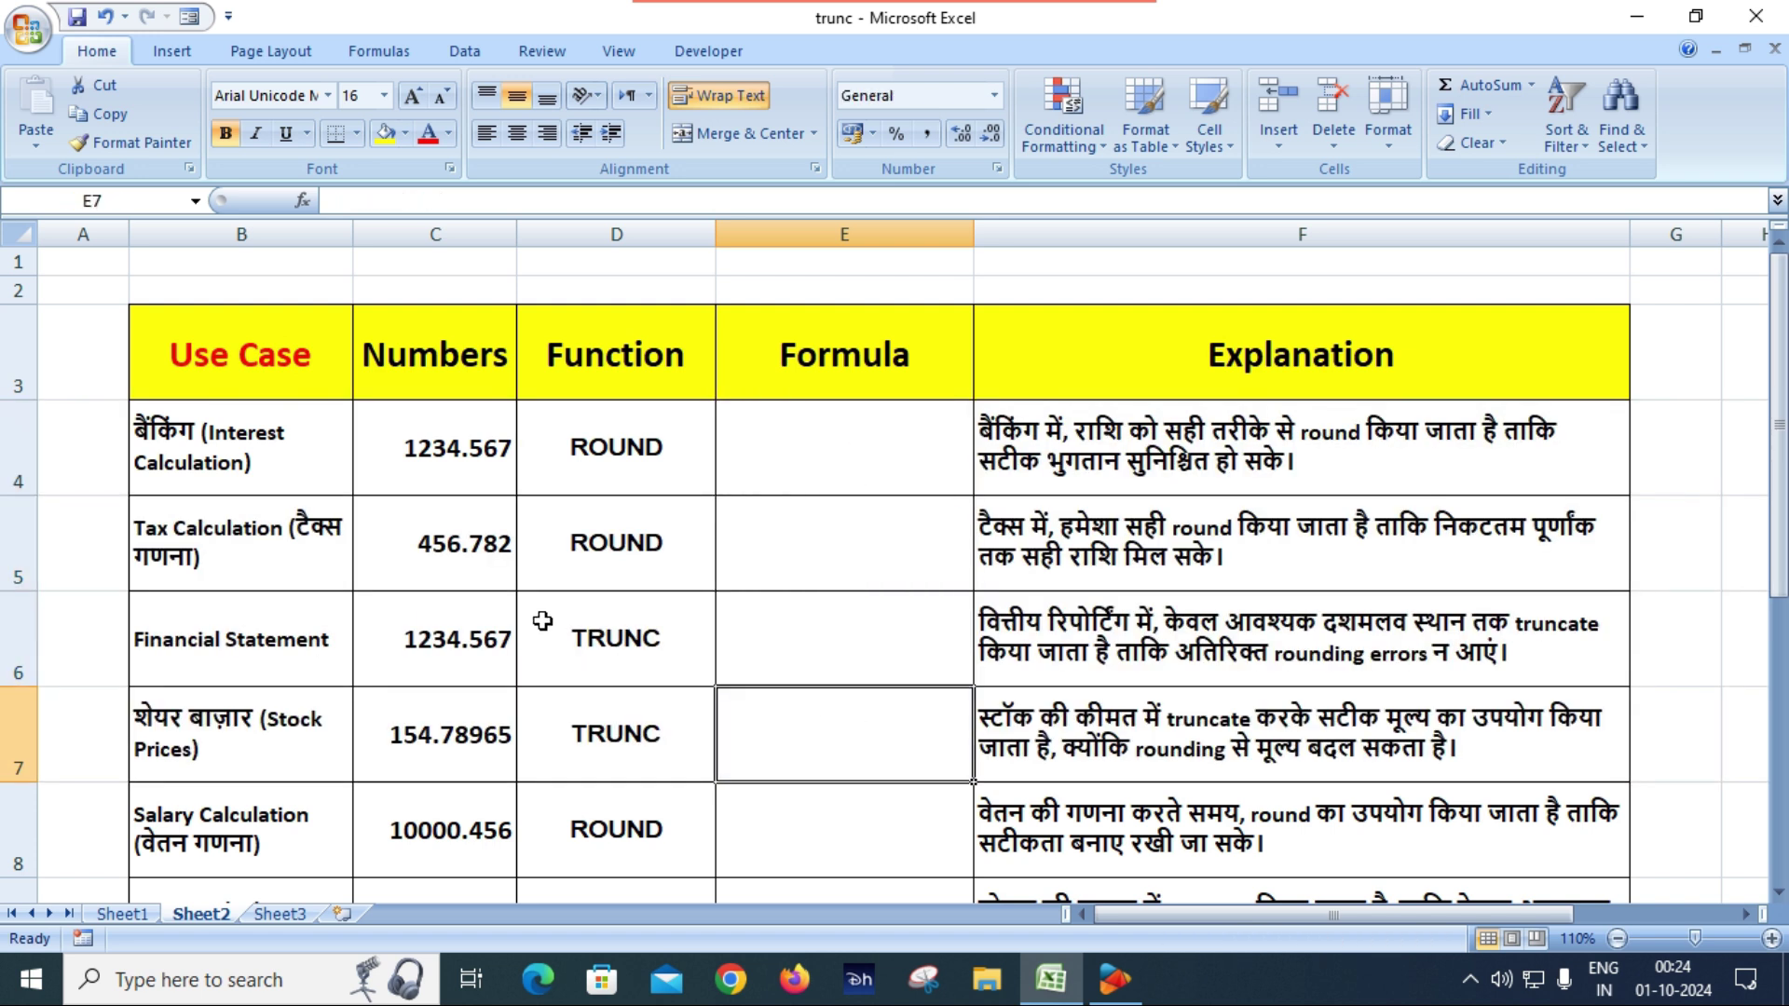
Examine the banking use case in B4 and the Use Case, Numbers and Function headings of the table.
{"action": "double_click", "coordinate": [250, 461]}
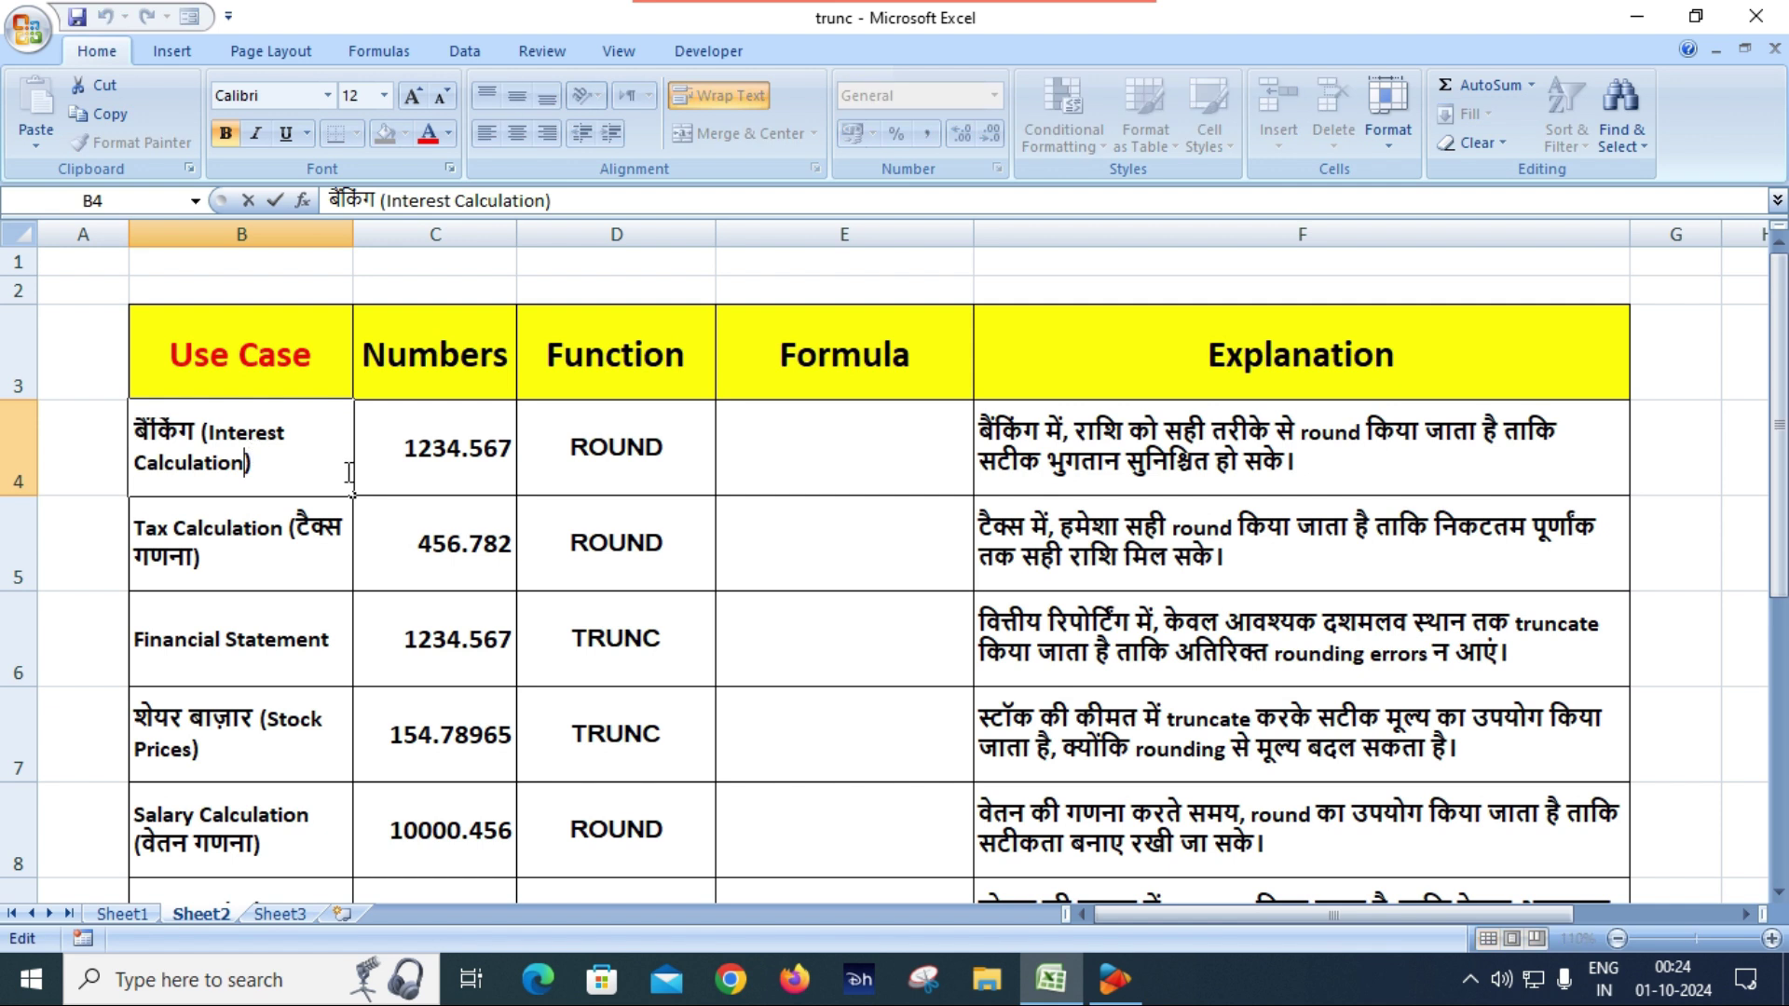
{"action": "left_click", "coordinate": [794, 489]}
{"action": "left_click", "coordinate": [274, 375]}
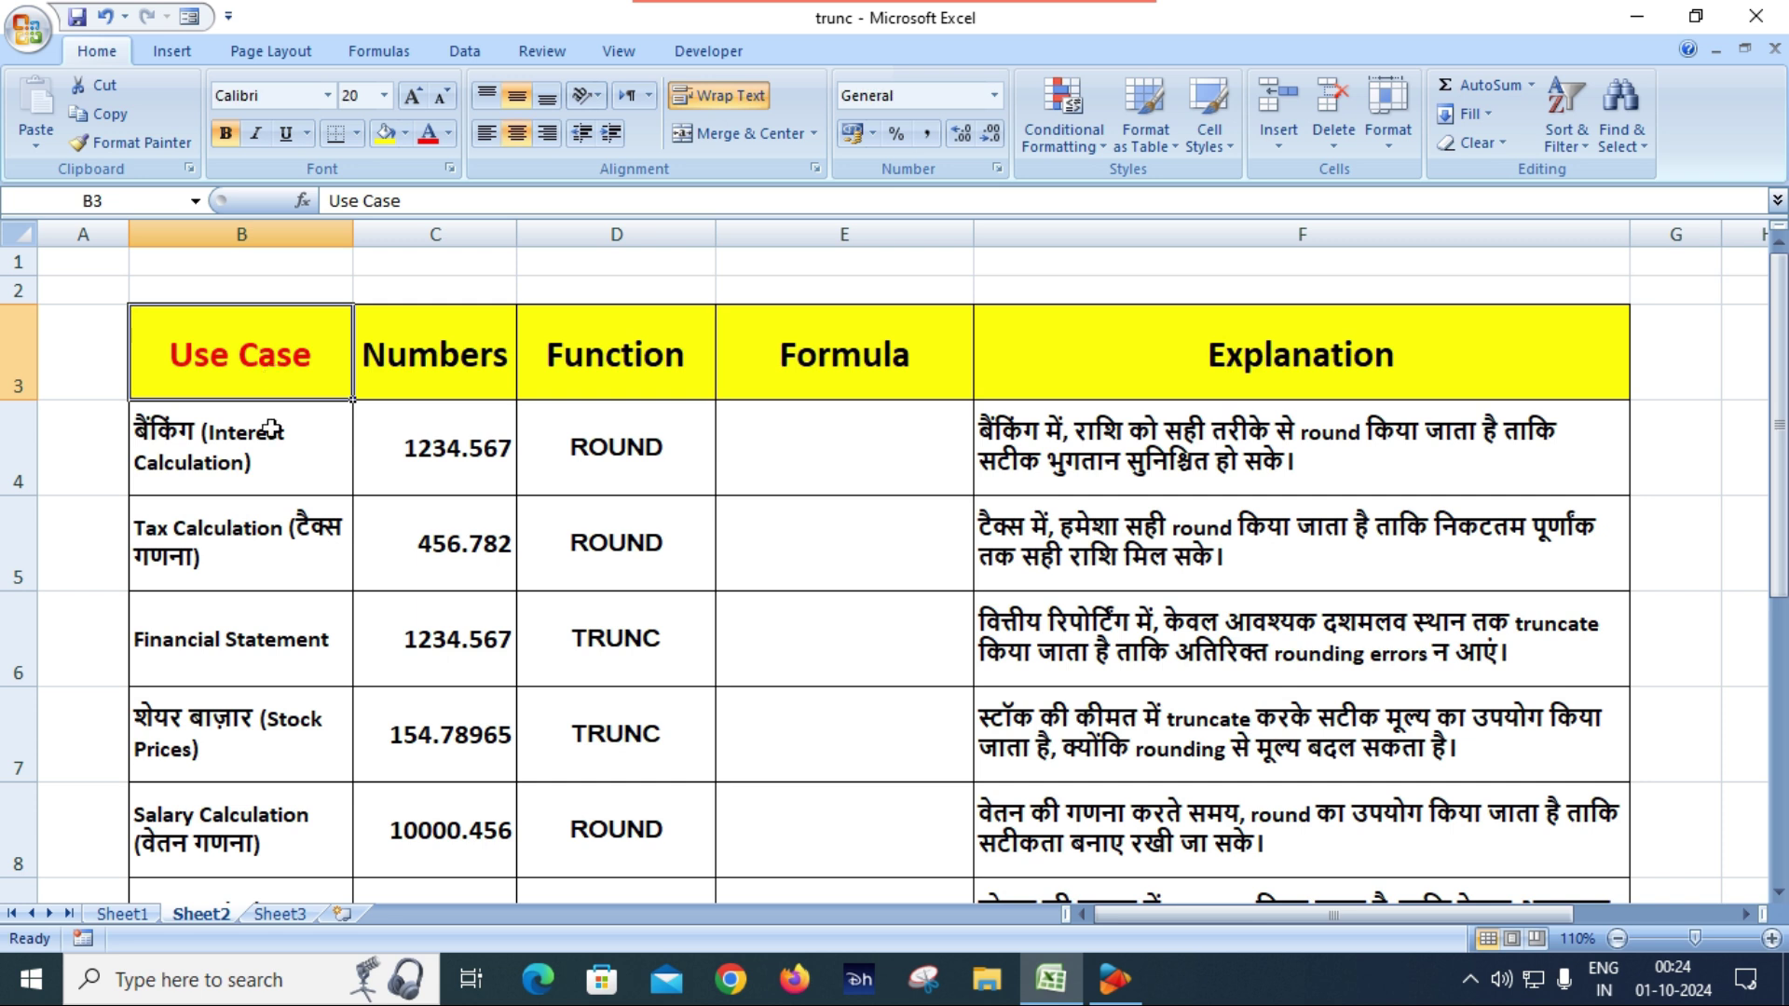
{"action": "left_click", "coordinate": [455, 379]}
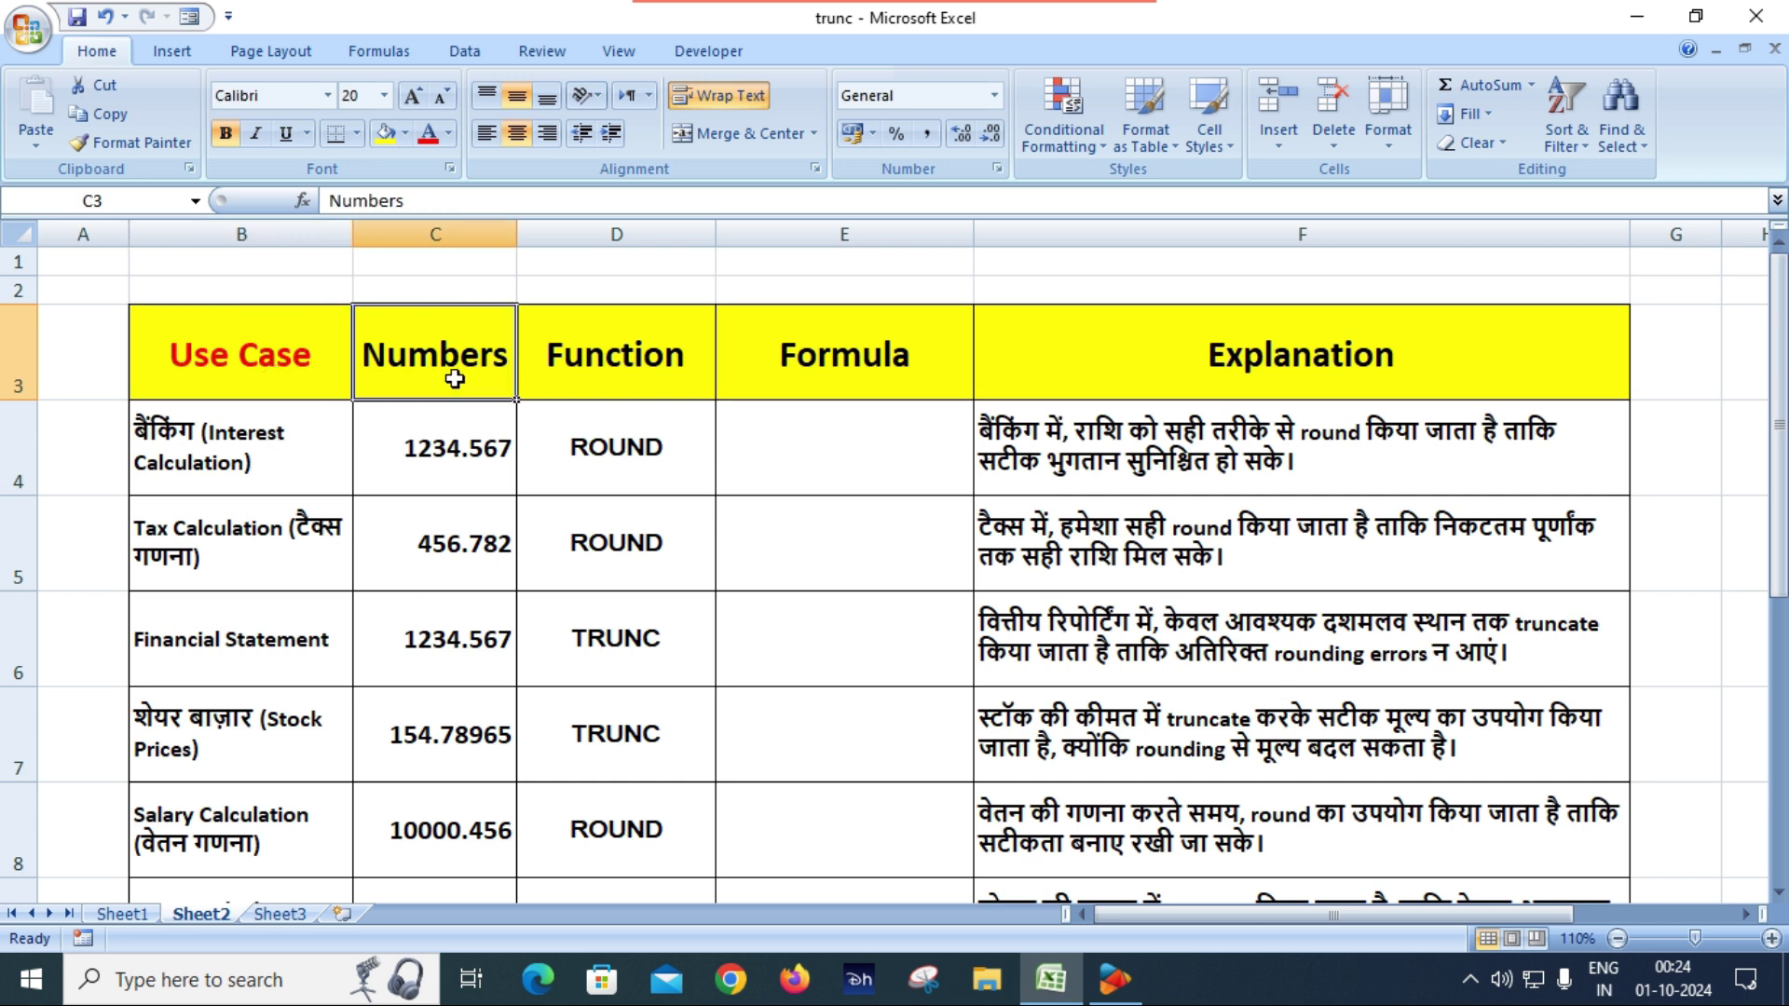
{"action": "double_click", "coordinate": [615, 373]}
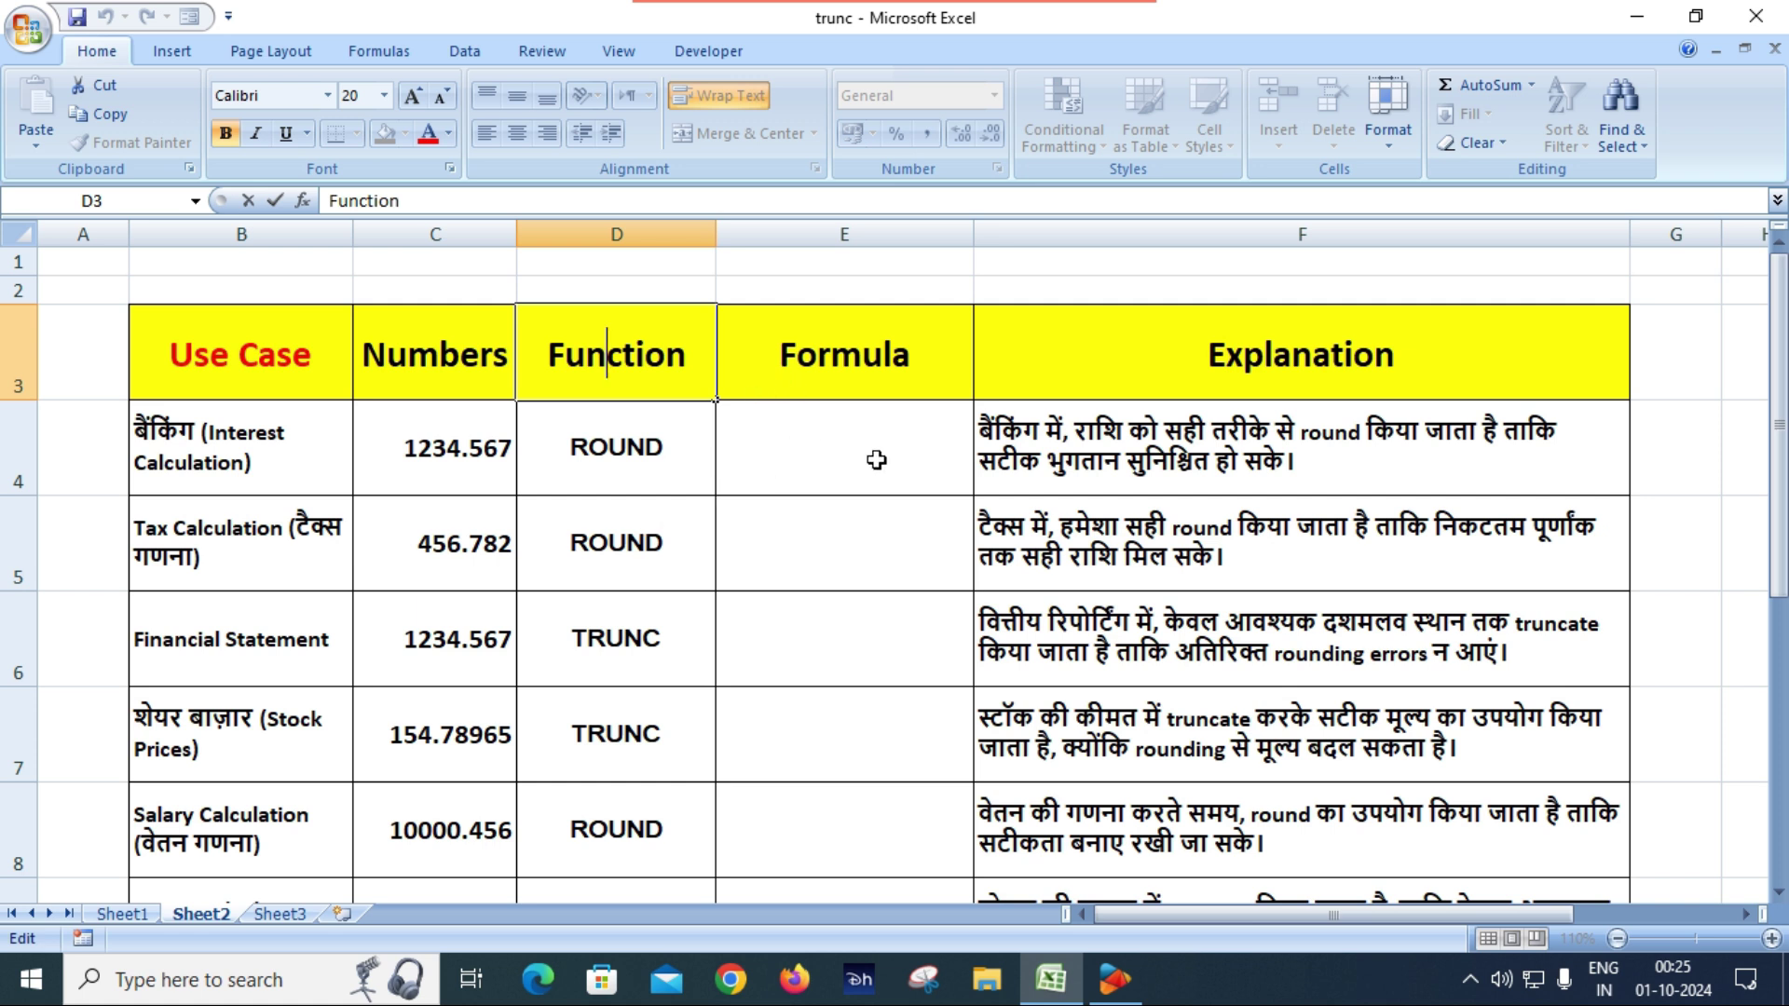
Enter =ROUND(C4,2) in E4 for the banking interest calculation and check the result.
{"action": "left_click", "coordinate": [847, 462]}
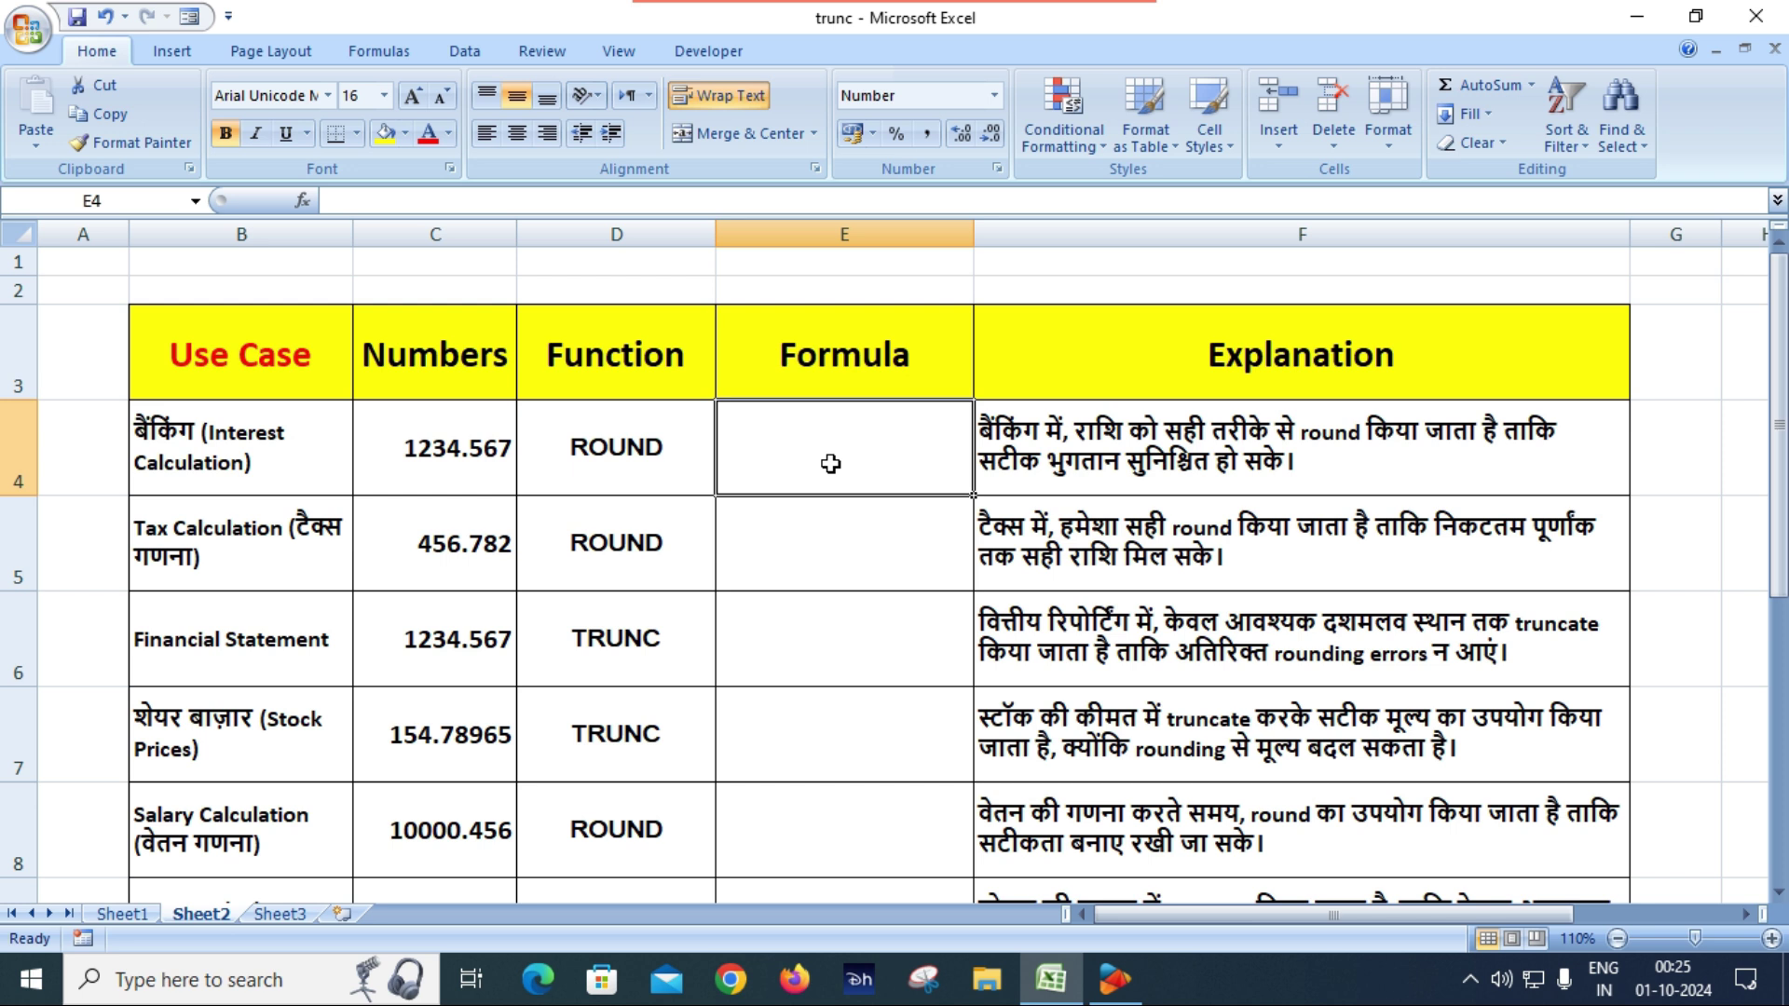
{"action": "type", "text": "=roun"}
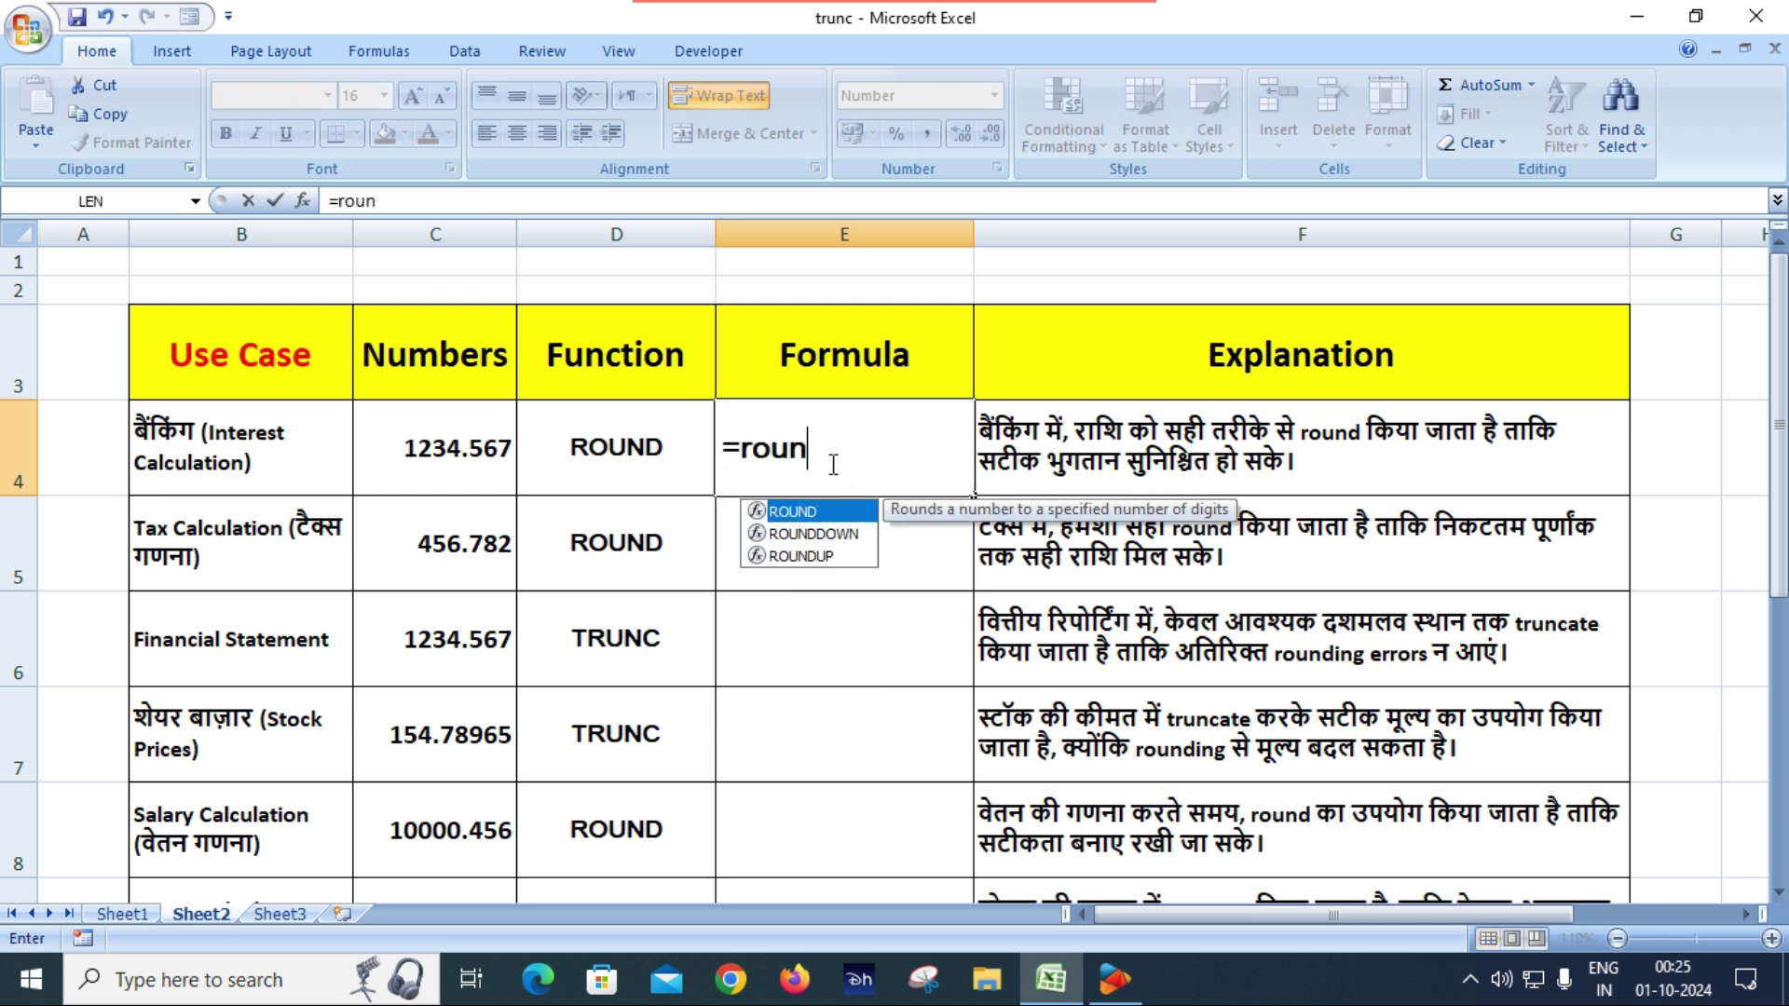
{"action": "key", "text": "Tab"}
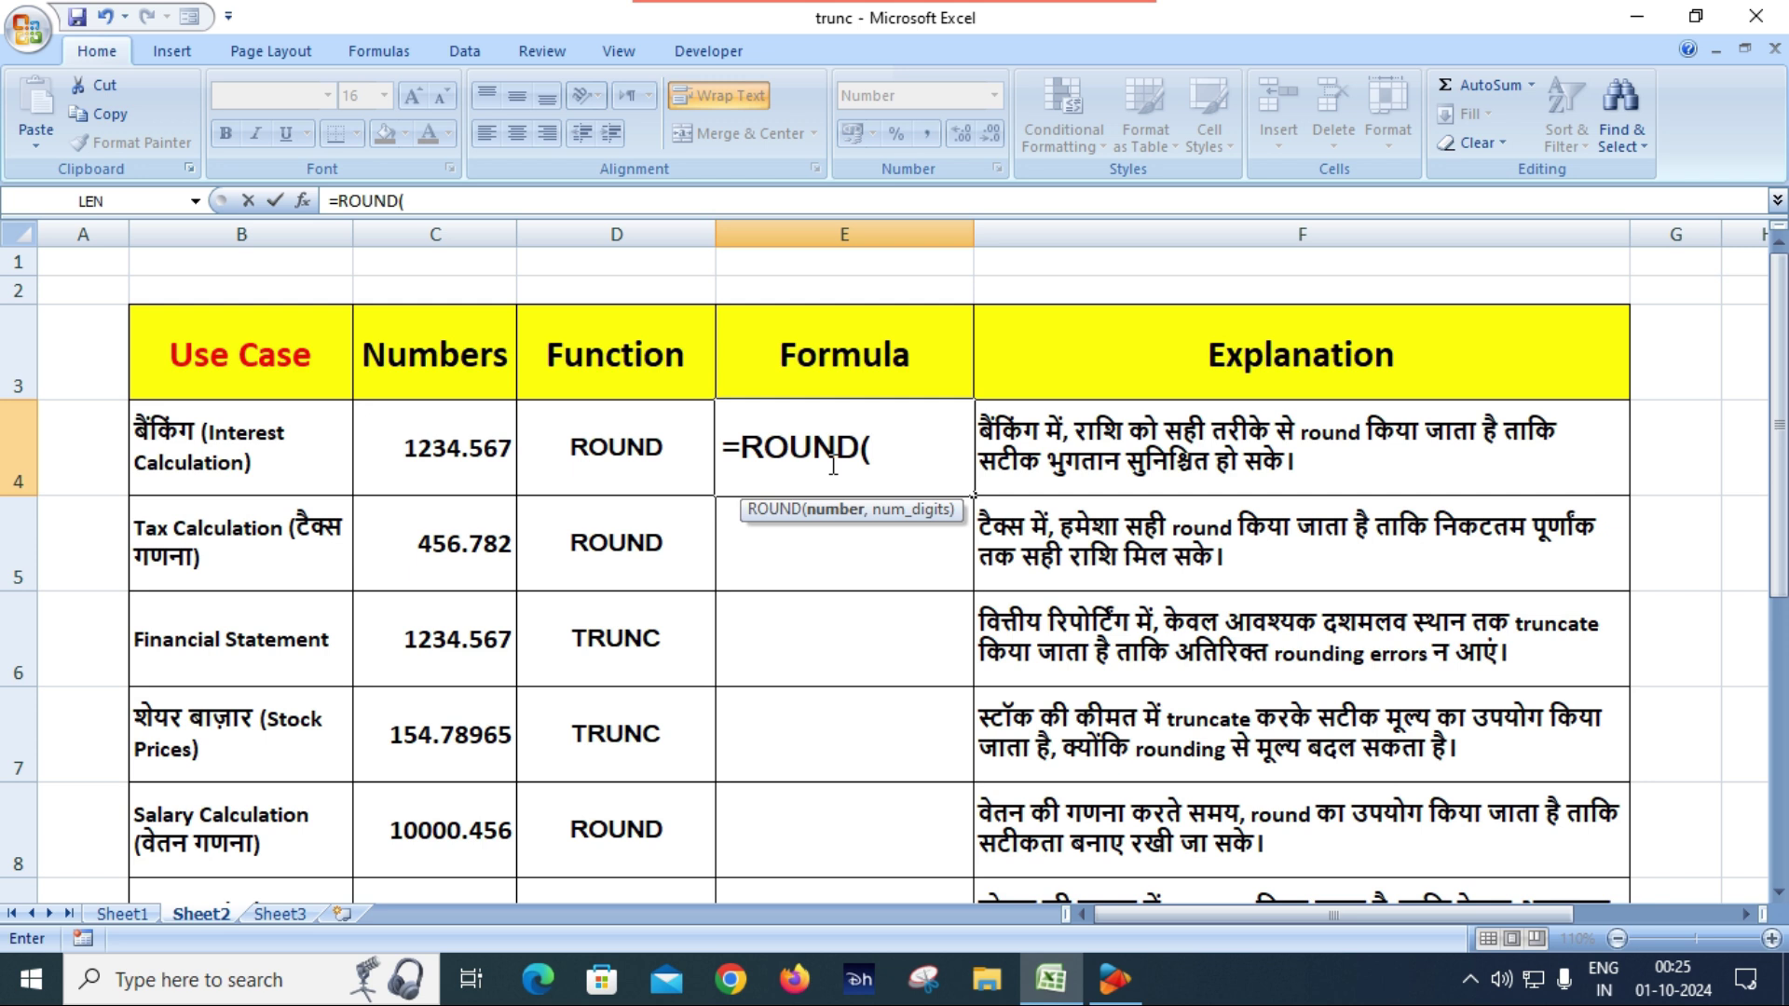
{"action": "left_click", "coordinate": [457, 454]}
{"action": "type", "text": ",2"}
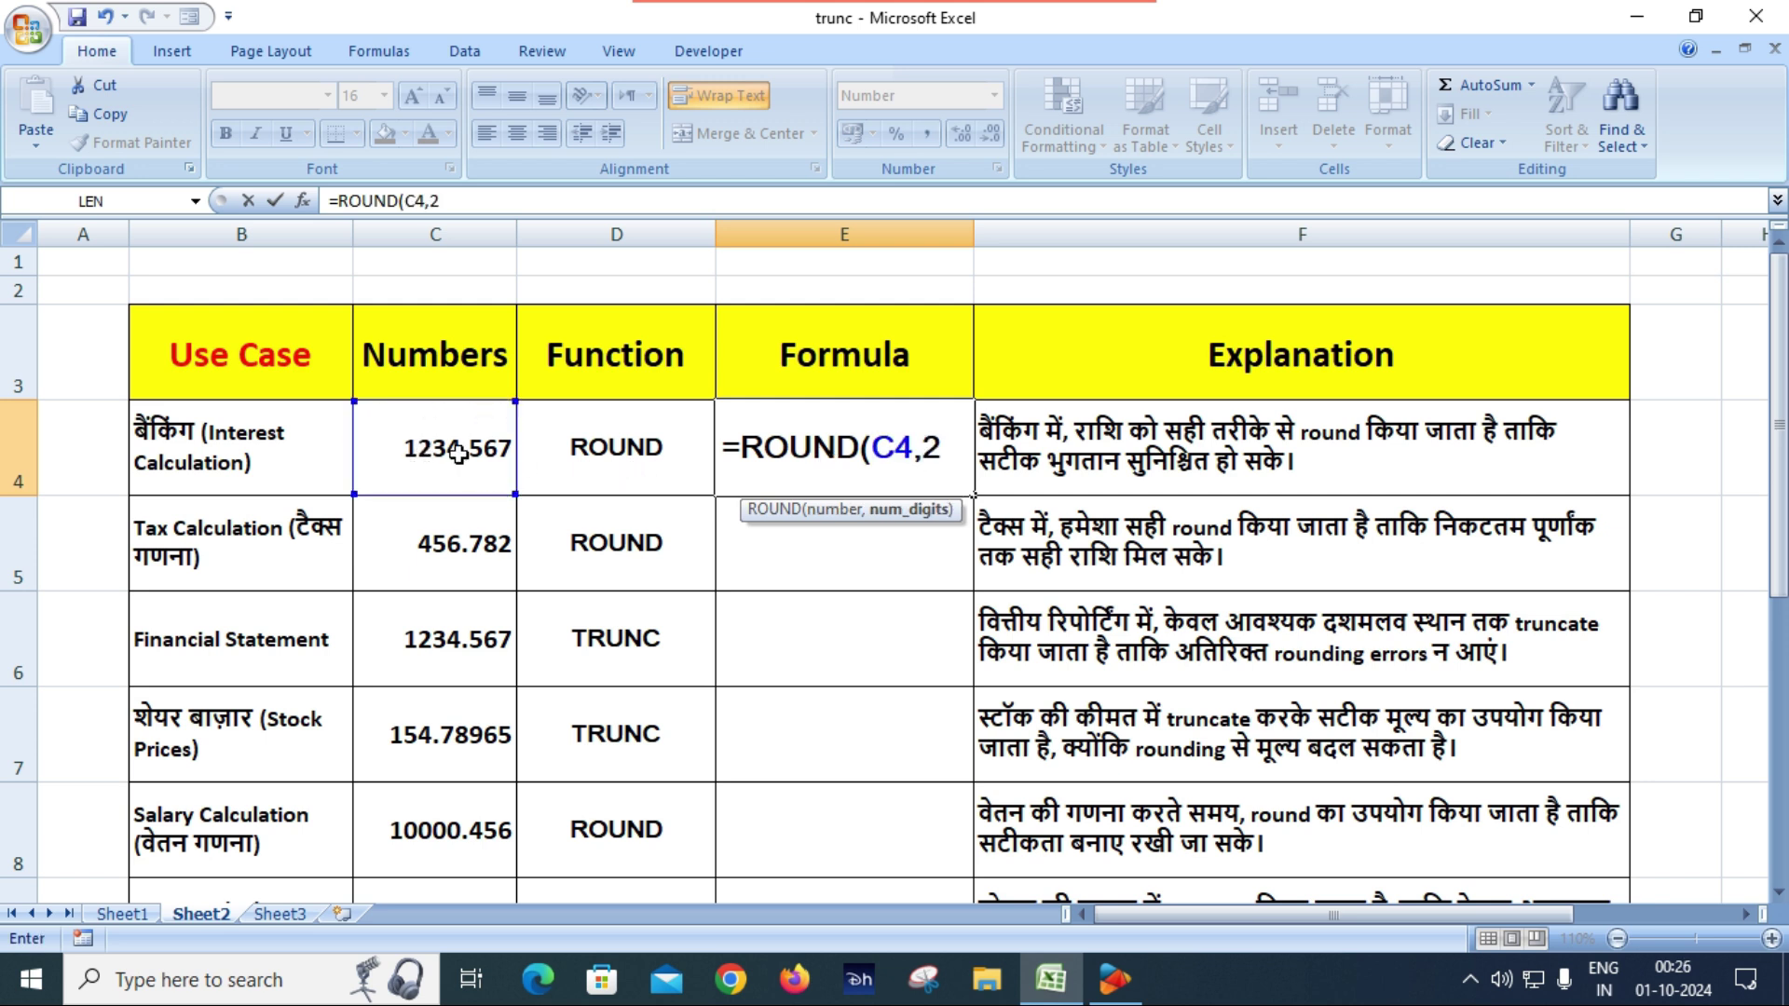
{"action": "type", "text": ")"}
{"action": "key", "text": "Return"}
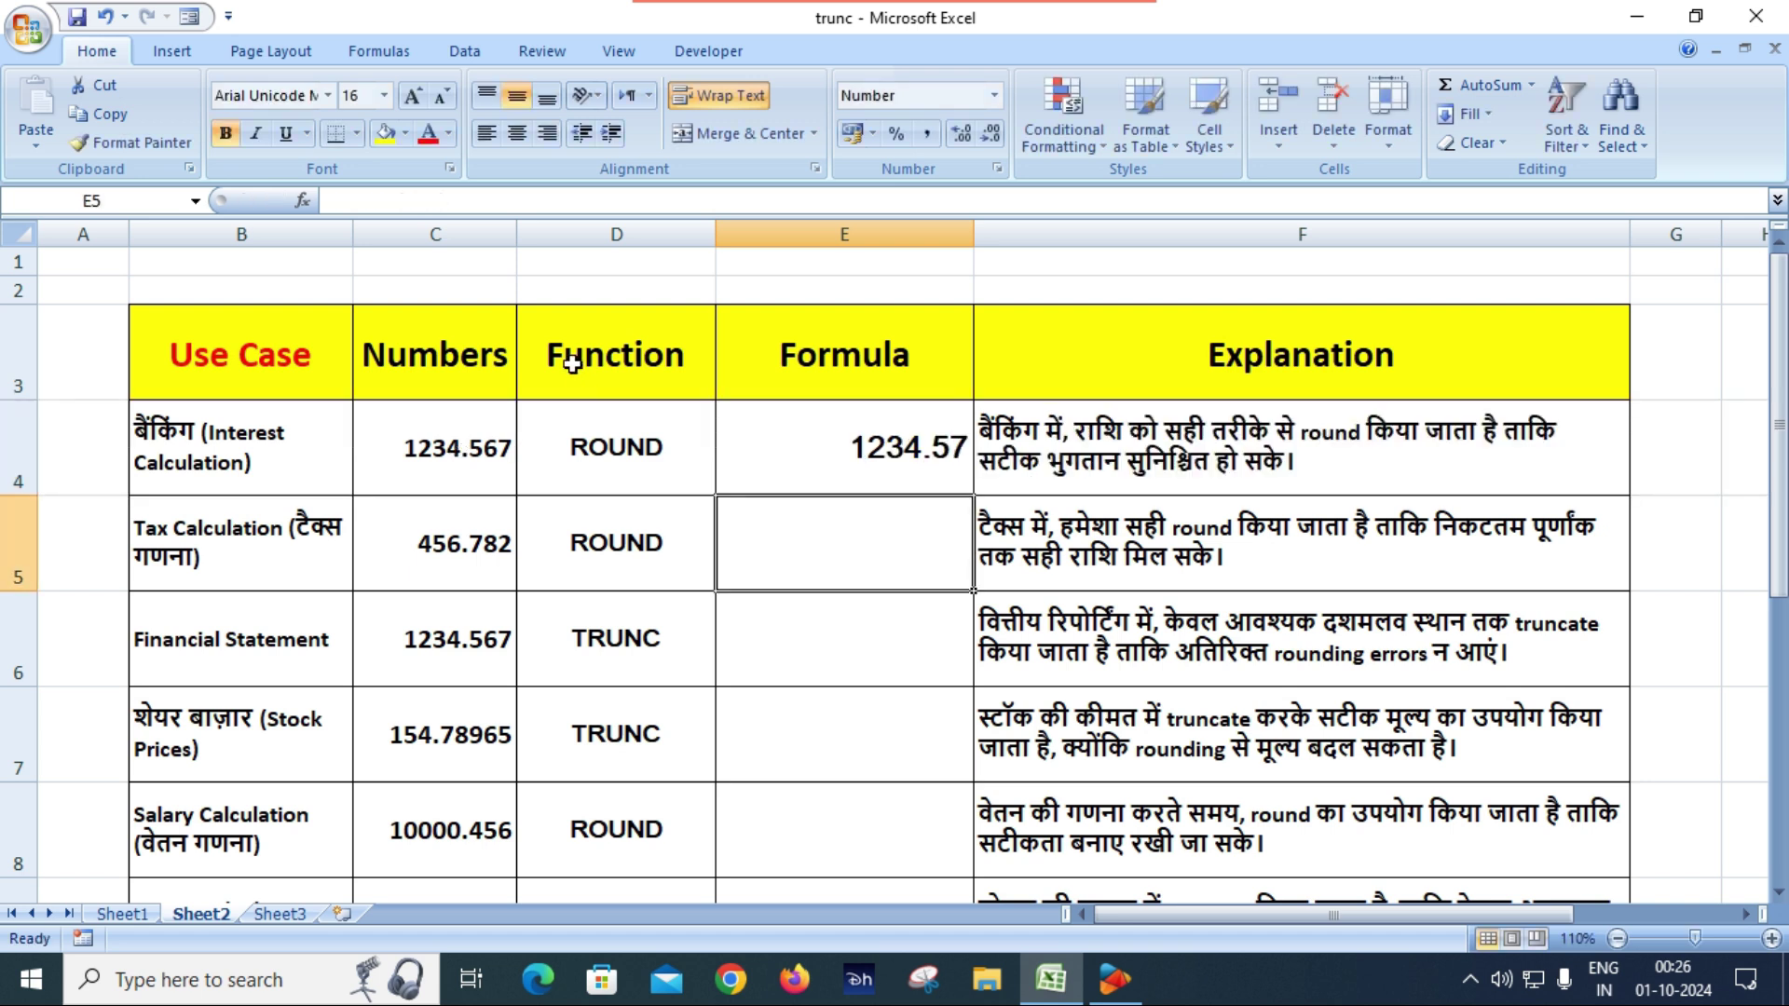
{"action": "left_click", "coordinate": [918, 465]}
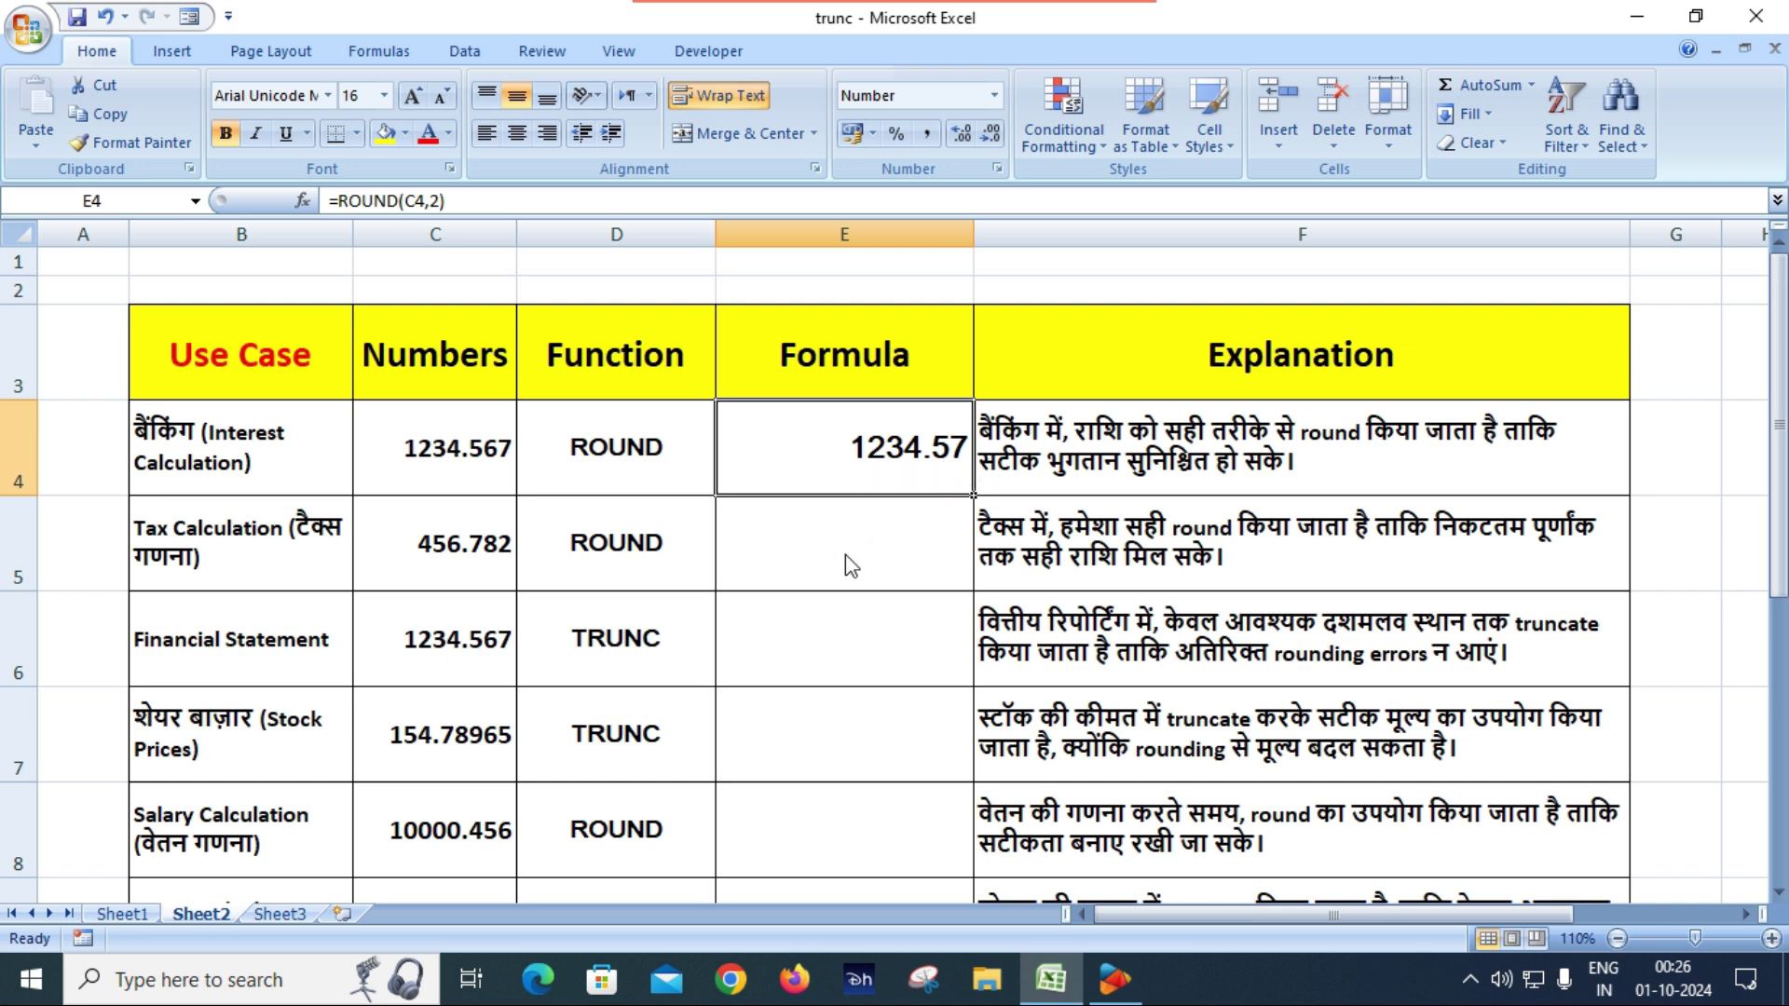
Enter =ROUND(C5,2) in E5 for the Tax Calculation use case and check the result.
{"action": "left_click", "coordinate": [287, 550]}
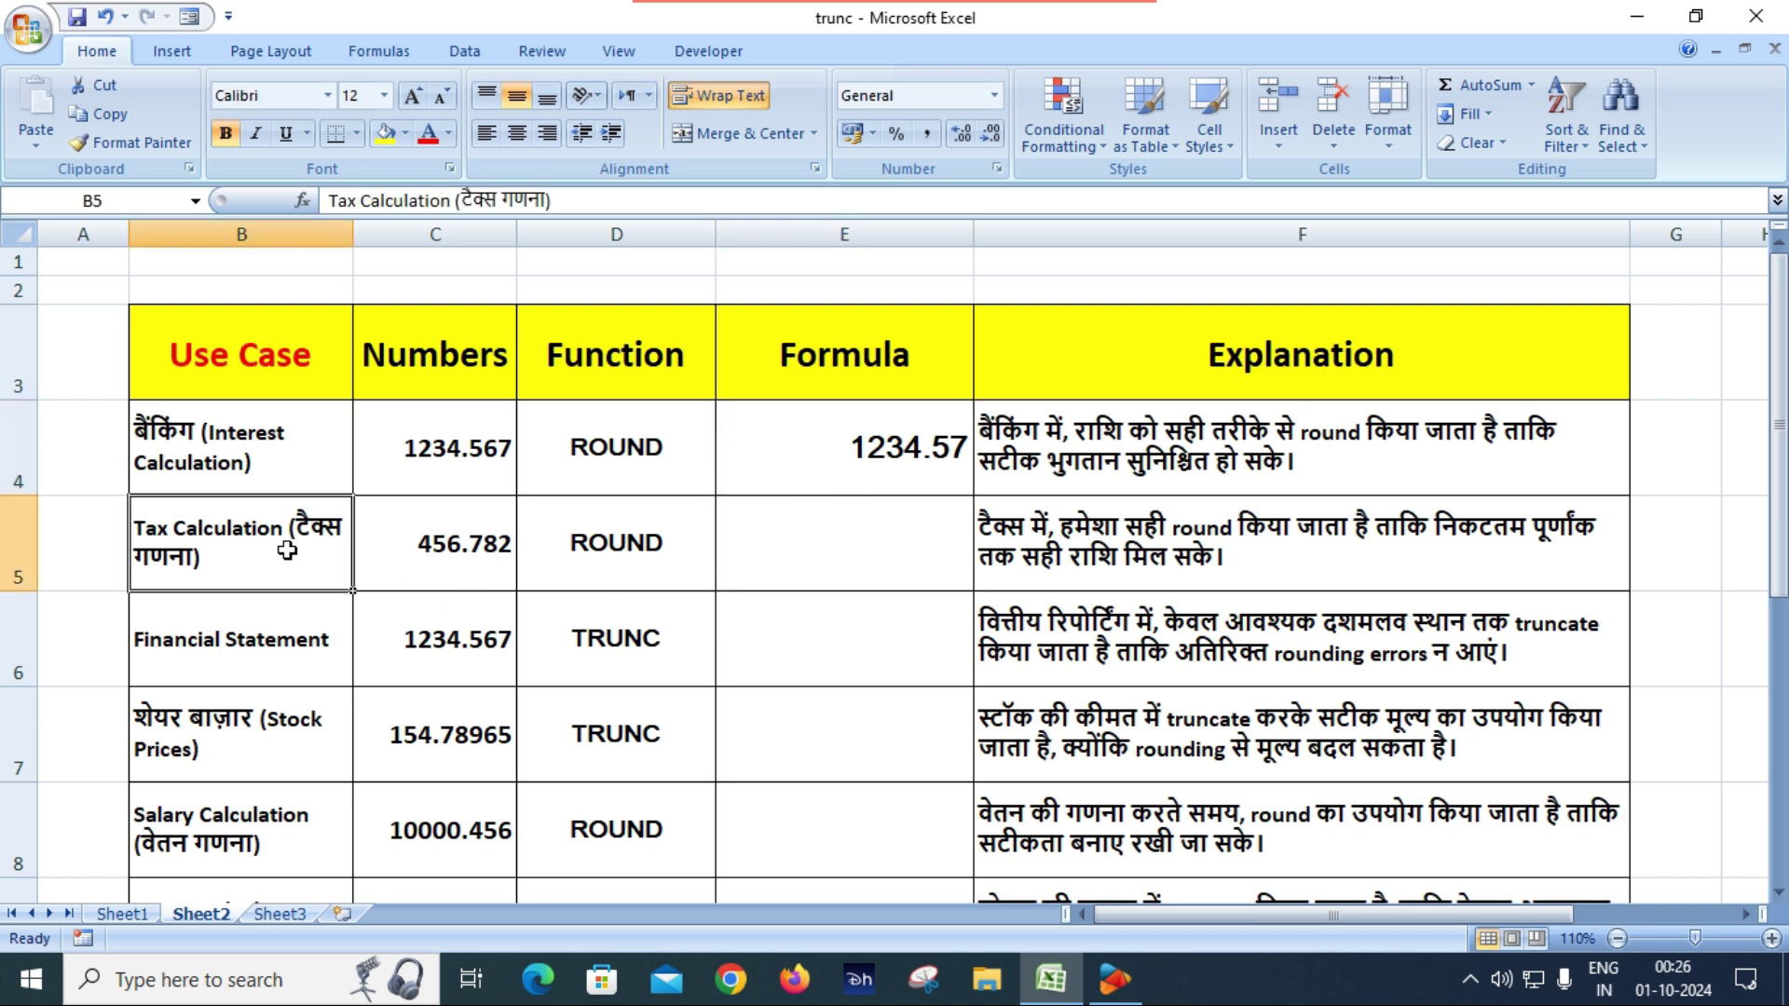
{"action": "left_click", "coordinate": [847, 550]}
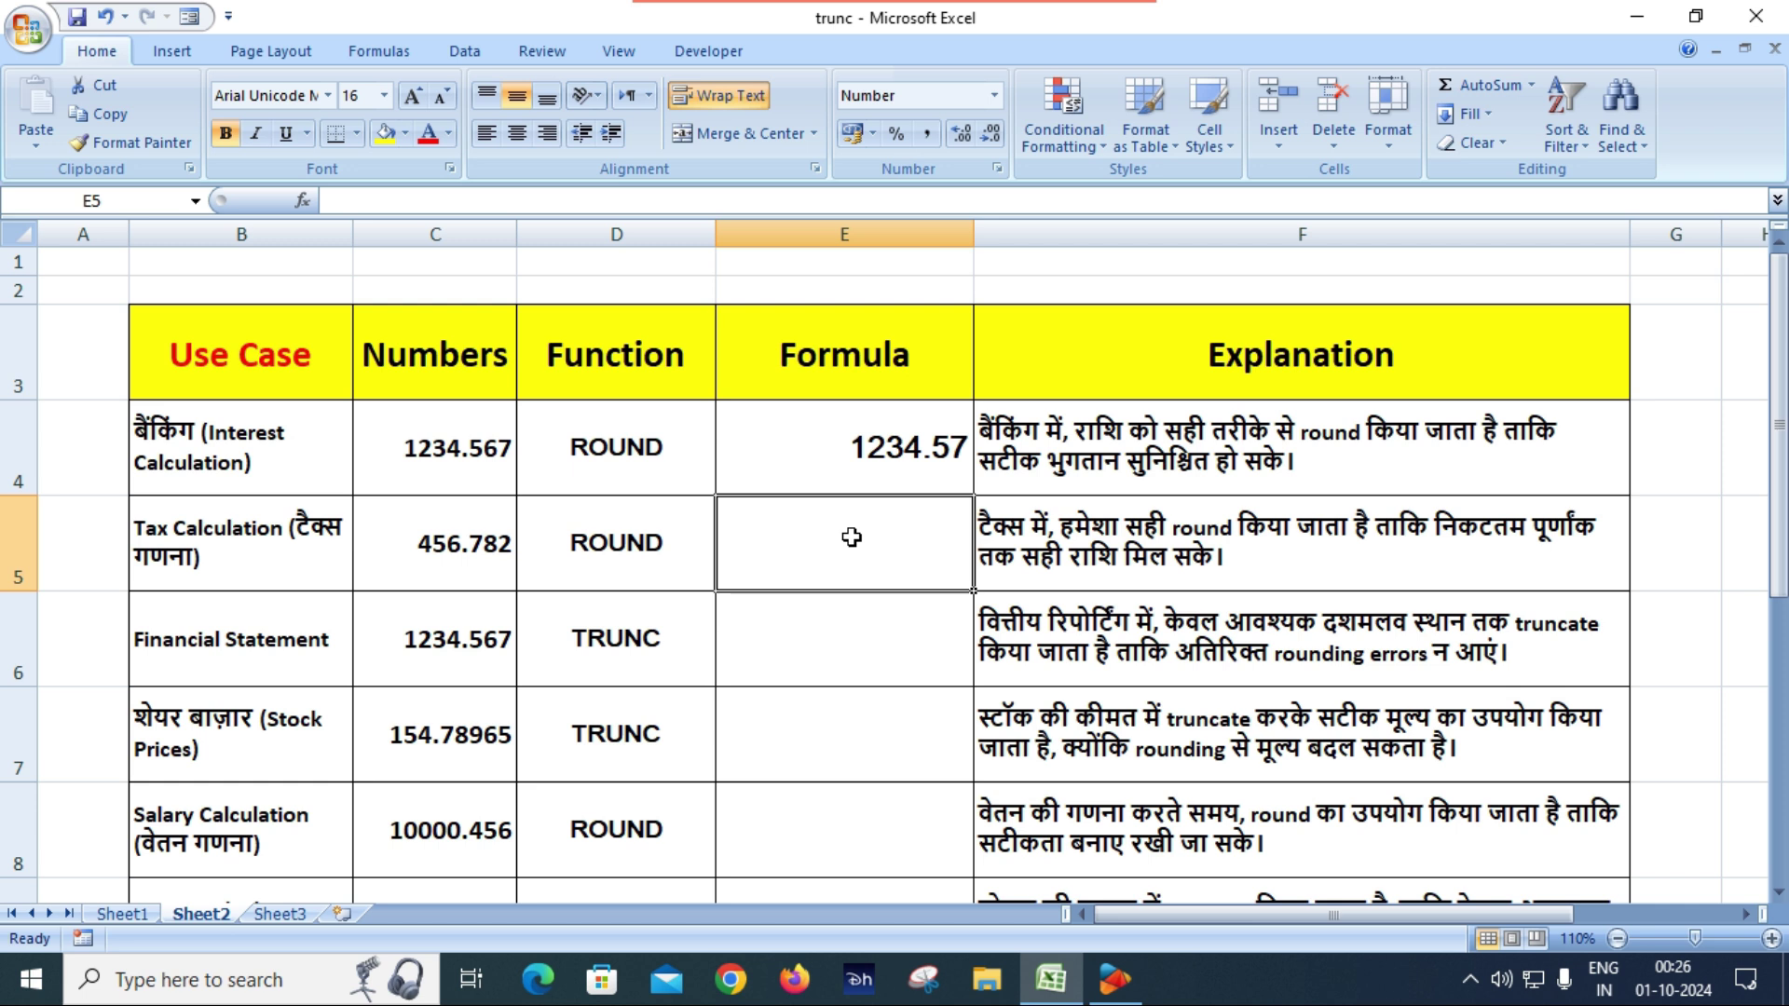
{"action": "type", "text": "=roan"}
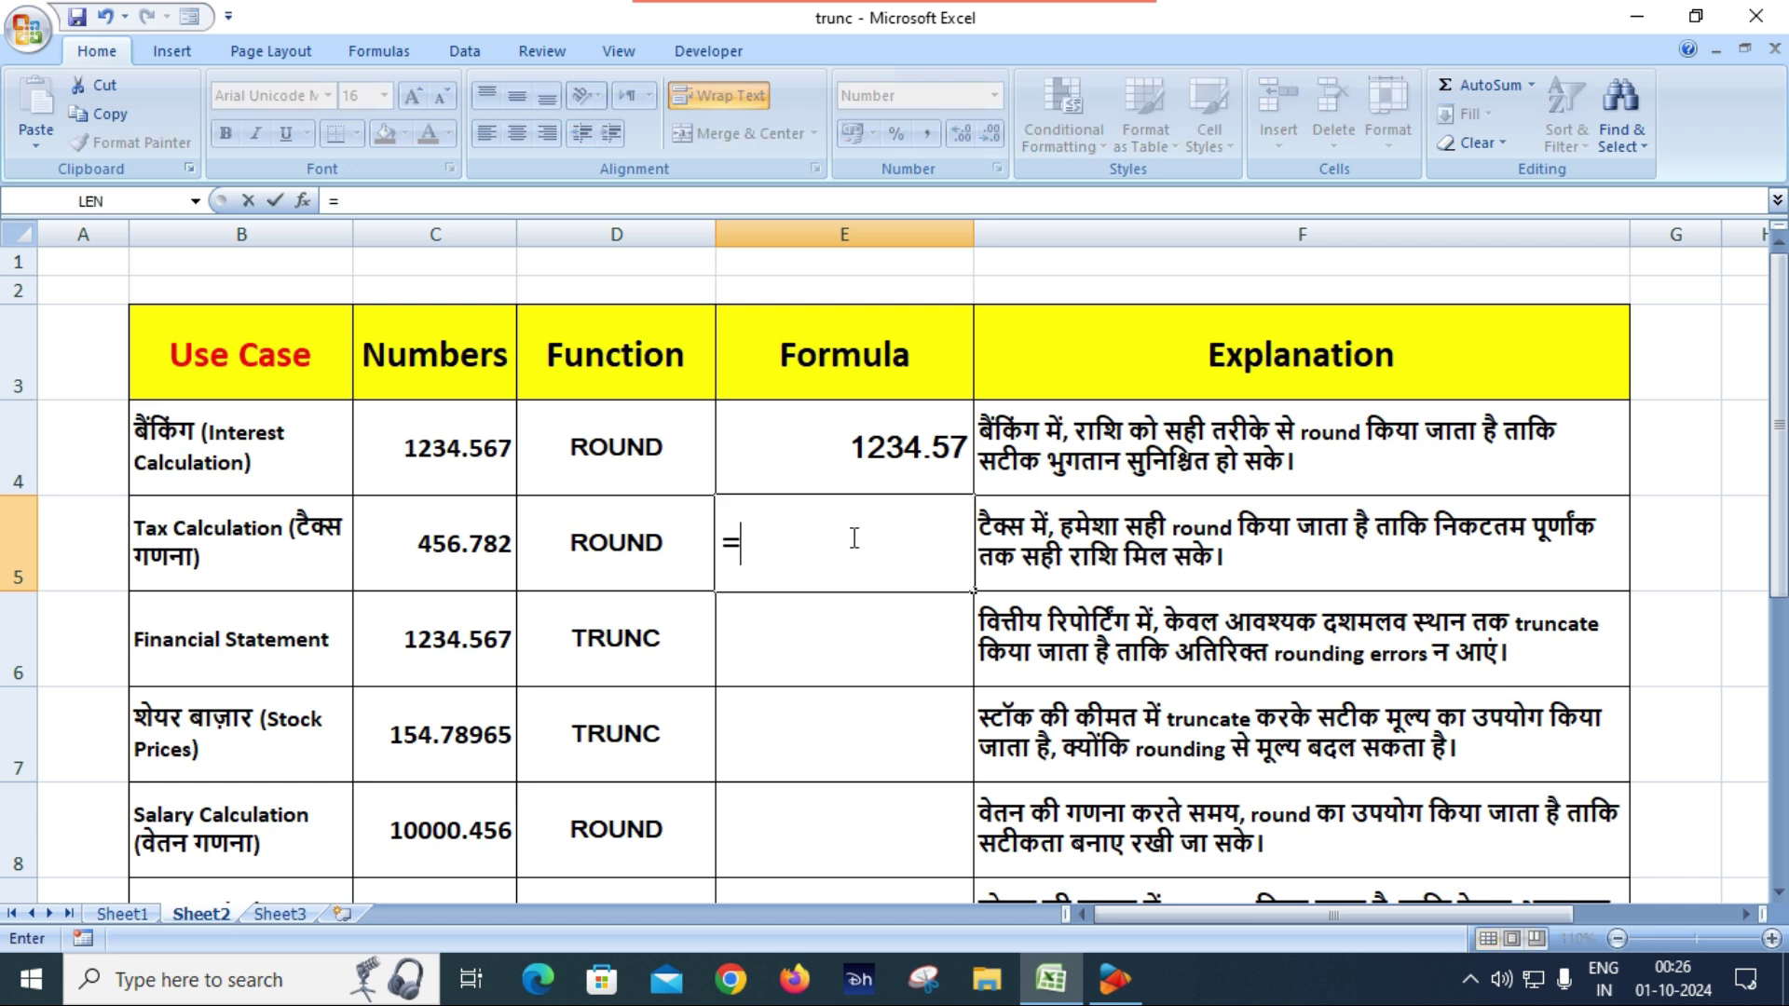
{"action": "key", "text": "BackSpace"}
{"action": "key", "text": "BackSpace"}
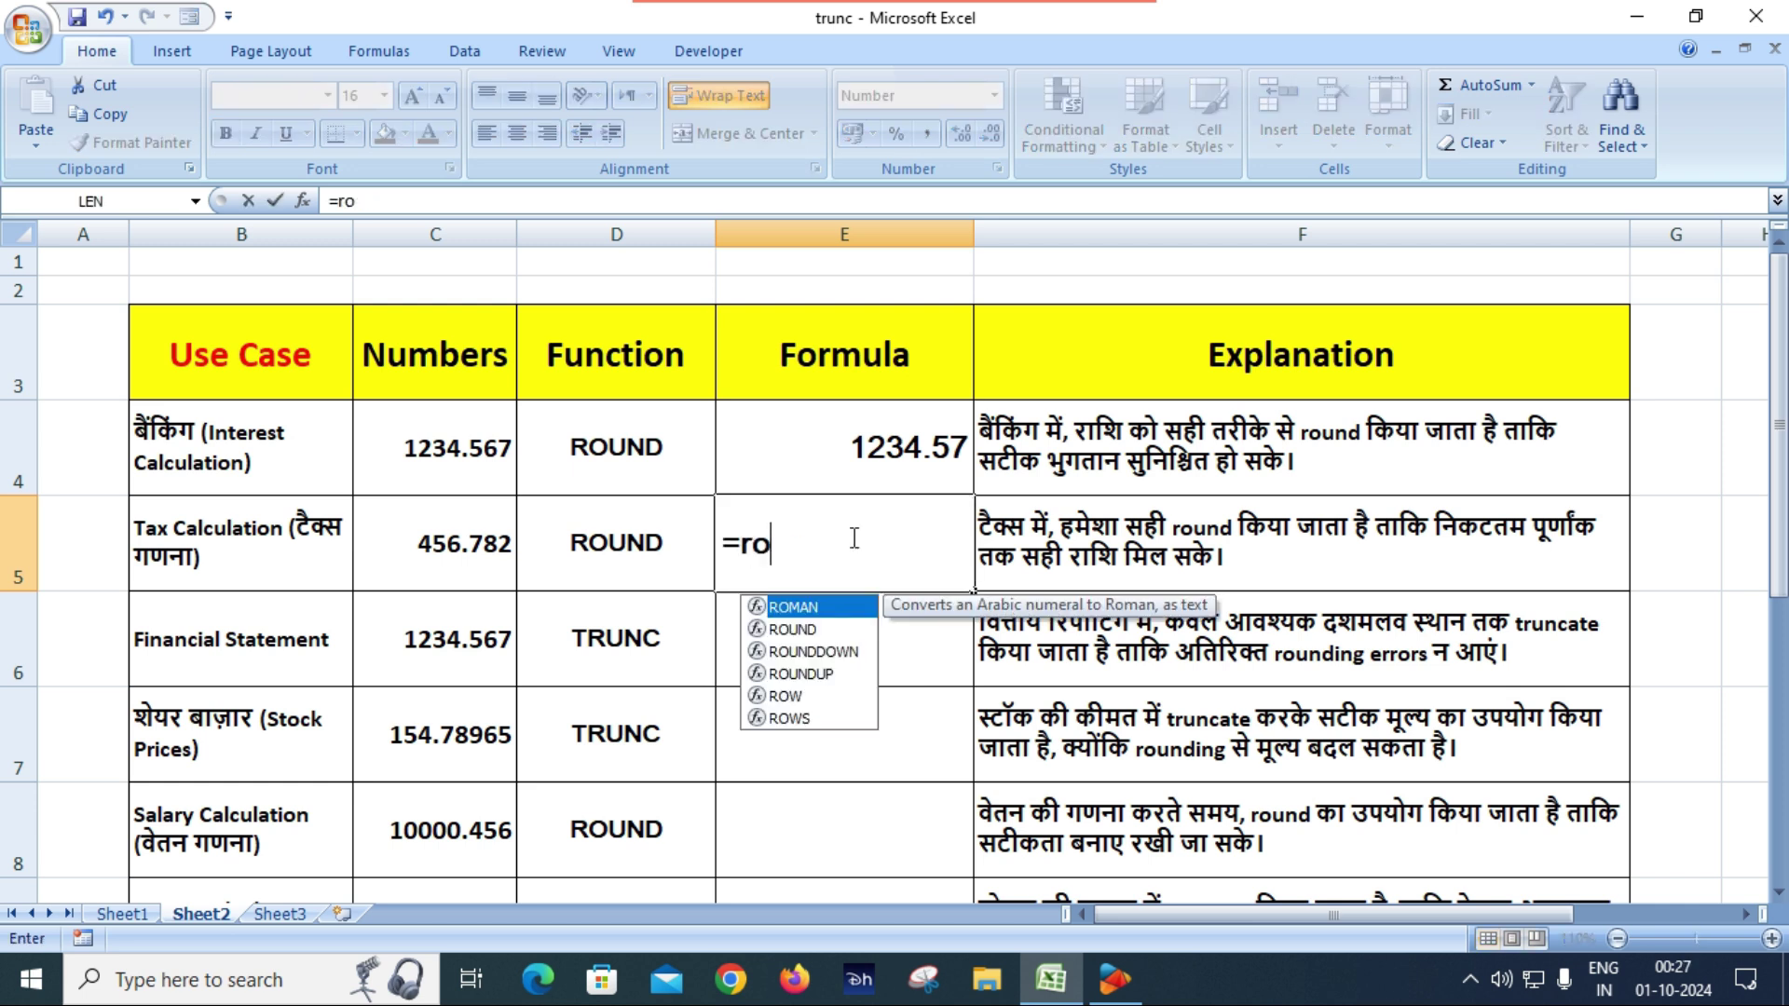
{"action": "type", "text": "un"}
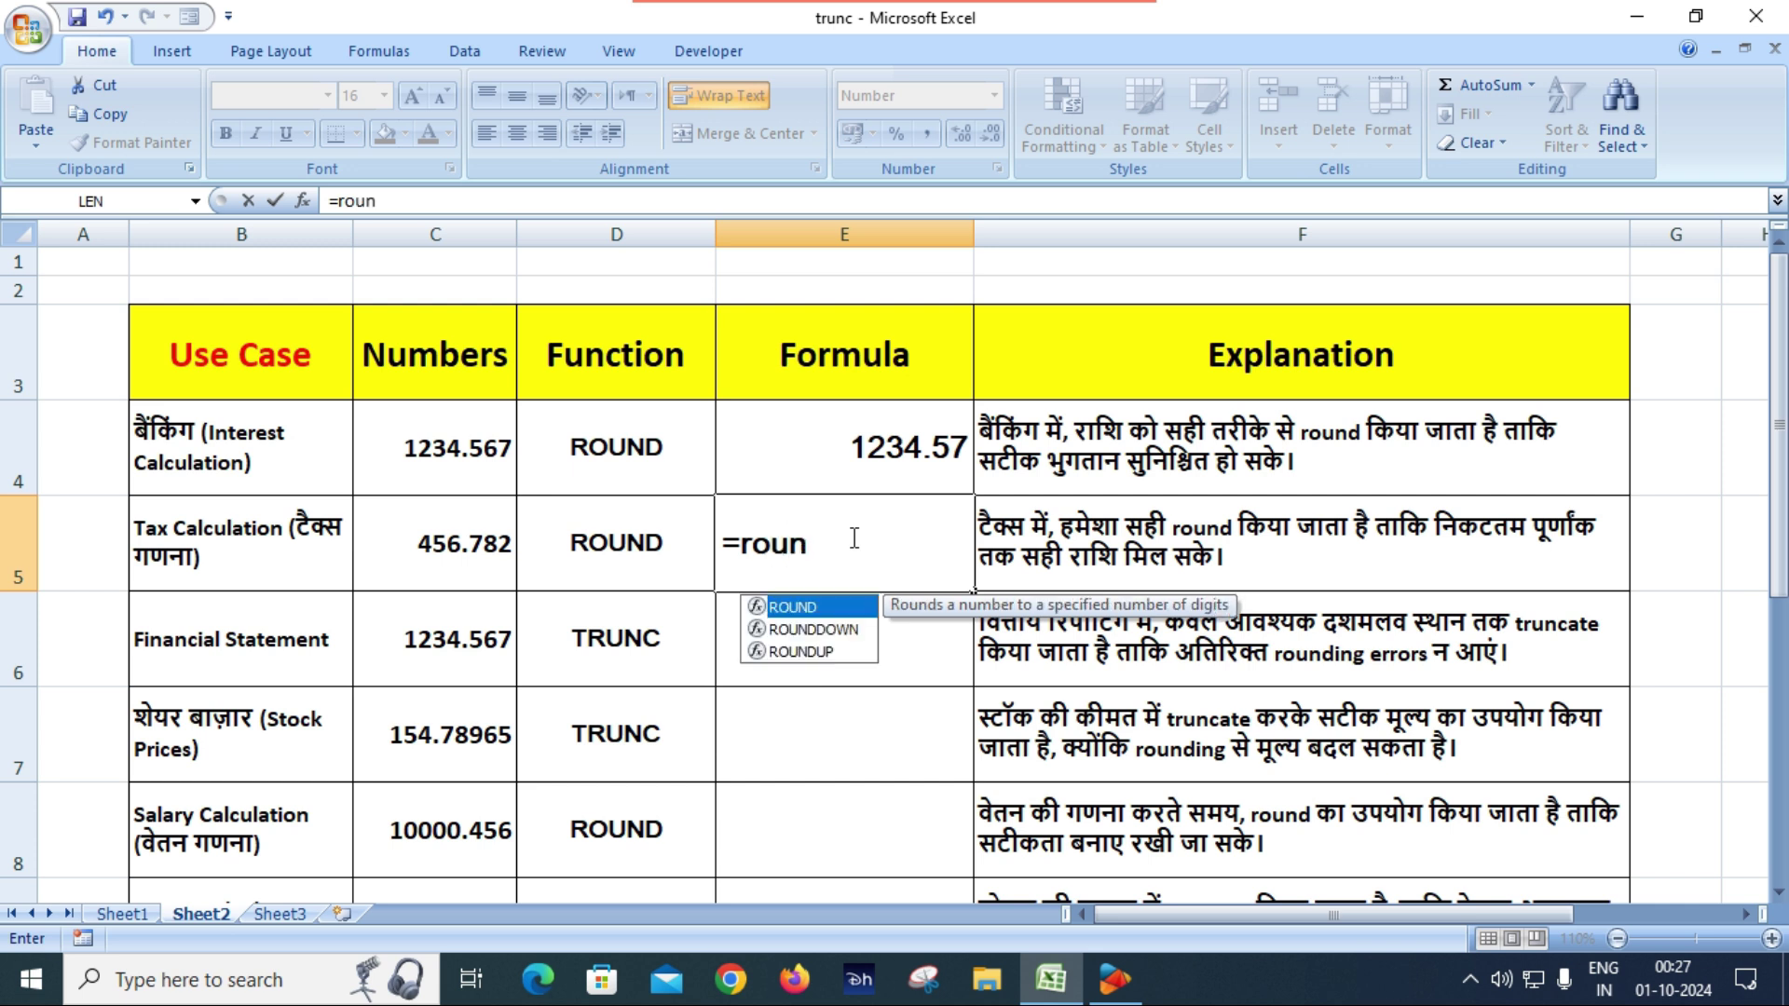
{"action": "key", "text": "Tab"}
{"action": "left_click", "coordinate": [430, 549]}
{"action": "type", "text": ",2"}
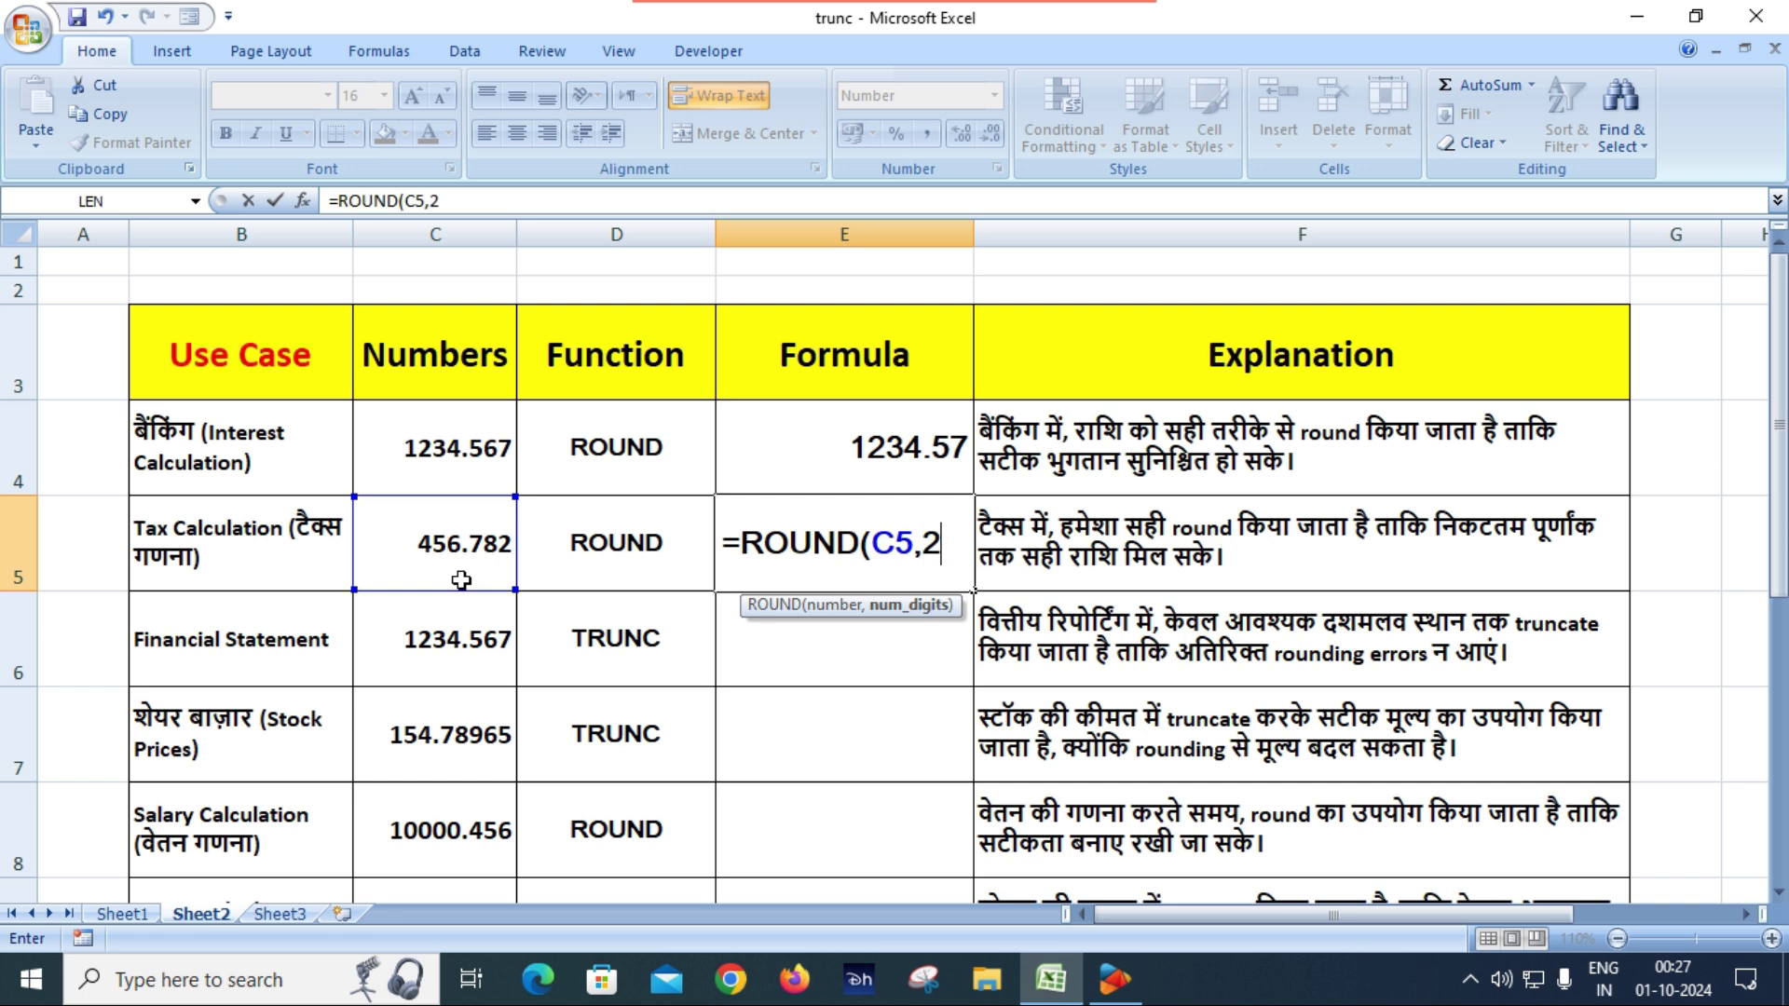
{"action": "type", "text": ")"}
{"action": "key", "text": "Return"}
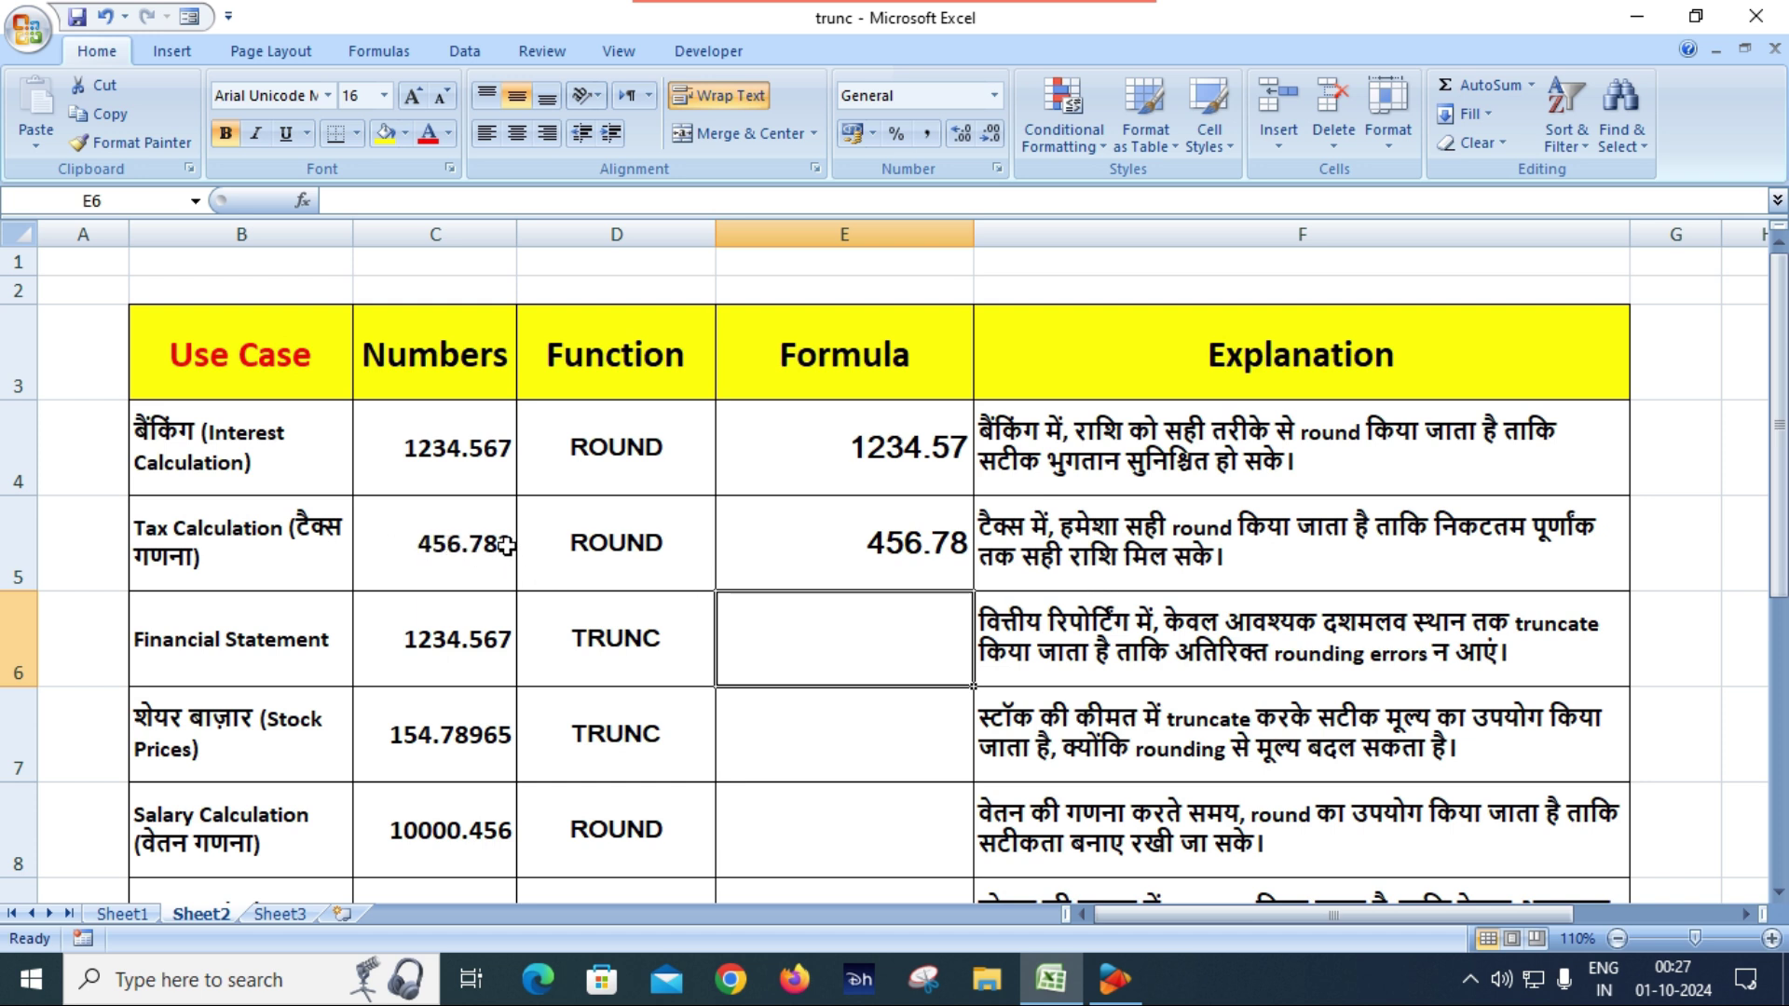
{"action": "left_click", "coordinate": [930, 548]}
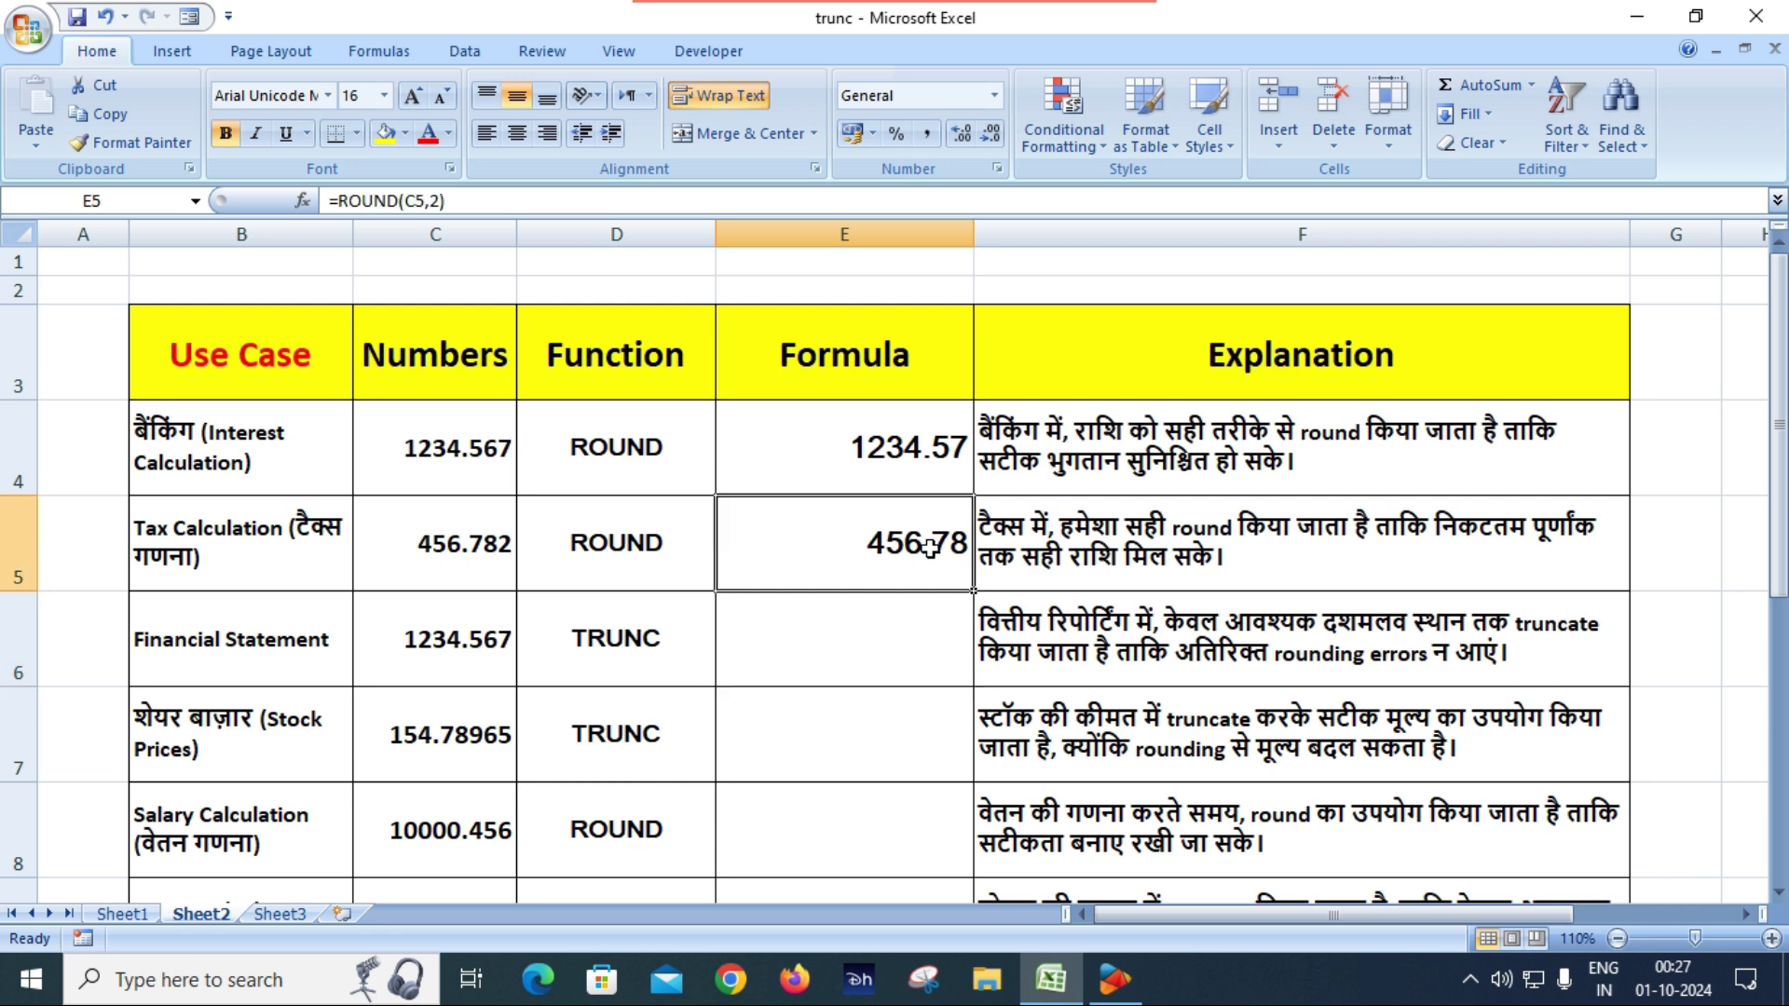
Enter =TRUNC(C6,2) in E6 for the Financial Statement use case and compare it with the ROUND result in E4.
{"action": "left_click", "coordinate": [866, 645]}
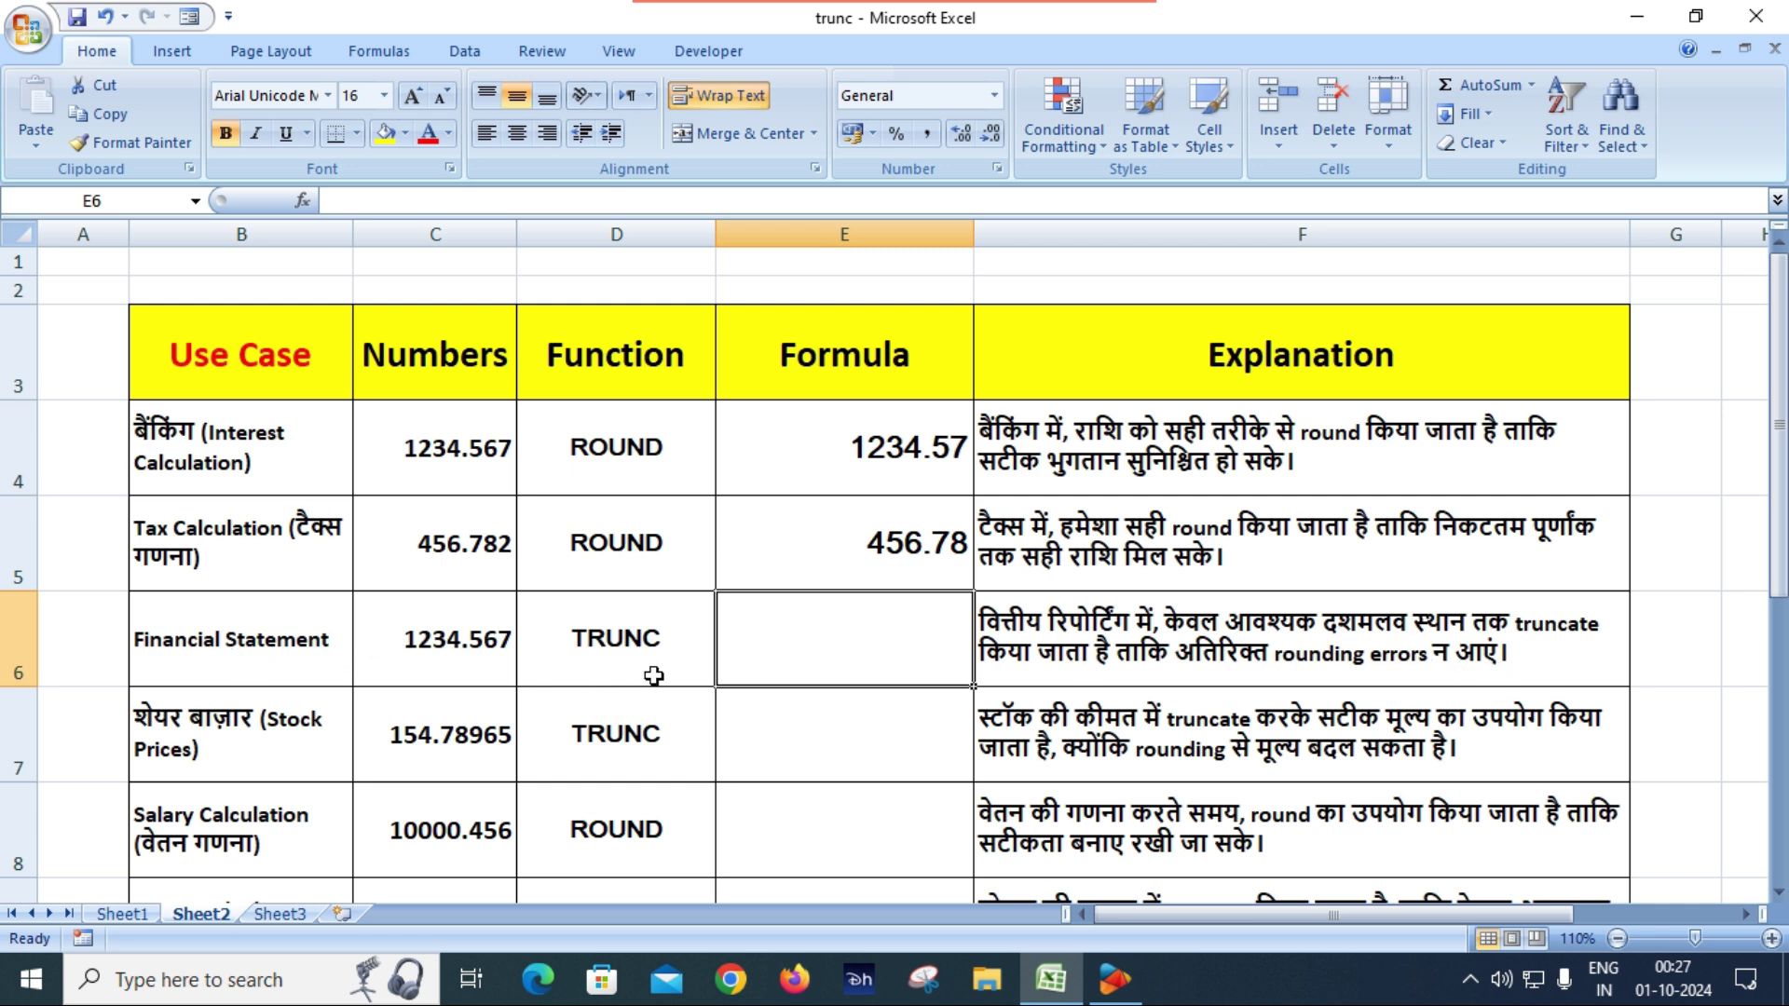
{"action": "left_click", "coordinate": [419, 643]}
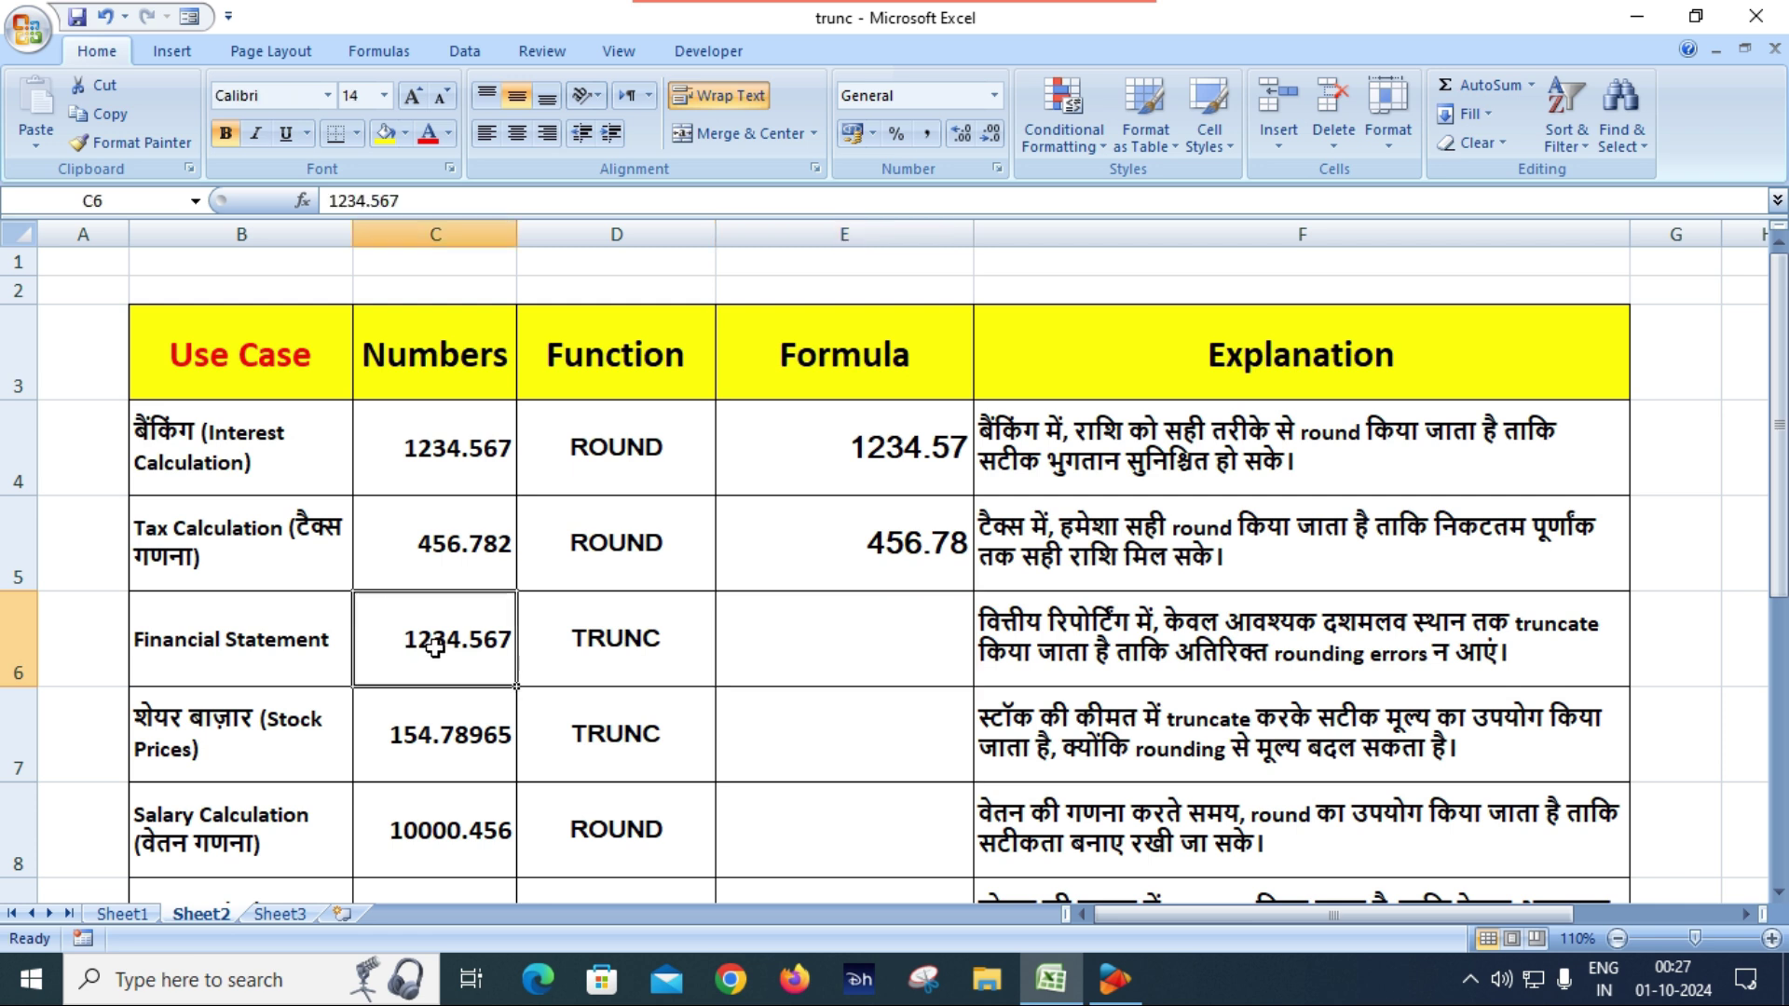
{"action": "left_click", "coordinate": [881, 652]}
{"action": "type", "text": "=trunc"}
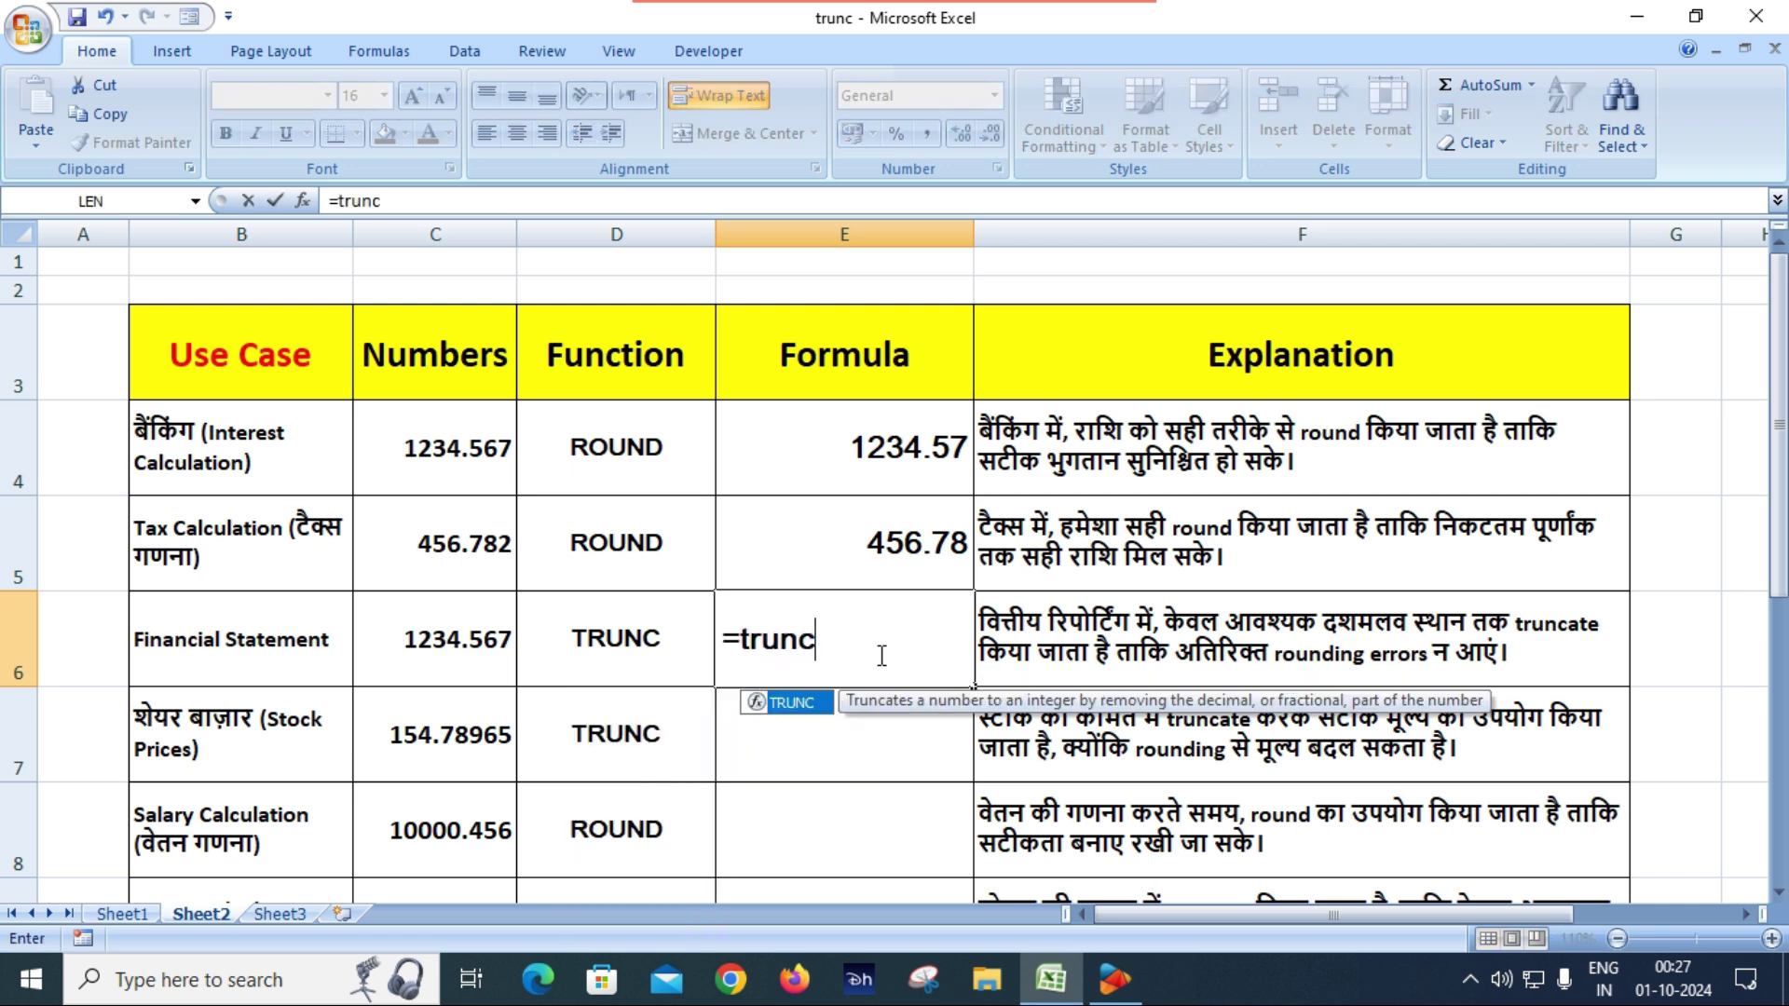
{"action": "key", "text": "Tab"}
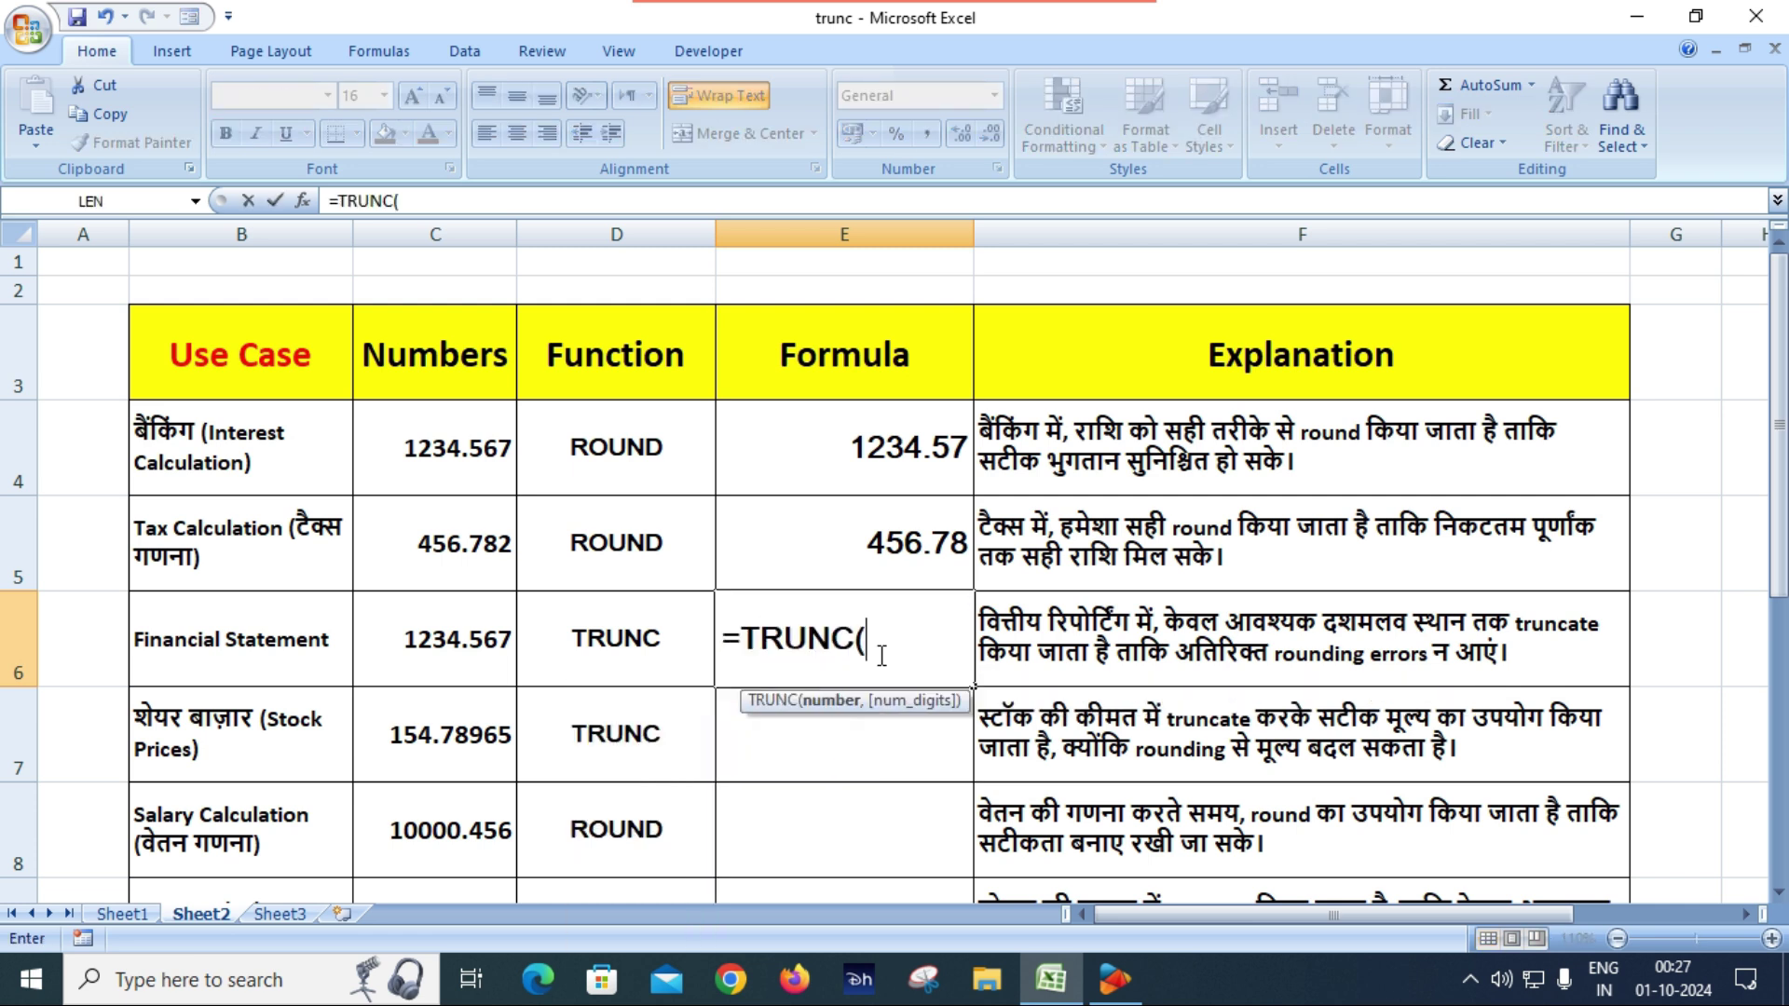
{"action": "left_click", "coordinate": [468, 652]}
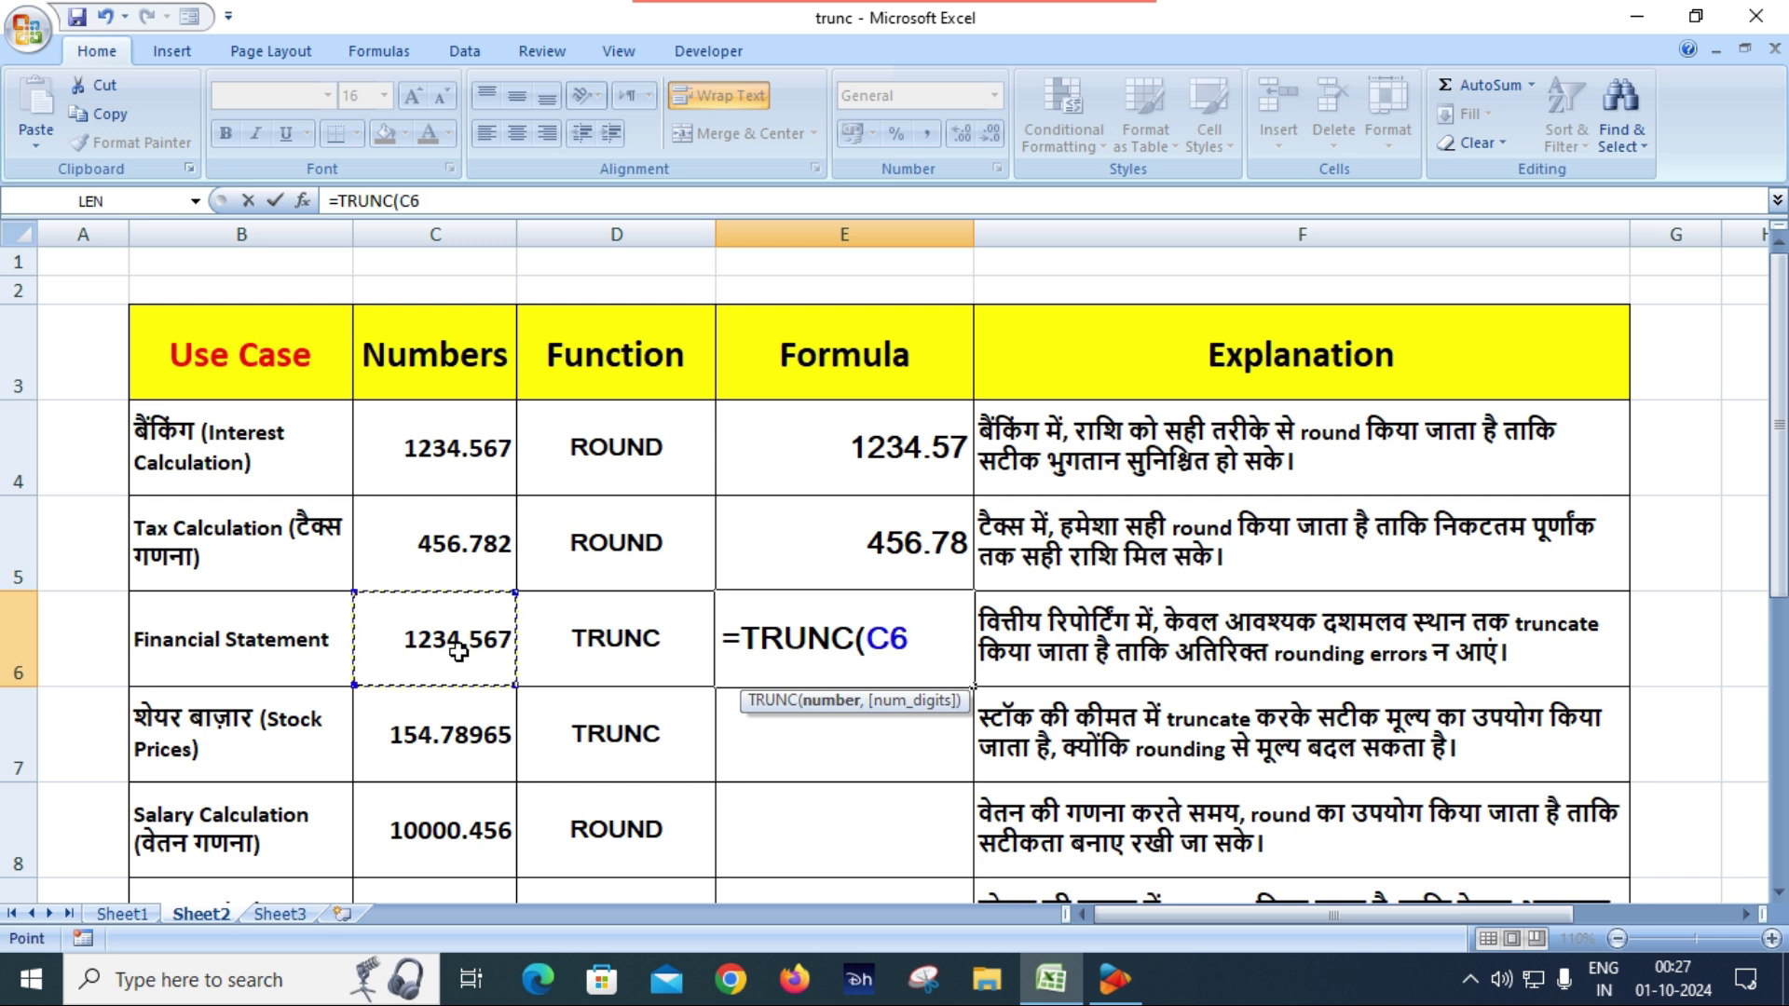
{"action": "type", "text": ","}
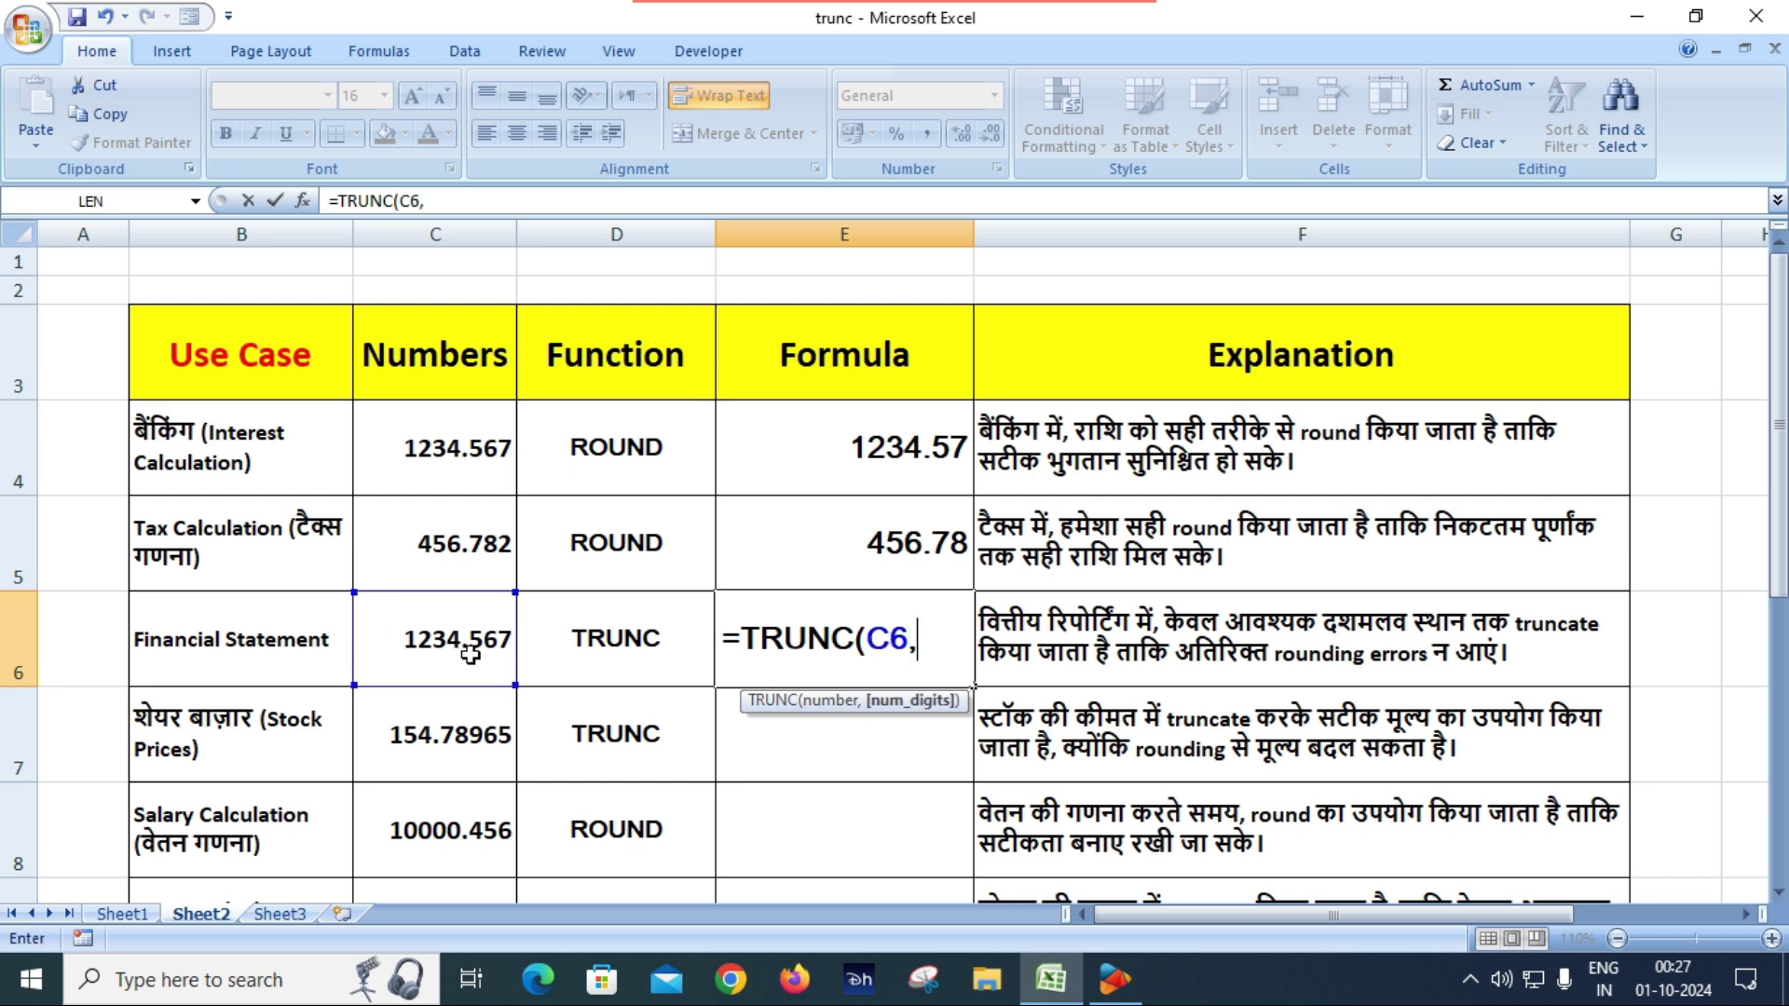
{"action": "type", "text": "2)"}
{"action": "key", "text": "Return"}
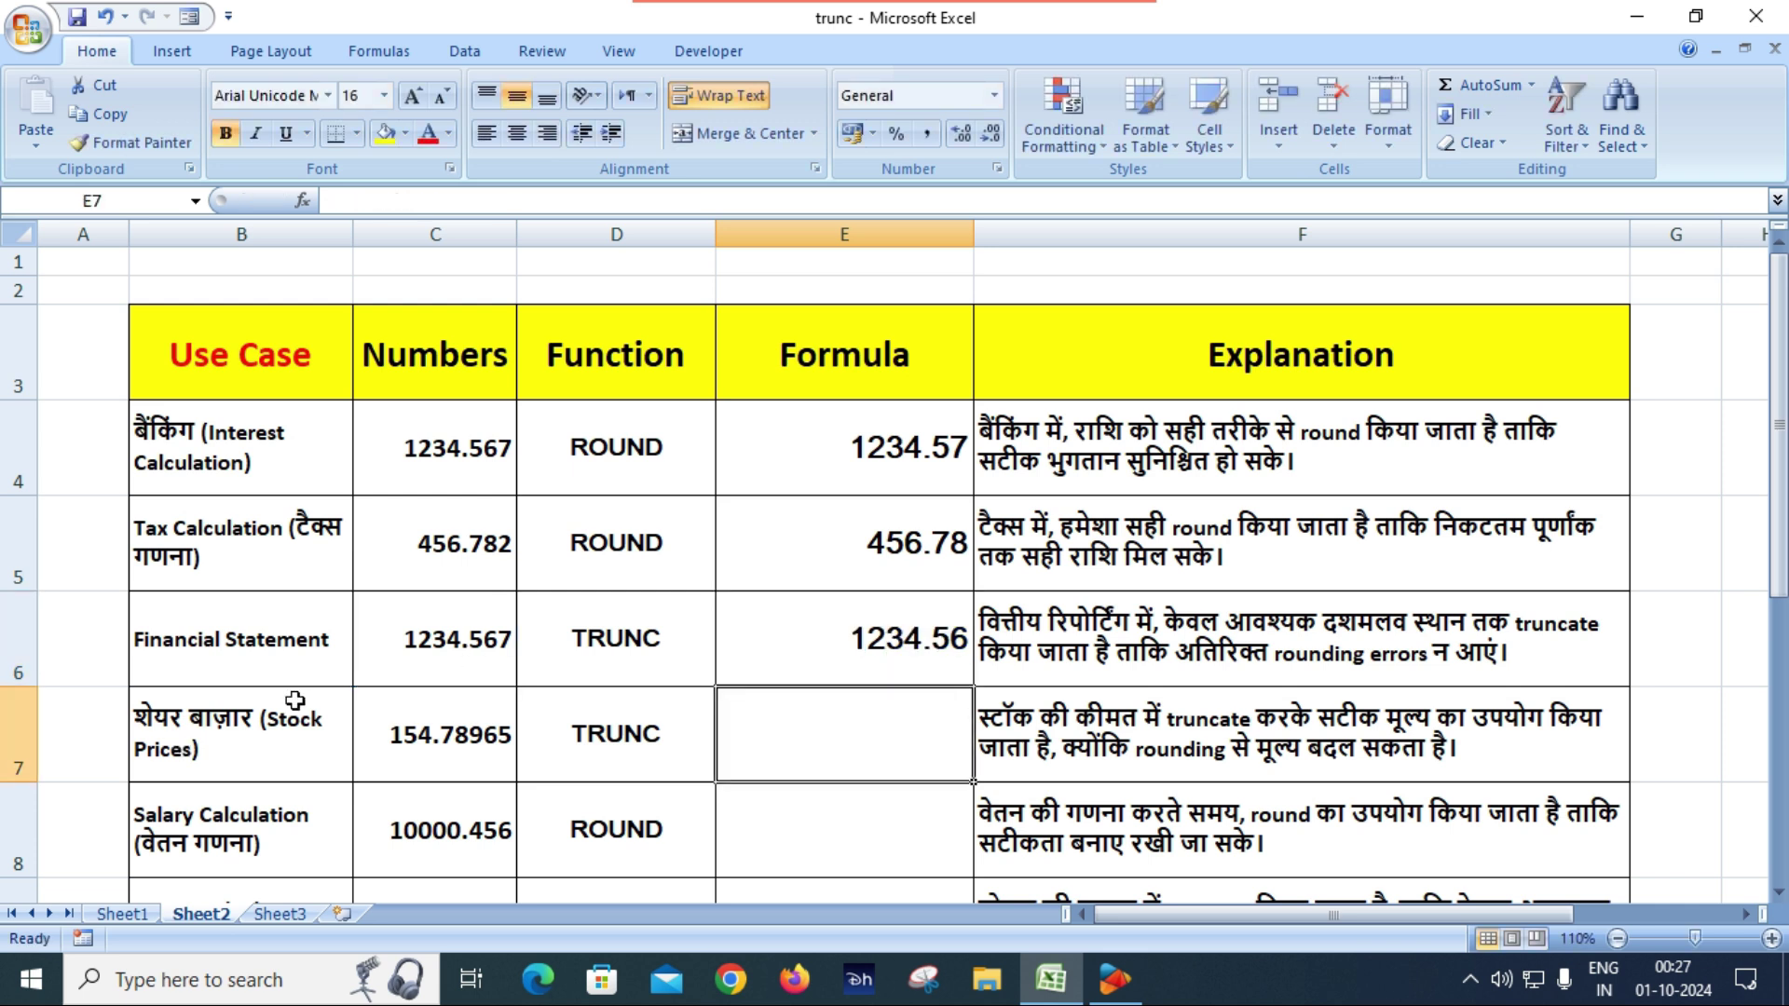
{"action": "left_click", "coordinate": [929, 453]}
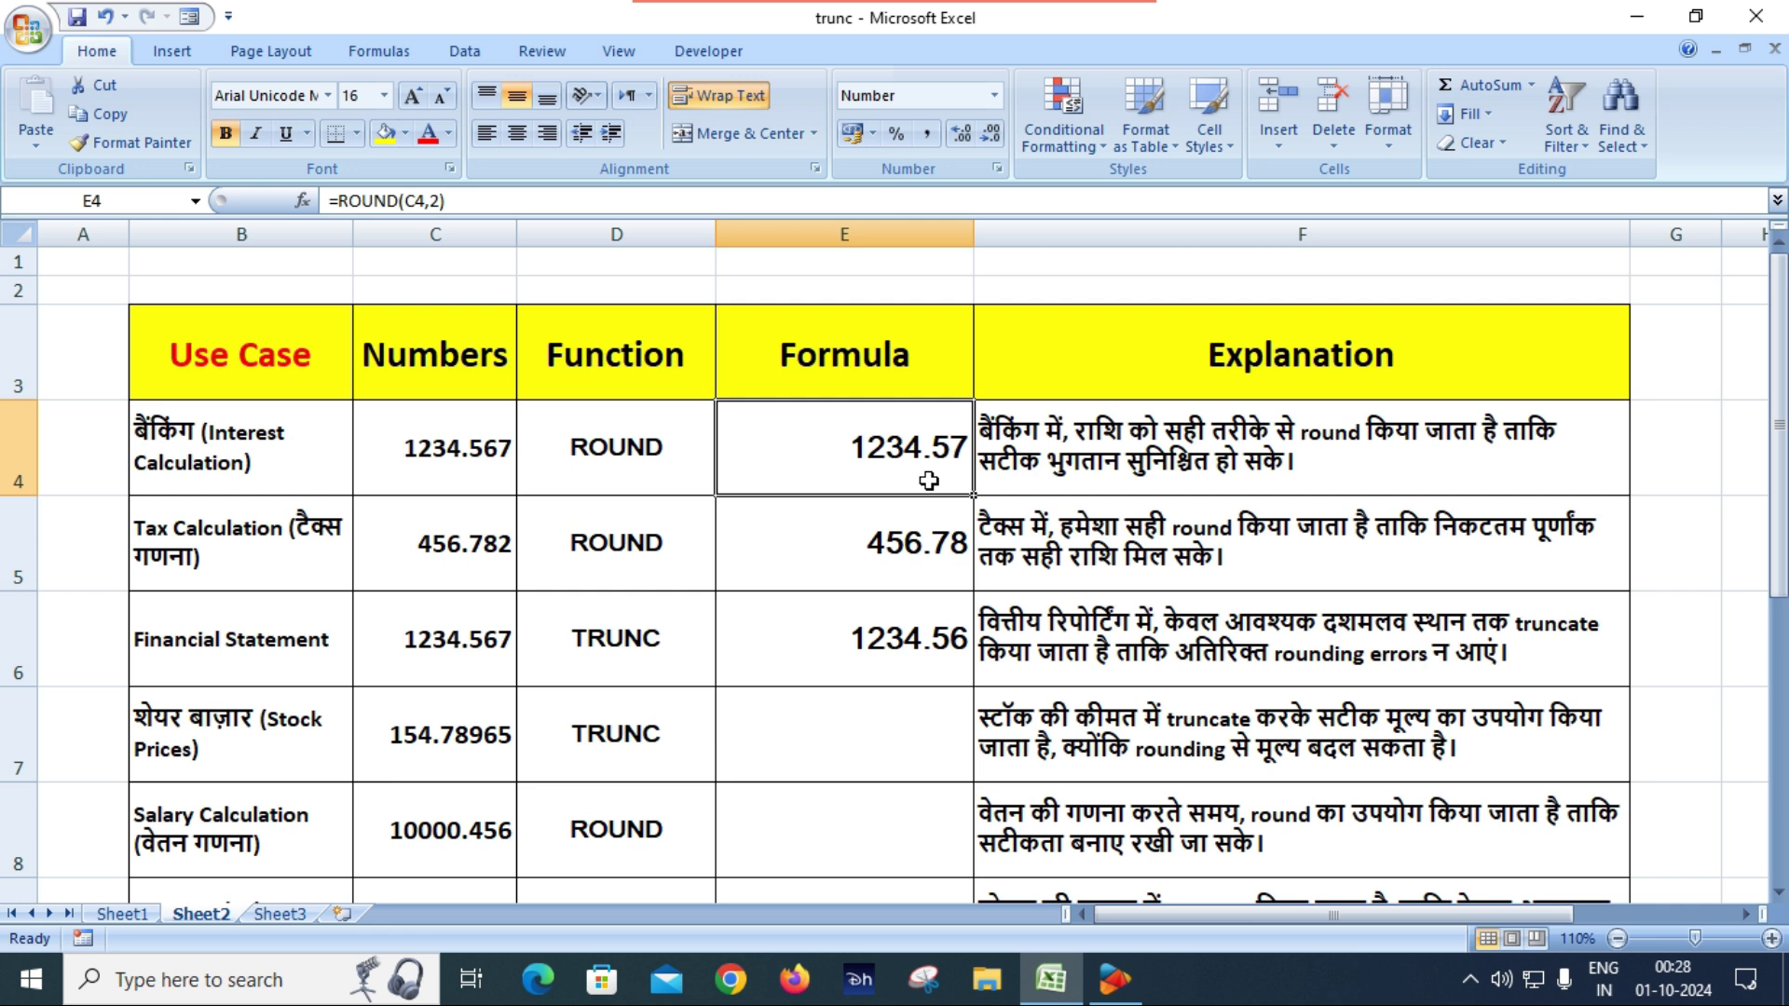
{"action": "left_click", "coordinate": [920, 645]}
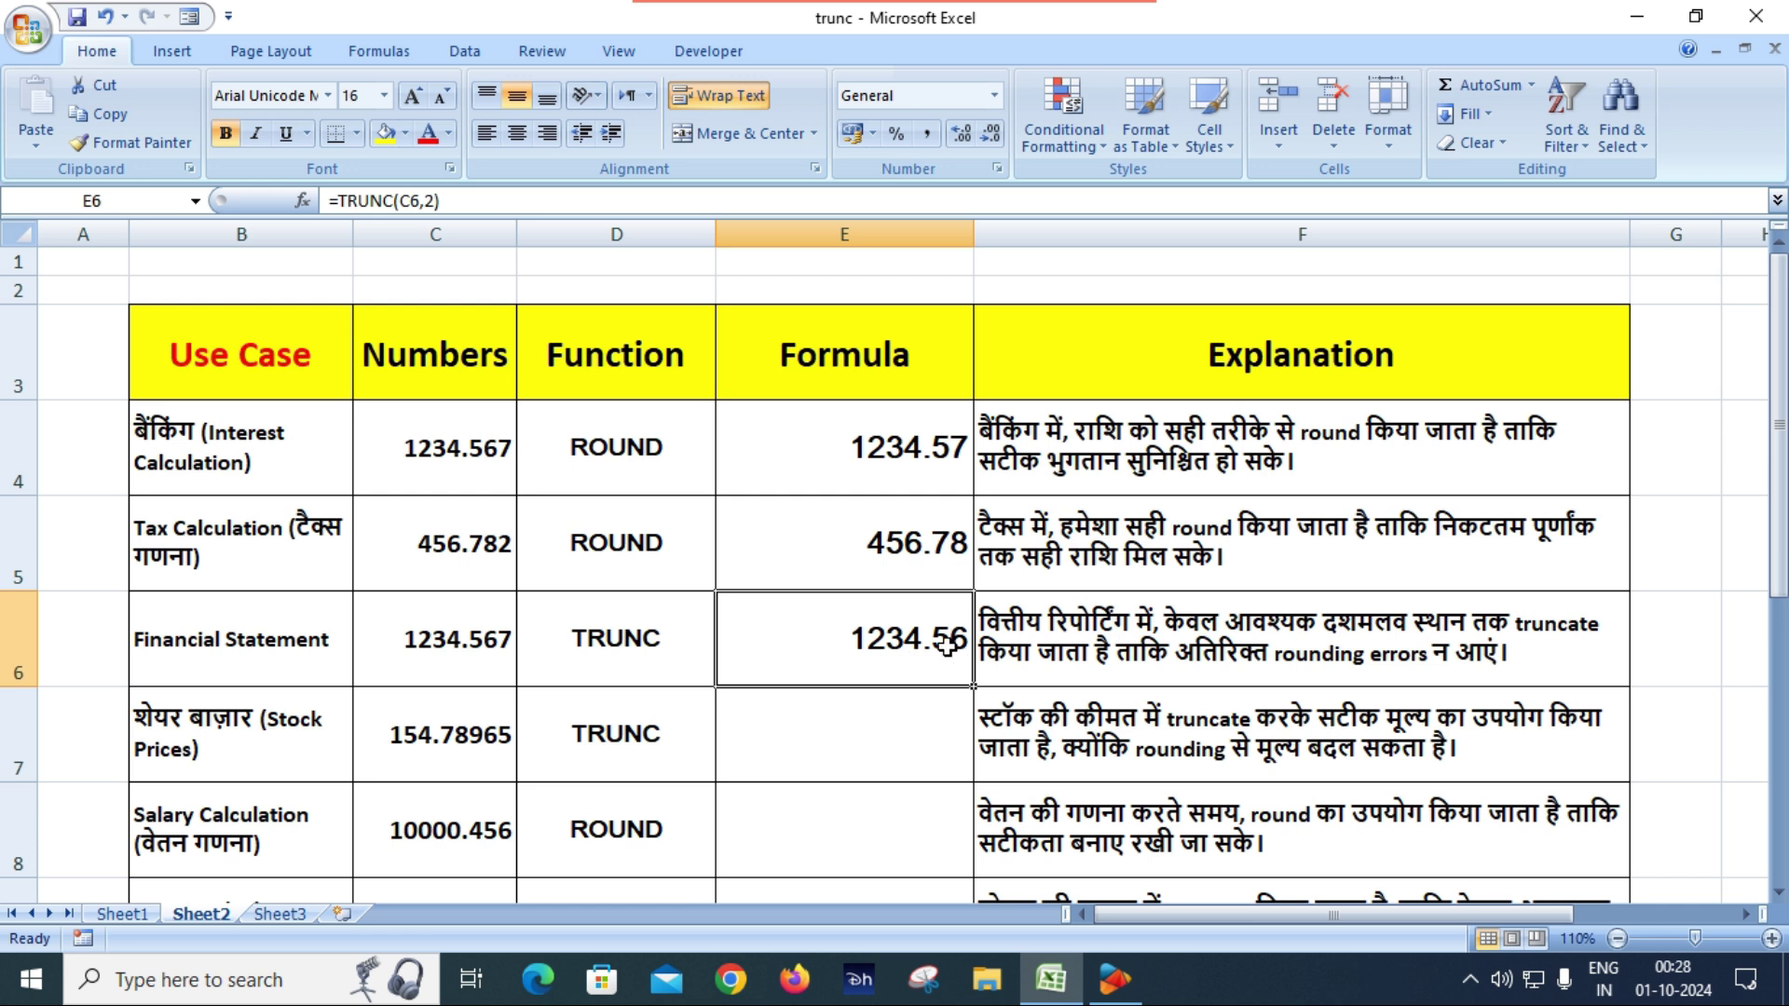
Enter =TRUNC(C7,3) in E7 for the Stock Prices use case.
{"action": "scroll", "coordinate": [943, 645], "scroll_direction": "down", "scroll_amount": 1}
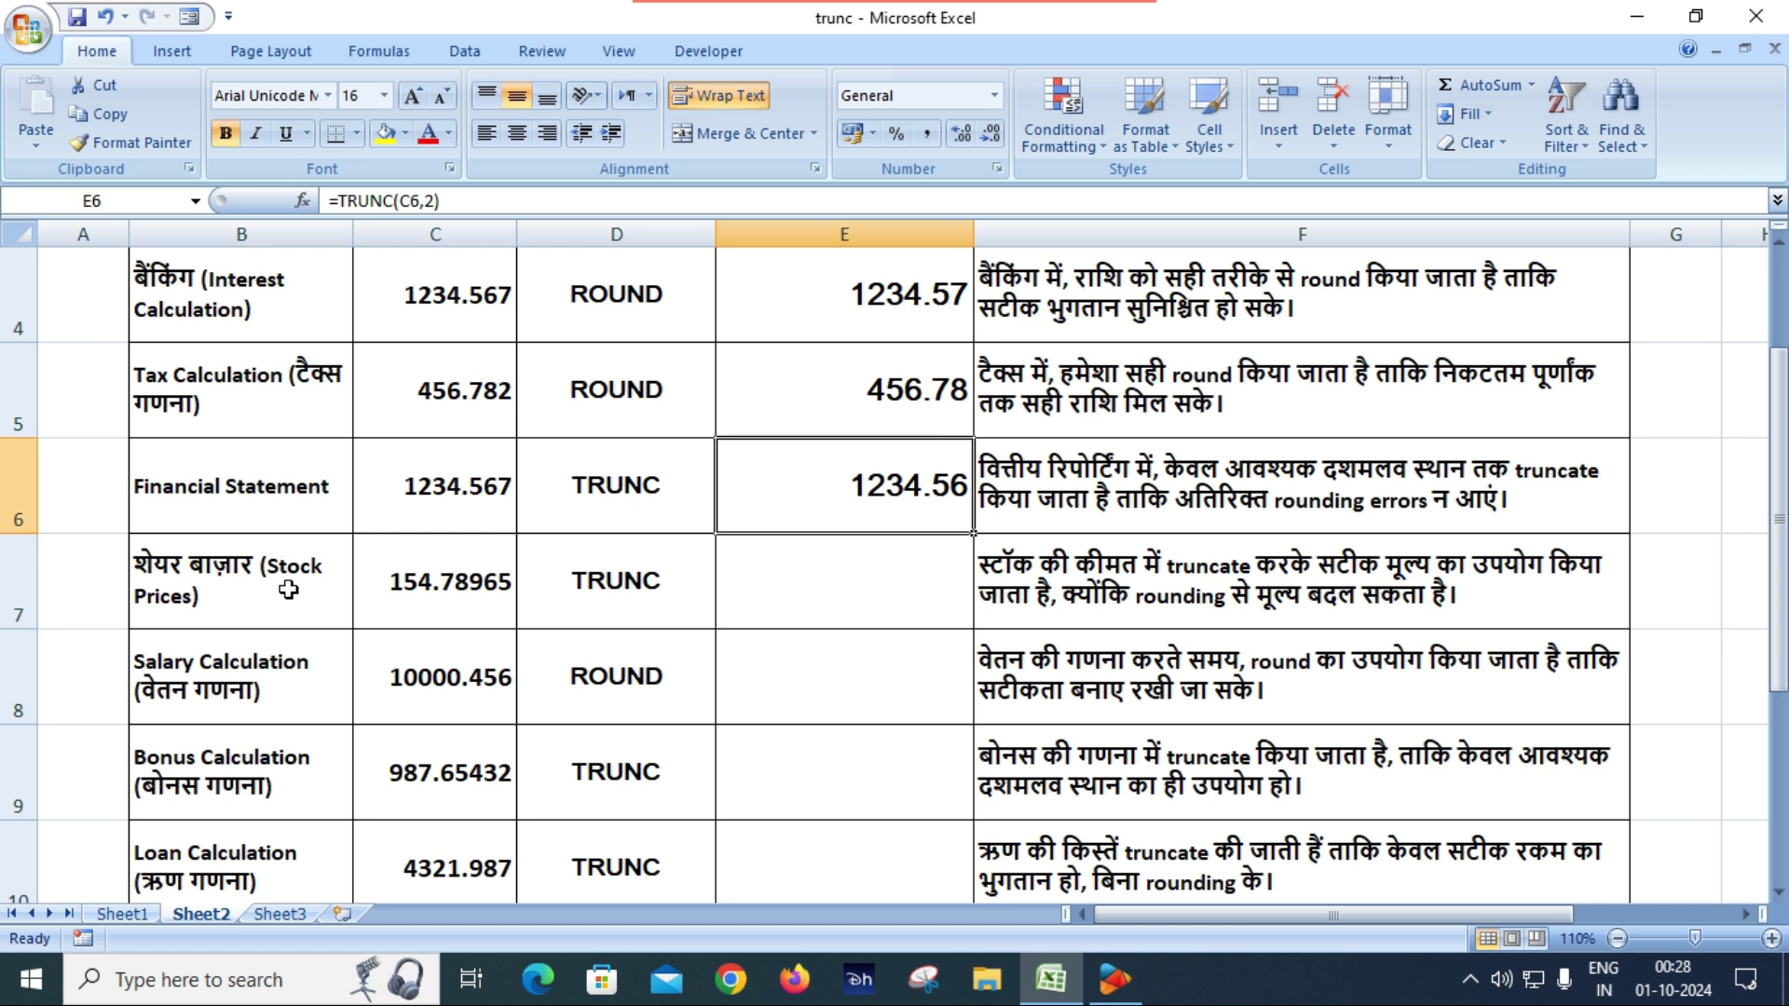
{"action": "left_click", "coordinate": [804, 595]}
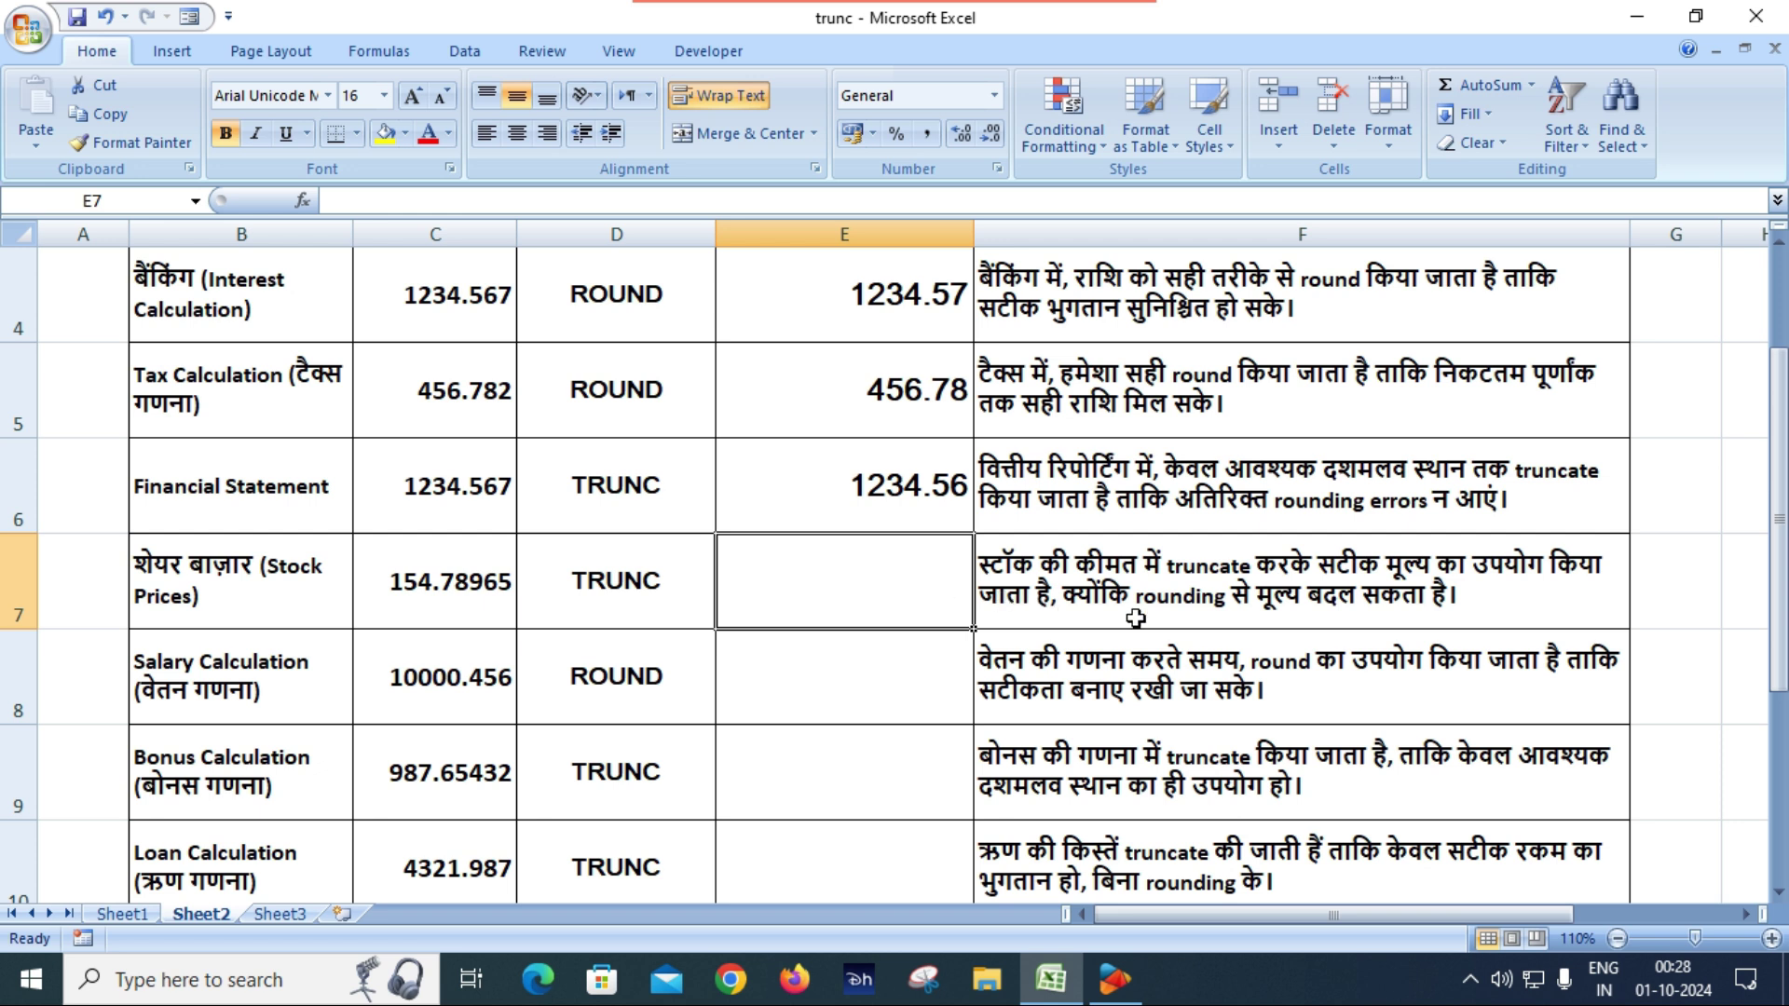
{"action": "type", "text": "="}
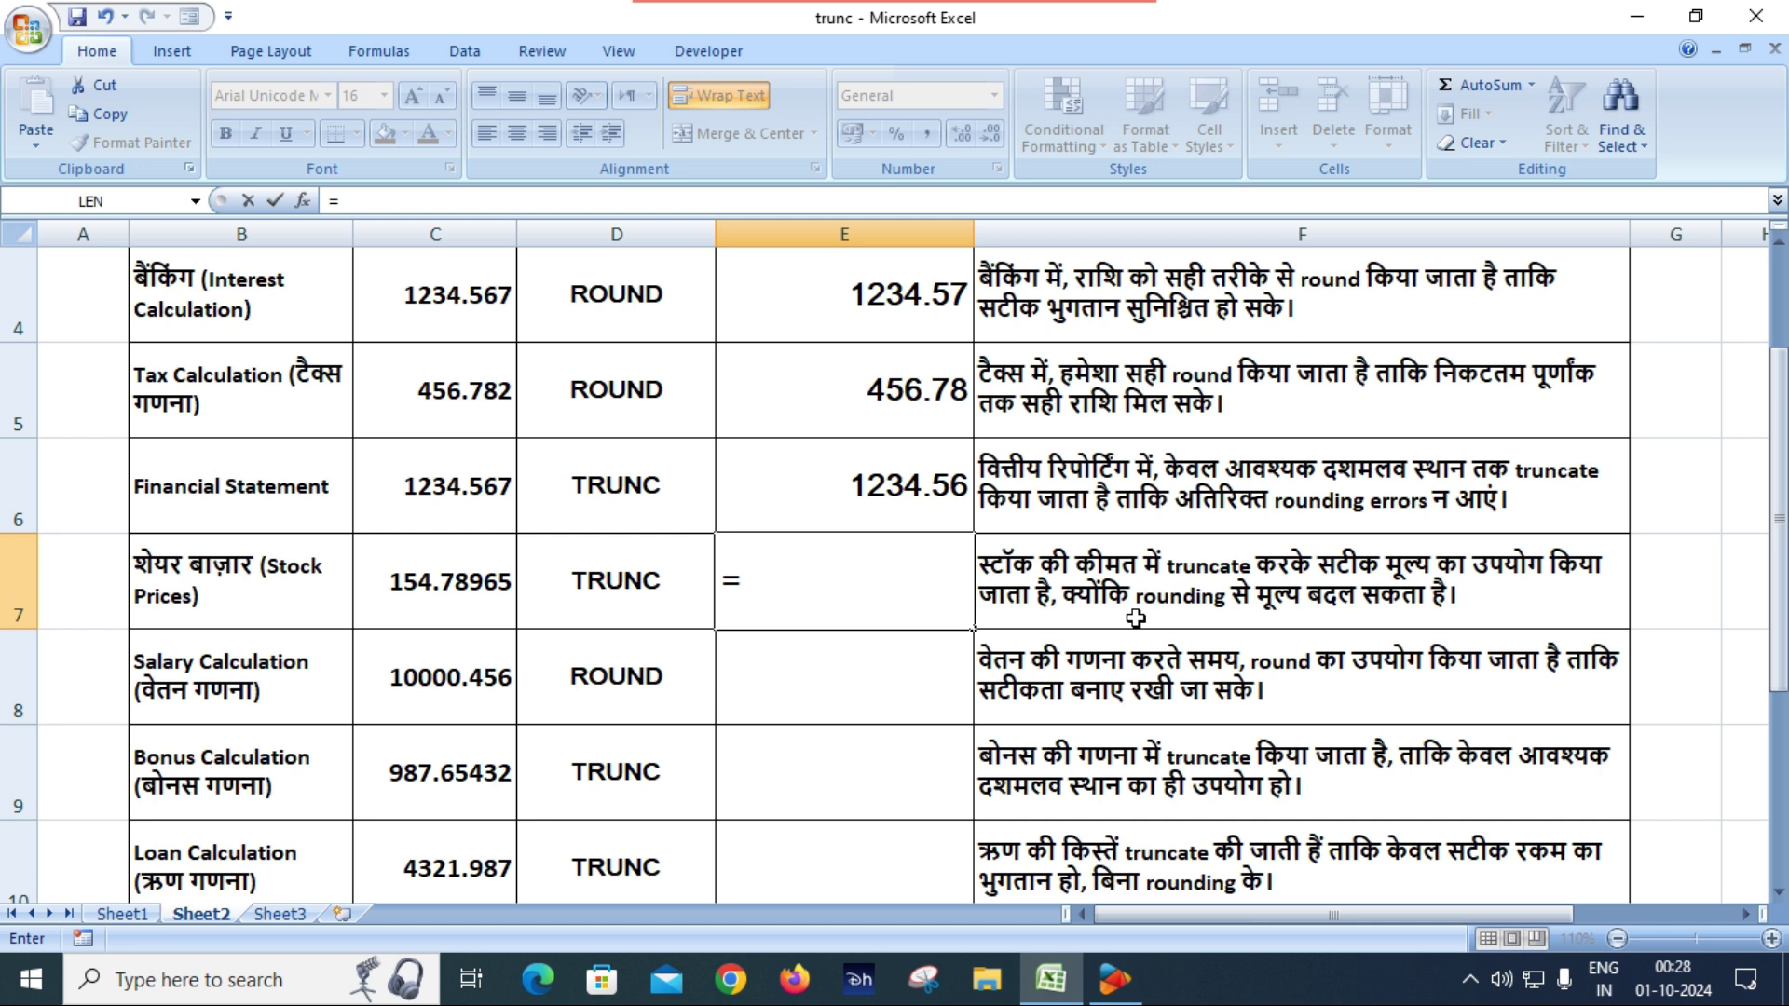
{"action": "type", "text": "trun"}
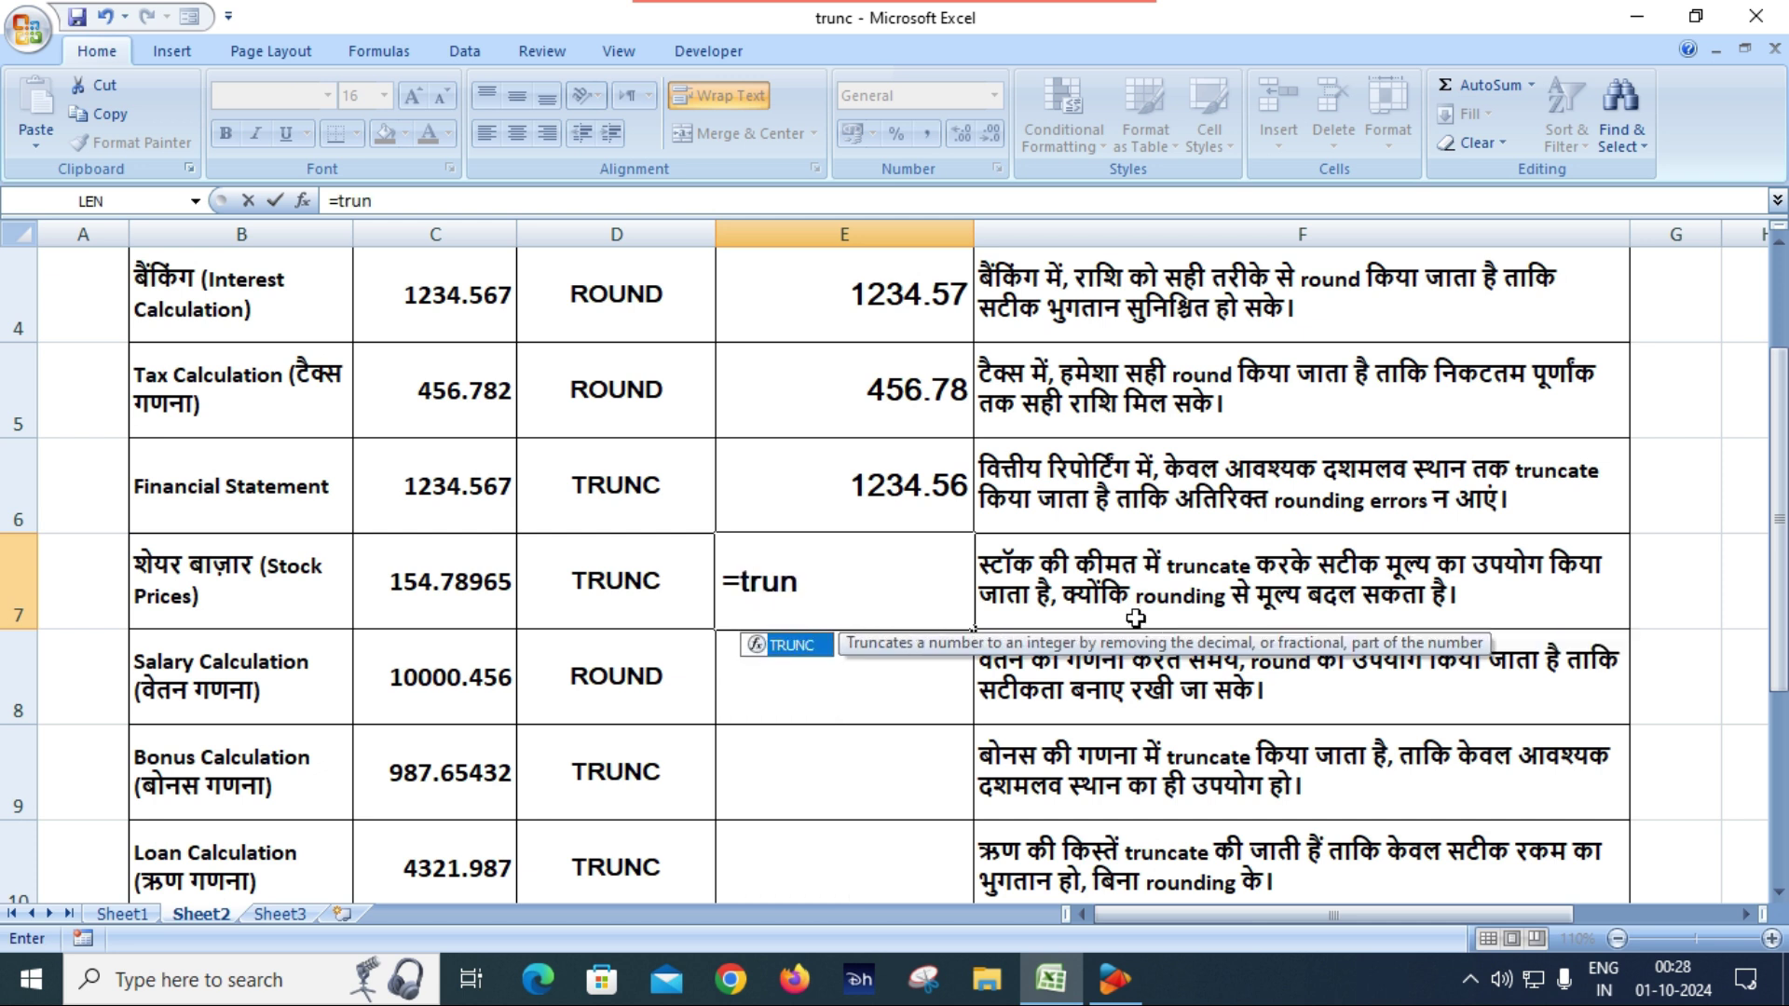
{"action": "key", "text": "Tab"}
{"action": "left_click", "coordinate": [424, 580]}
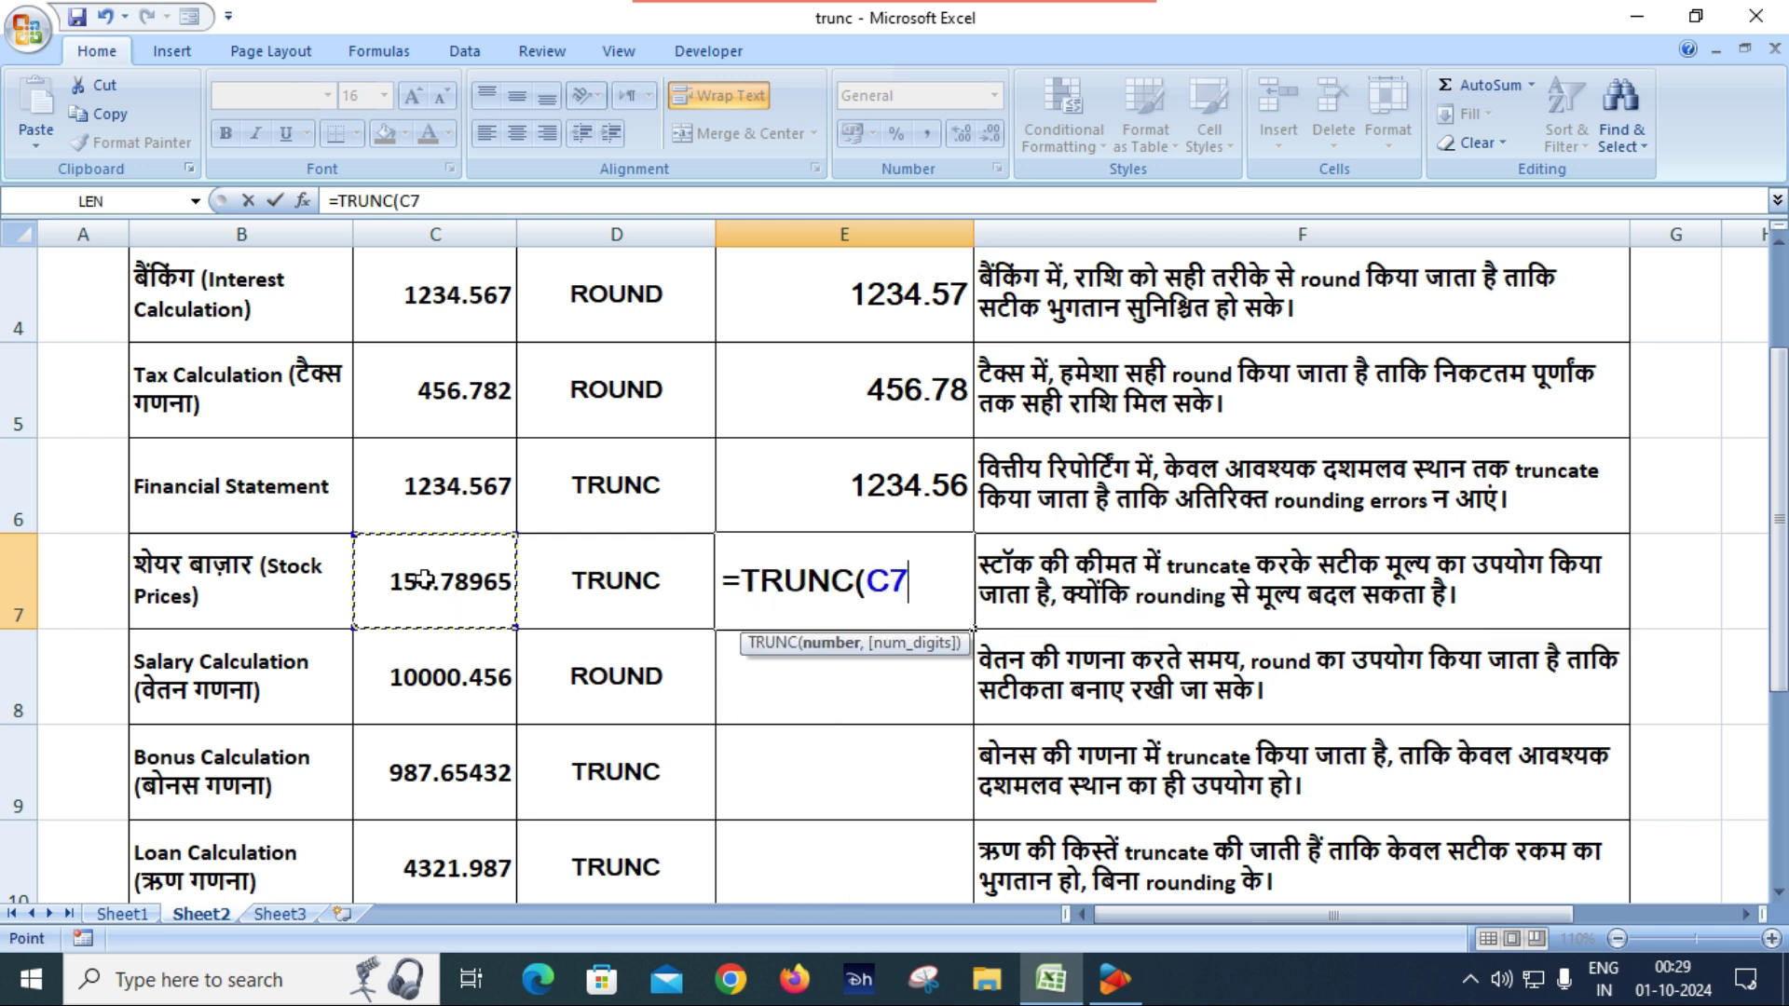
{"action": "type", "text": ","}
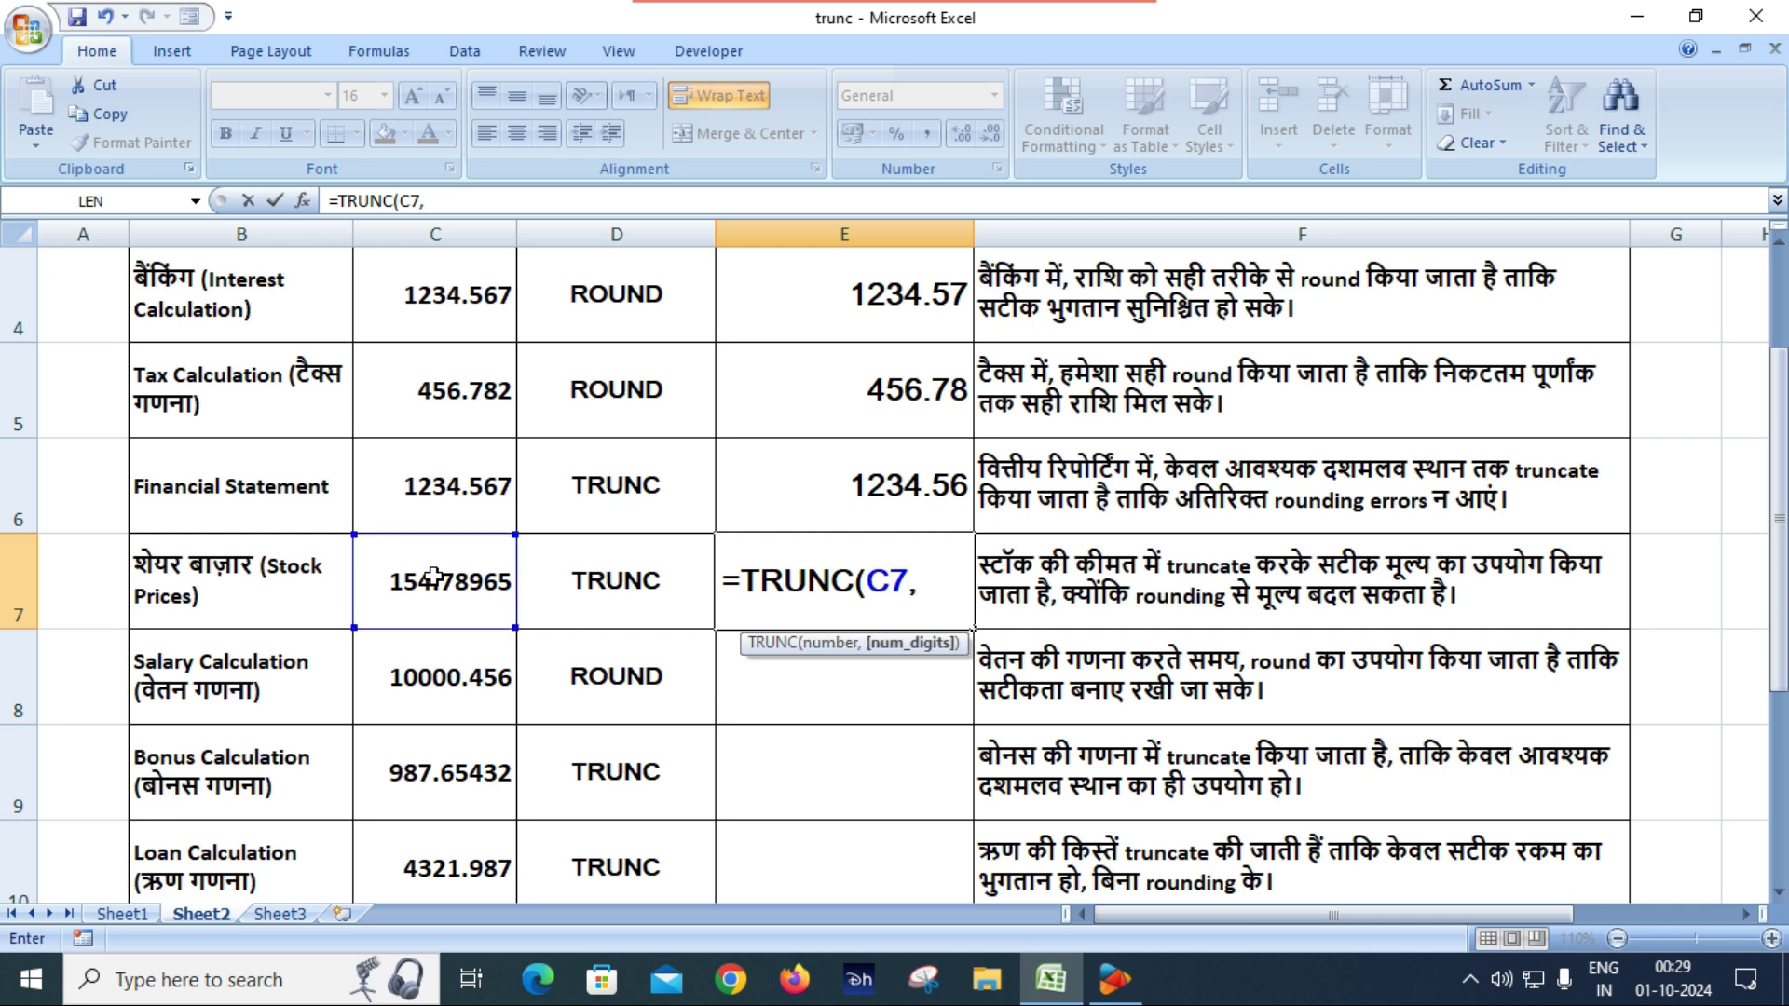
{"action": "type", "text": "3)"}
{"action": "key", "text": "Return"}
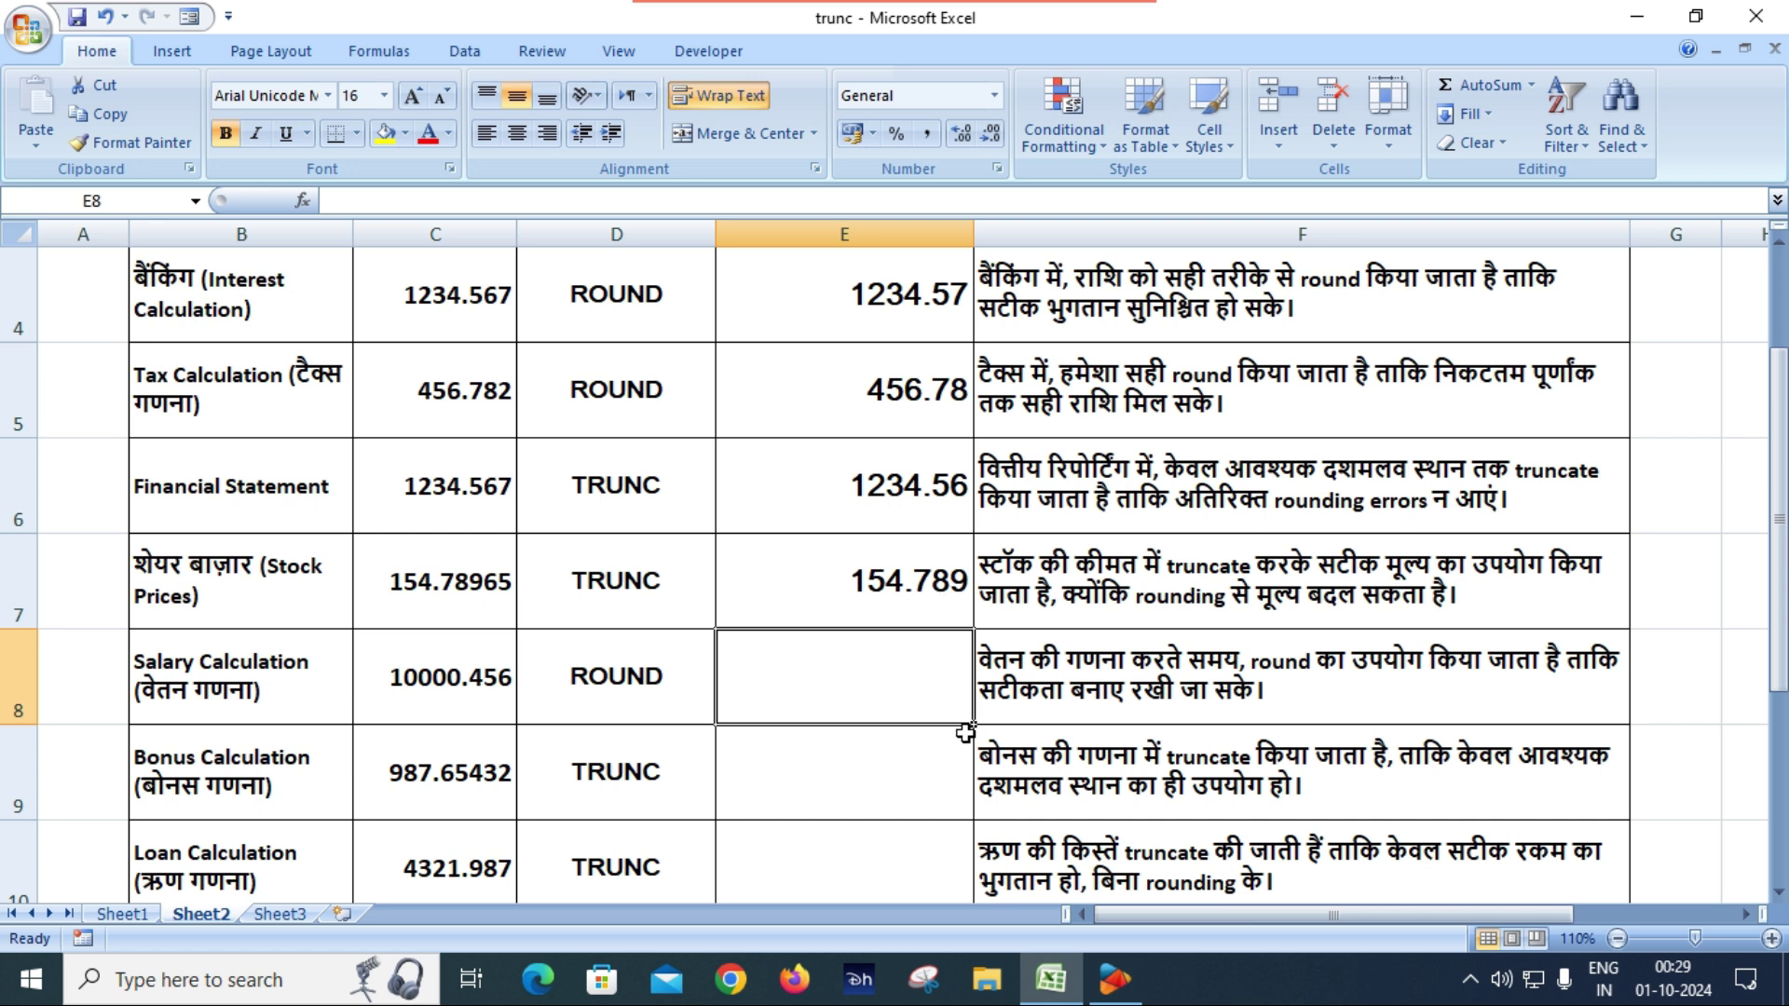
Enter =ROUND(C7,3) in E8 and compare its result with the TRUNC formula in E7.
{"action": "type", "text": "=rou"}
{"action": "key", "text": "Tab"}
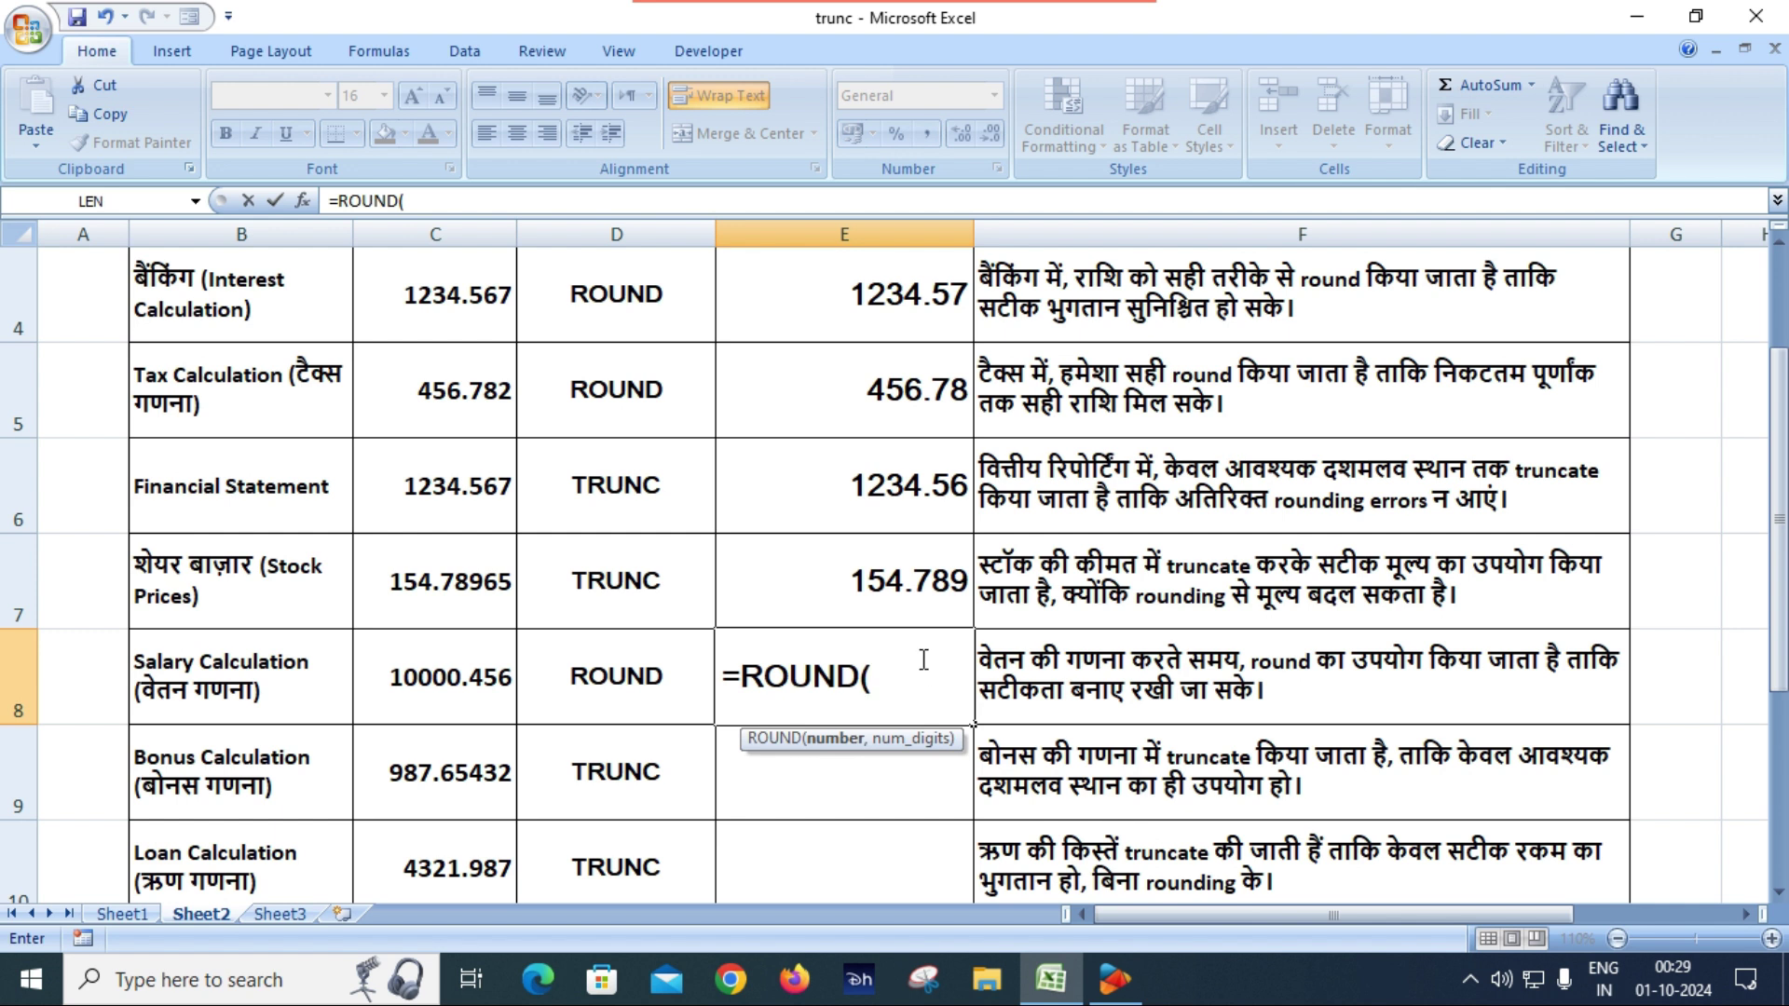
{"action": "left_click", "coordinate": [456, 594]}
{"action": "type", "text": ",3"}
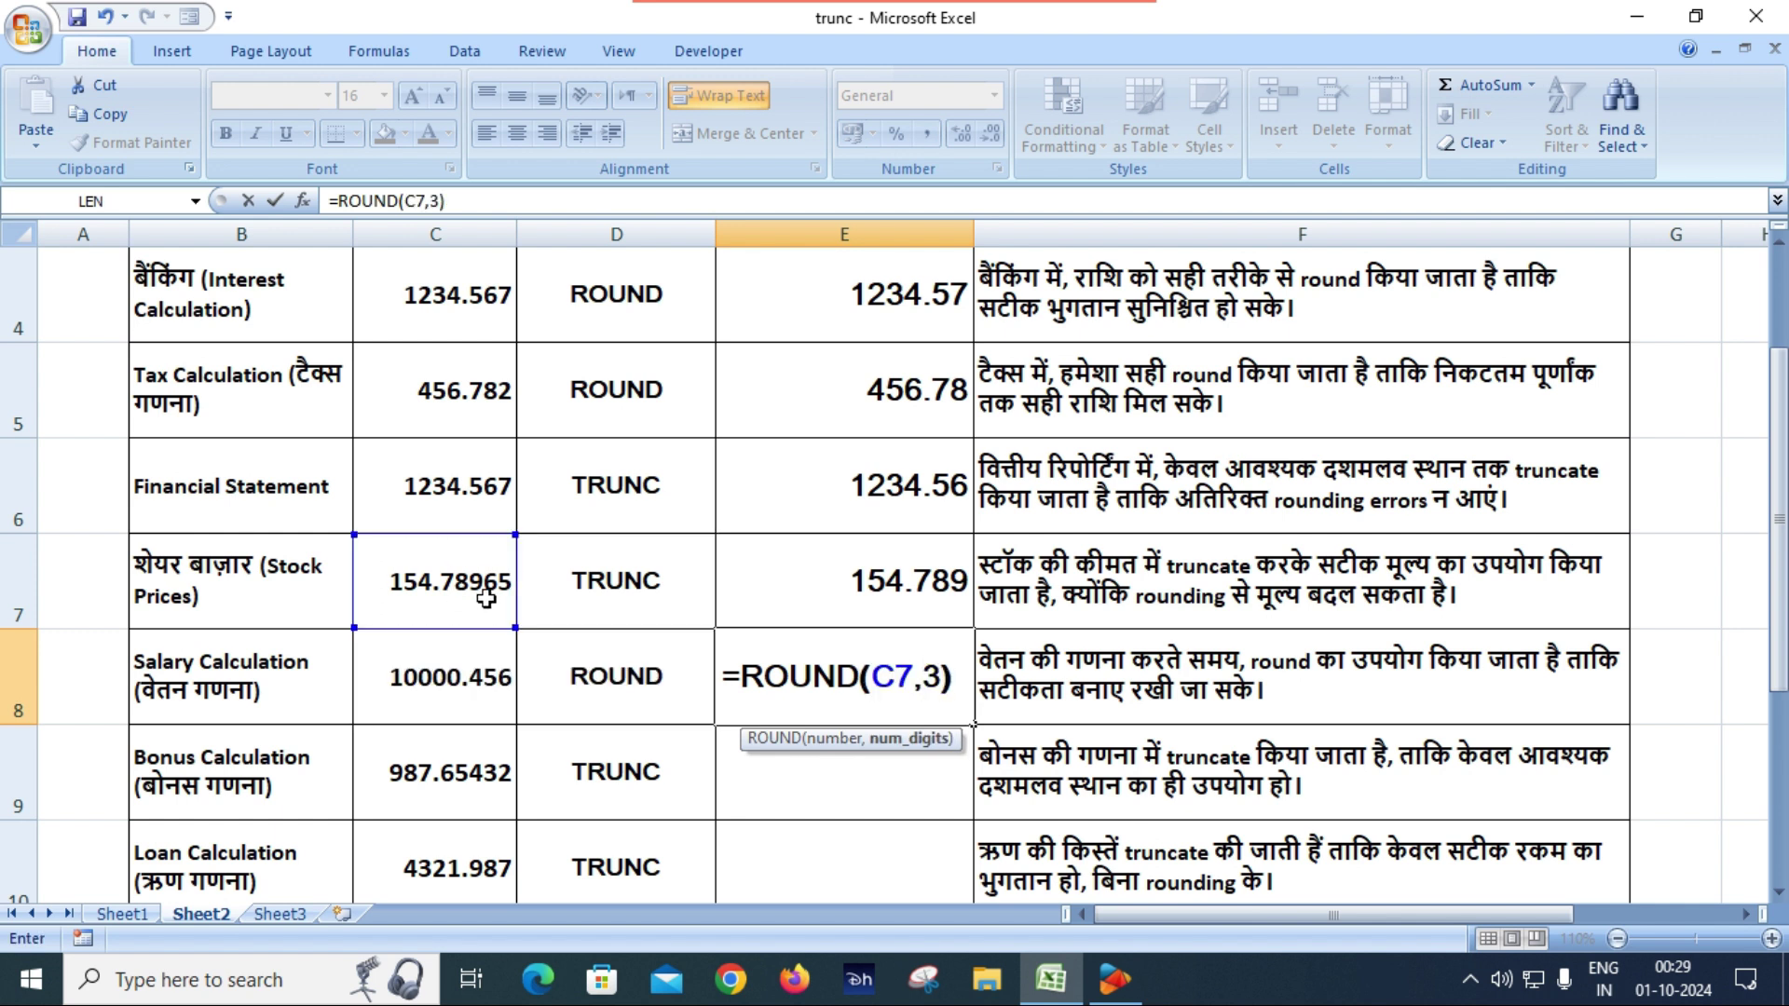
{"action": "type", "text": ")"}
{"action": "key", "text": "Return"}
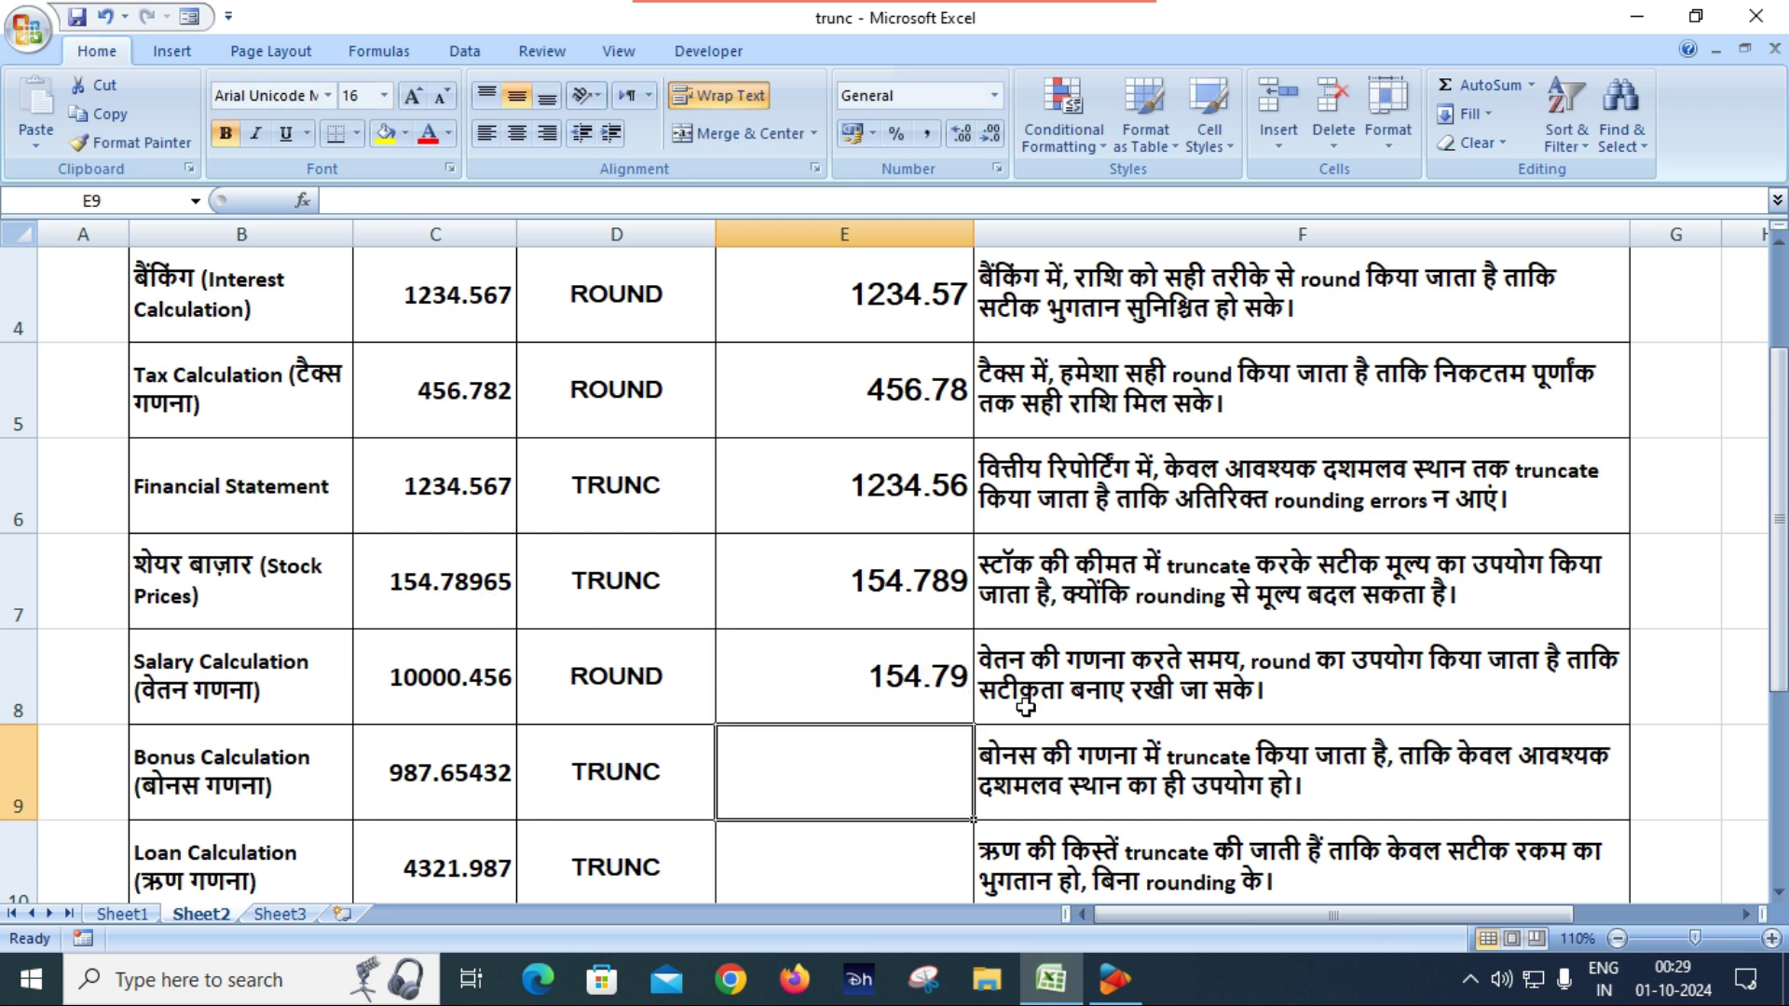
{"action": "left_click", "coordinate": [932, 694]}
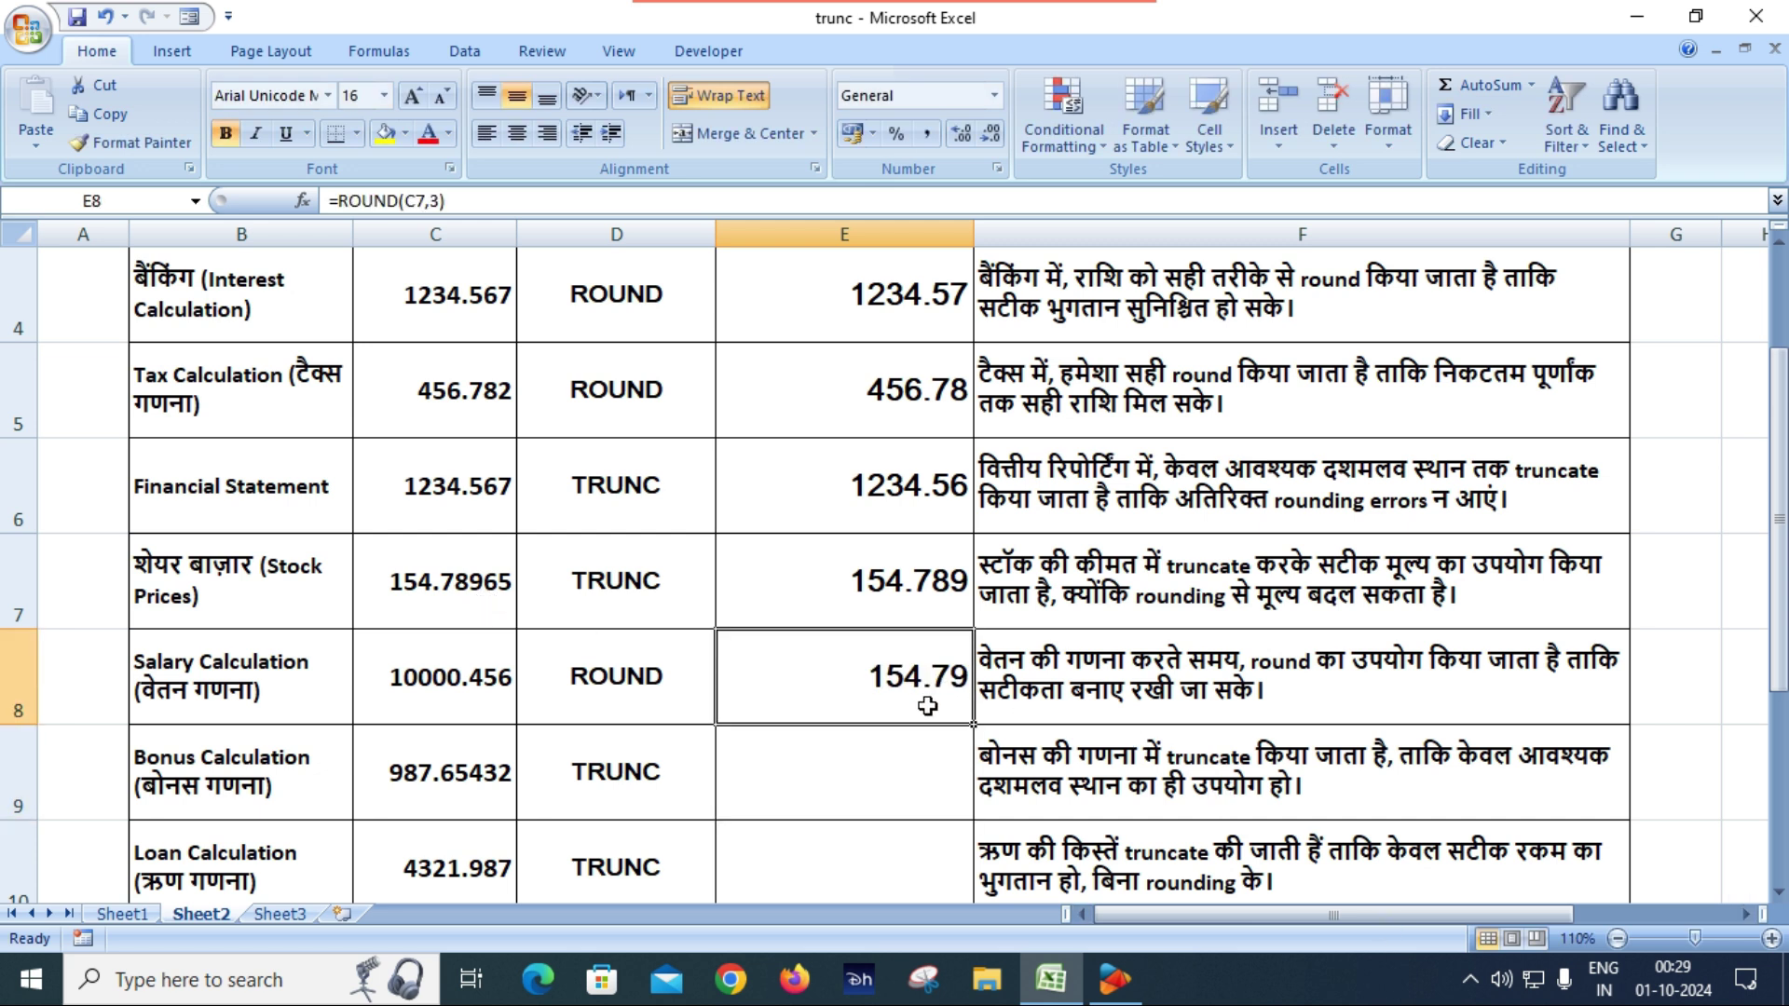
{"action": "left_click", "coordinate": [894, 608]}
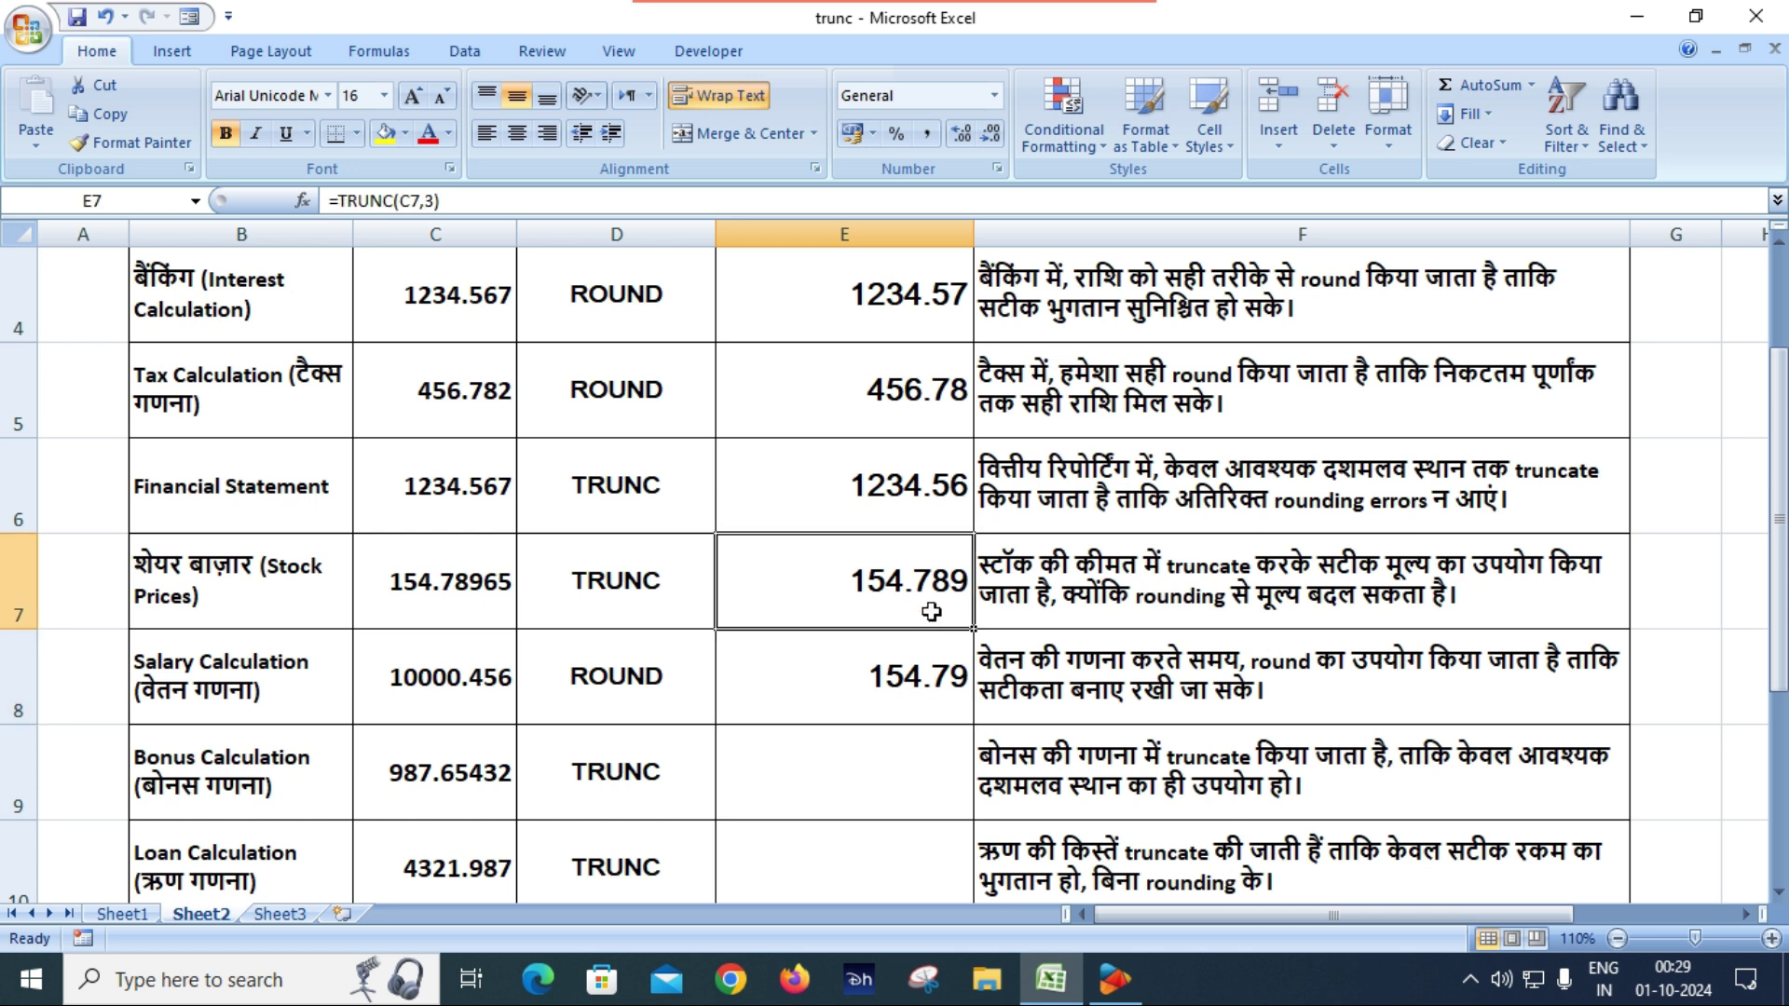
Inspect the ROUND comparison formula in E8 and clear it from the cell.
{"action": "double_click", "coordinate": [943, 682]}
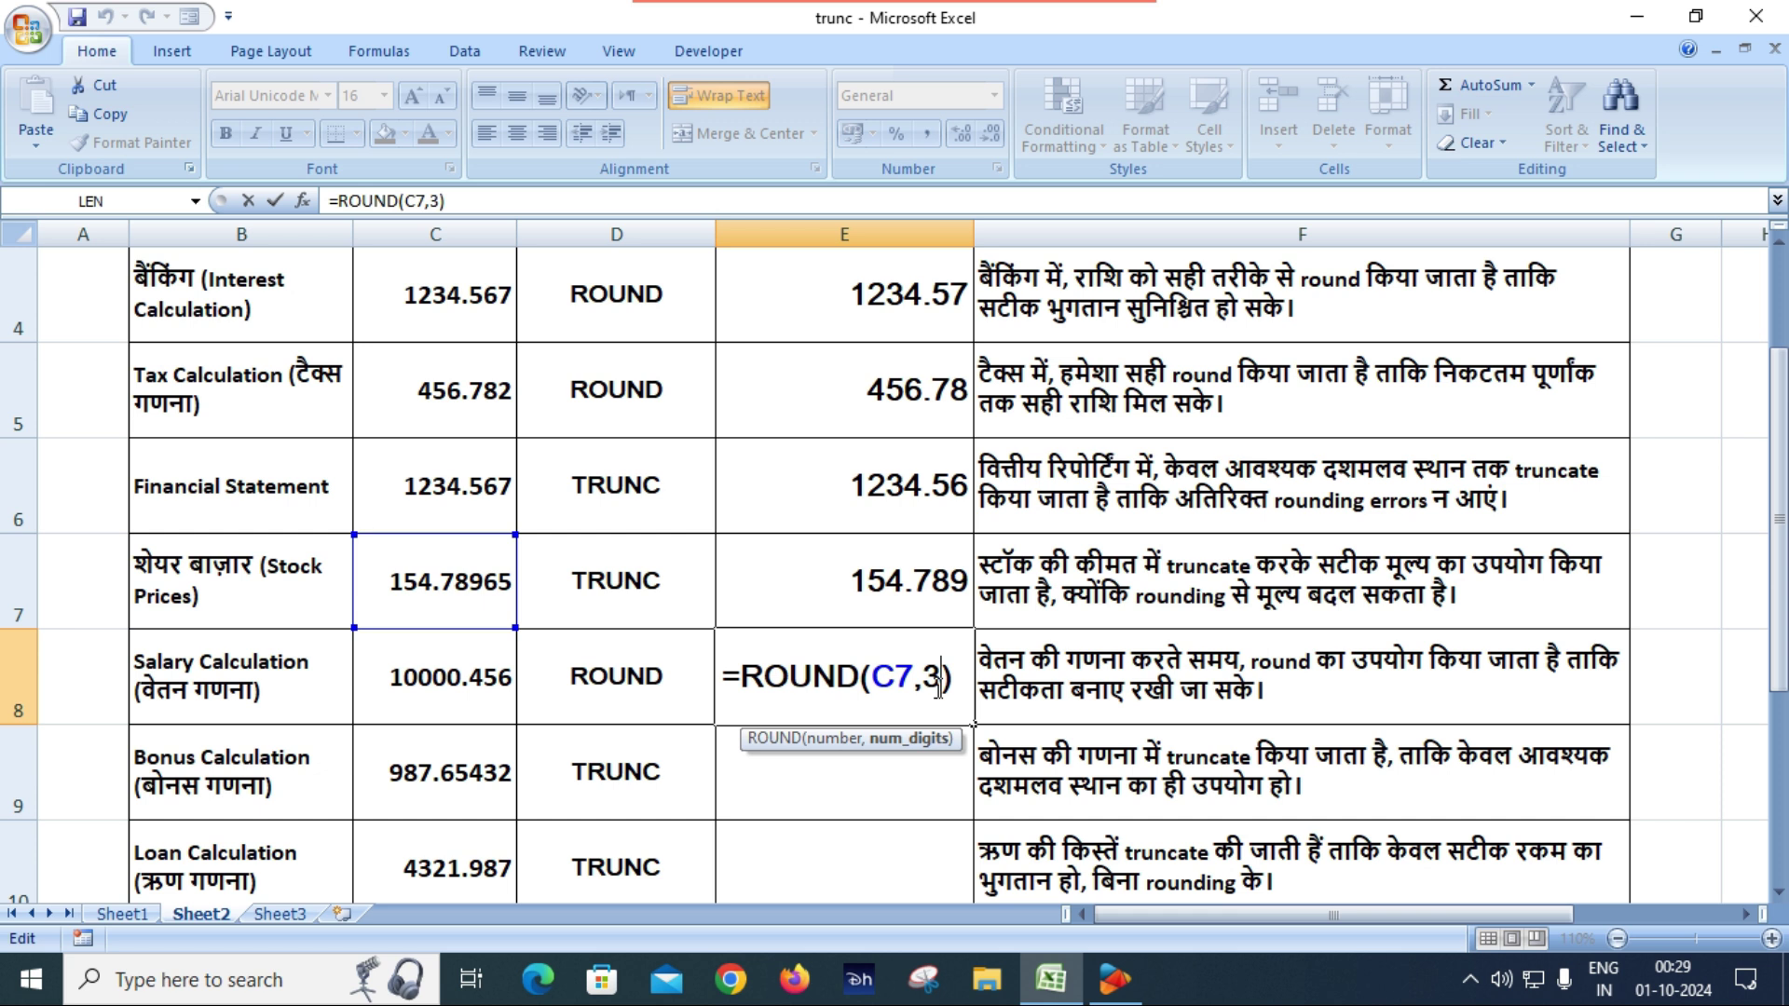
{"action": "key", "text": "Escape"}
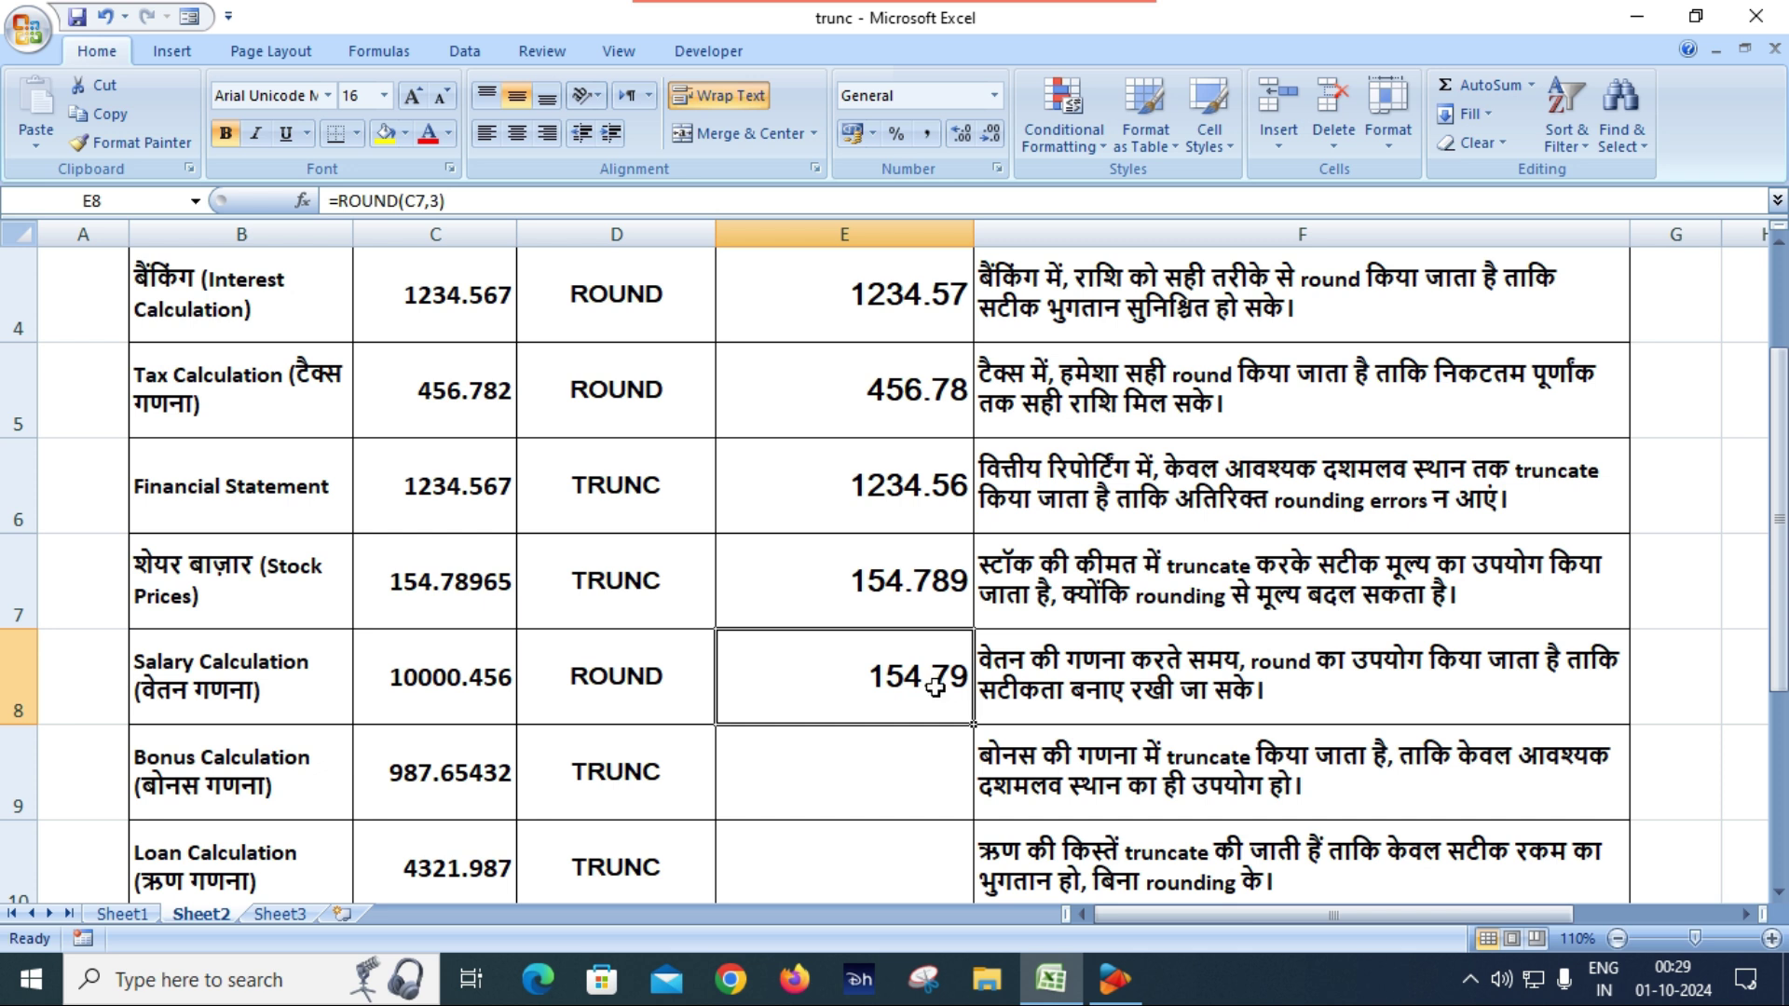
{"action": "key", "text": "Delete"}
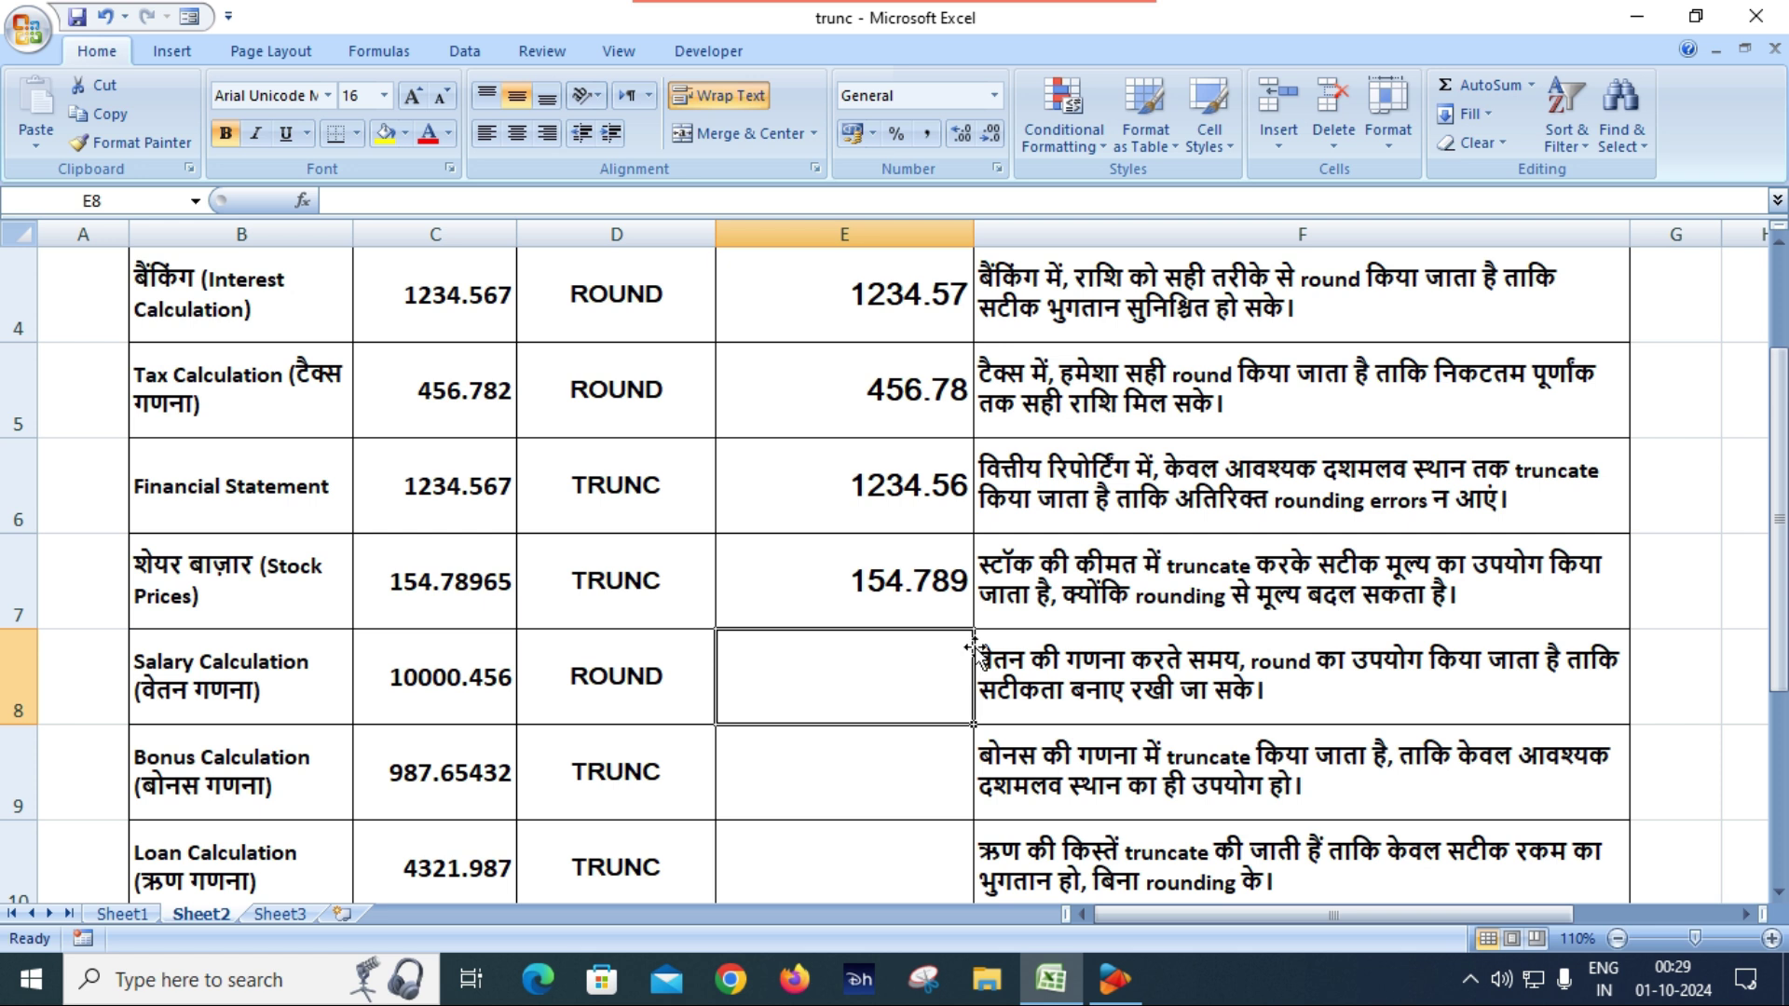
Enter =ROUND(C8,2) in E8 for the Salary Calculation use case and check the result.
{"action": "scroll", "coordinate": [978, 634], "scroll_direction": "down", "scroll_amount": 1}
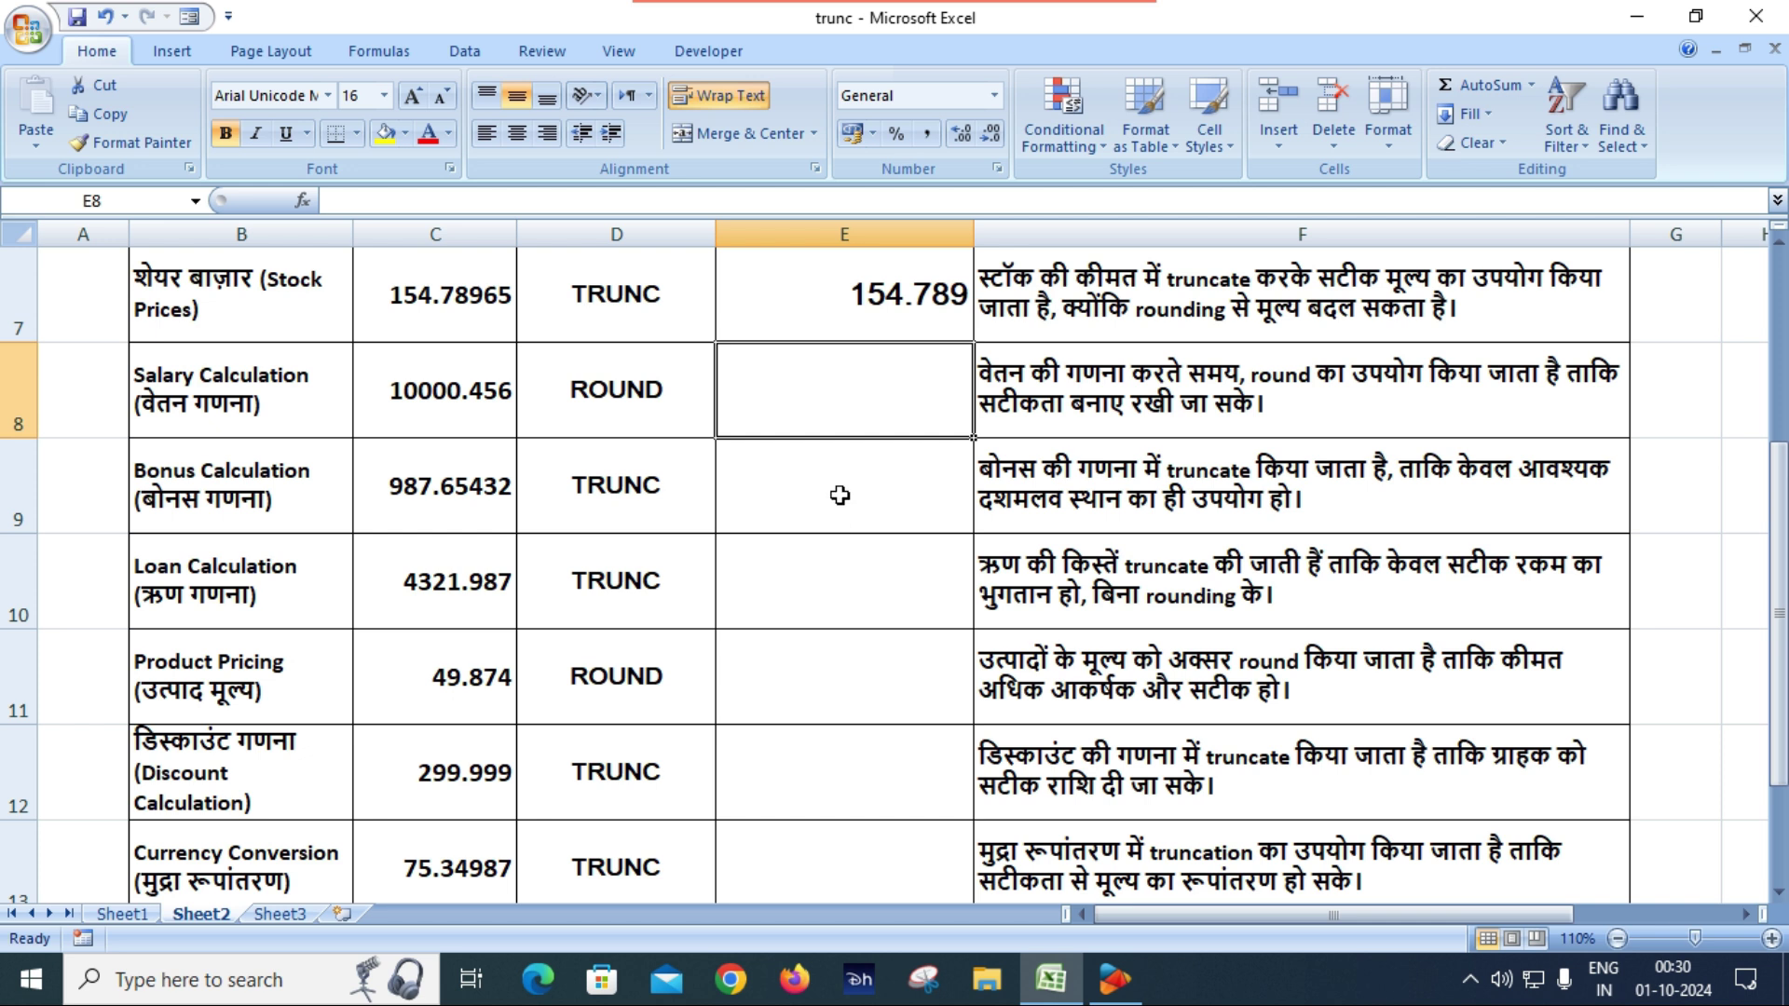
{"action": "scroll", "coordinate": [843, 503], "scroll_direction": "up", "scroll_amount": 2}
{"action": "scroll", "coordinate": [851, 512], "scroll_direction": "down", "scroll_amount": 1}
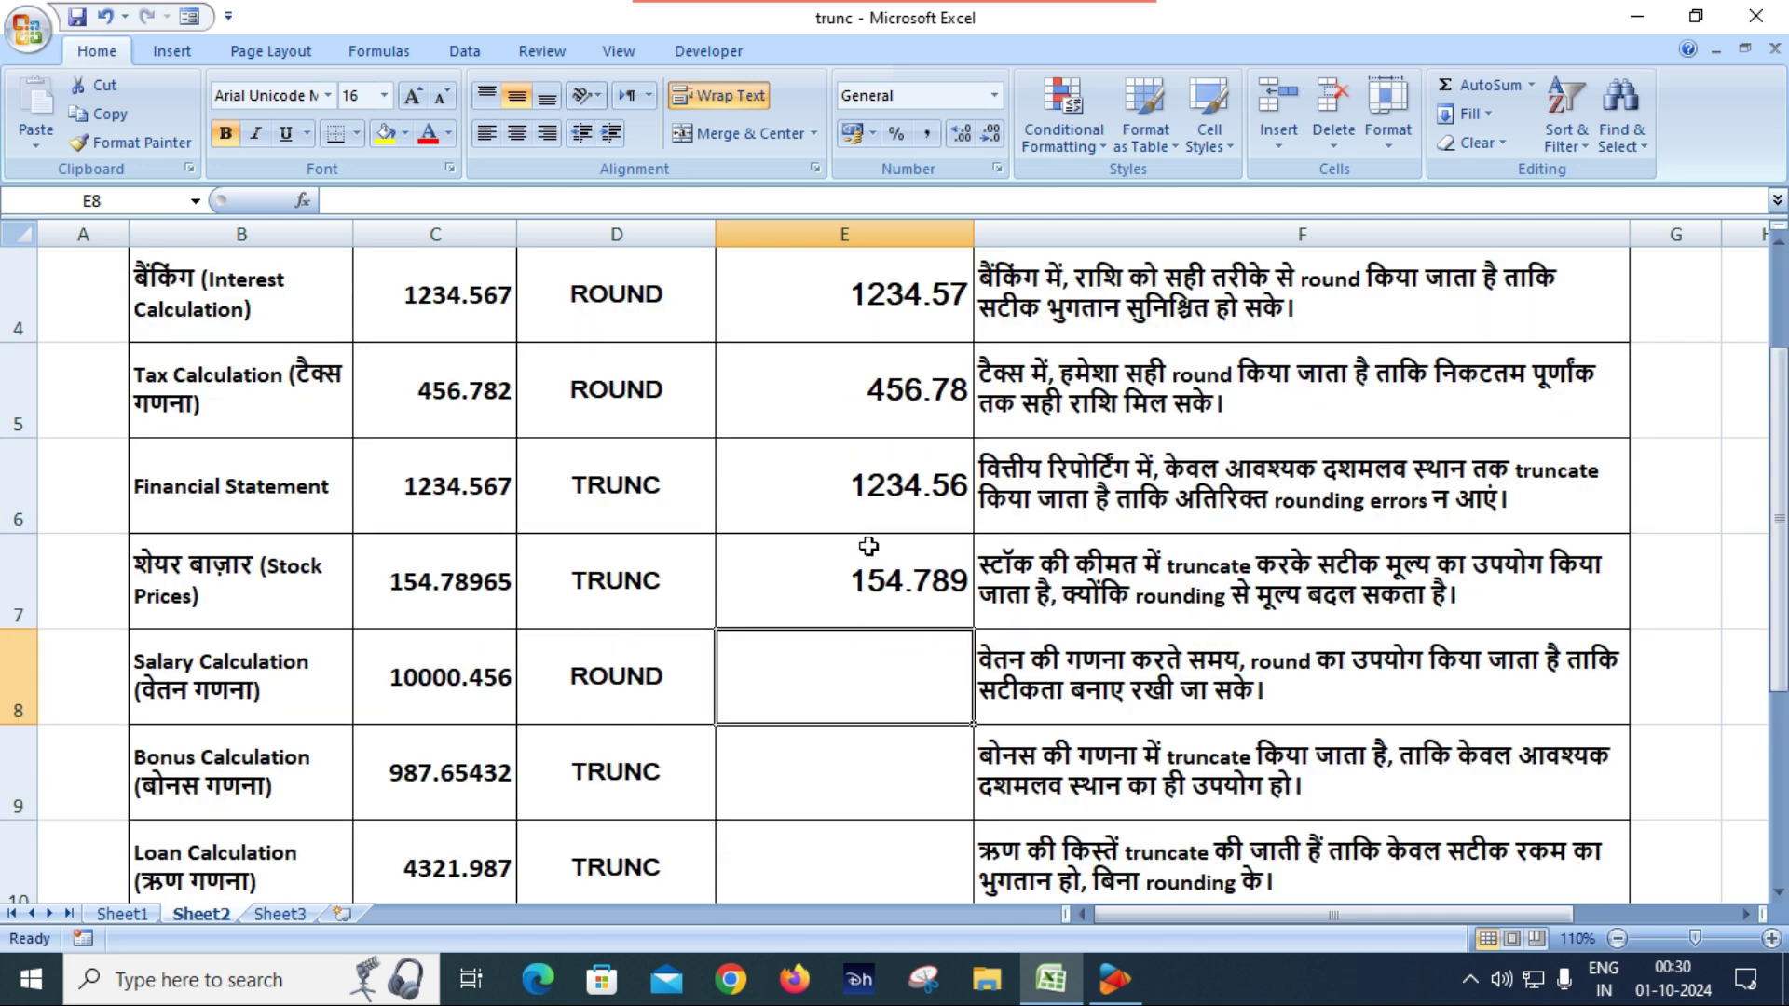
{"action": "scroll", "coordinate": [871, 569], "scroll_direction": "down", "scroll_amount": 1}
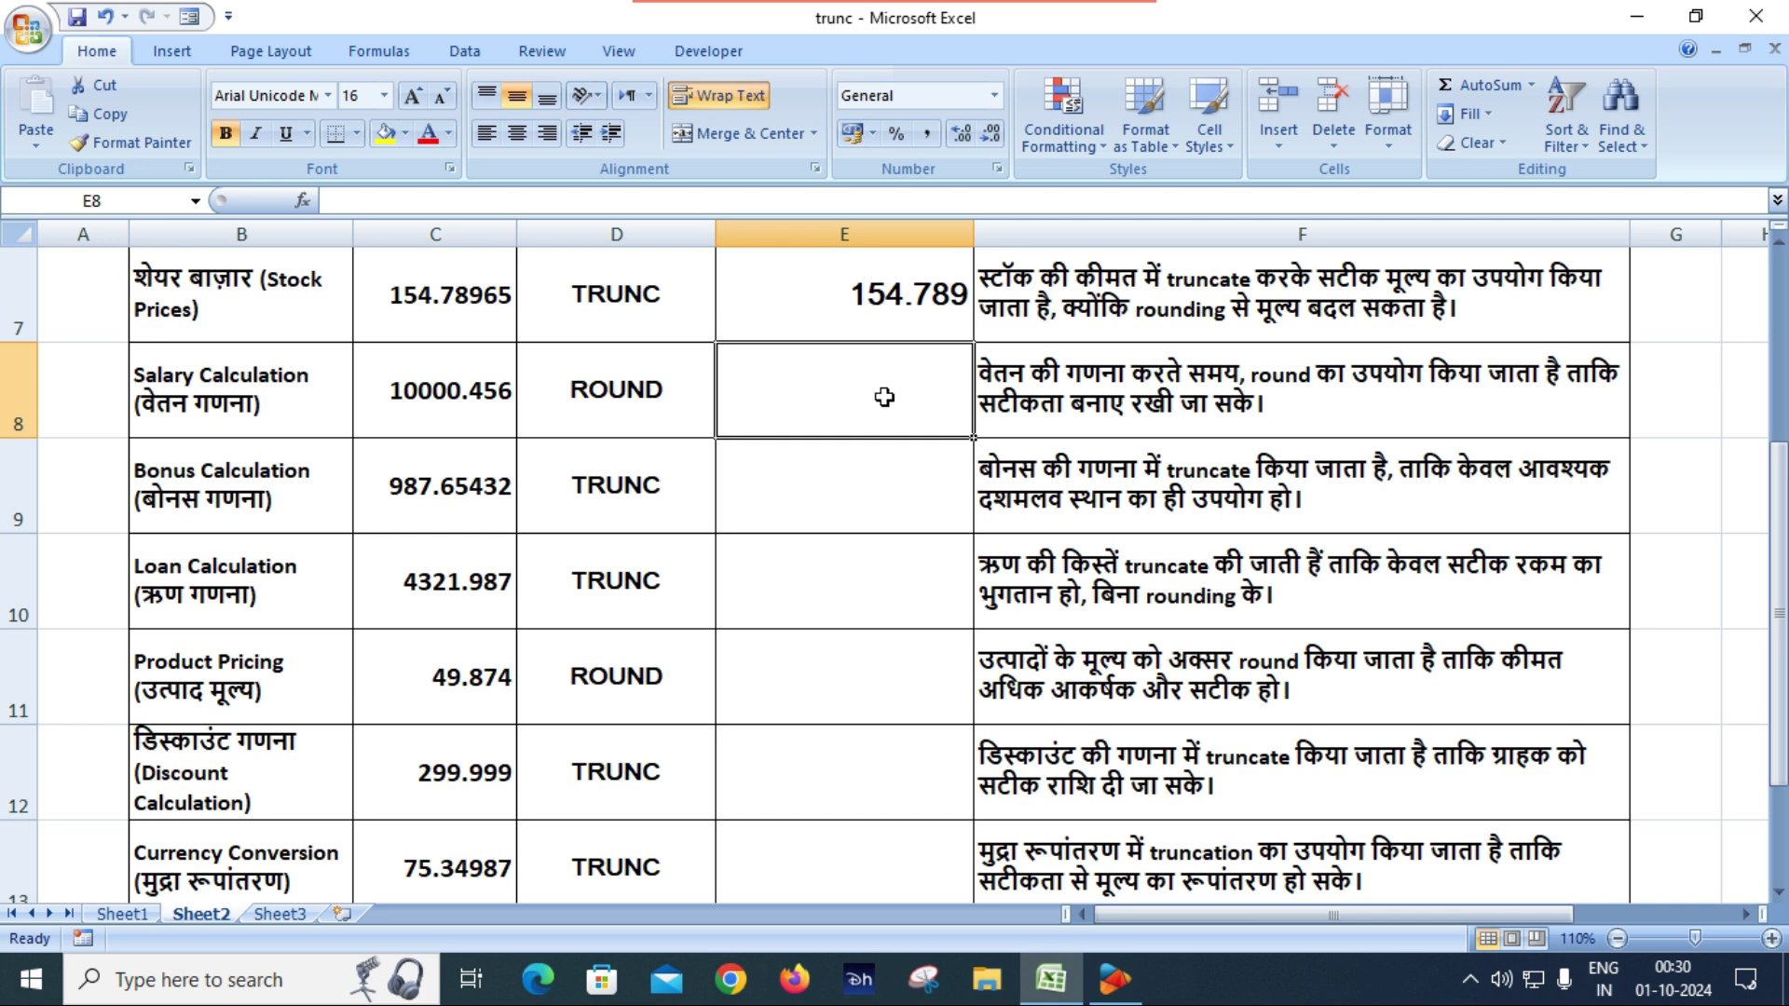
{"action": "left_click", "coordinate": [436, 411]}
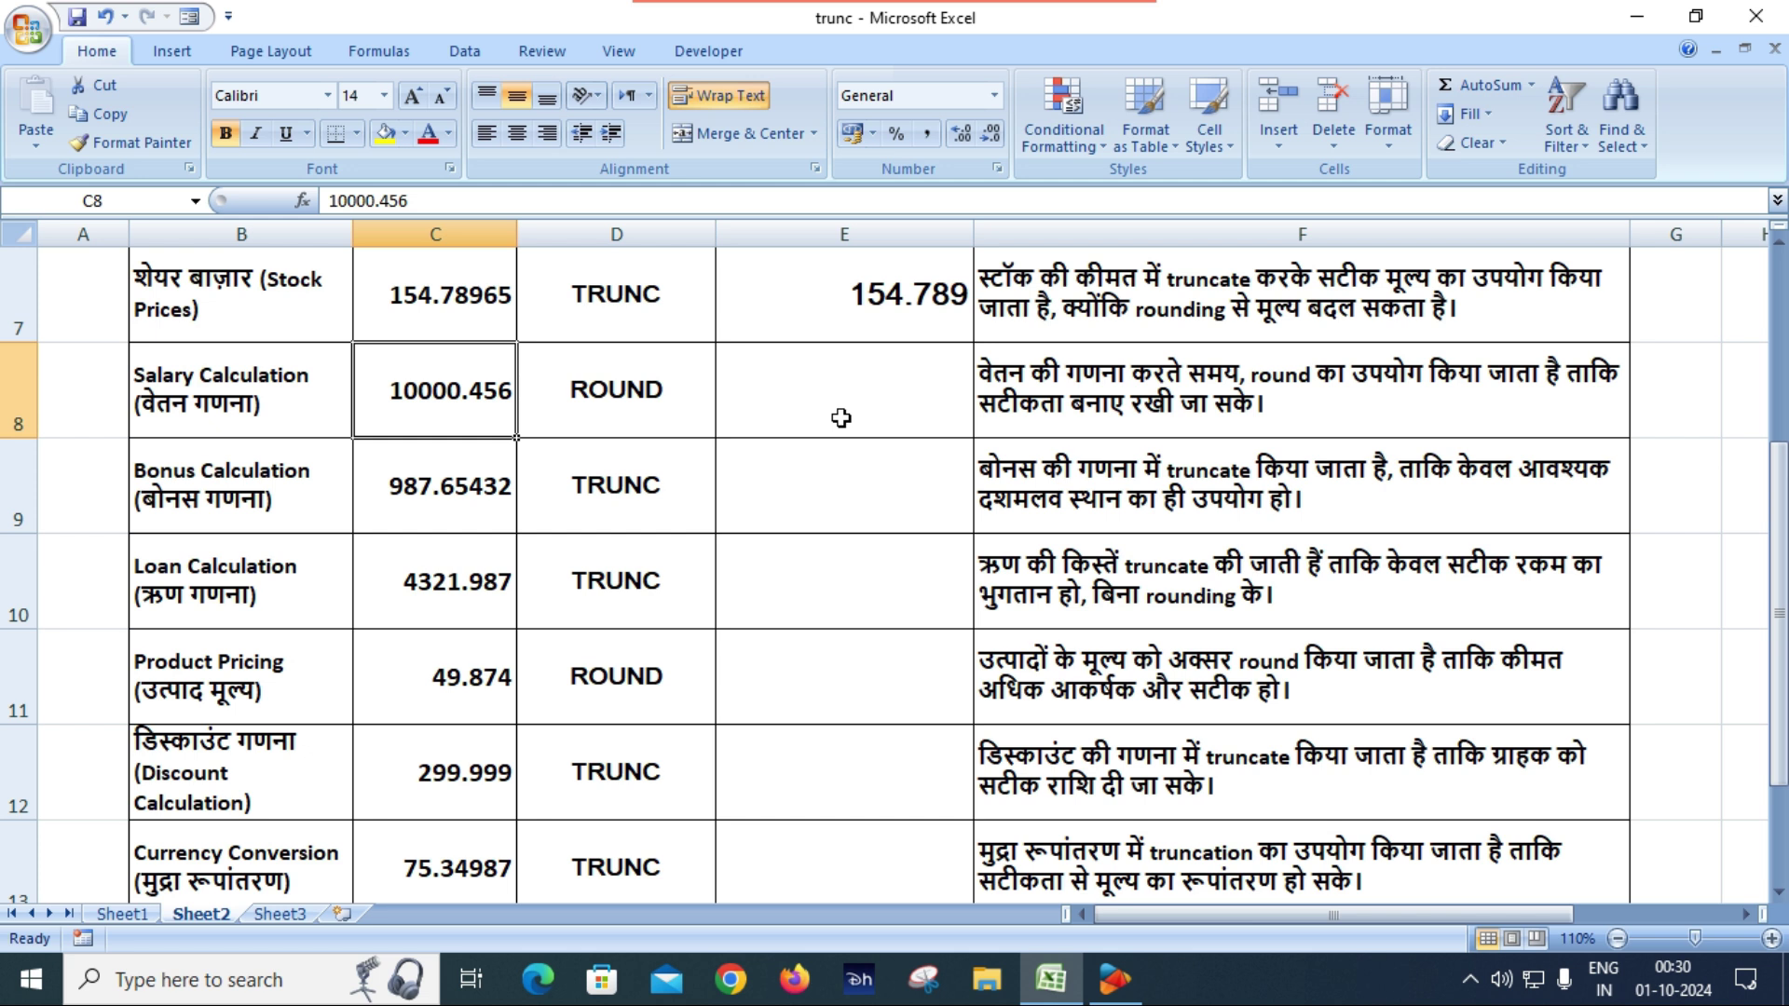
{"action": "left_click", "coordinate": [840, 417]}
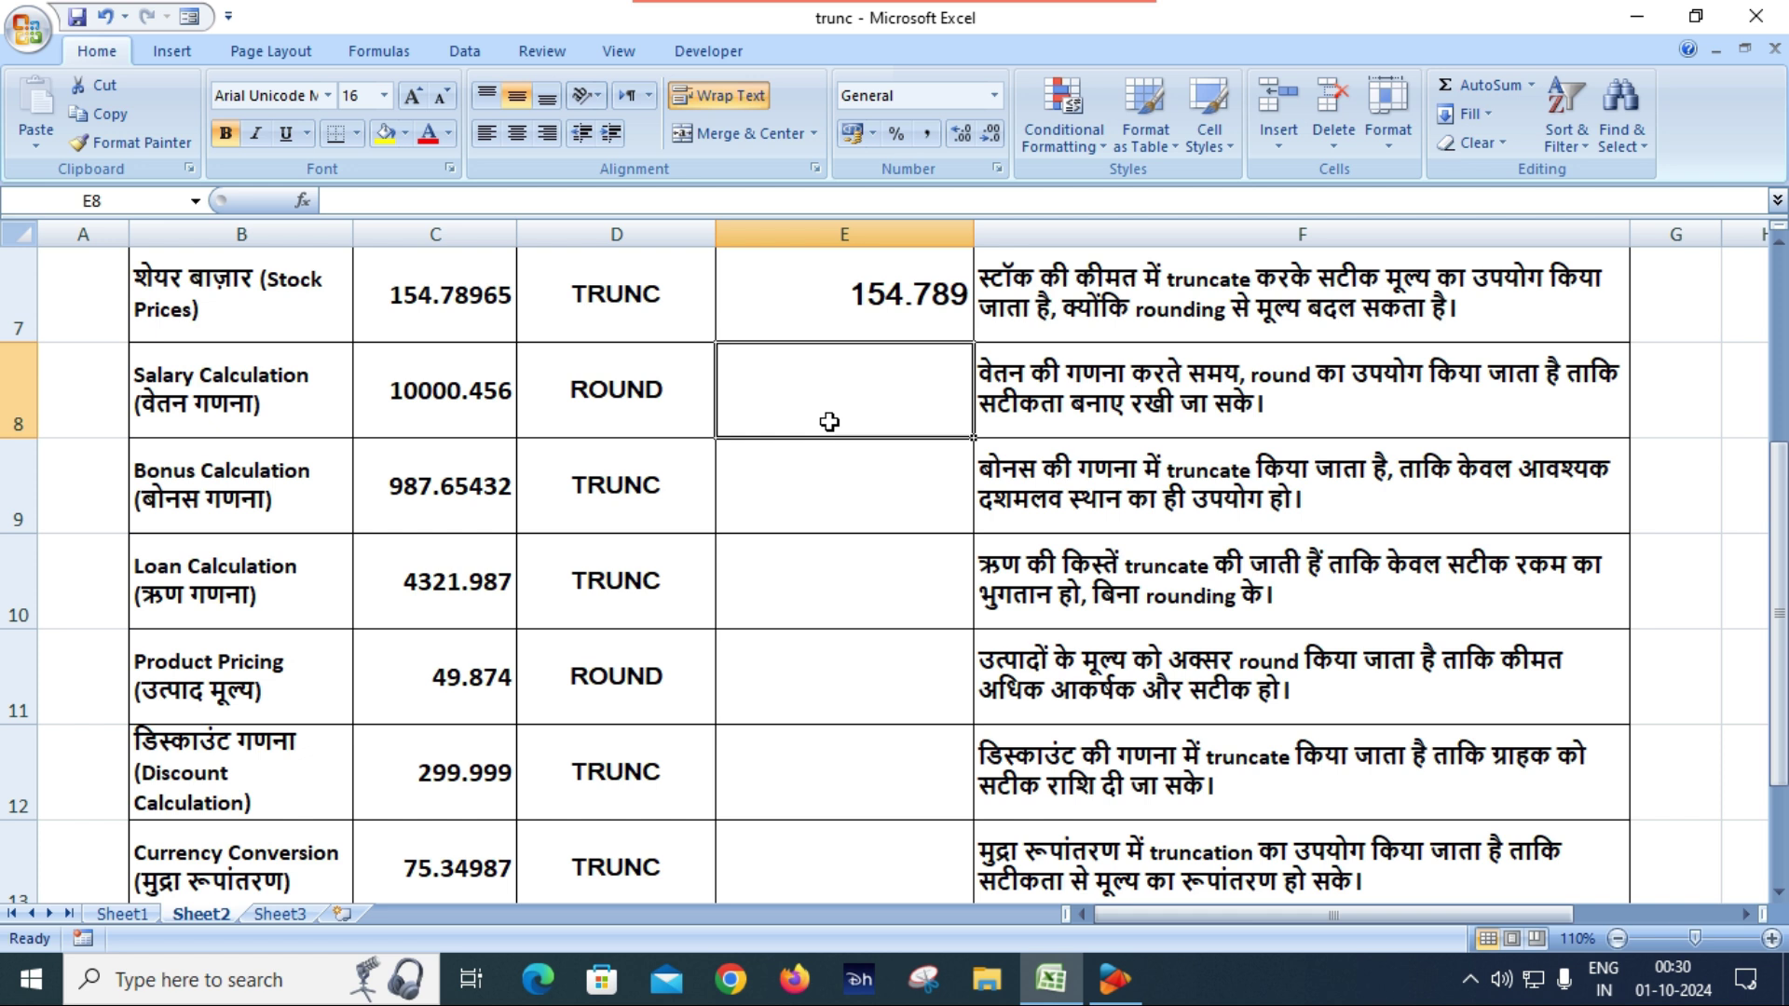
{"action": "type", "text": "=roa"}
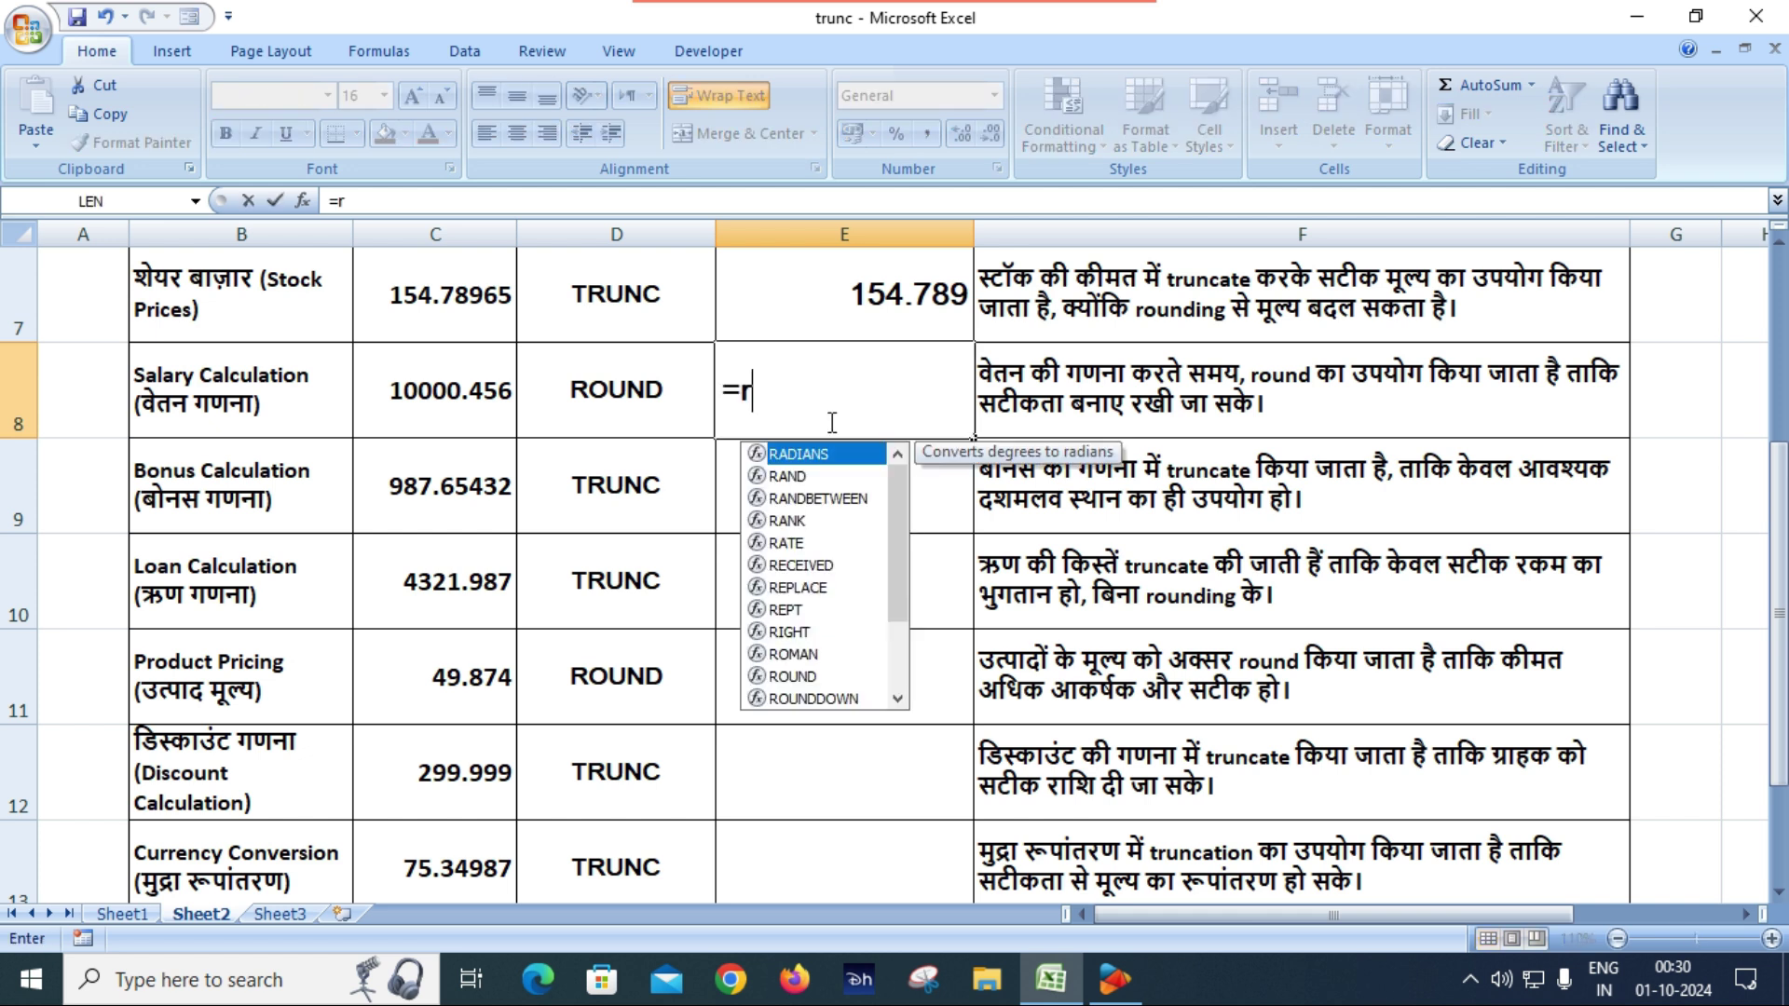
{"action": "key", "text": "BackSpace"}
{"action": "type", "text": "u"}
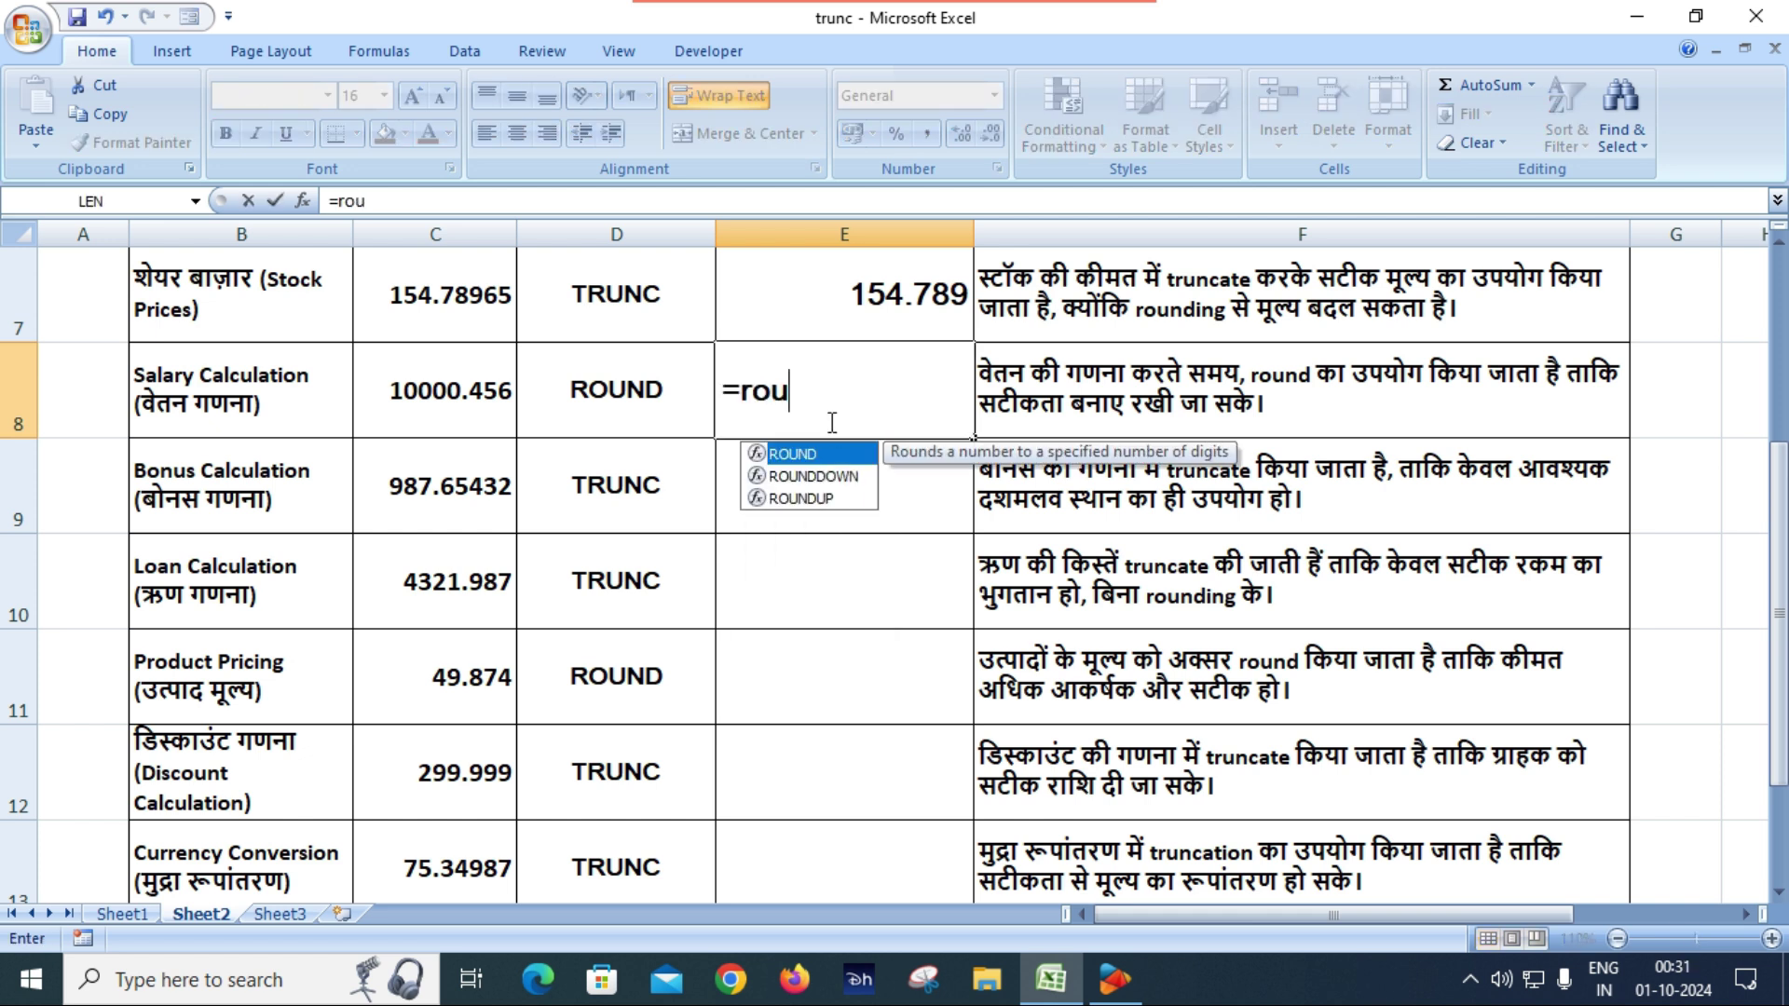
{"action": "key", "text": "Tab"}
{"action": "left_click", "coordinate": [459, 402]}
{"action": "type", "text": ",2"}
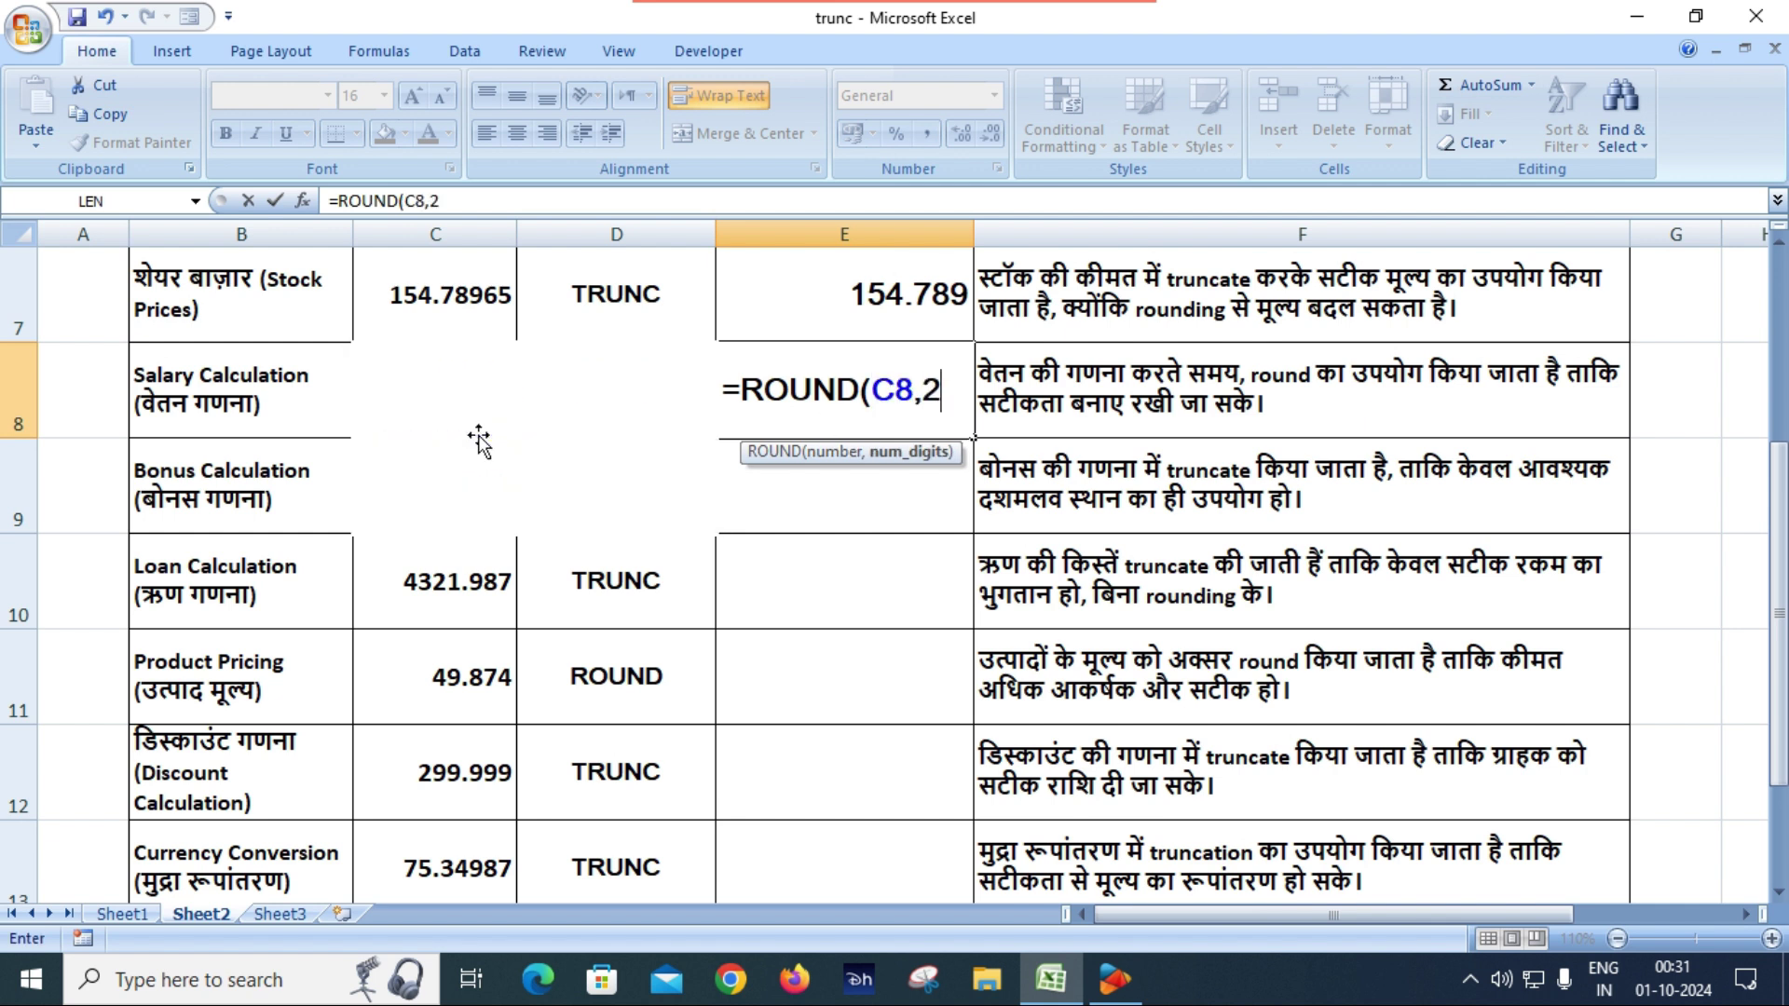
{"action": "type", "text": ")"}
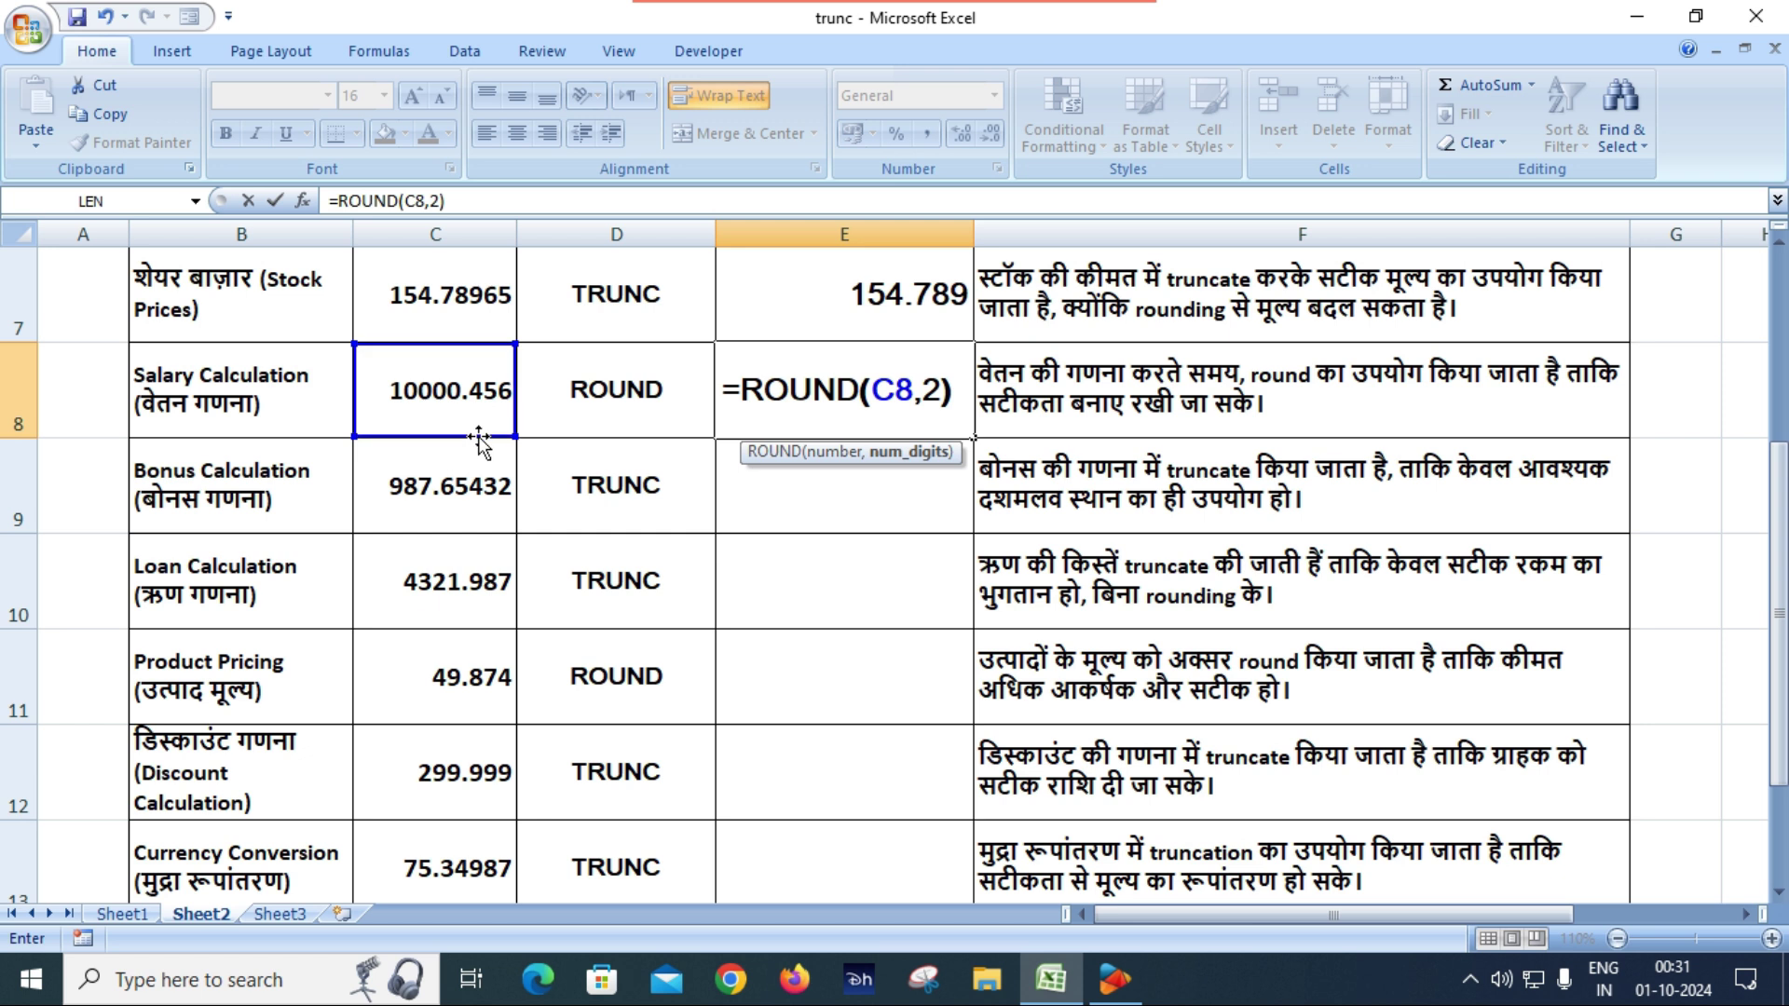
{"action": "key", "text": "Return"}
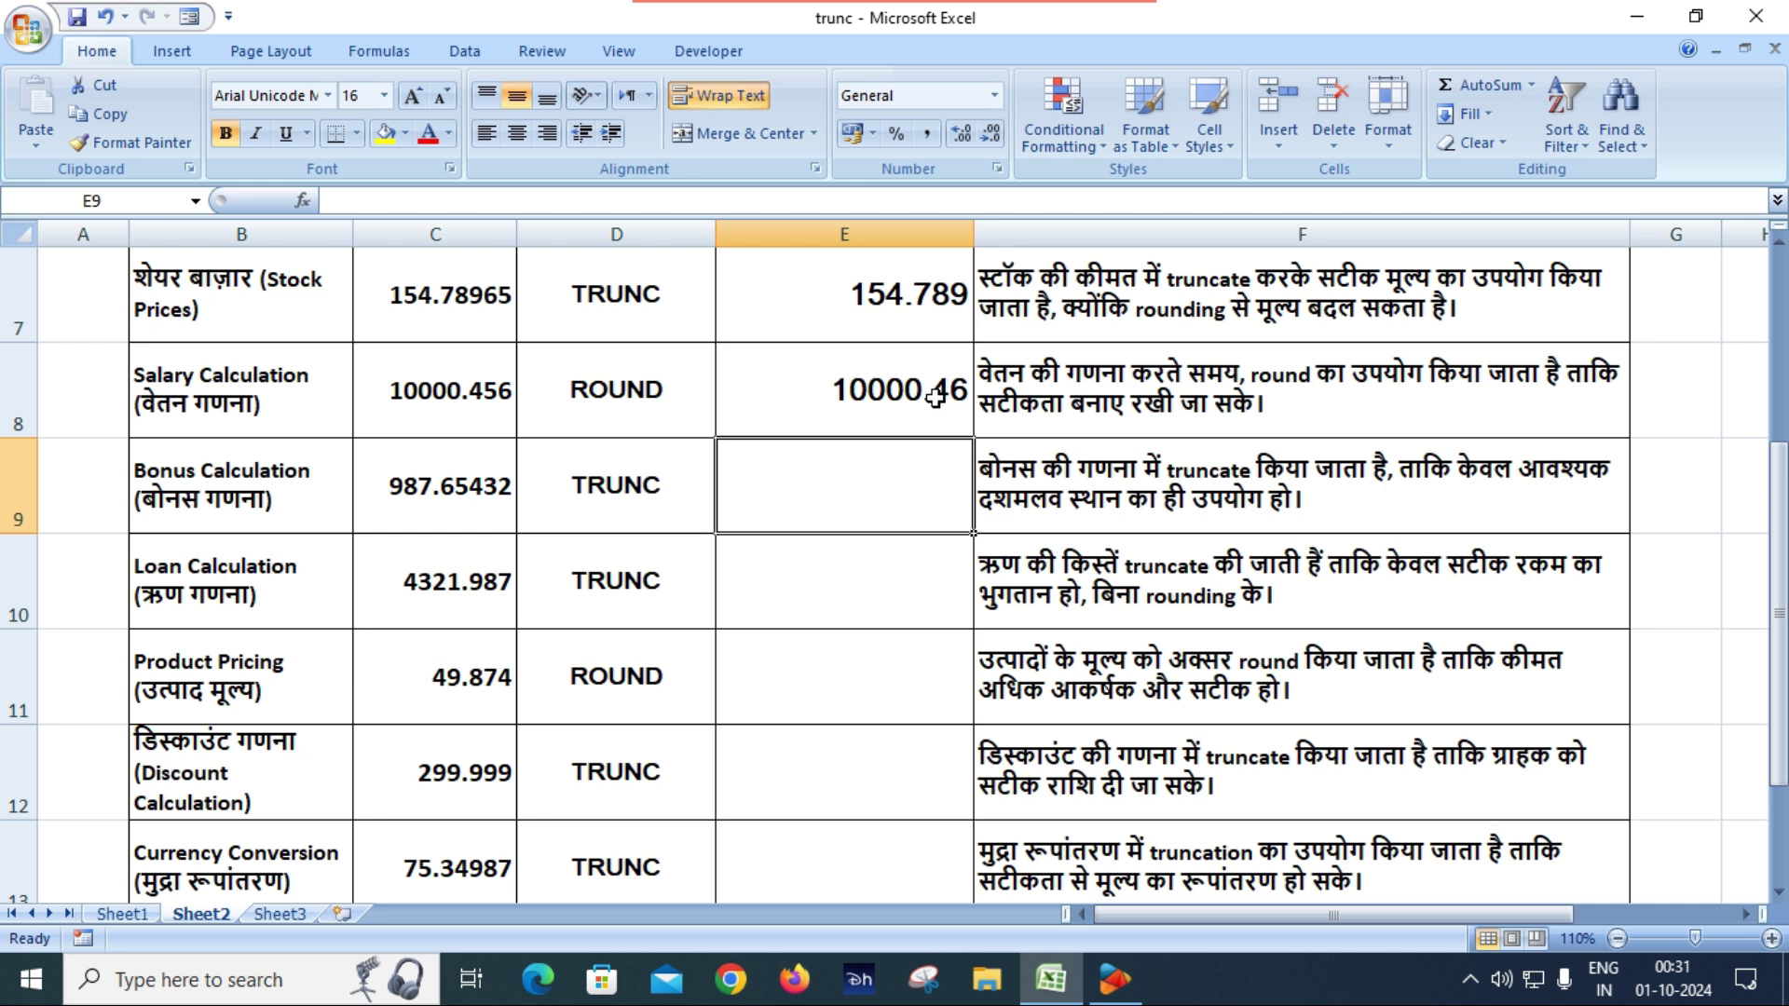
{"action": "left_click", "coordinate": [941, 397]}
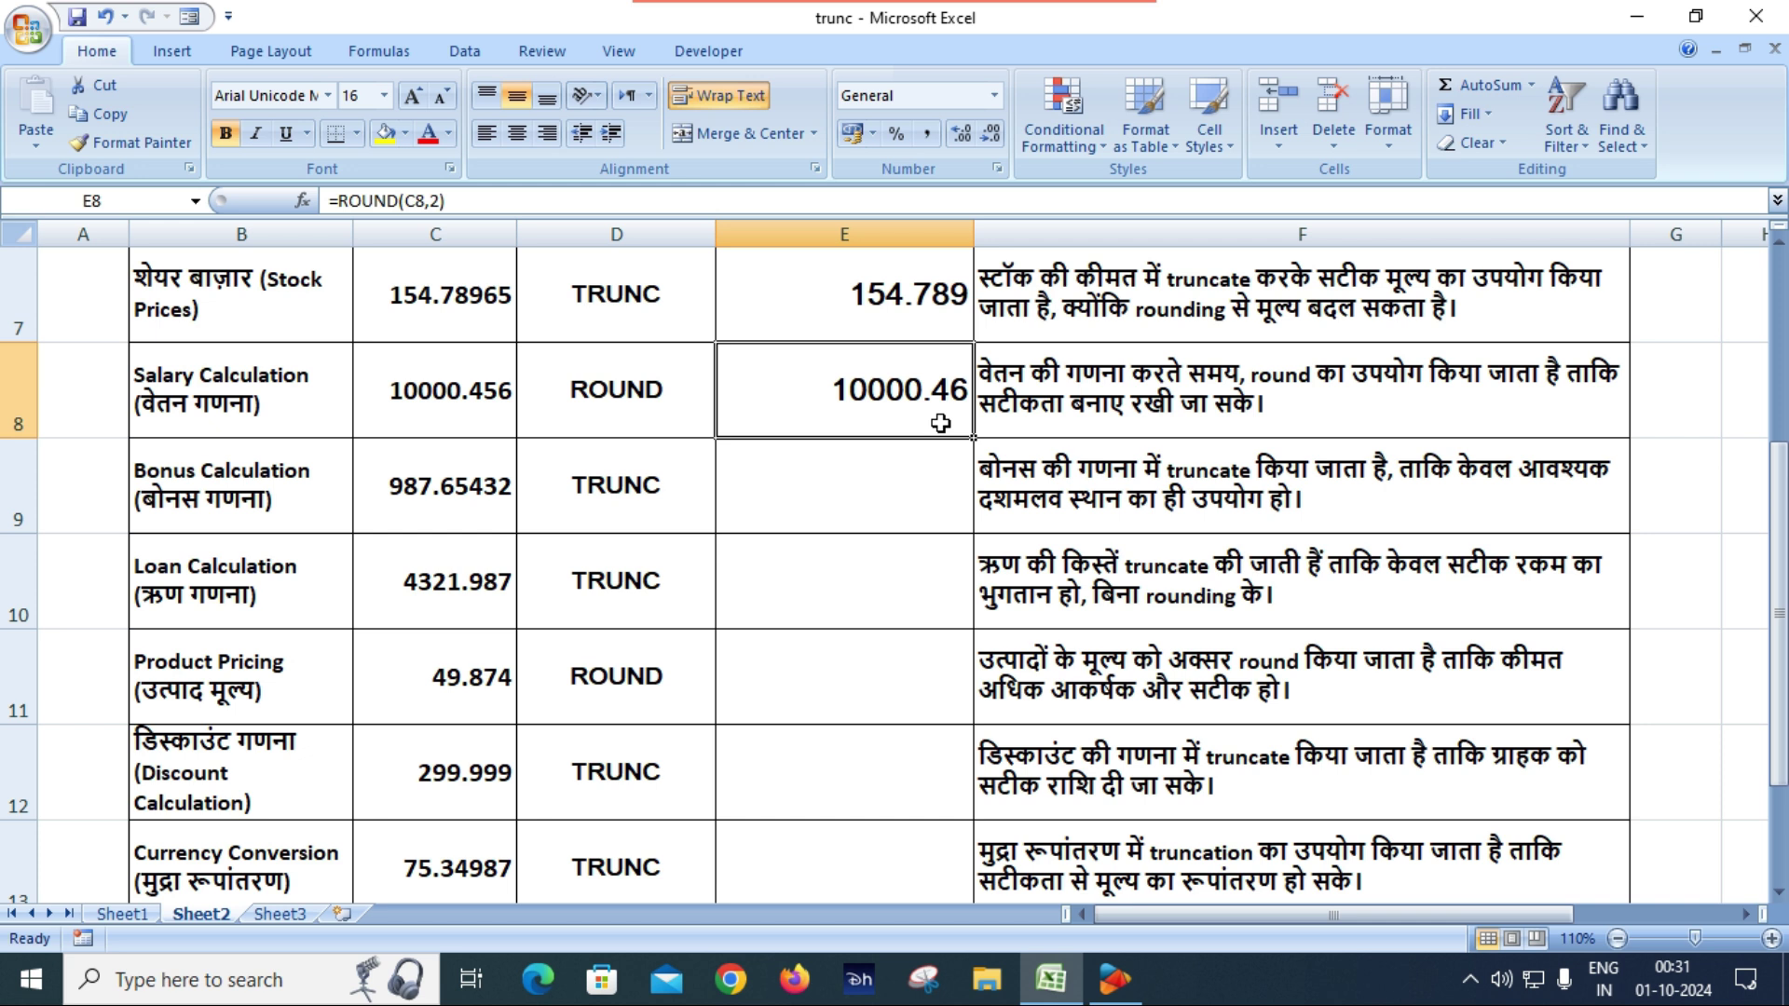
Enter =TRUNC(C9,2) in E9 for the Bonus Calculation use case.
{"action": "left_click", "coordinate": [785, 483]}
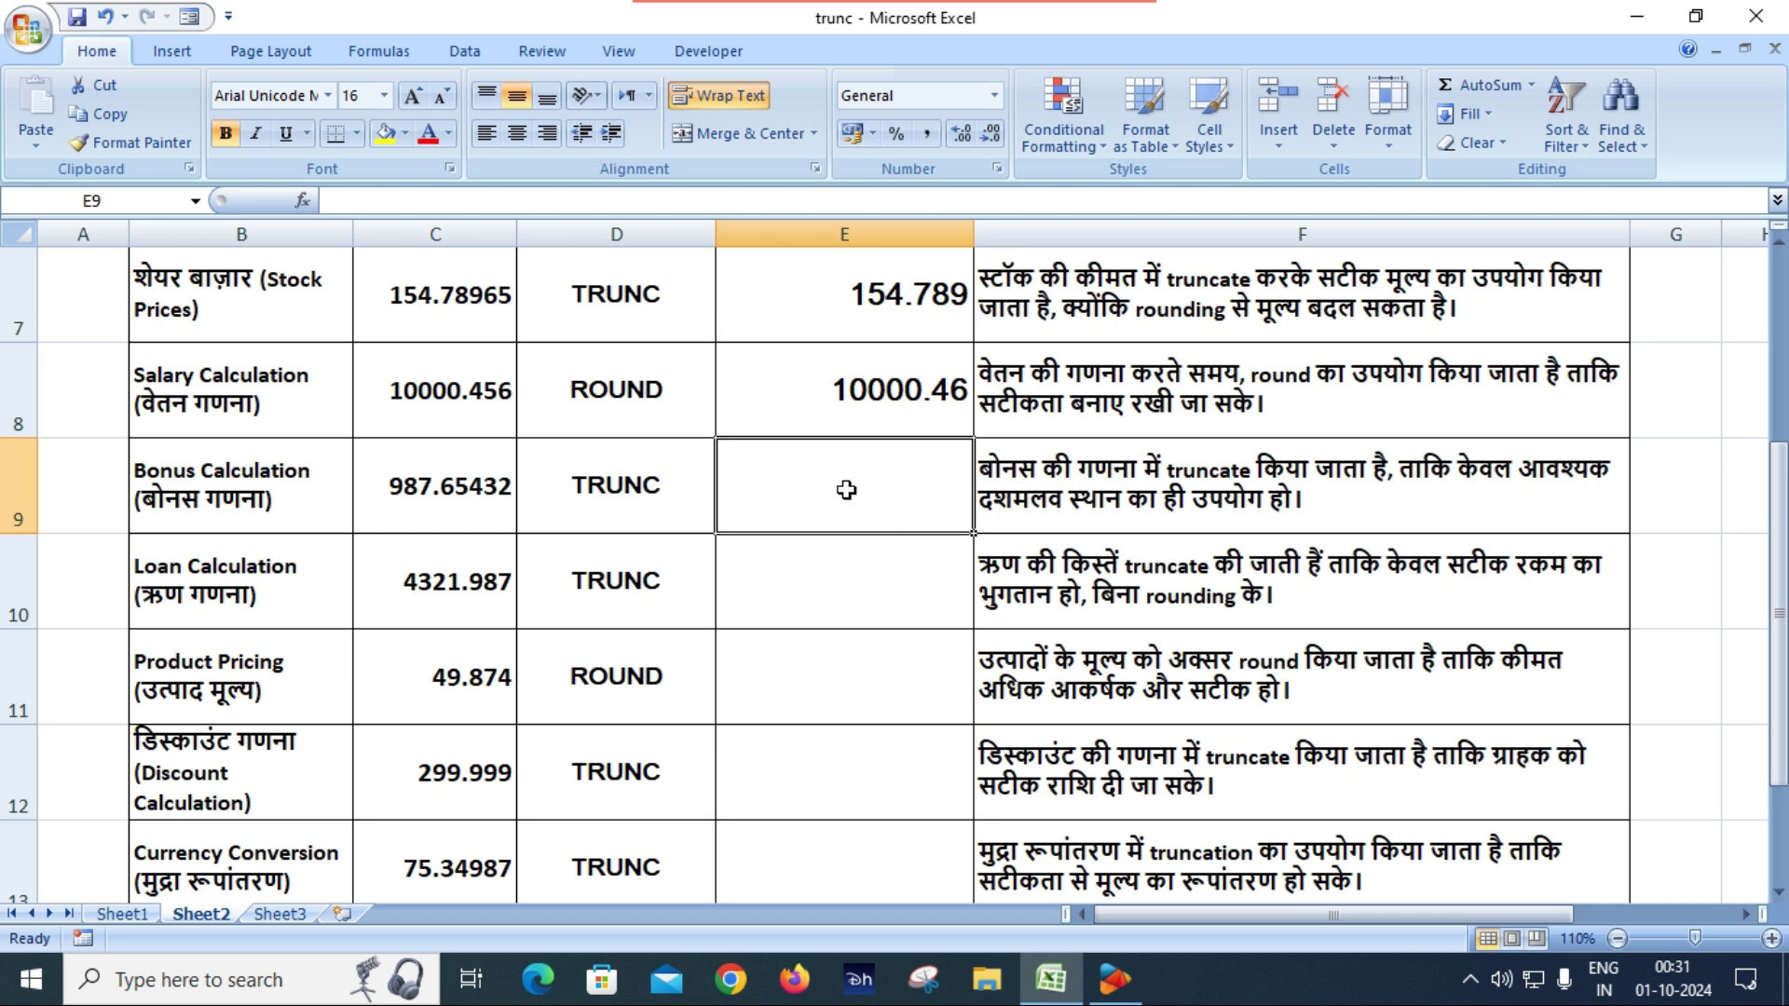
{"action": "type", "text": "=trun"}
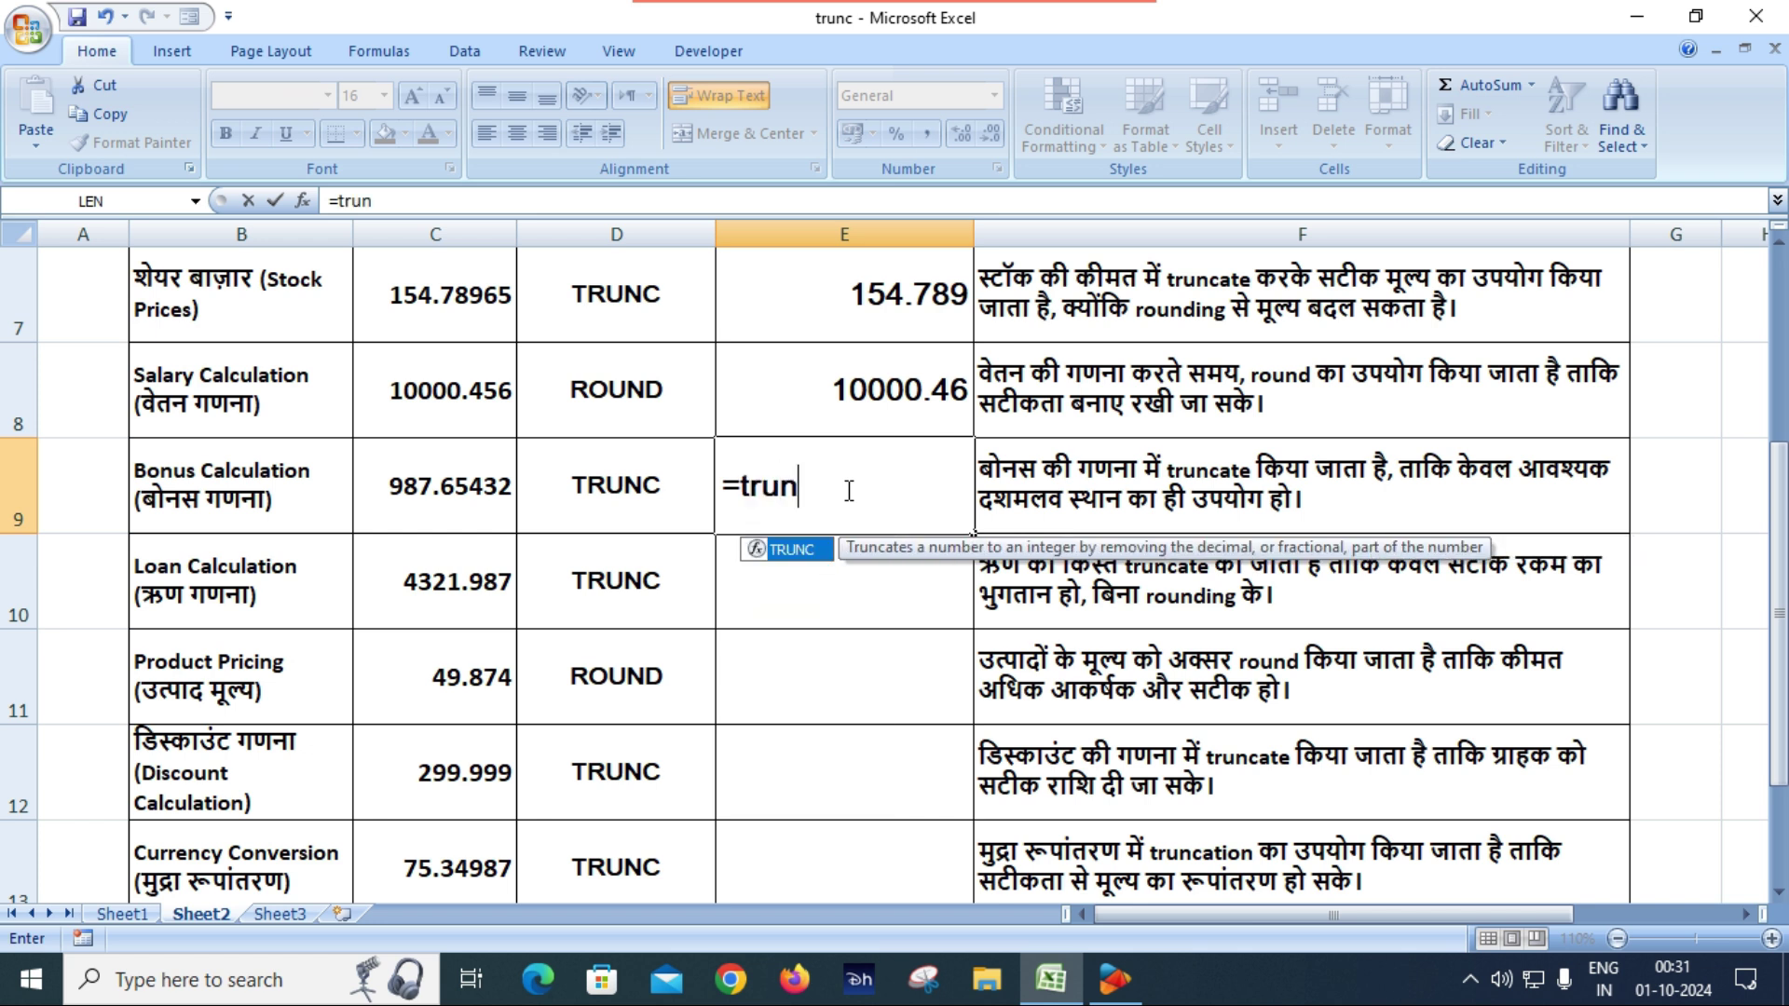
{"action": "key", "text": "Tab"}
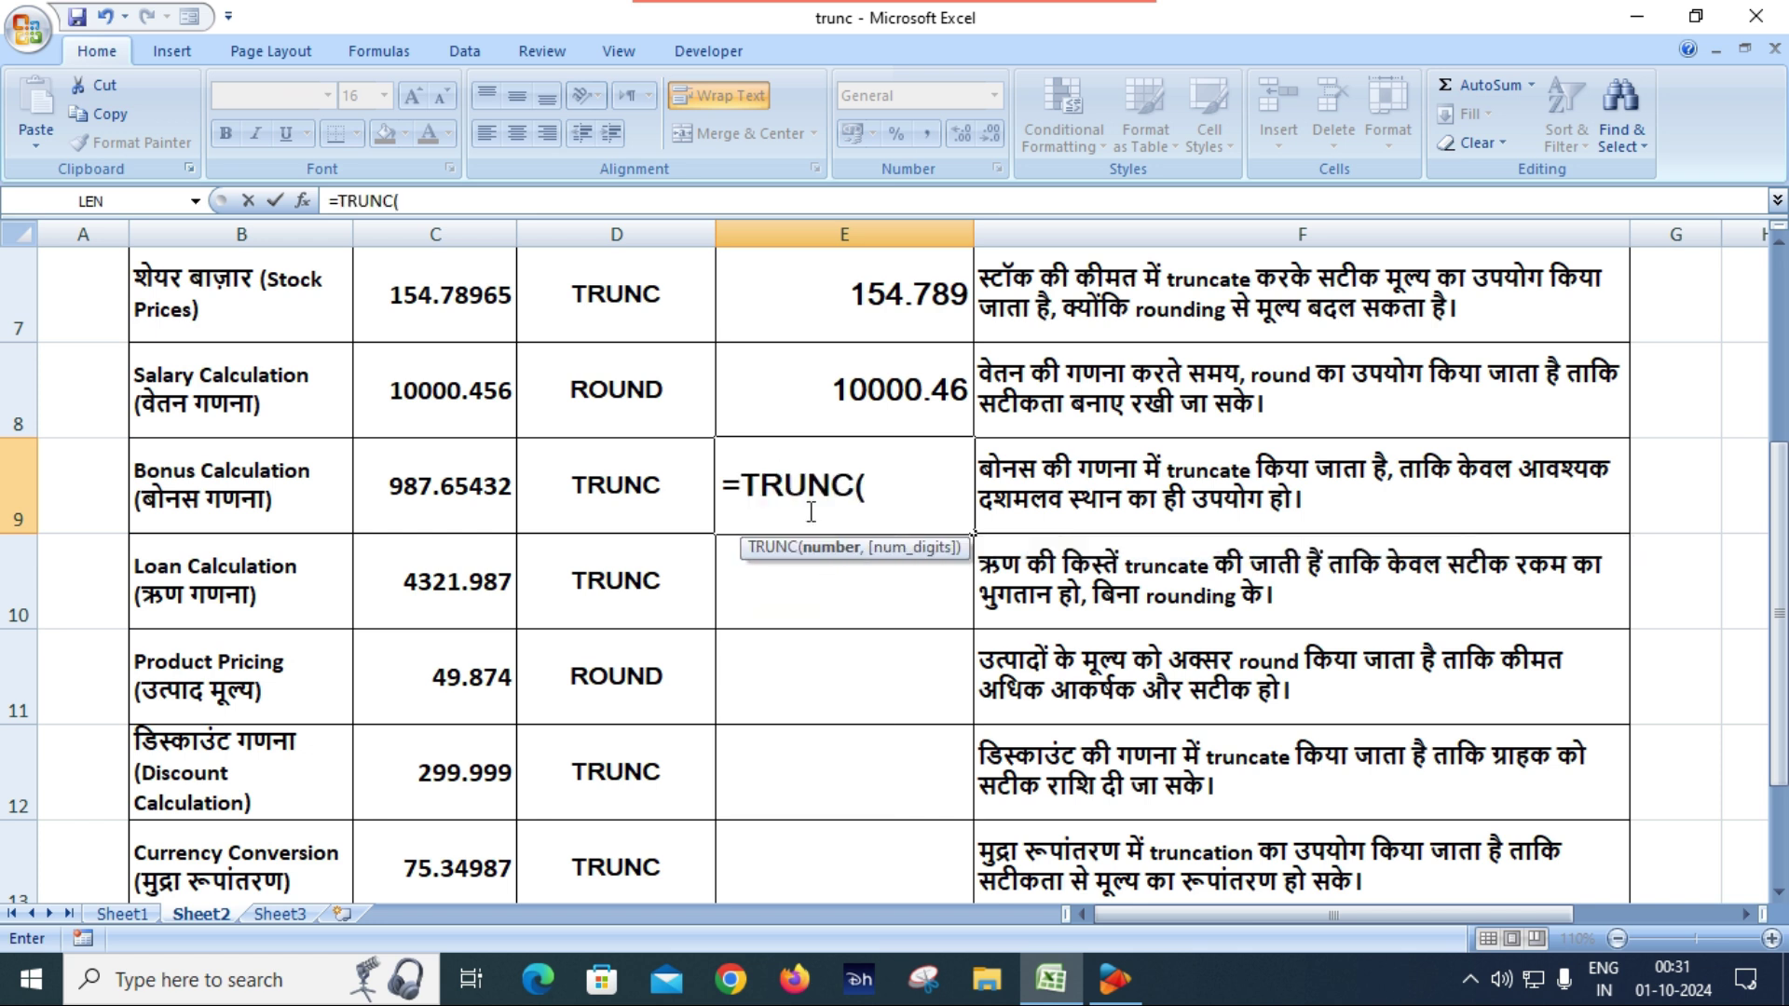
{"action": "left_click", "coordinate": [390, 516]}
{"action": "type", "text": ","}
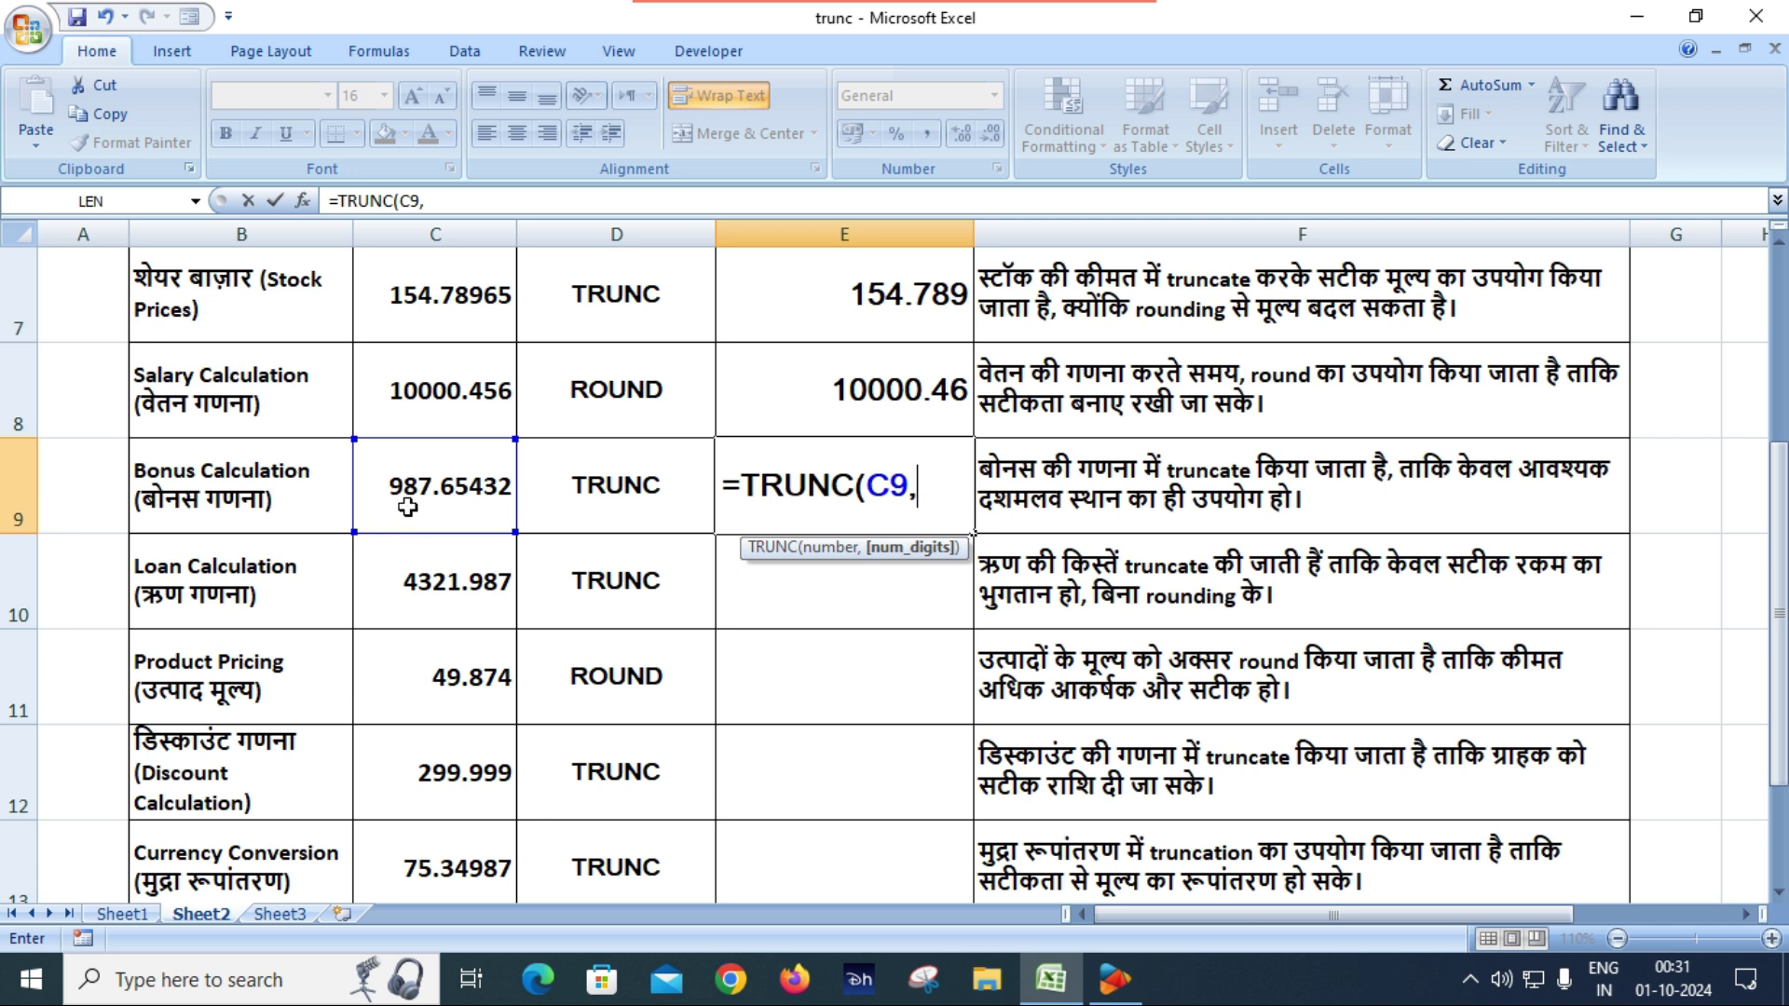
{"action": "type", "text": "2)"}
{"action": "key", "text": "Return"}
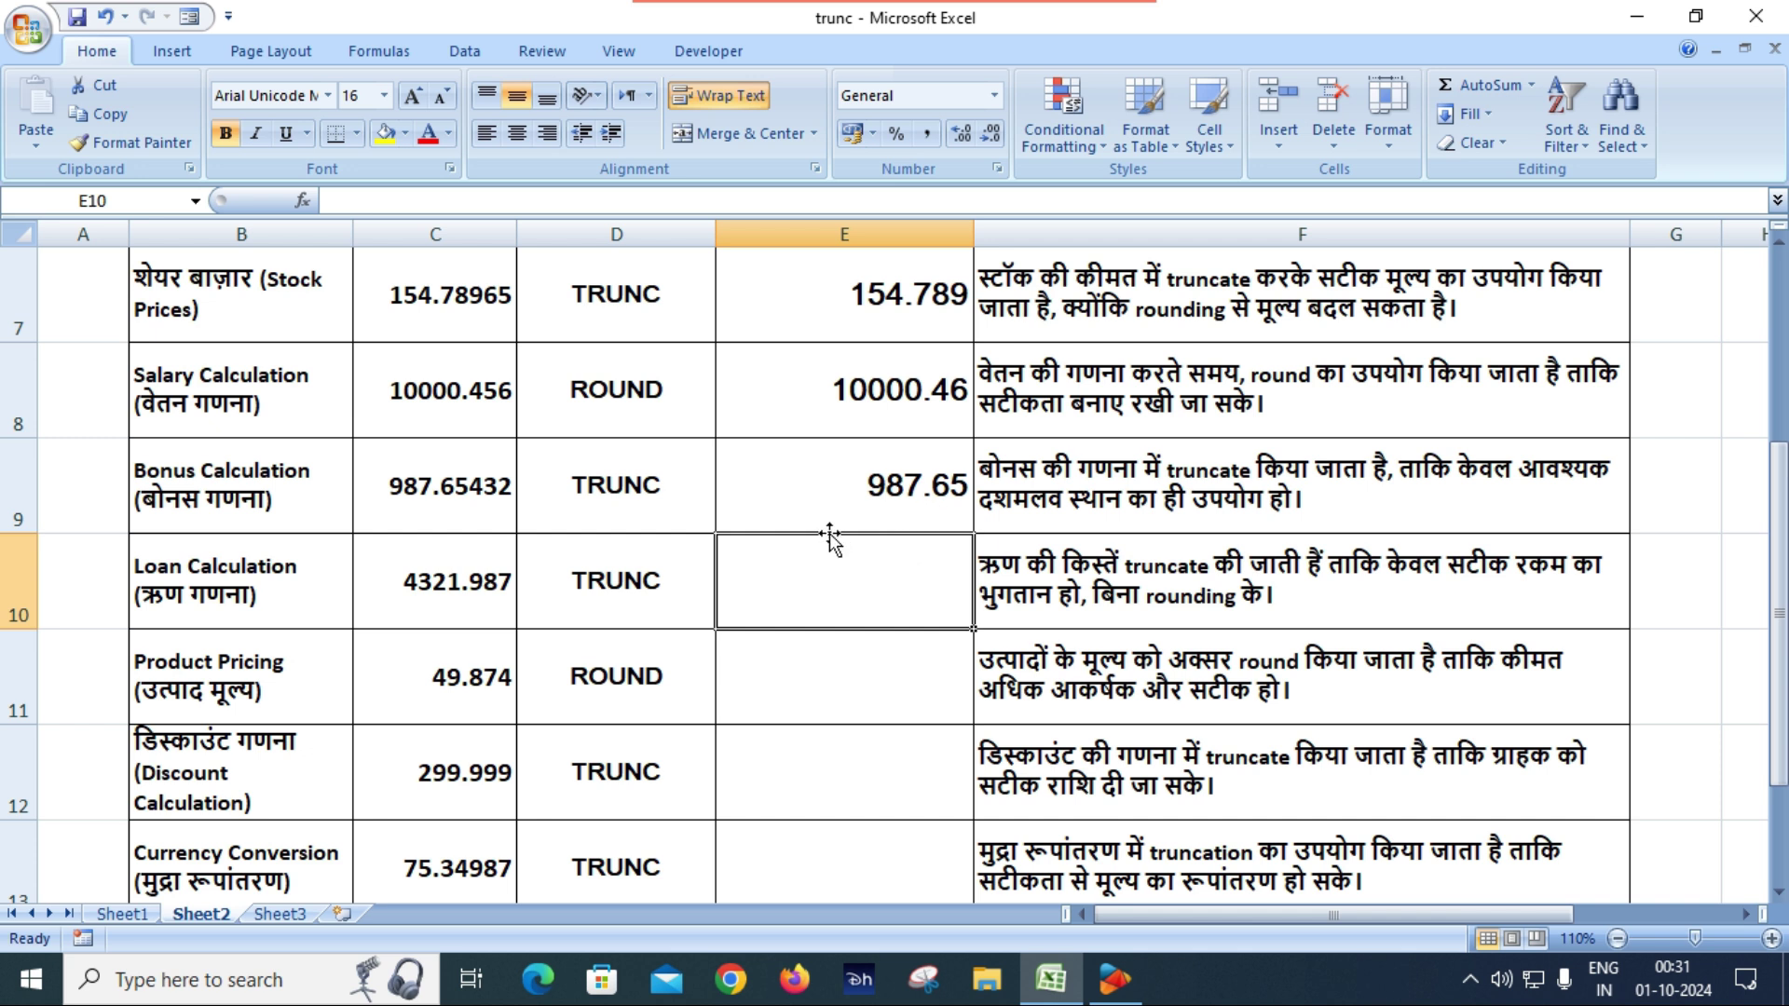
Enter =TRUNC(C10,2) in E10 for the Loan Calculation use case.
{"action": "left_click", "coordinate": [250, 599]}
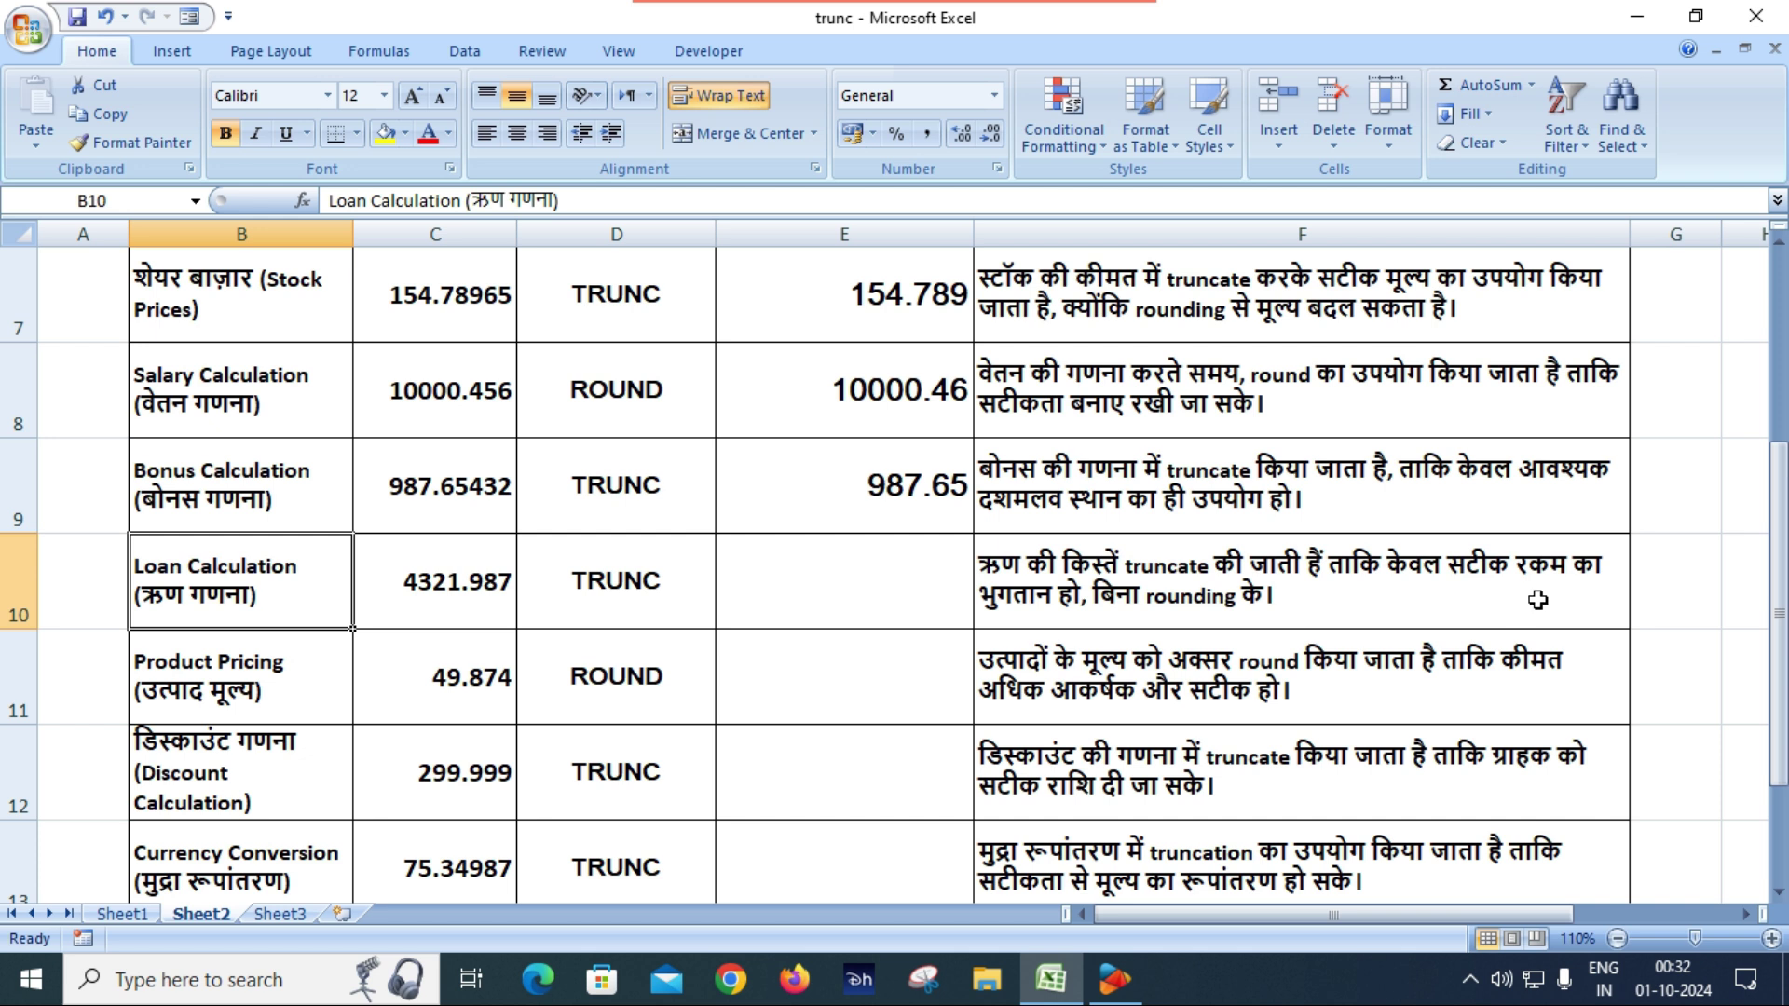
{"action": "left_click", "coordinate": [853, 577]}
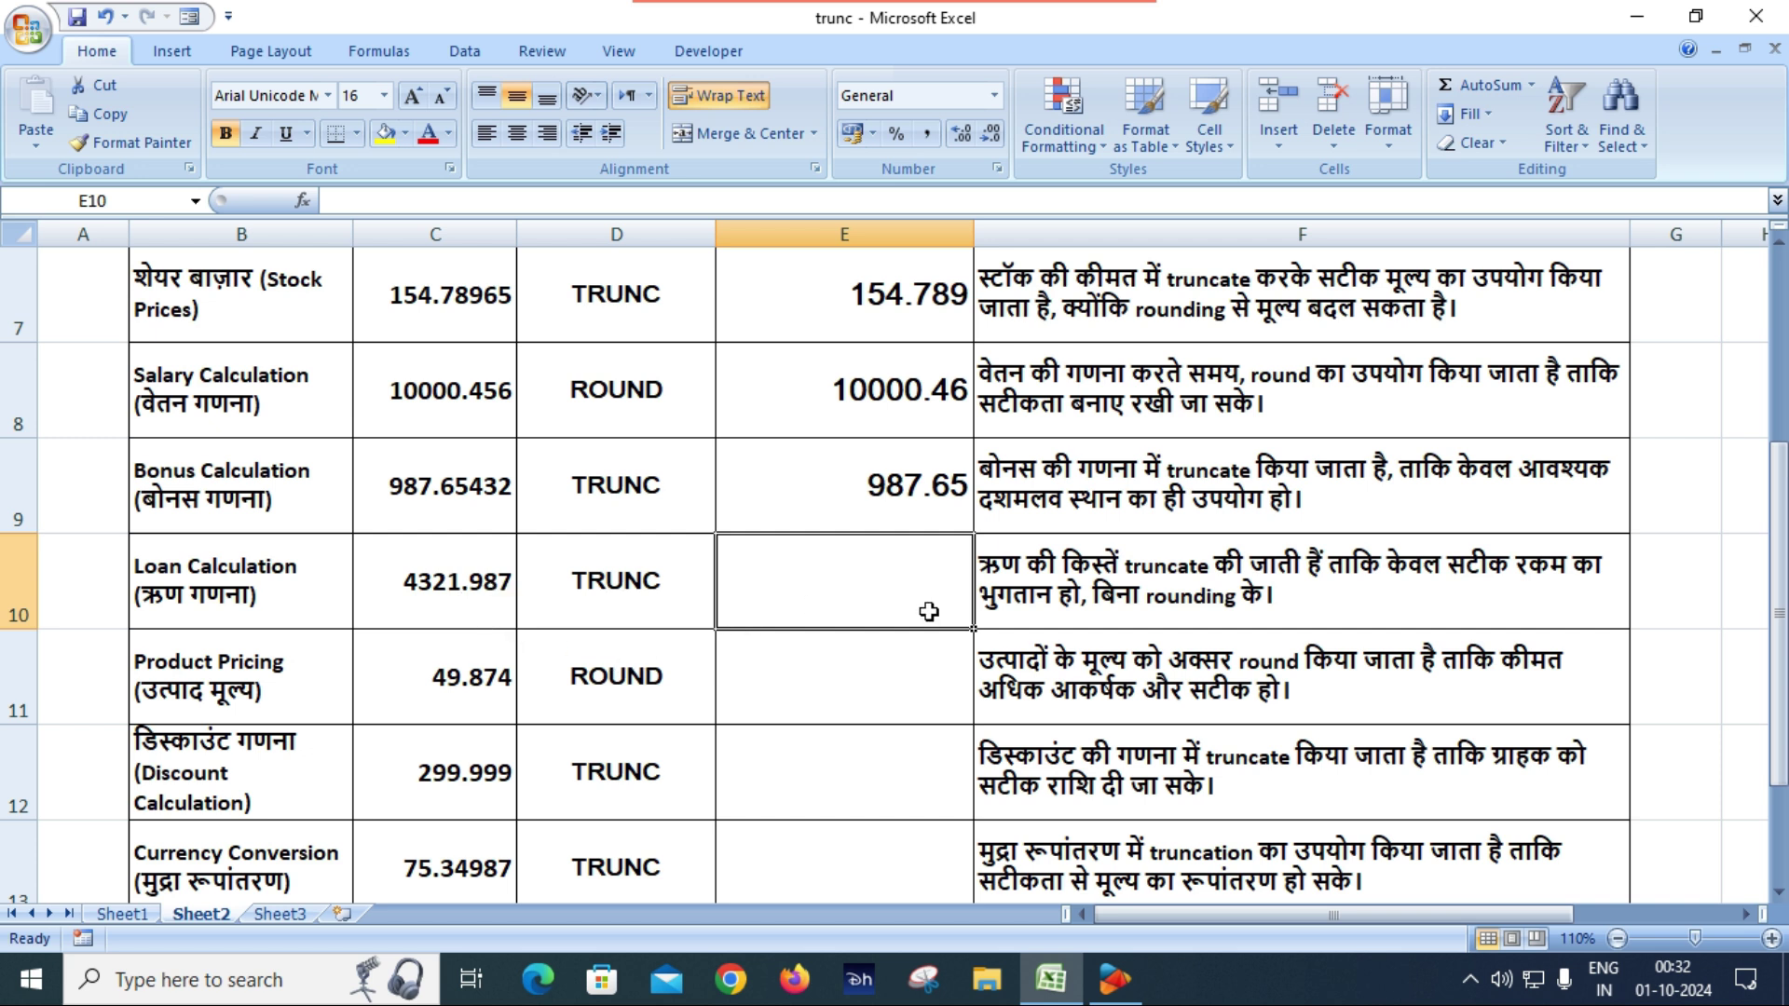
{"action": "type", "text": "="}
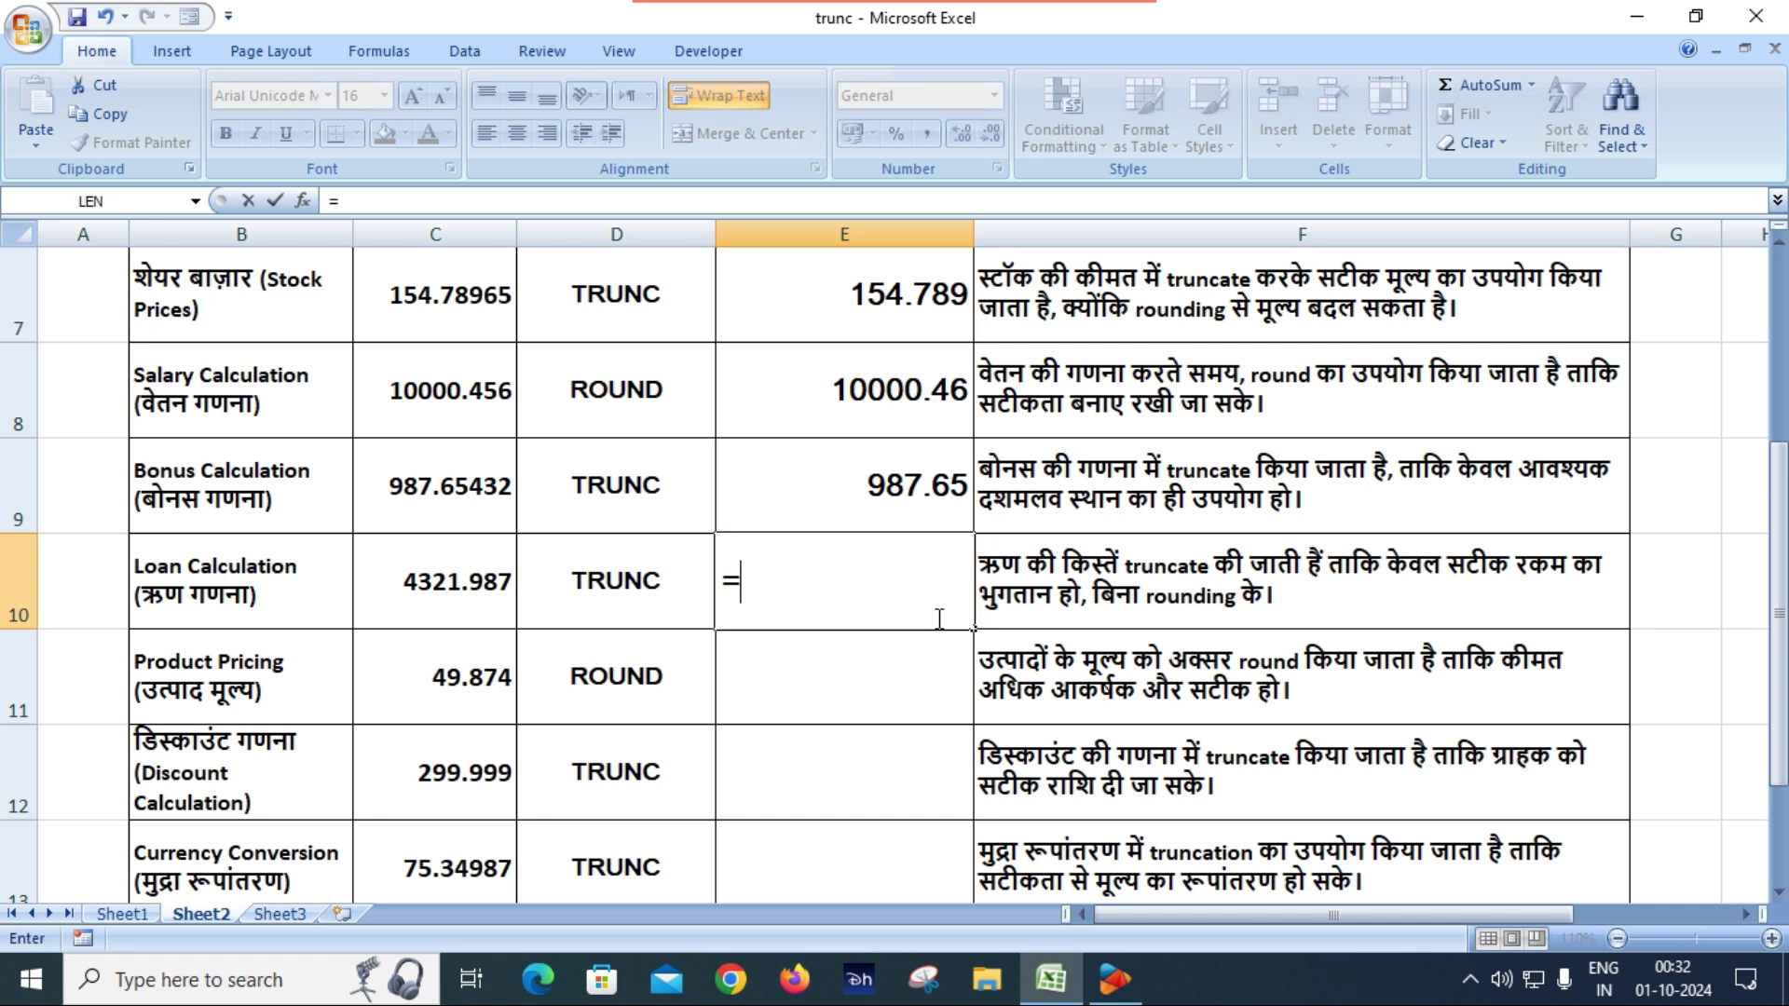
{"action": "type", "text": "trun"}
{"action": "key", "text": "Tab"}
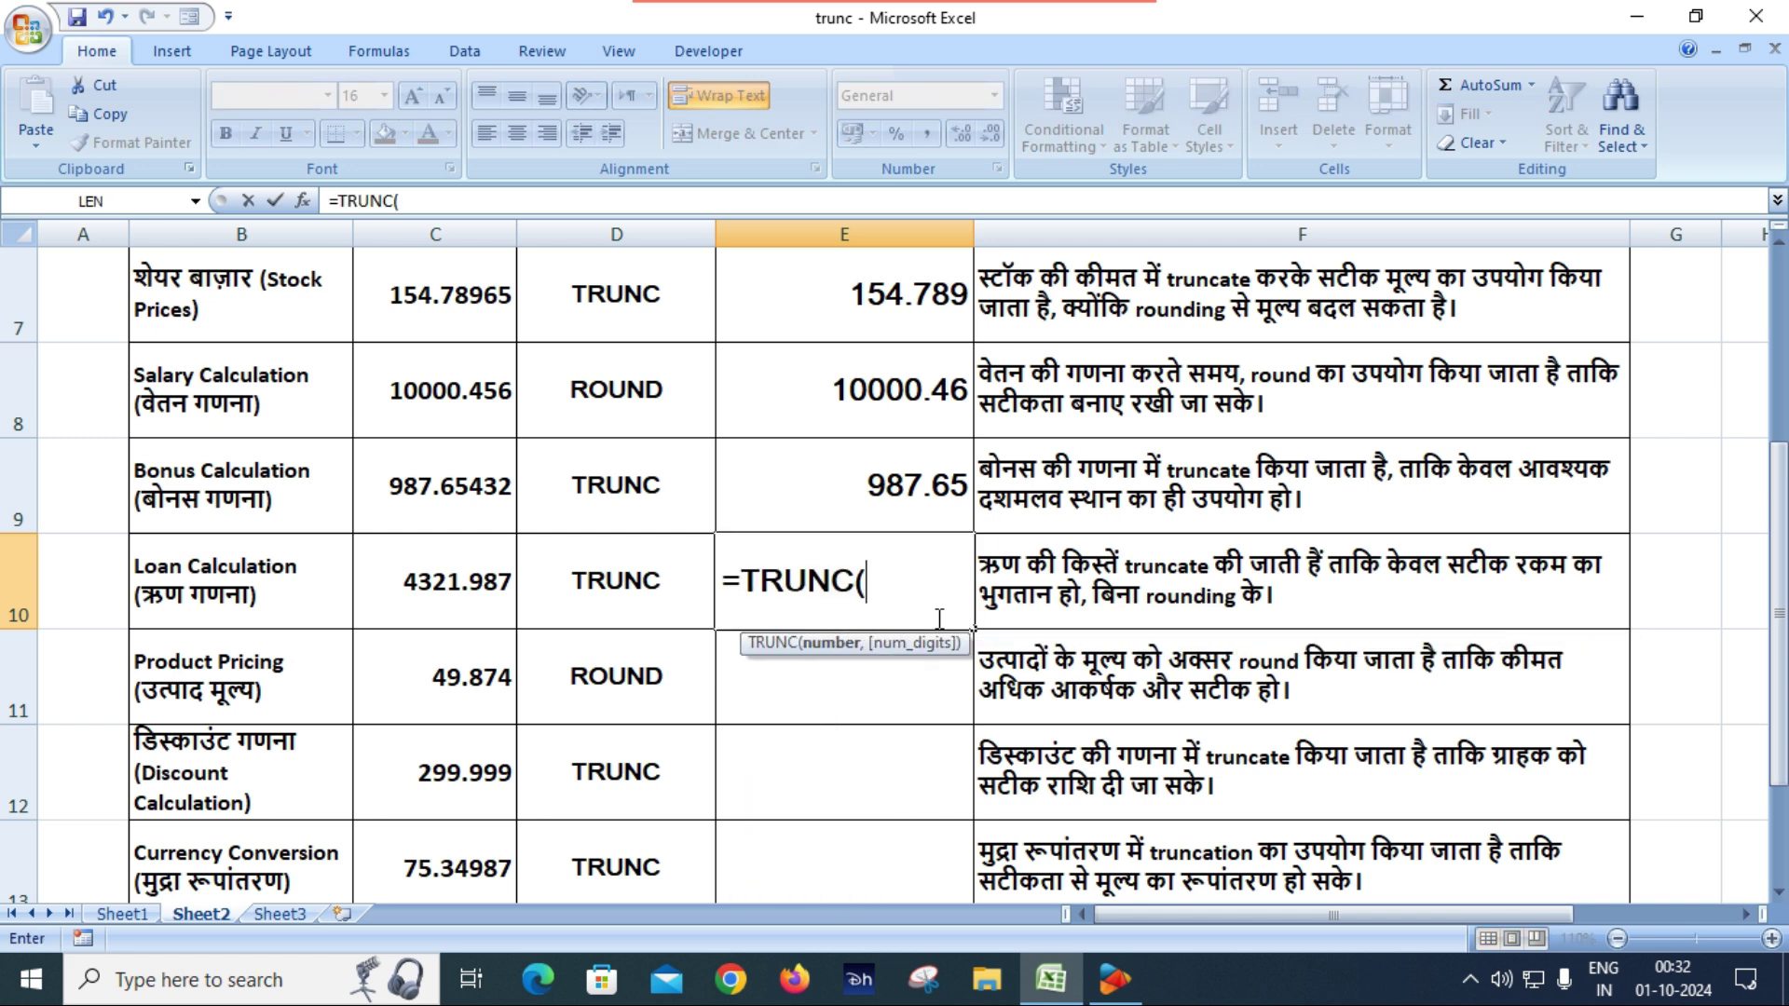
{"action": "left_click", "coordinate": [462, 598]}
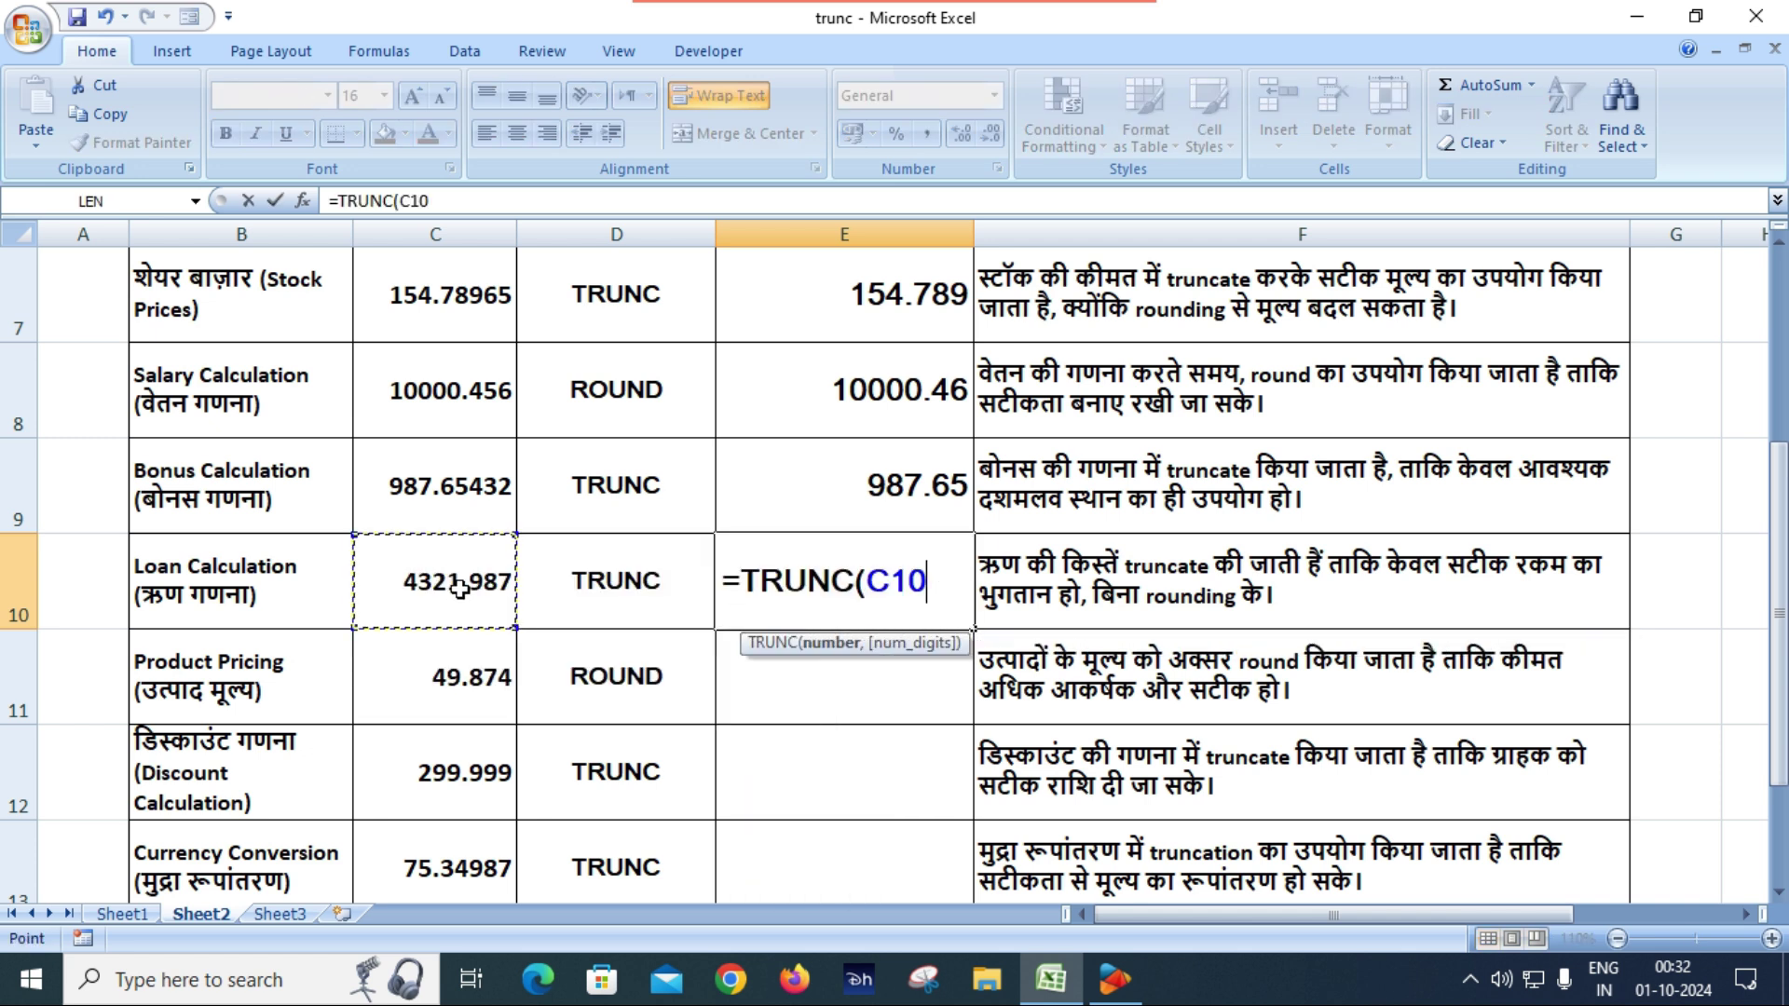
{"action": "type", "text": ",2)"}
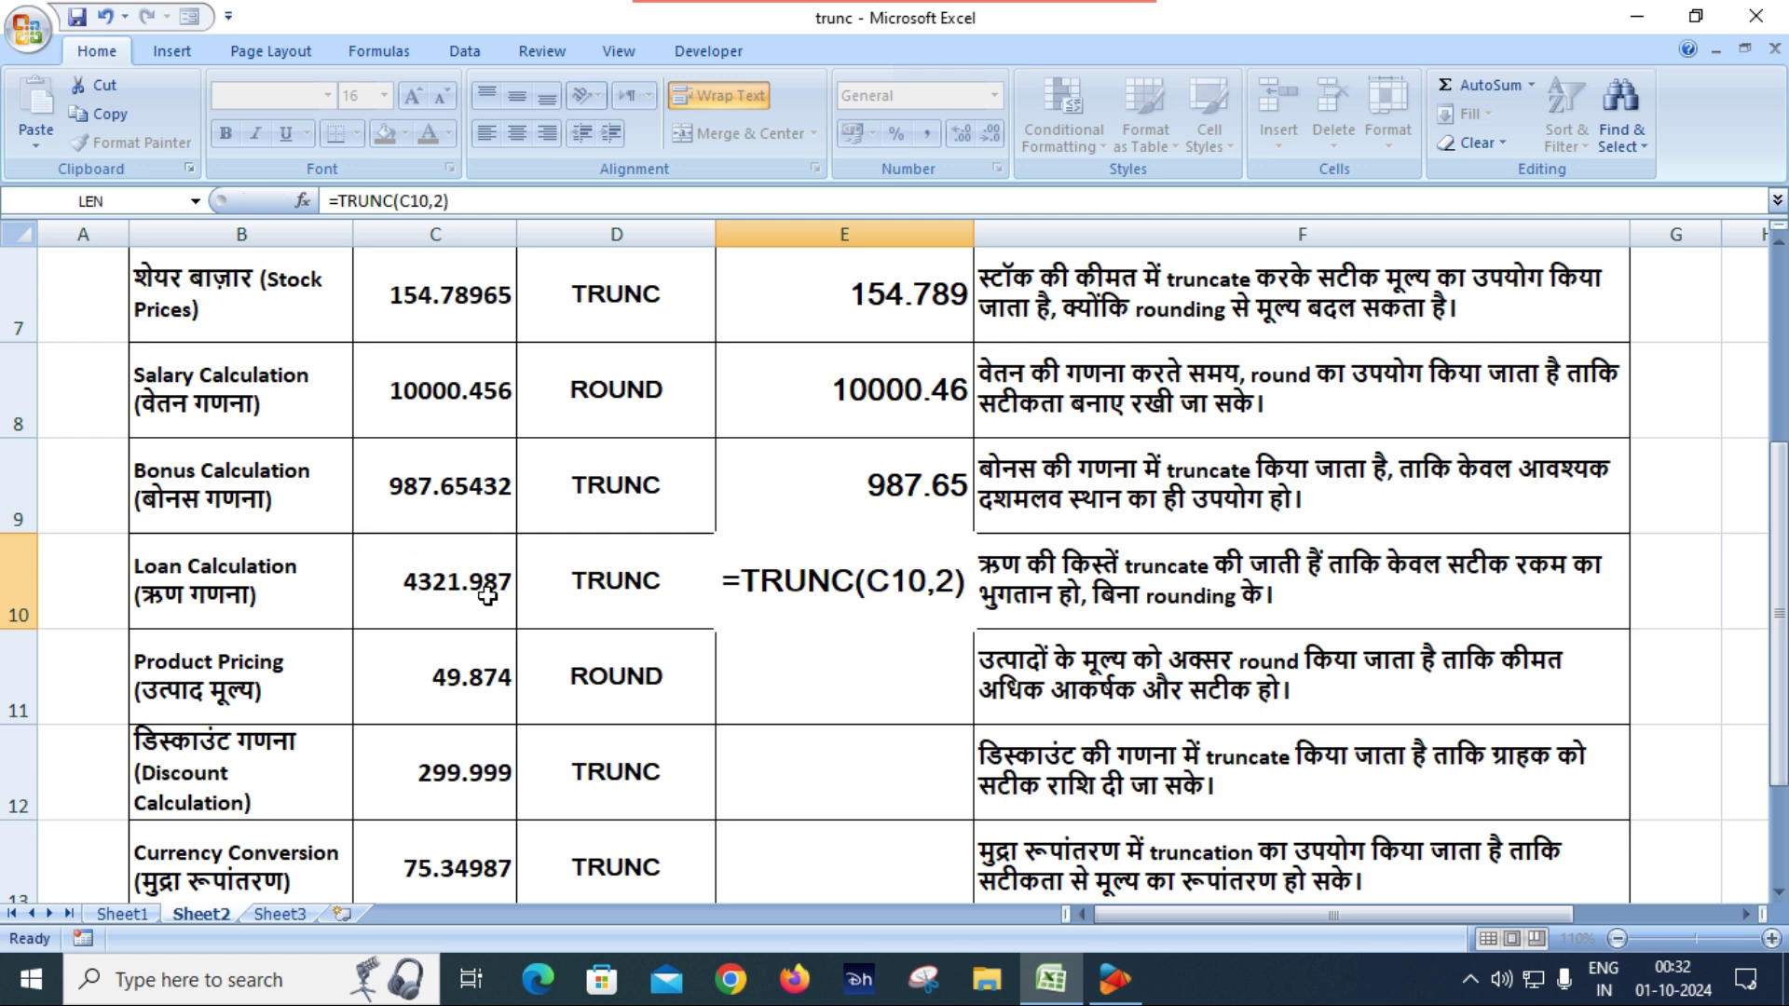
{"action": "key", "text": "Return"}
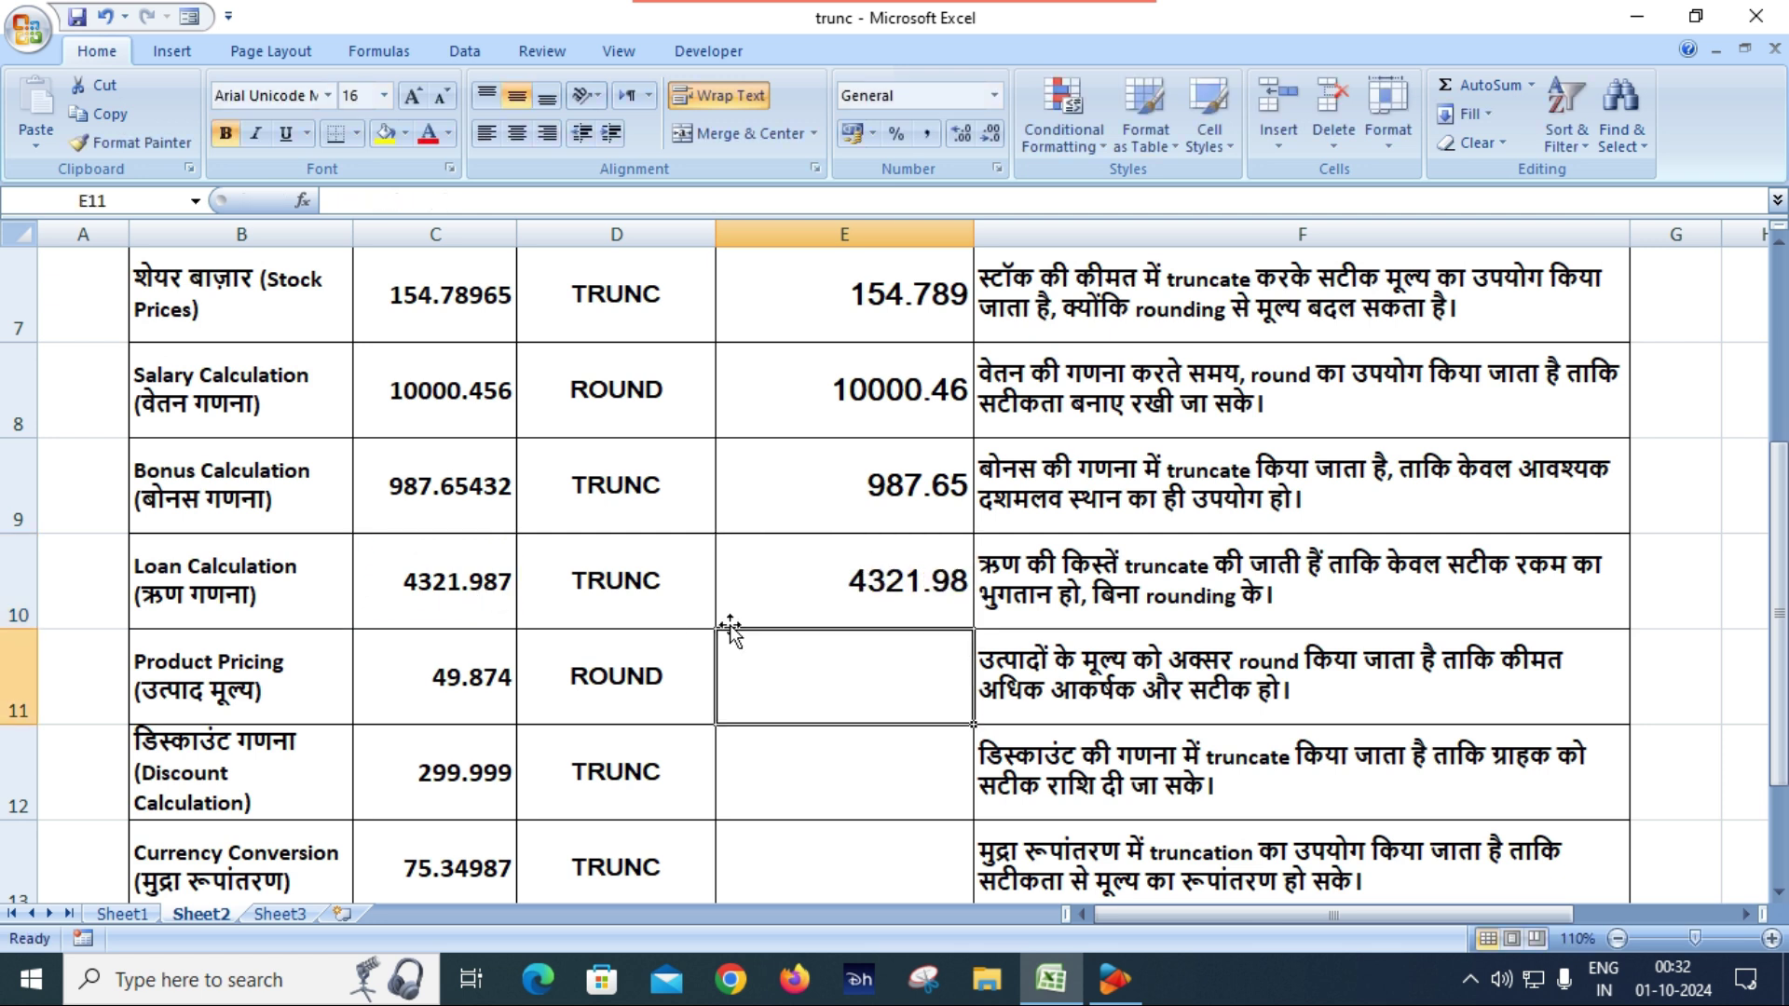
Enter =ROUND(C10,2) temporarily in E11 to compare it with the TRUNC result in E10, and clear the cell.
{"action": "type", "text": "=rou"}
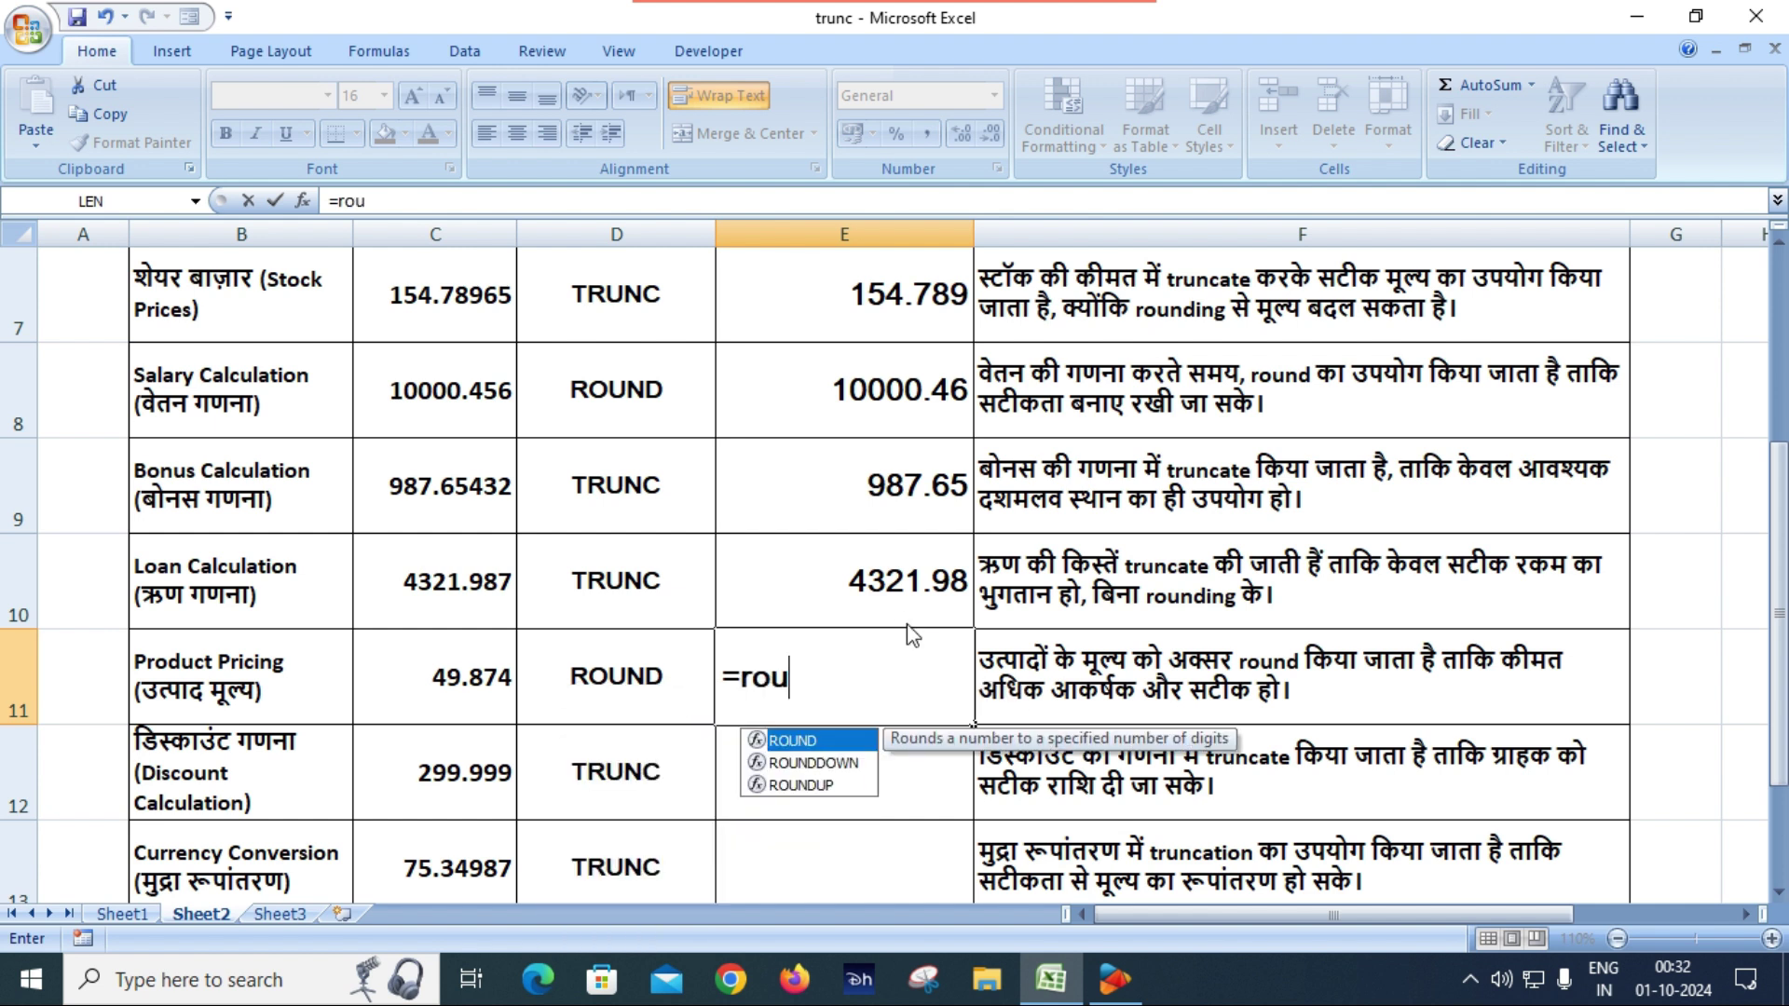
{"action": "key", "text": "Tab"}
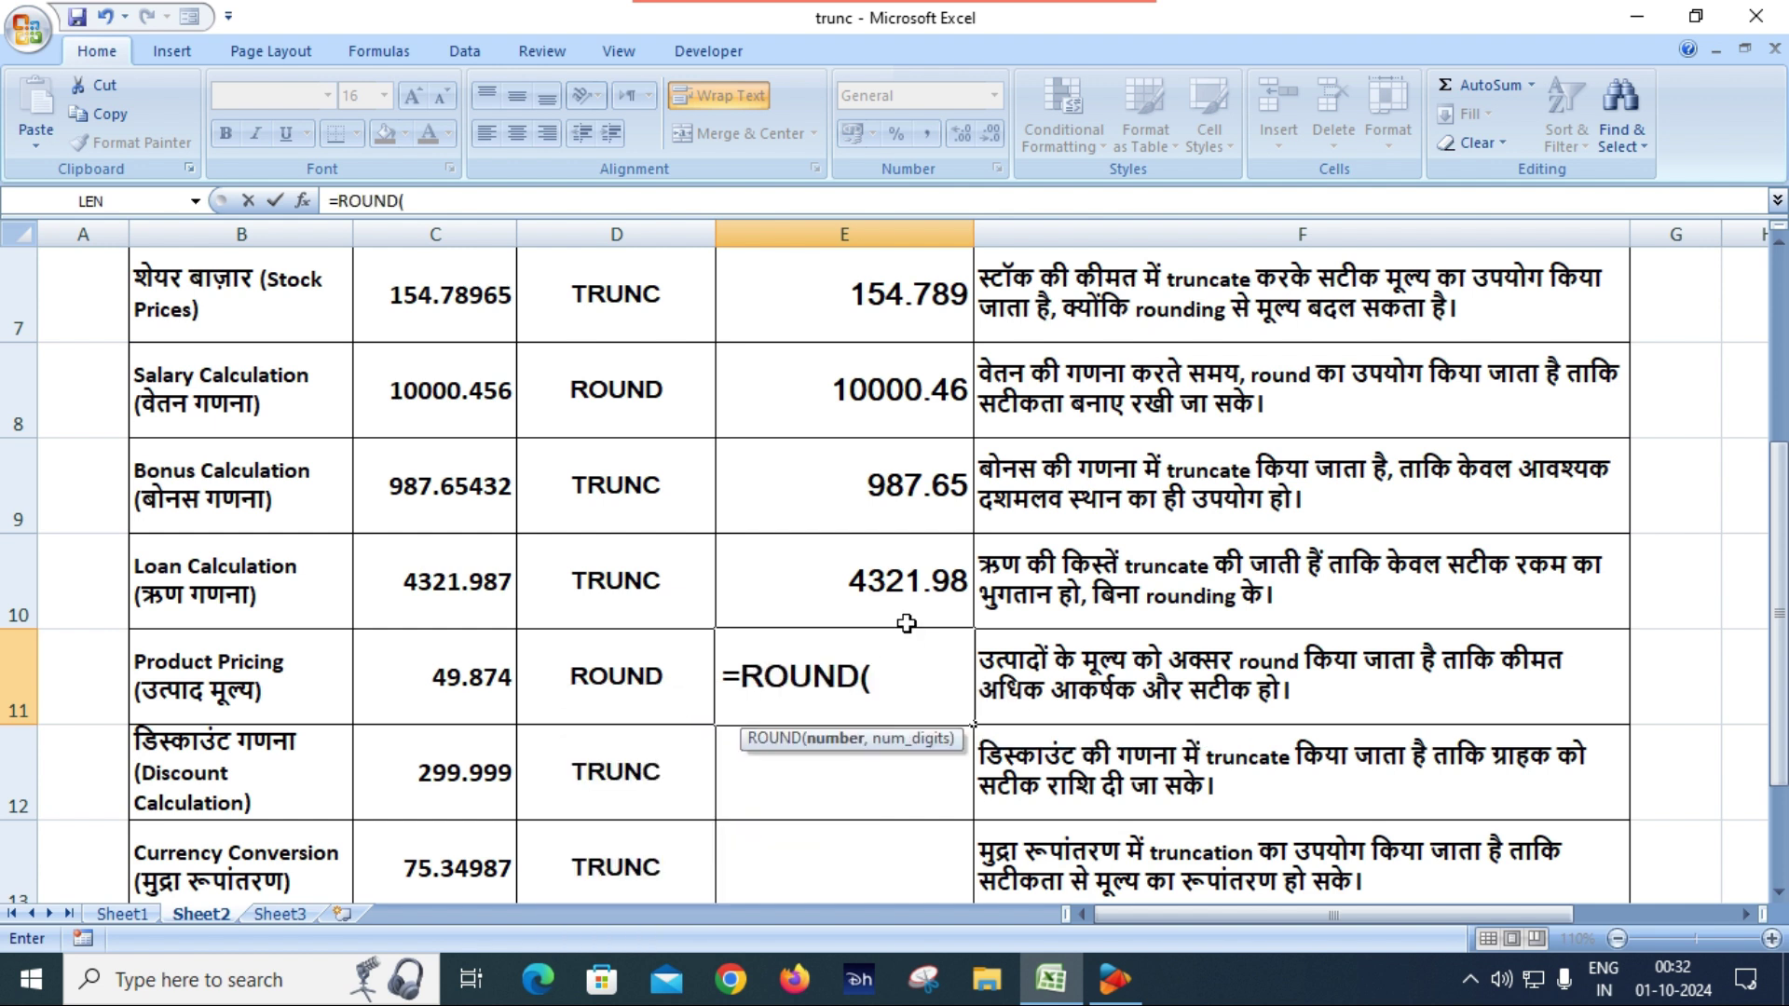
{"action": "left_click", "coordinate": [456, 573]}
{"action": "type", "text": ",2)"}
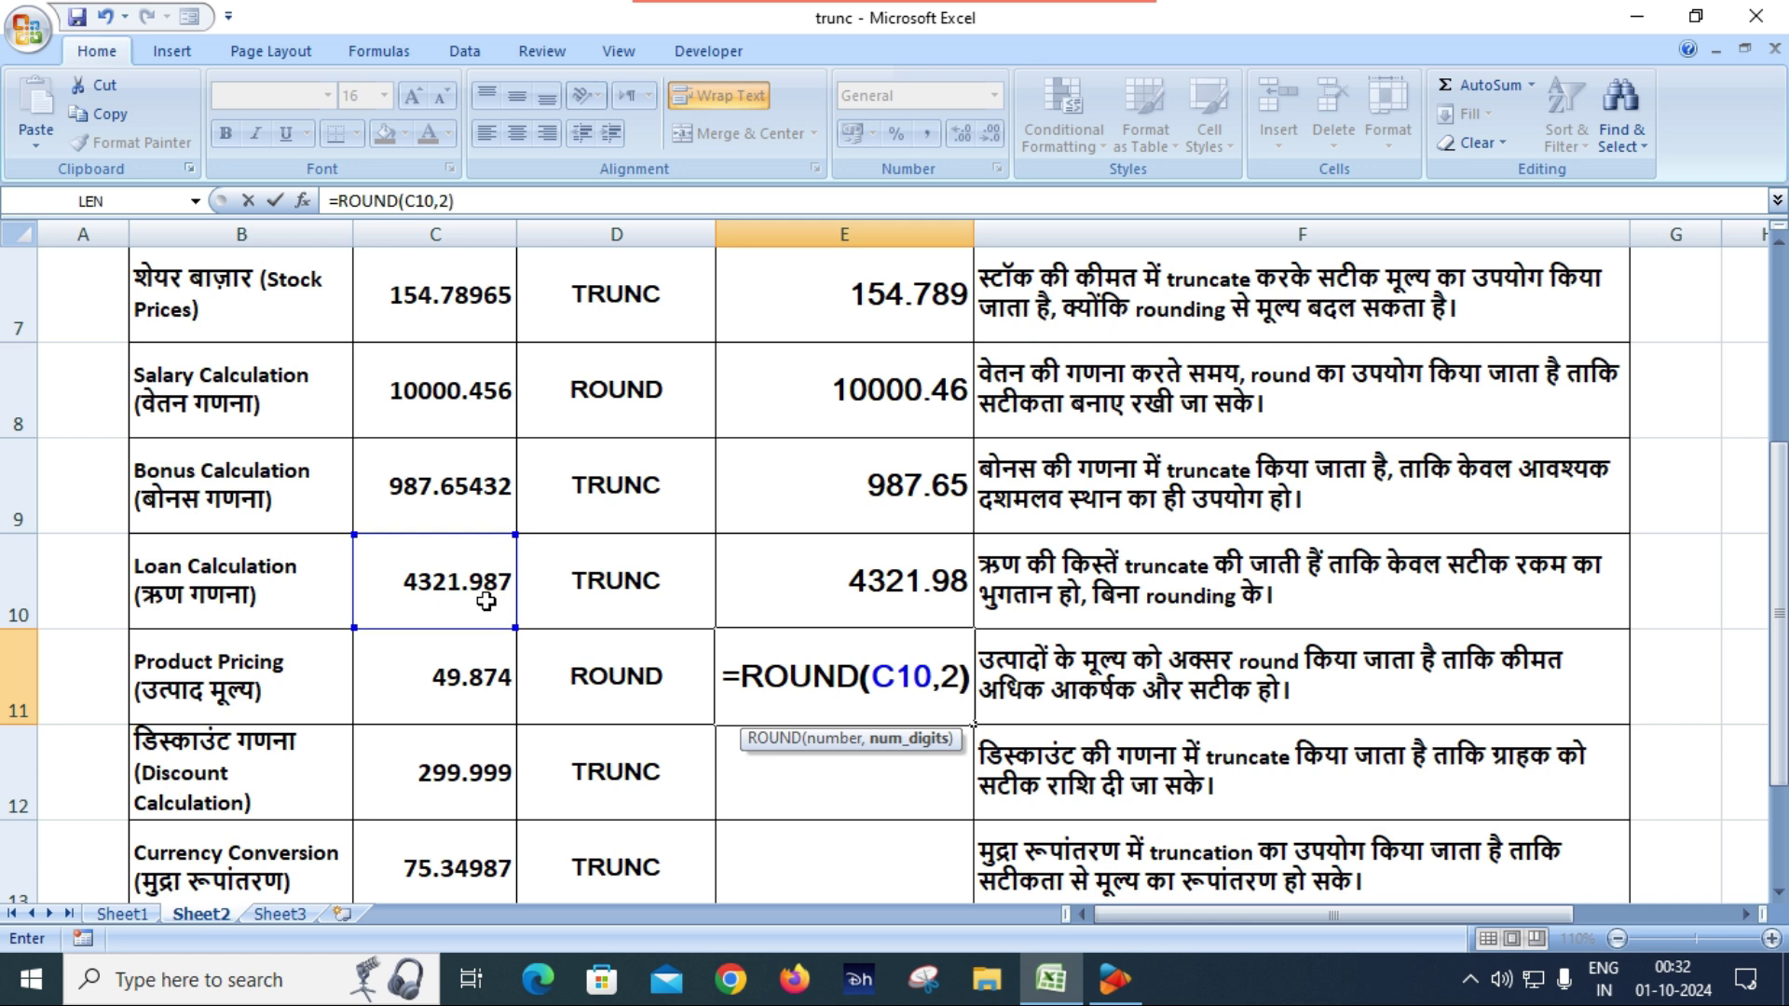
{"action": "key", "text": "Return"}
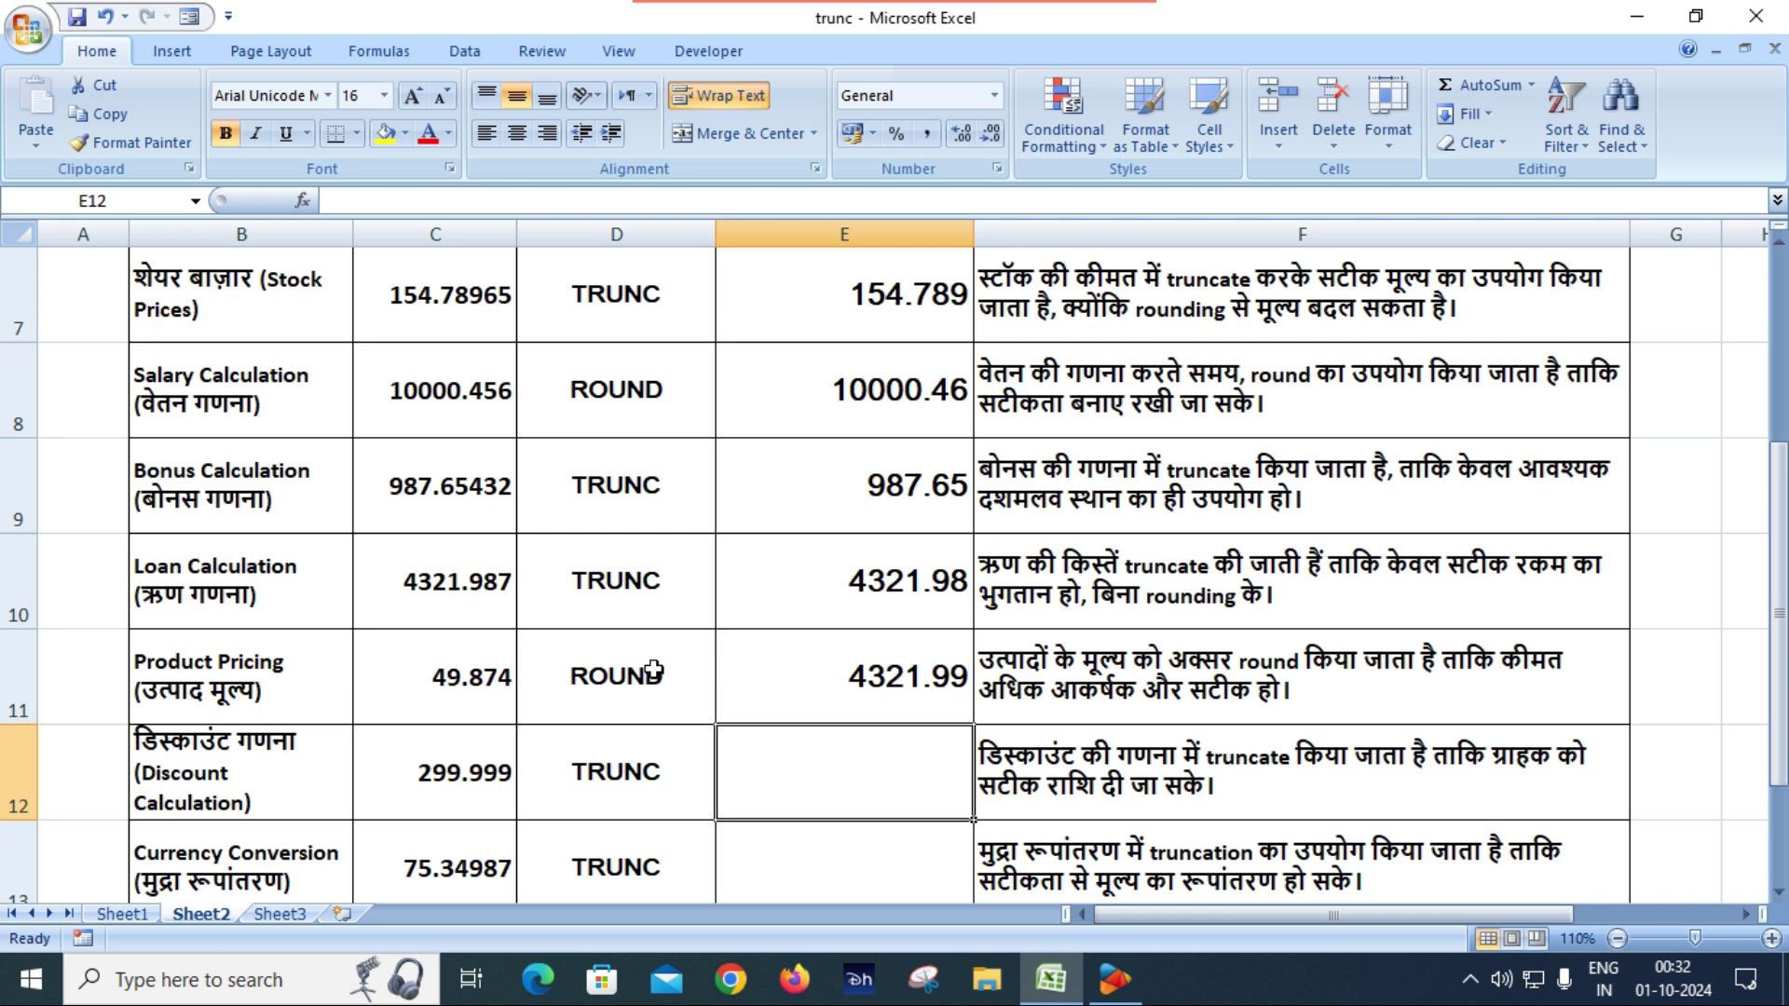
{"action": "left_click", "coordinate": [889, 681]}
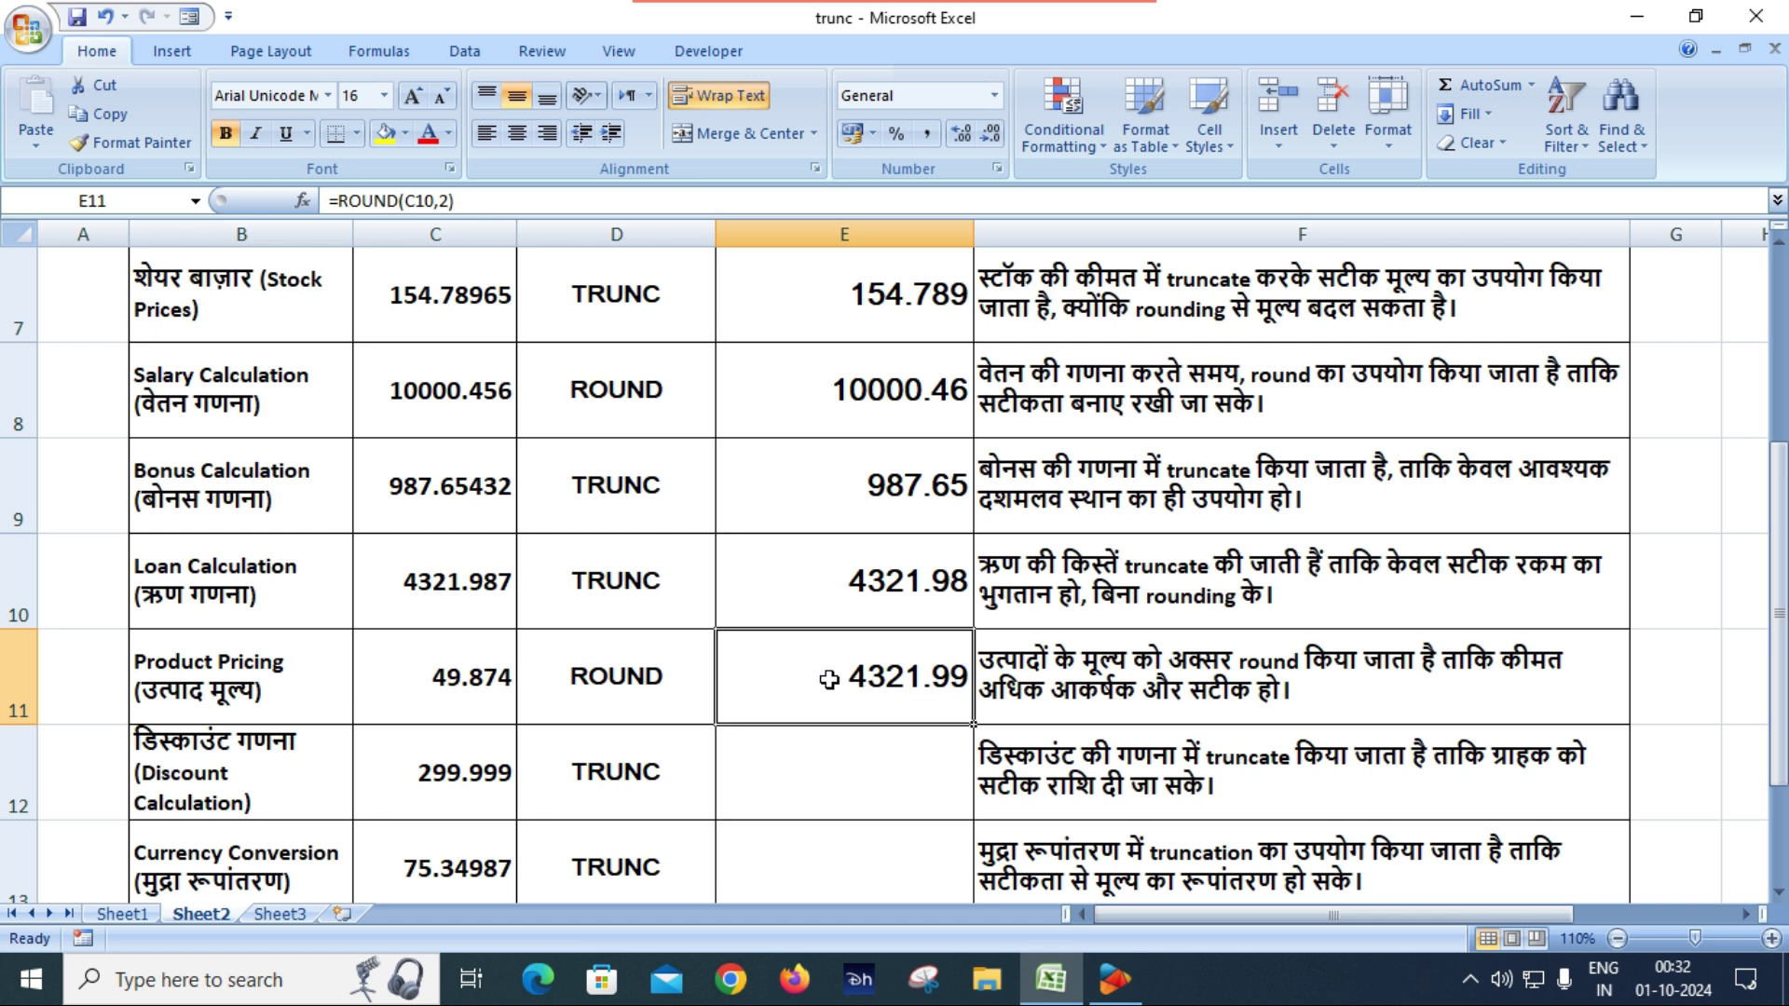
{"action": "key", "text": "Delete"}
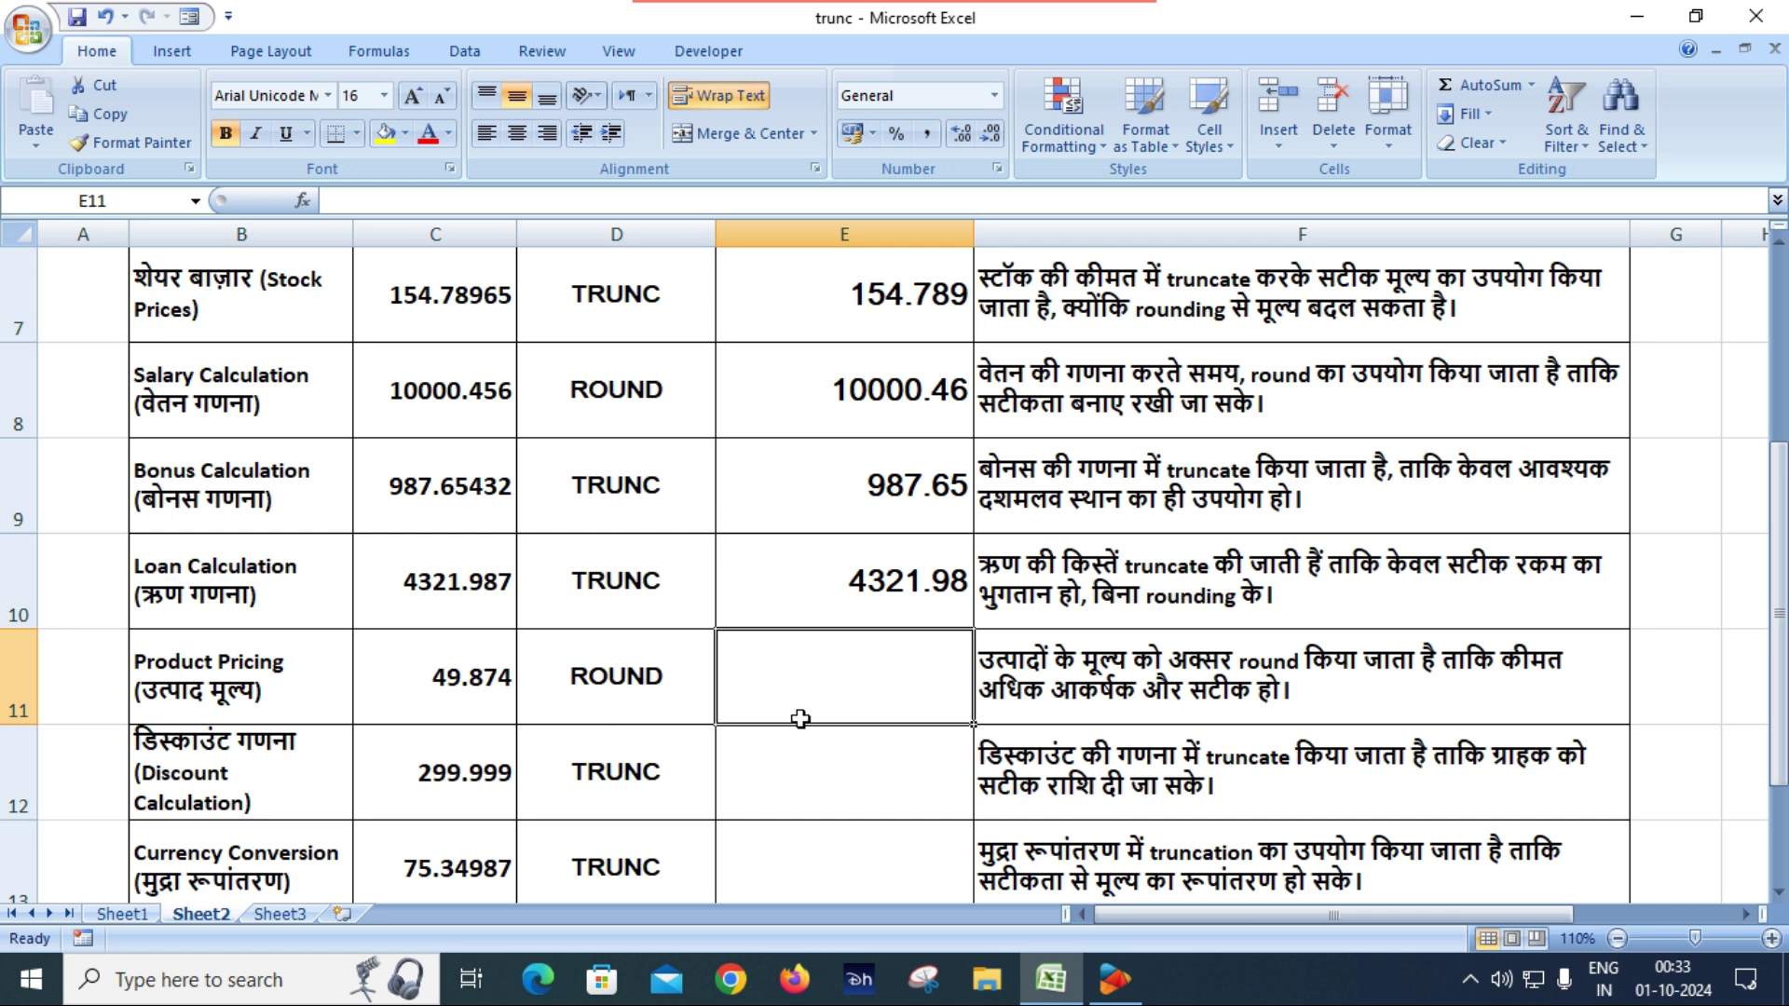
Enter =ROUND(C11,2) in E11 for the Product Pricing use case and check the formula.
{"action": "type", "text": "=rou"}
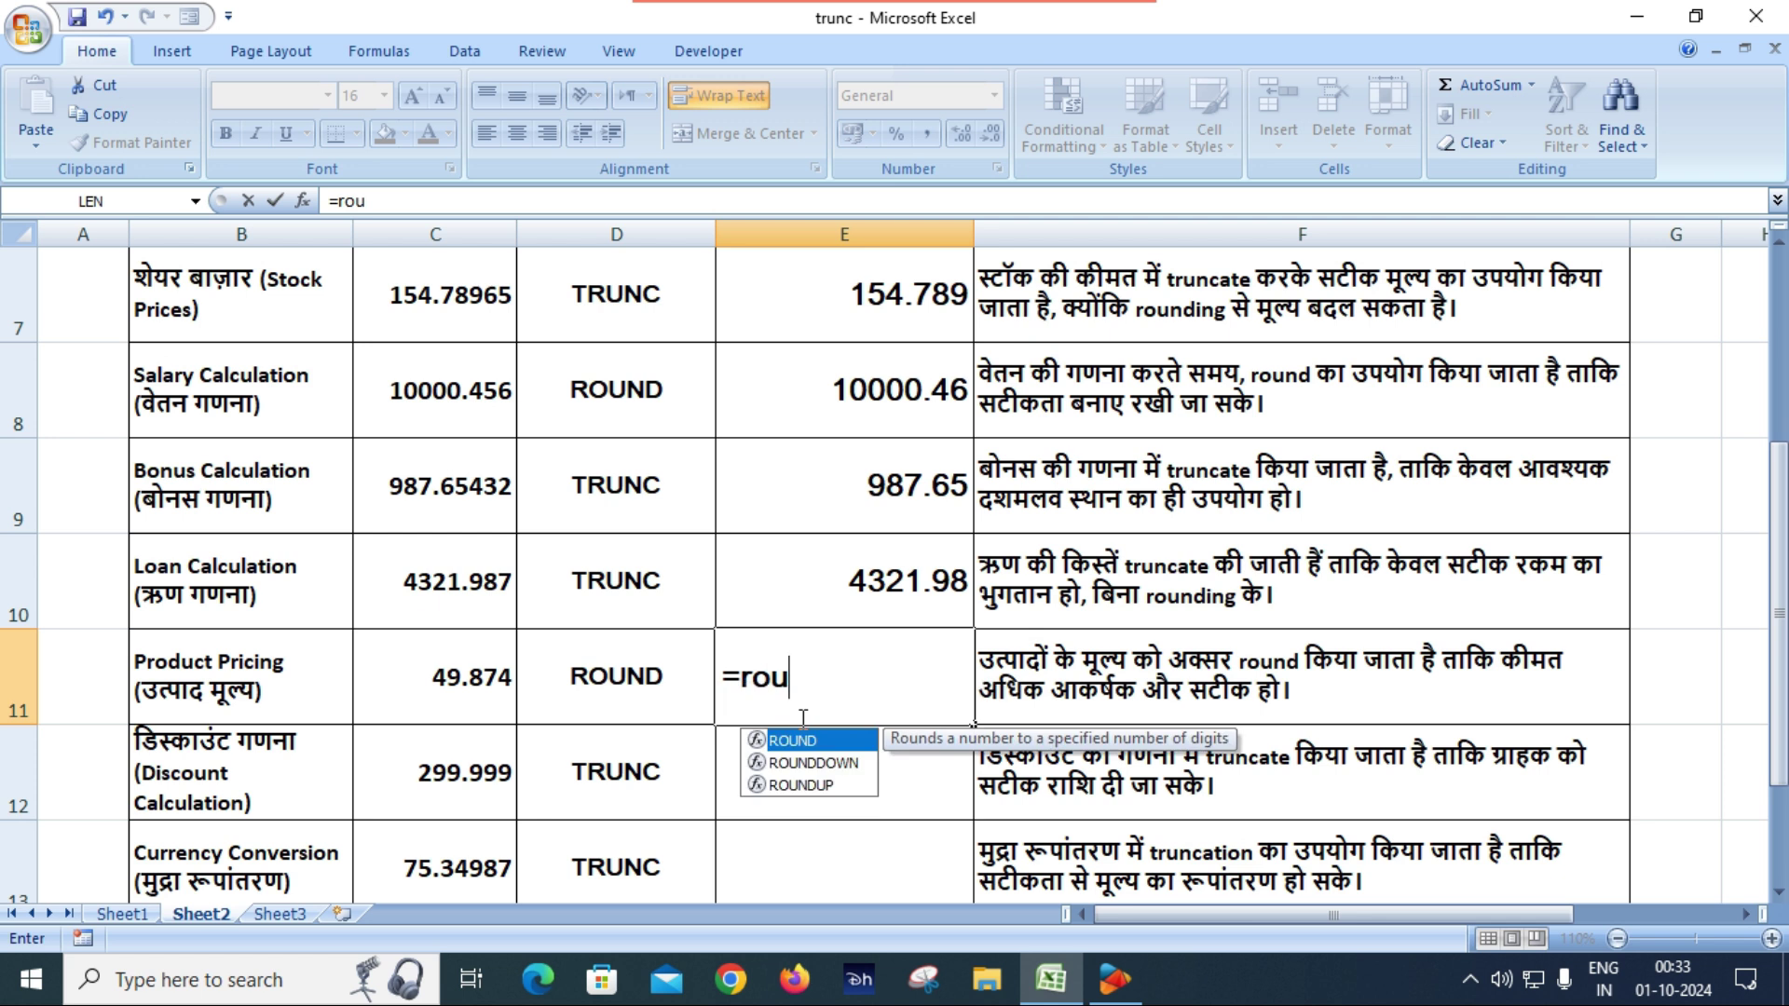
{"action": "key", "text": "Tab"}
{"action": "left_click", "coordinate": [445, 680]}
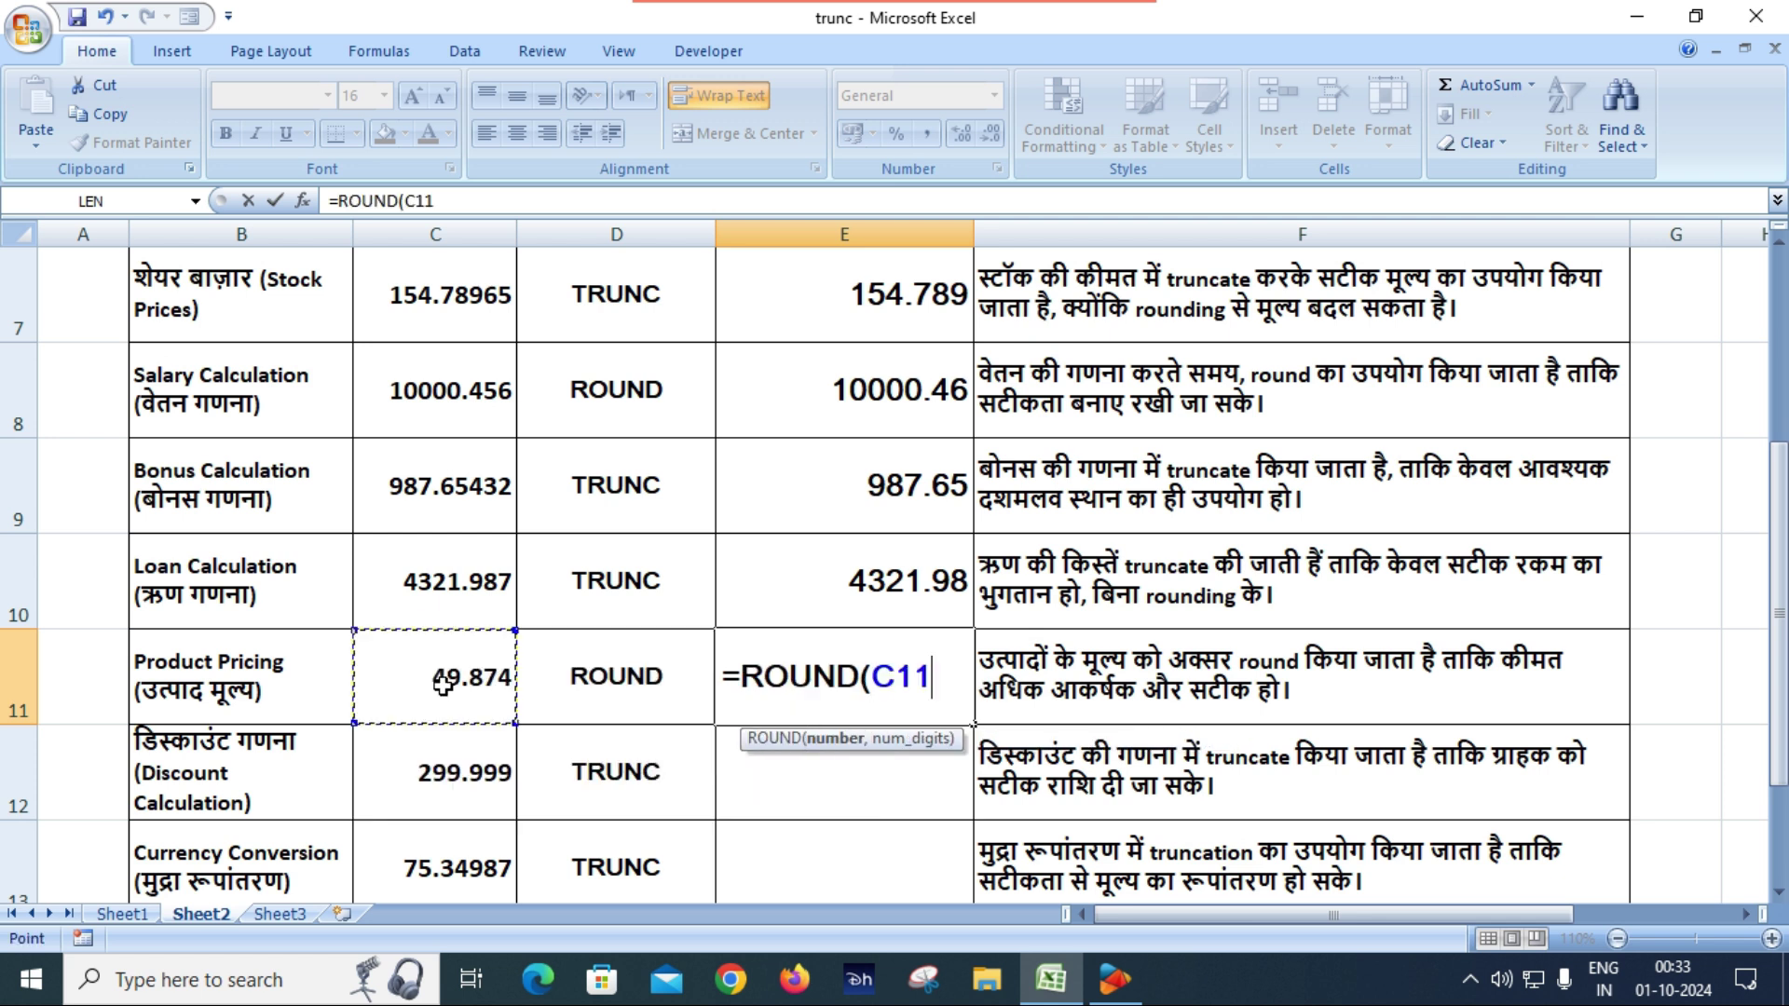
{"action": "type", "text": ","}
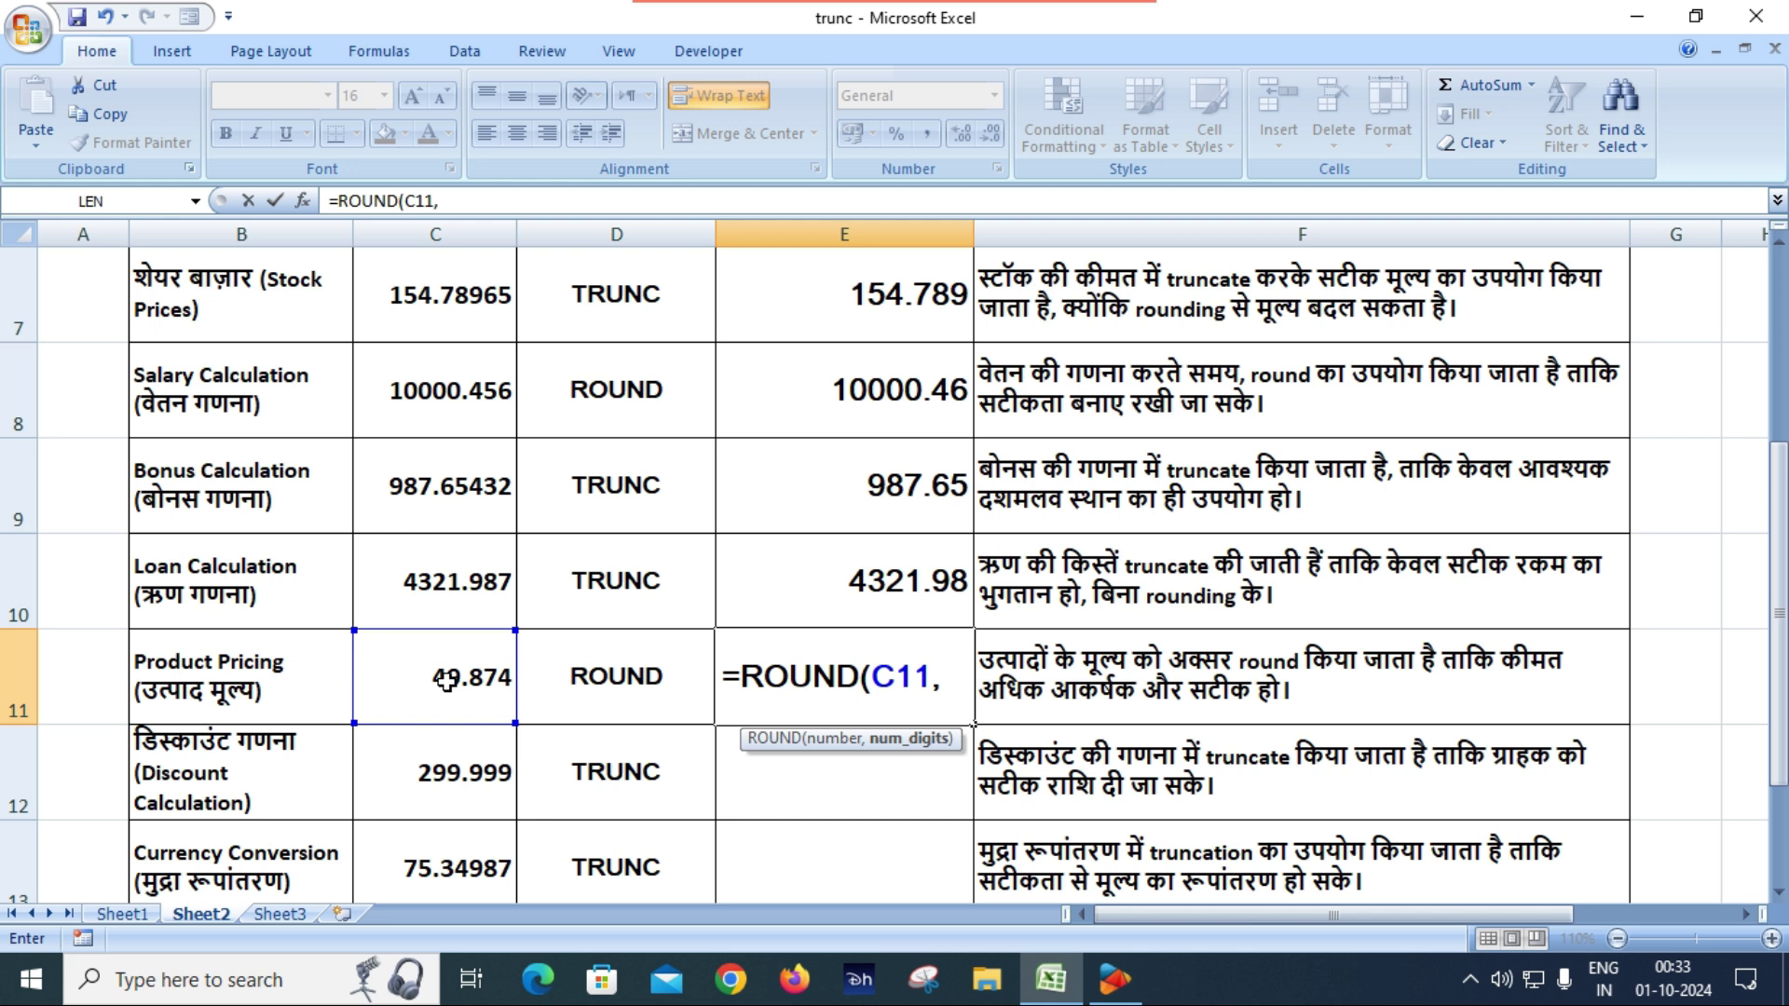
{"action": "type", "text": "2)"}
{"action": "key", "text": "Return"}
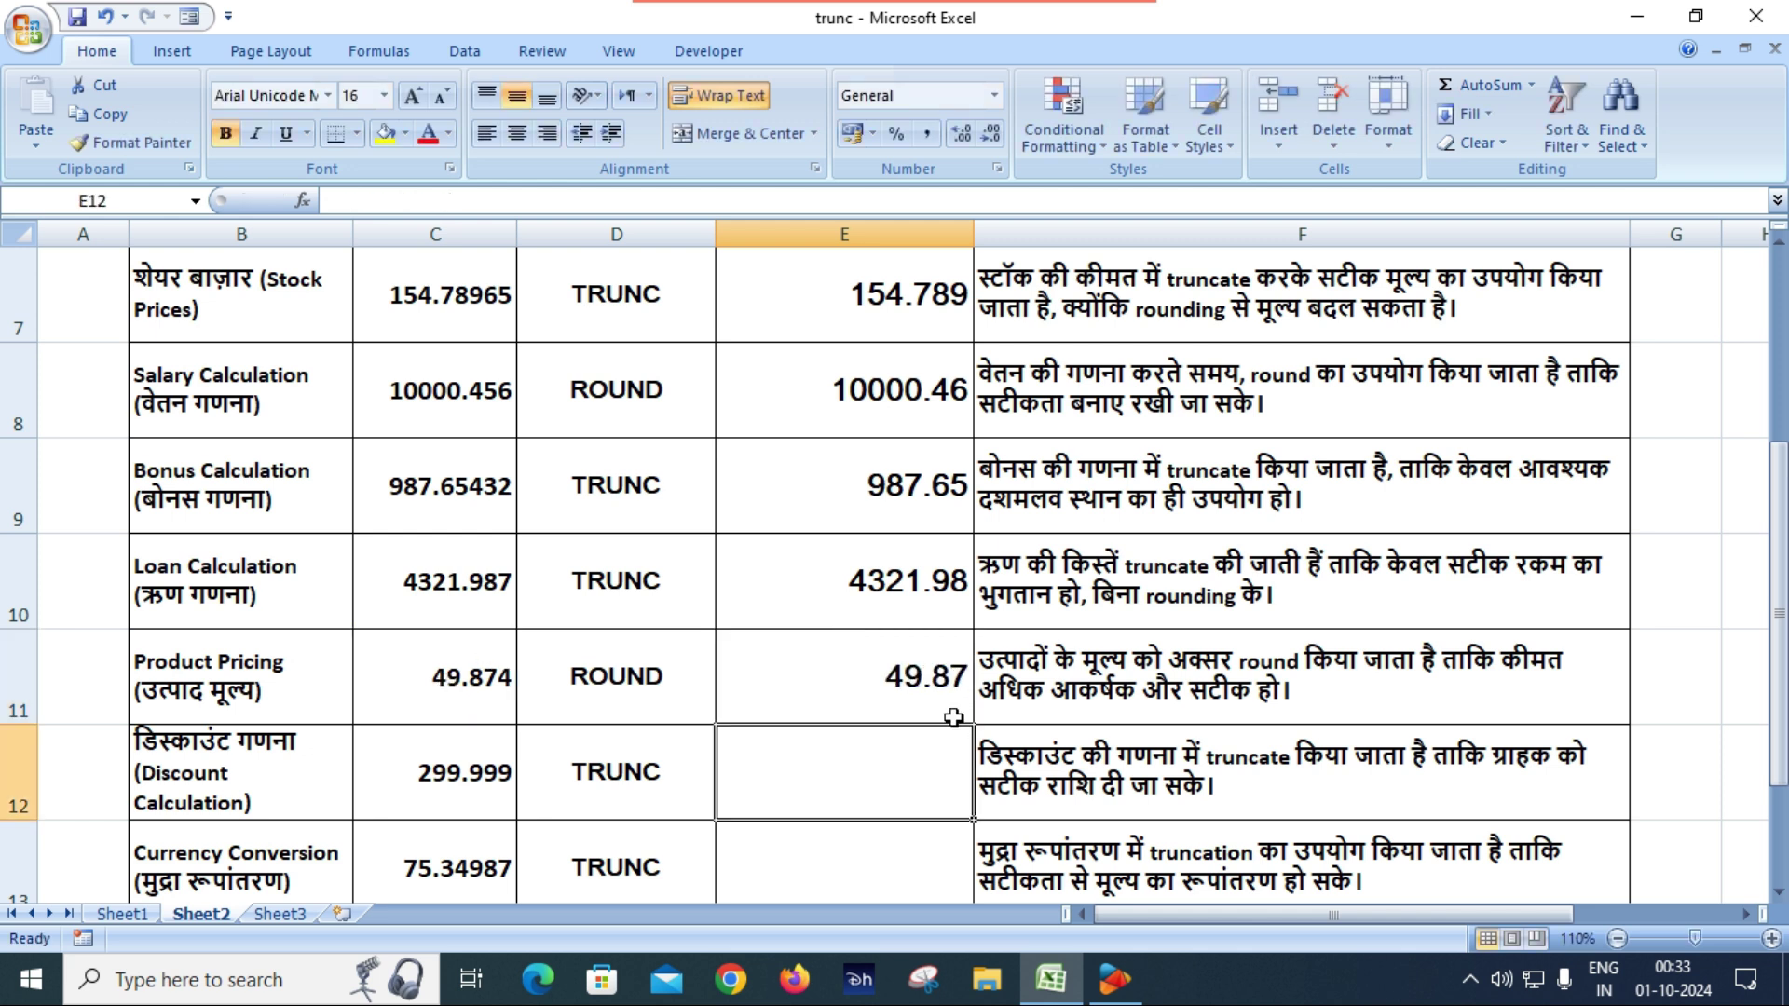
{"action": "left_click", "coordinate": [922, 695]}
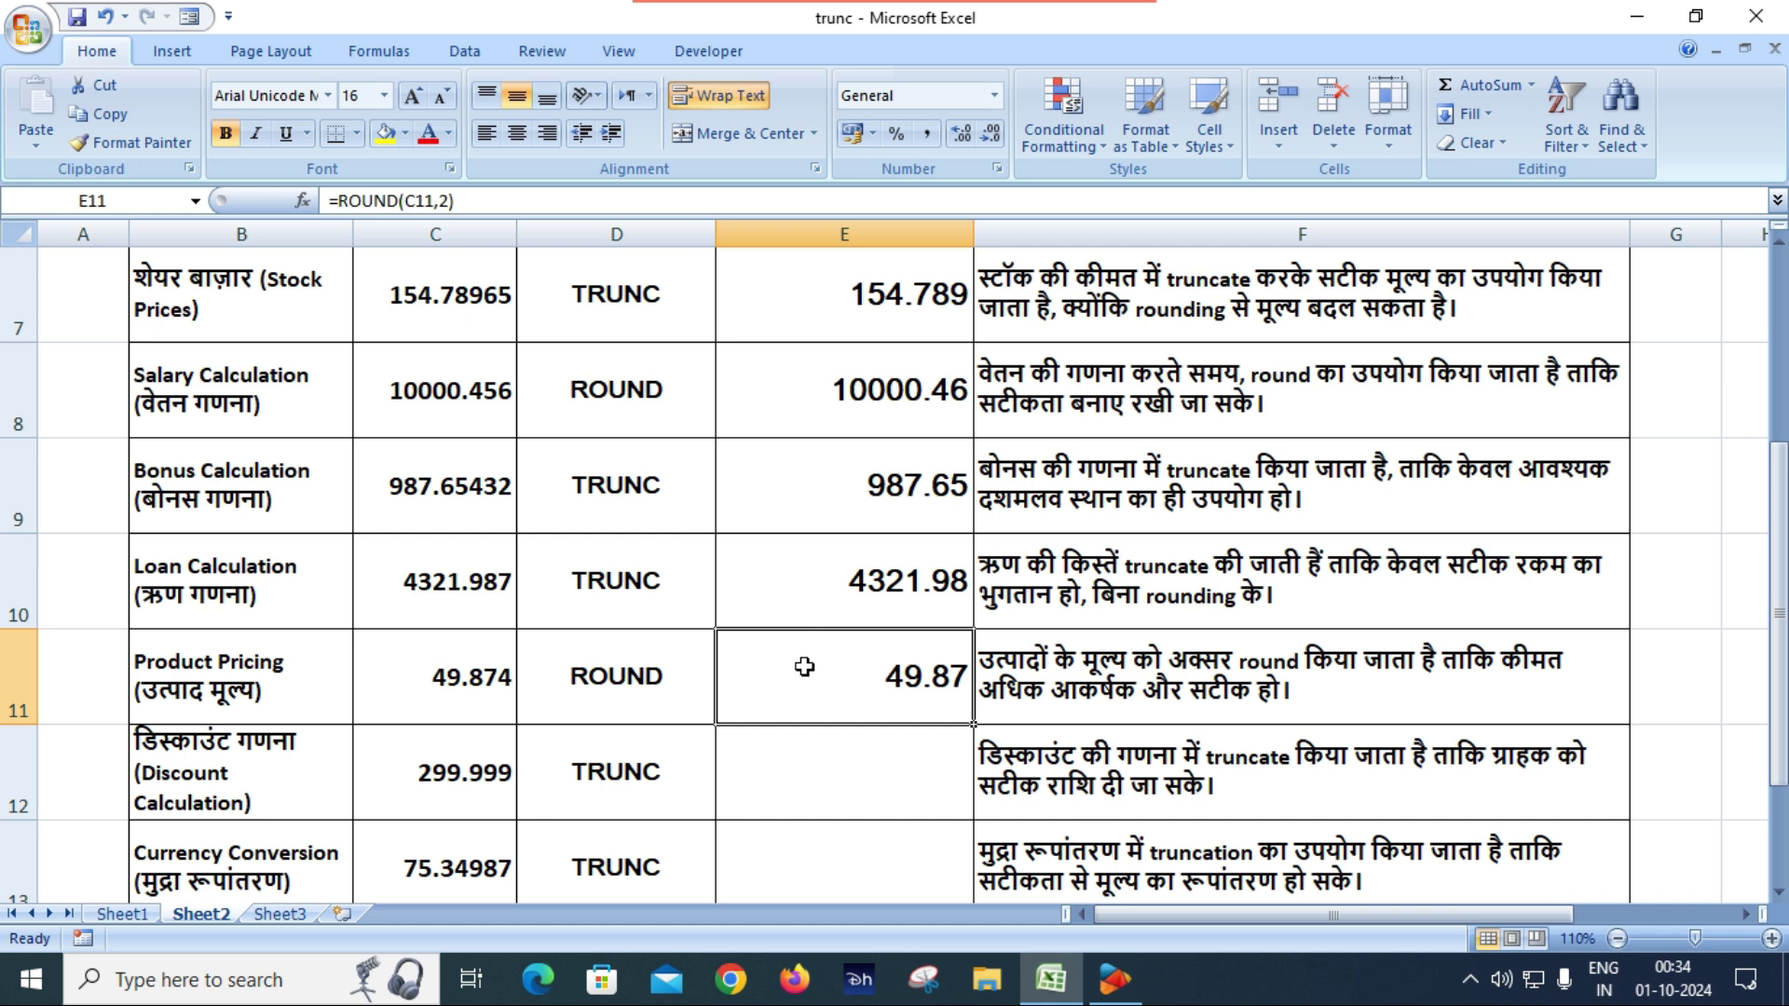
Enter =TRUNC(C12) in E12 for the Discount Calculation use case and check the formula.
{"action": "scroll", "coordinate": [776, 662], "scroll_direction": "down", "scroll_amount": 2}
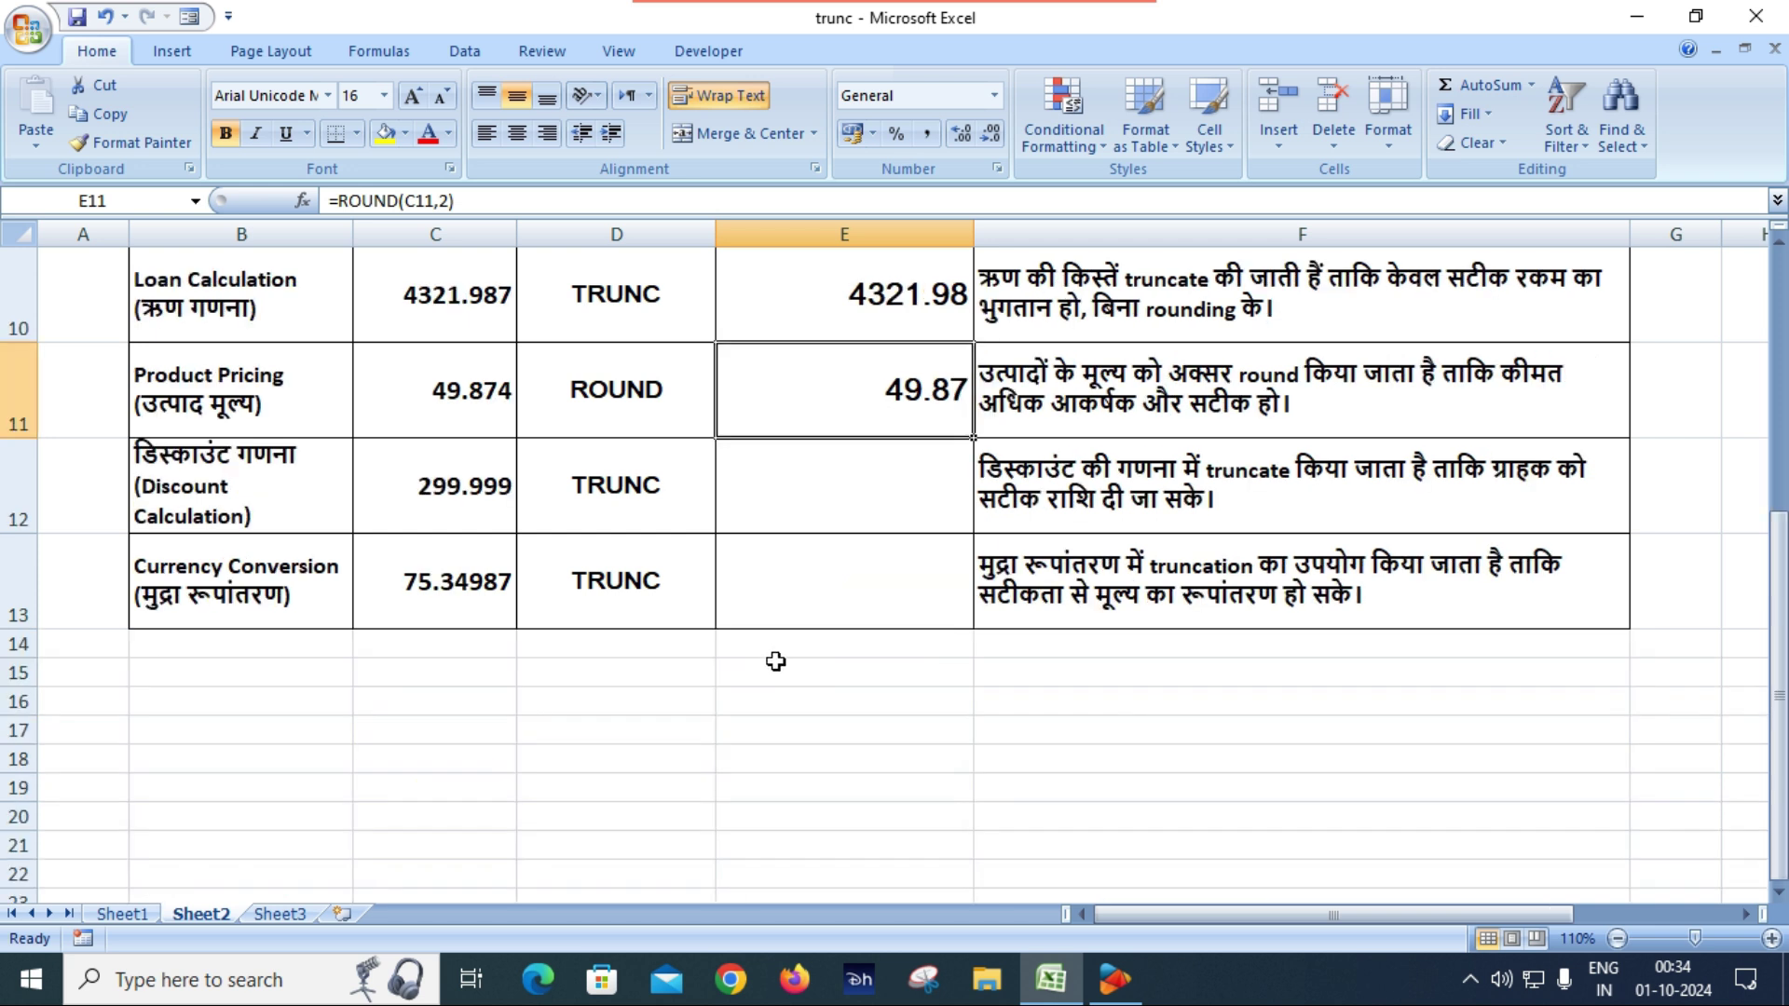
{"action": "scroll", "coordinate": [775, 662], "scroll_direction": "up", "scroll_amount": 2}
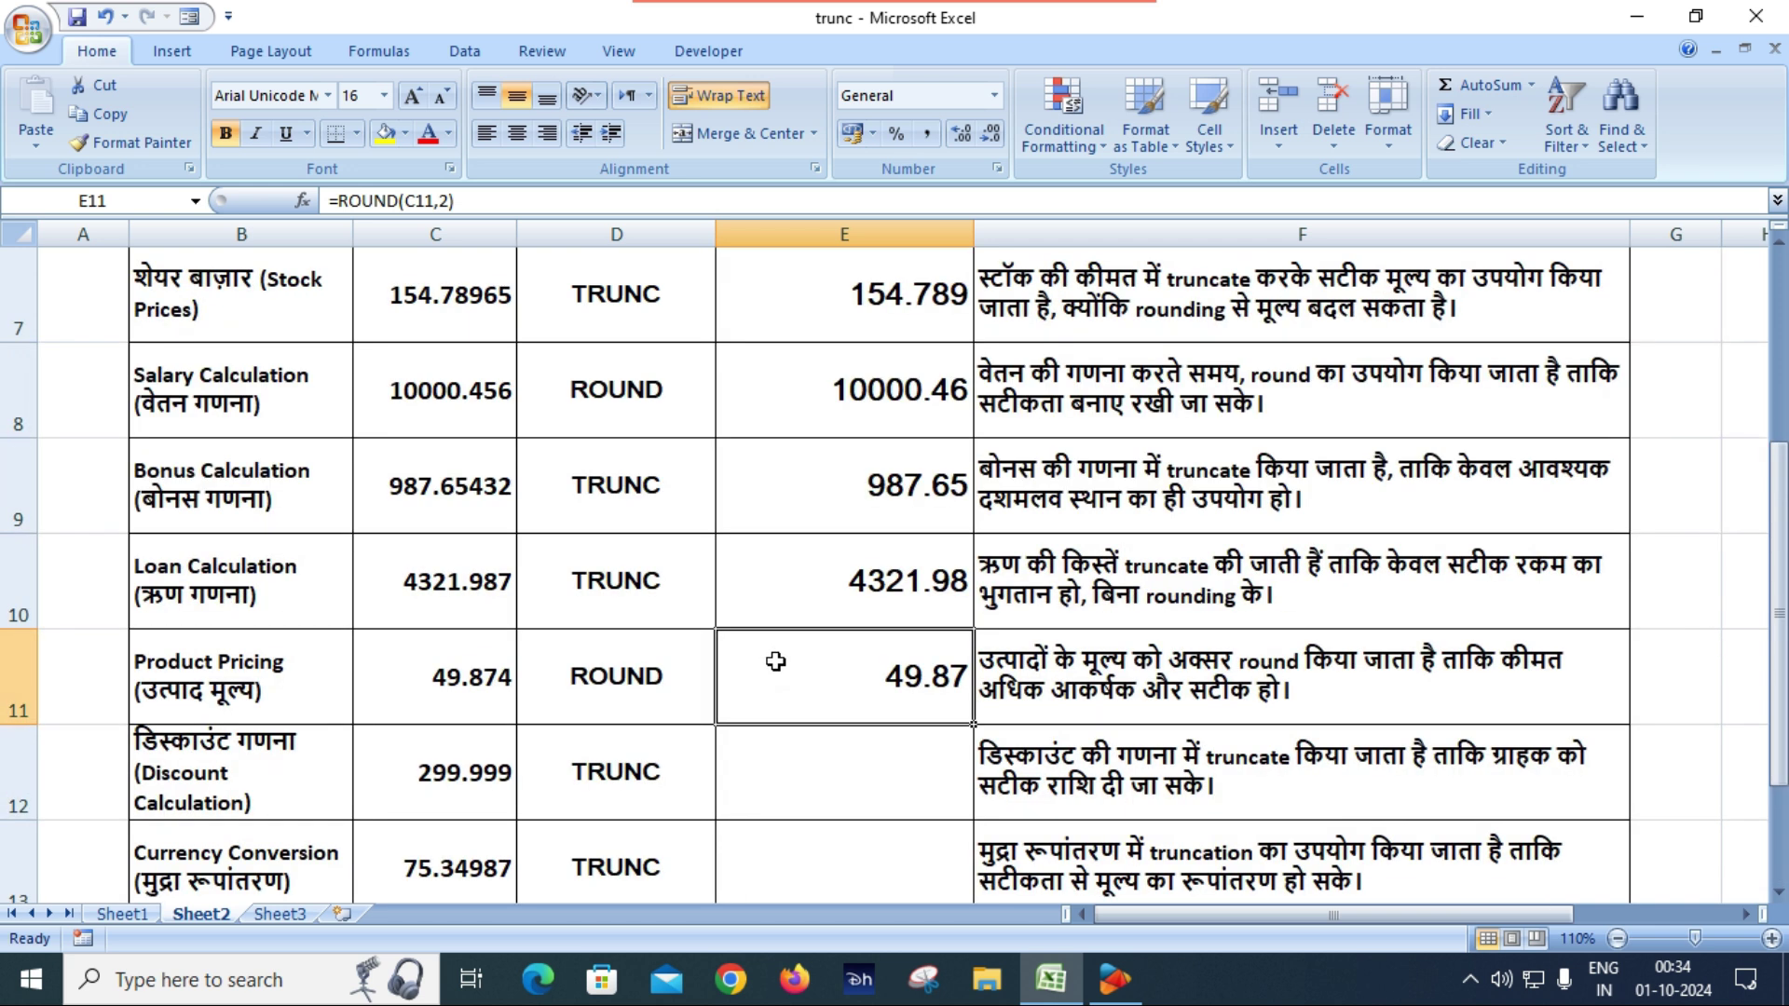
{"action": "left_click", "coordinate": [819, 781]}
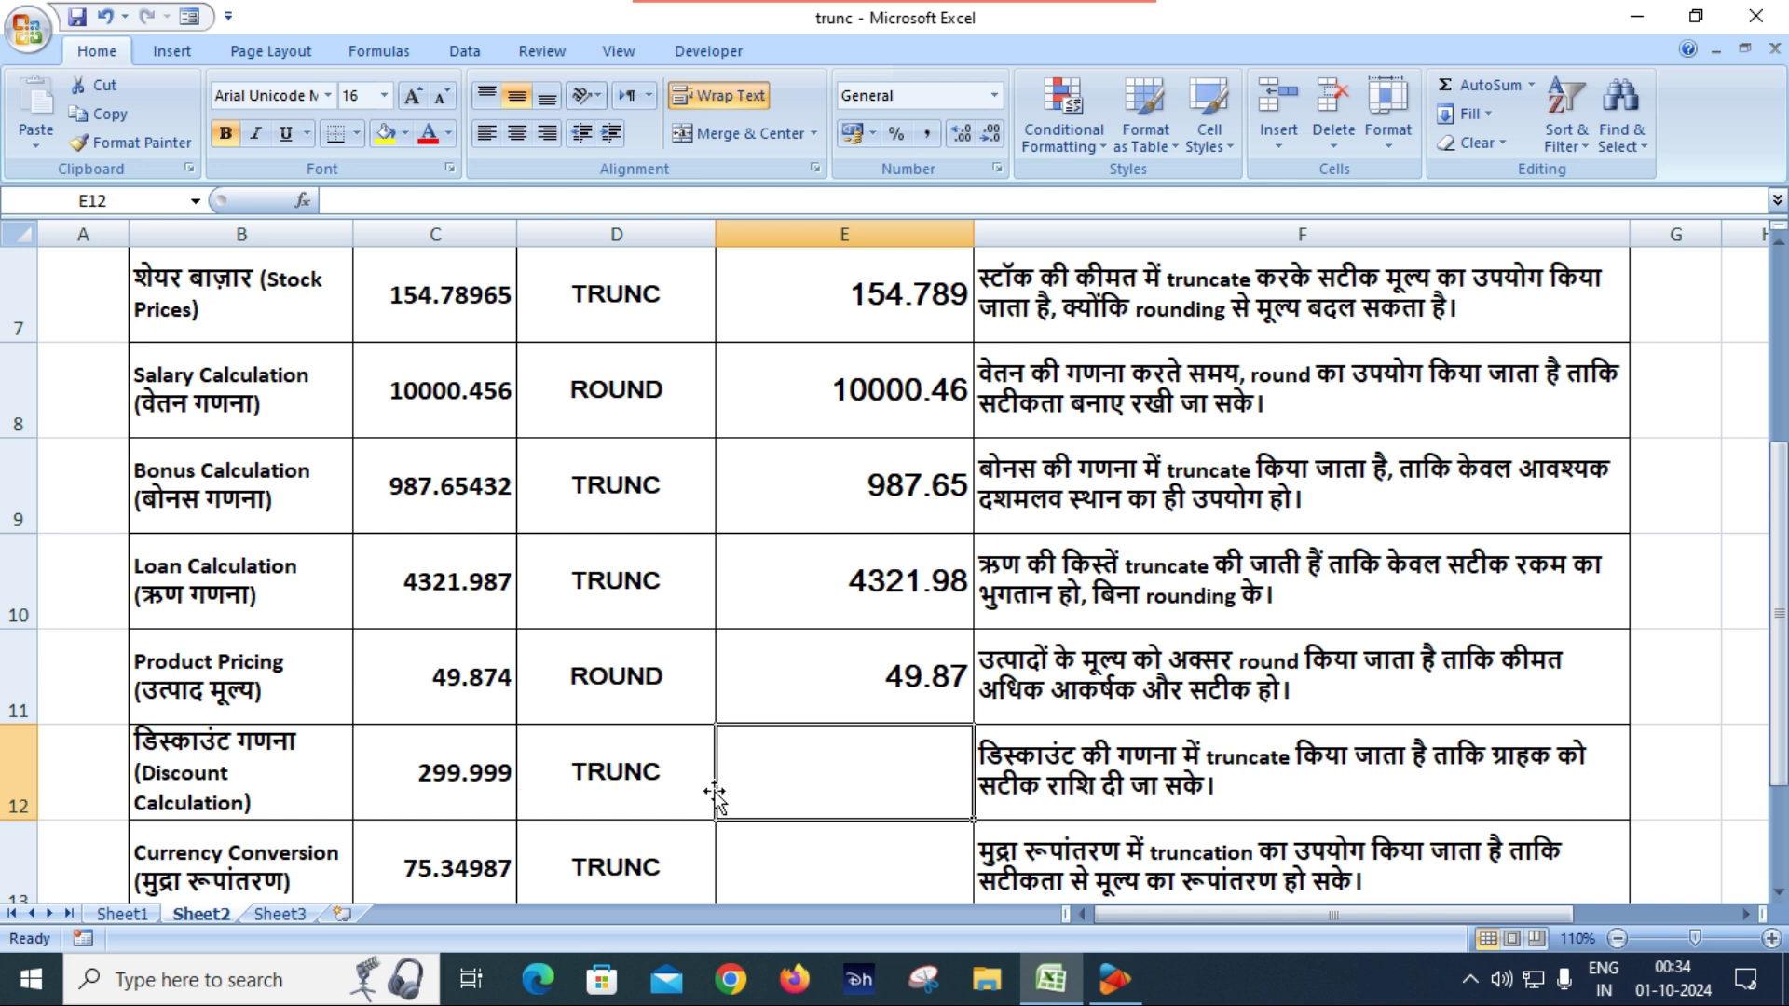
{"action": "type", "text": "="}
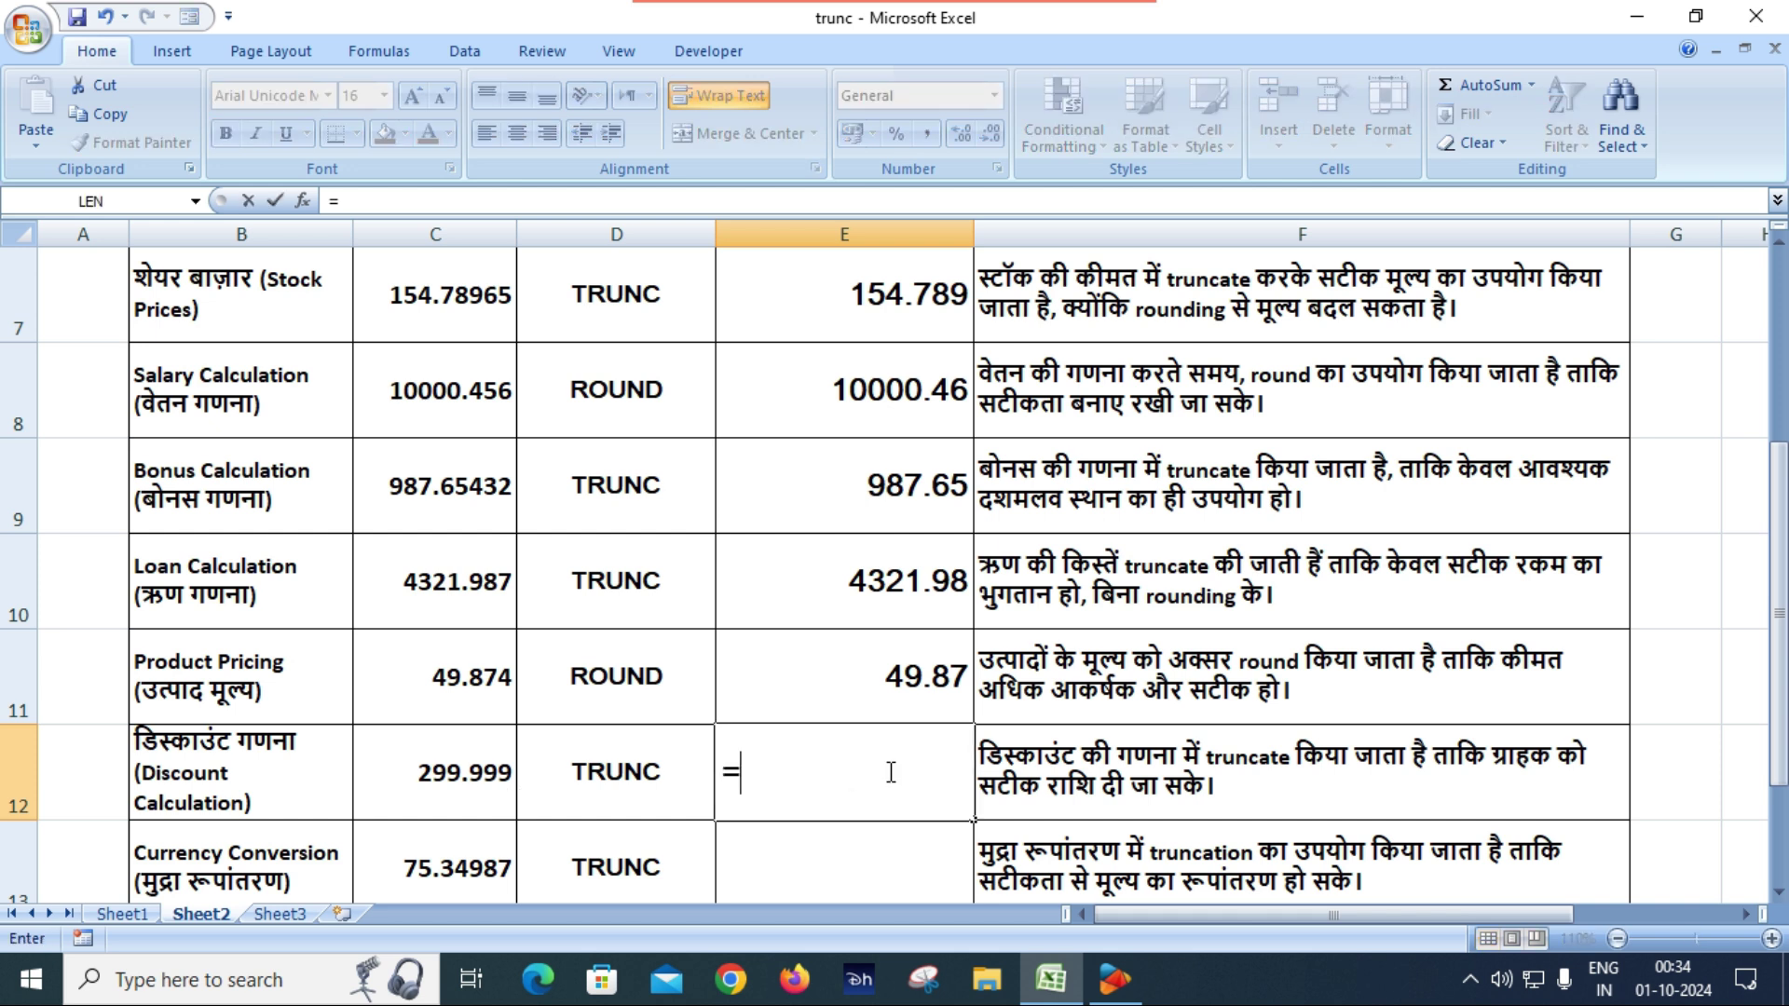
{"action": "type", "text": "tru"}
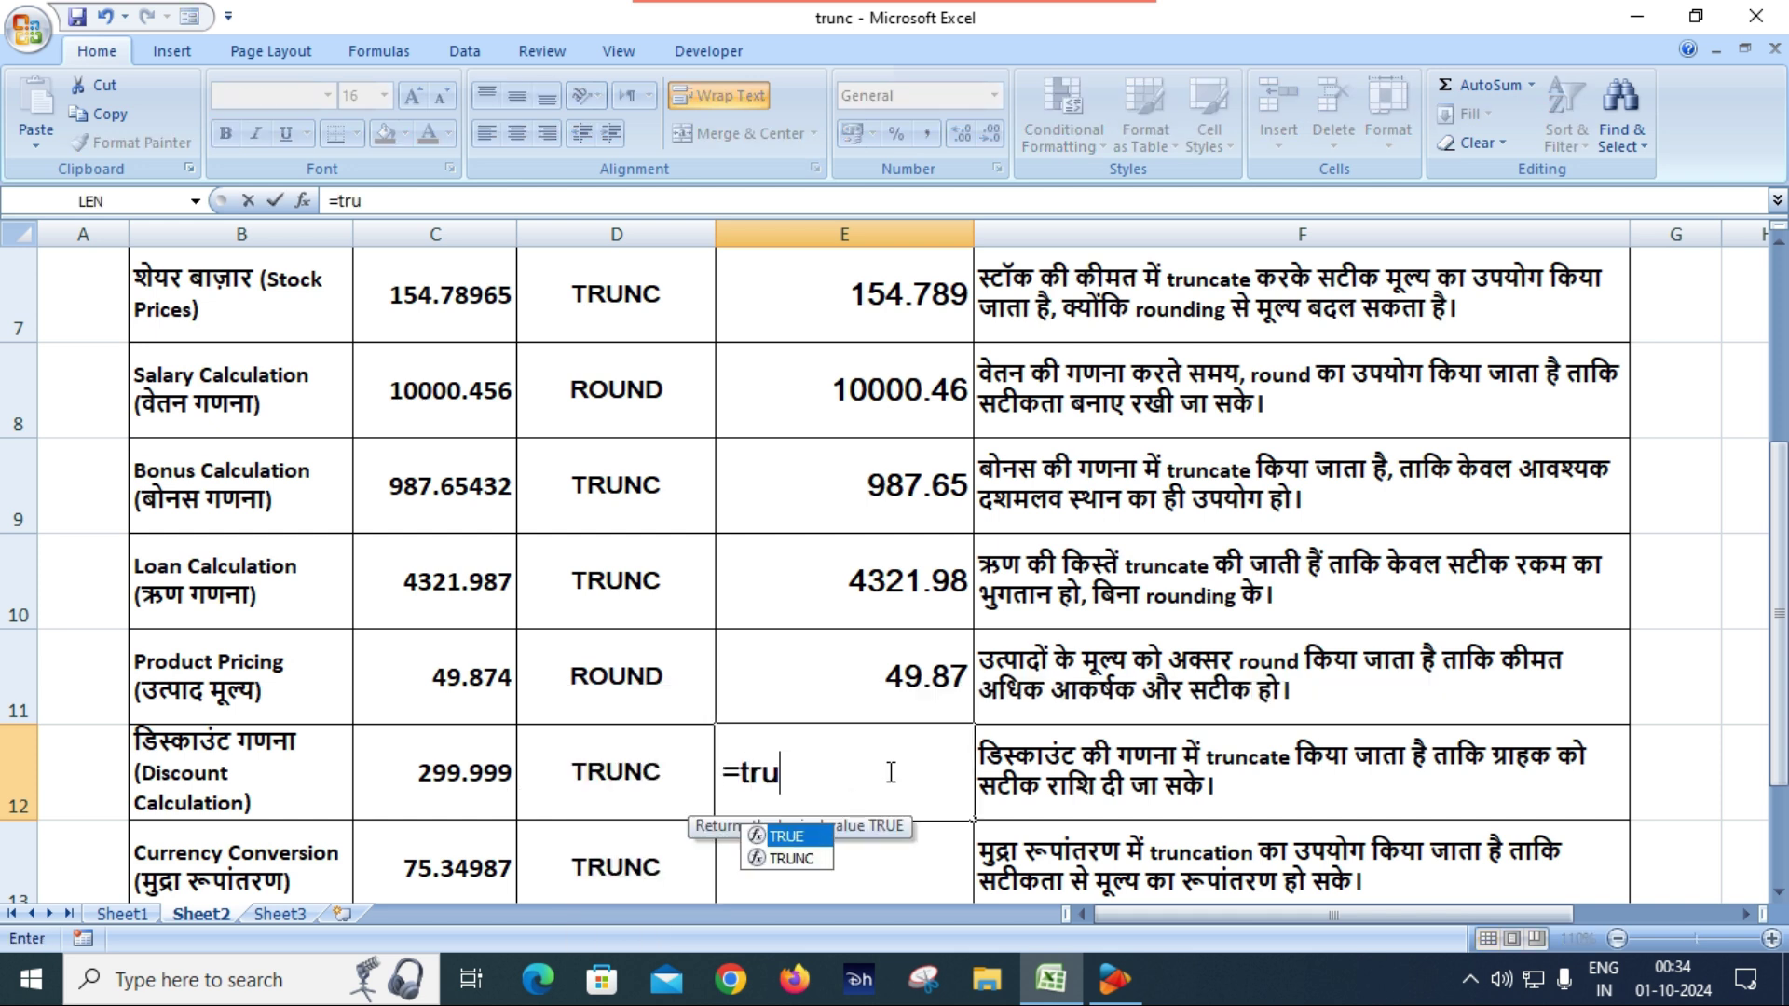
{"action": "type", "text": "n"}
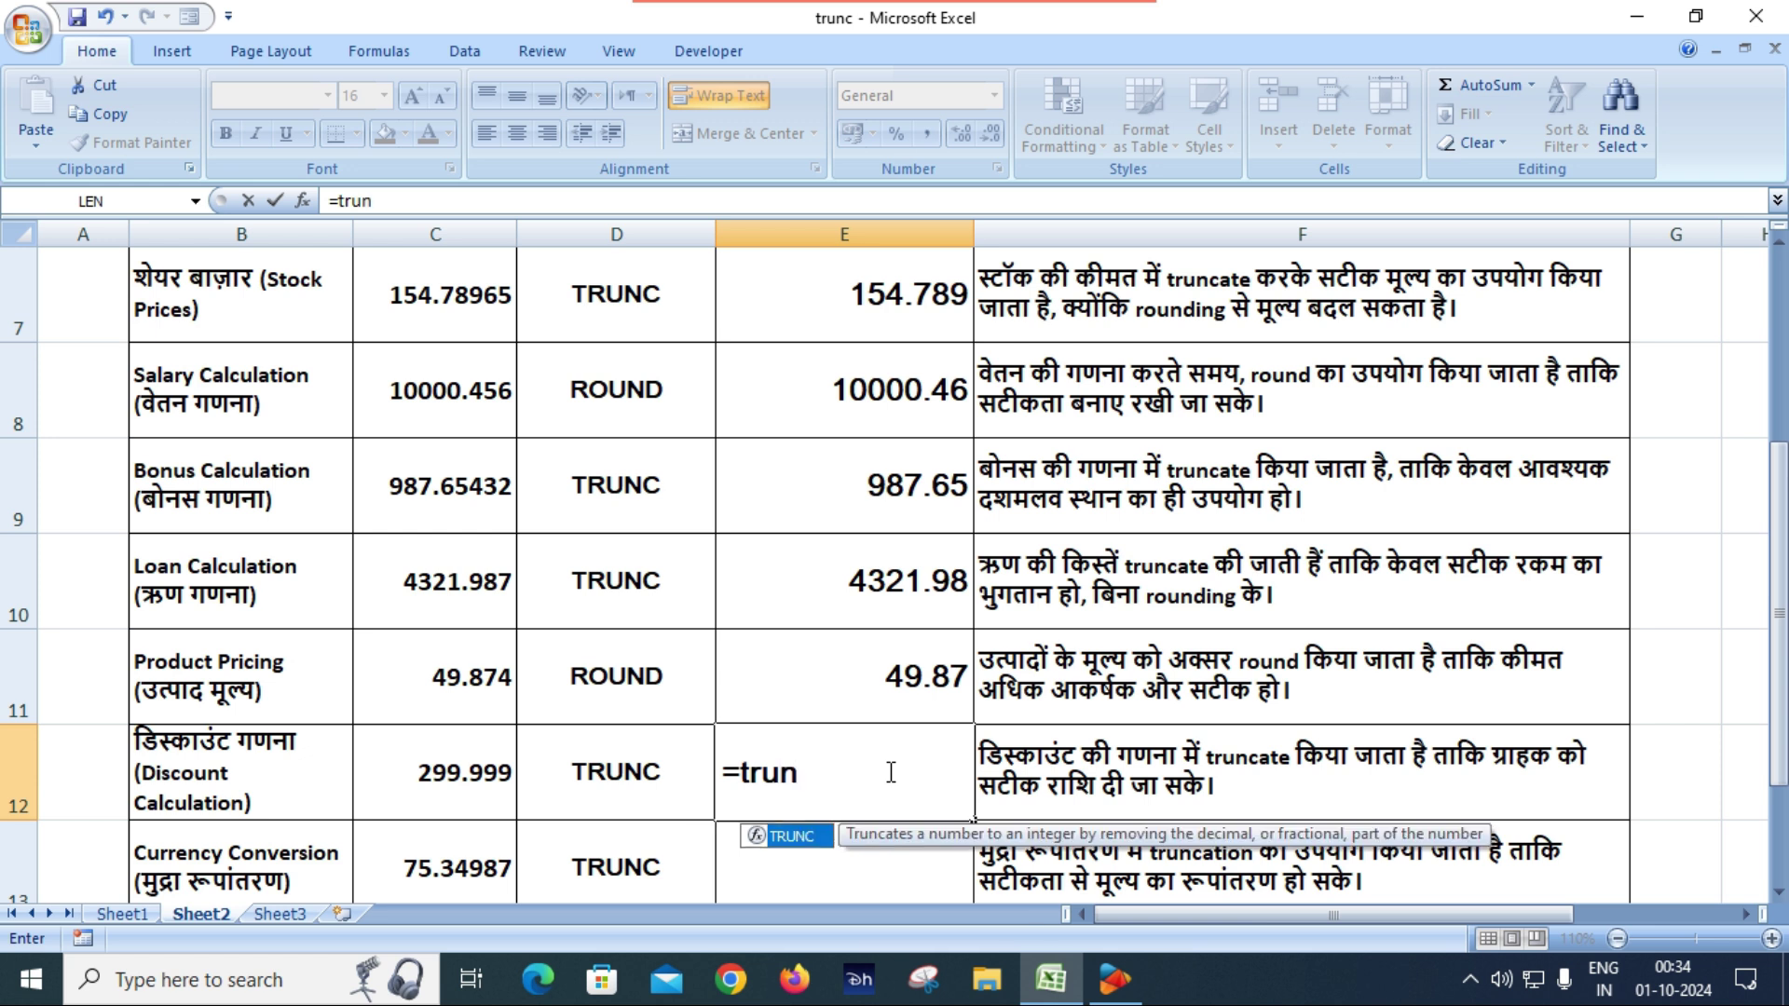
{"action": "key", "text": "Tab"}
{"action": "left_click", "coordinate": [408, 783]}
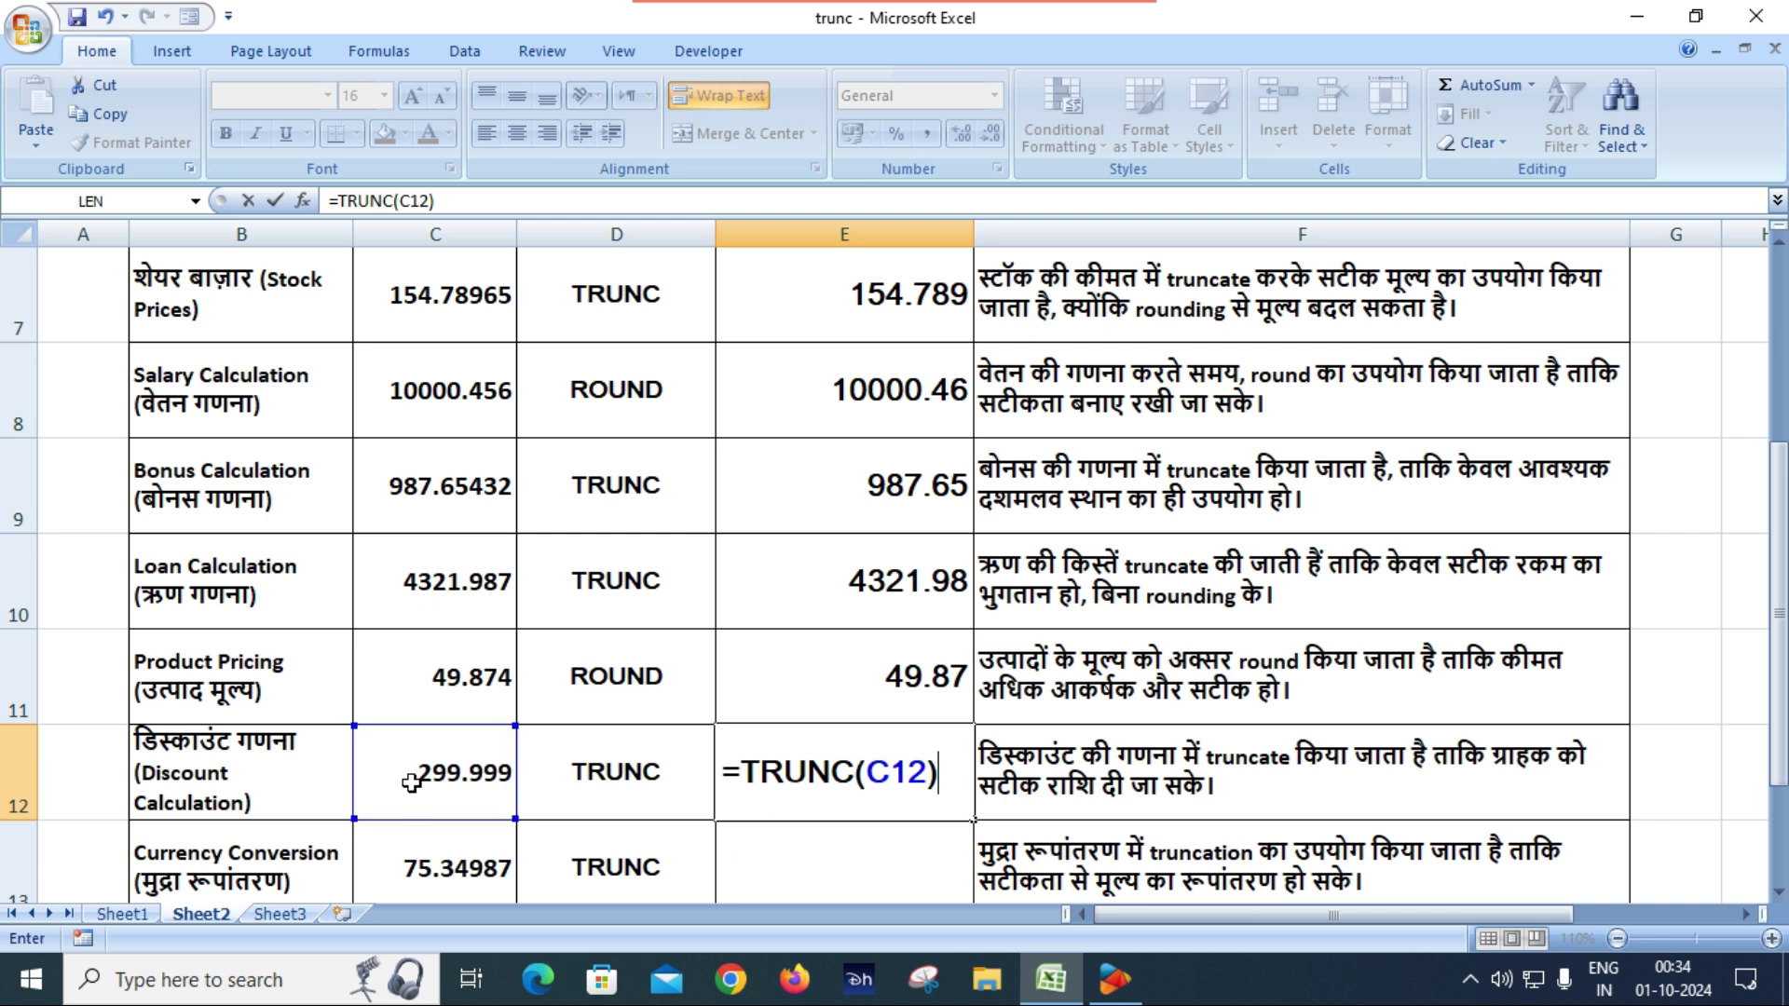
{"action": "key", "text": "Return"}
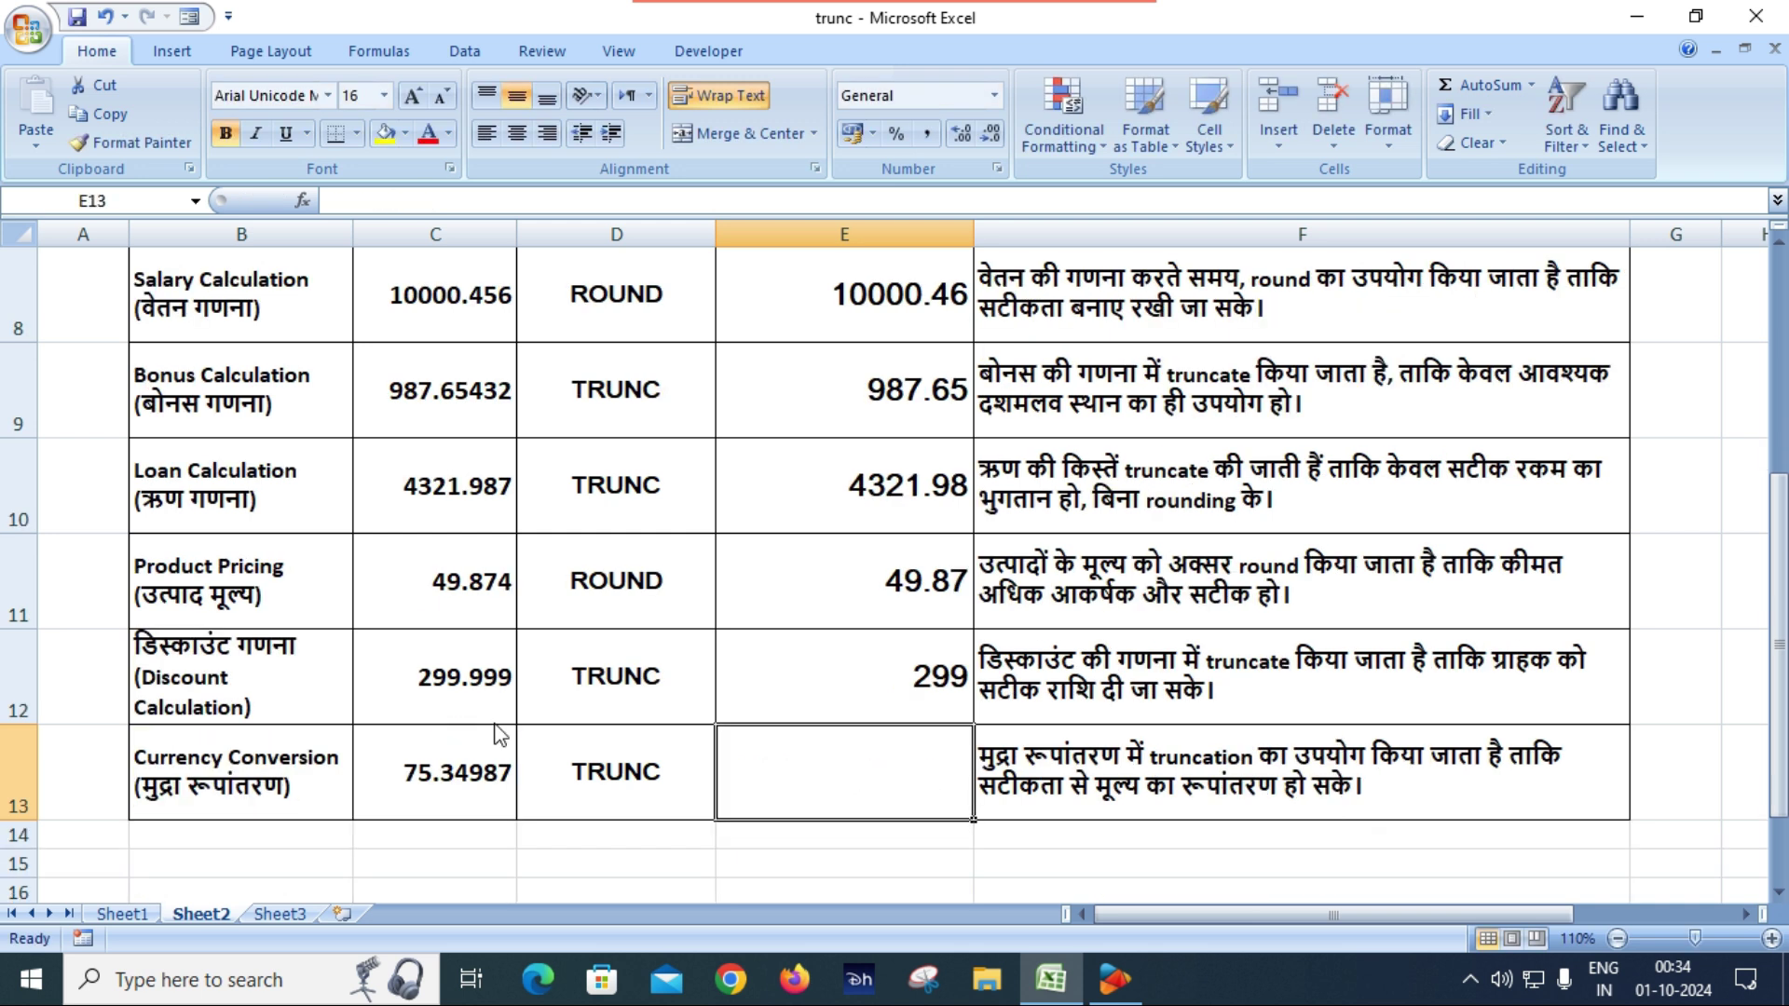
{"action": "left_click", "coordinate": [905, 687]}
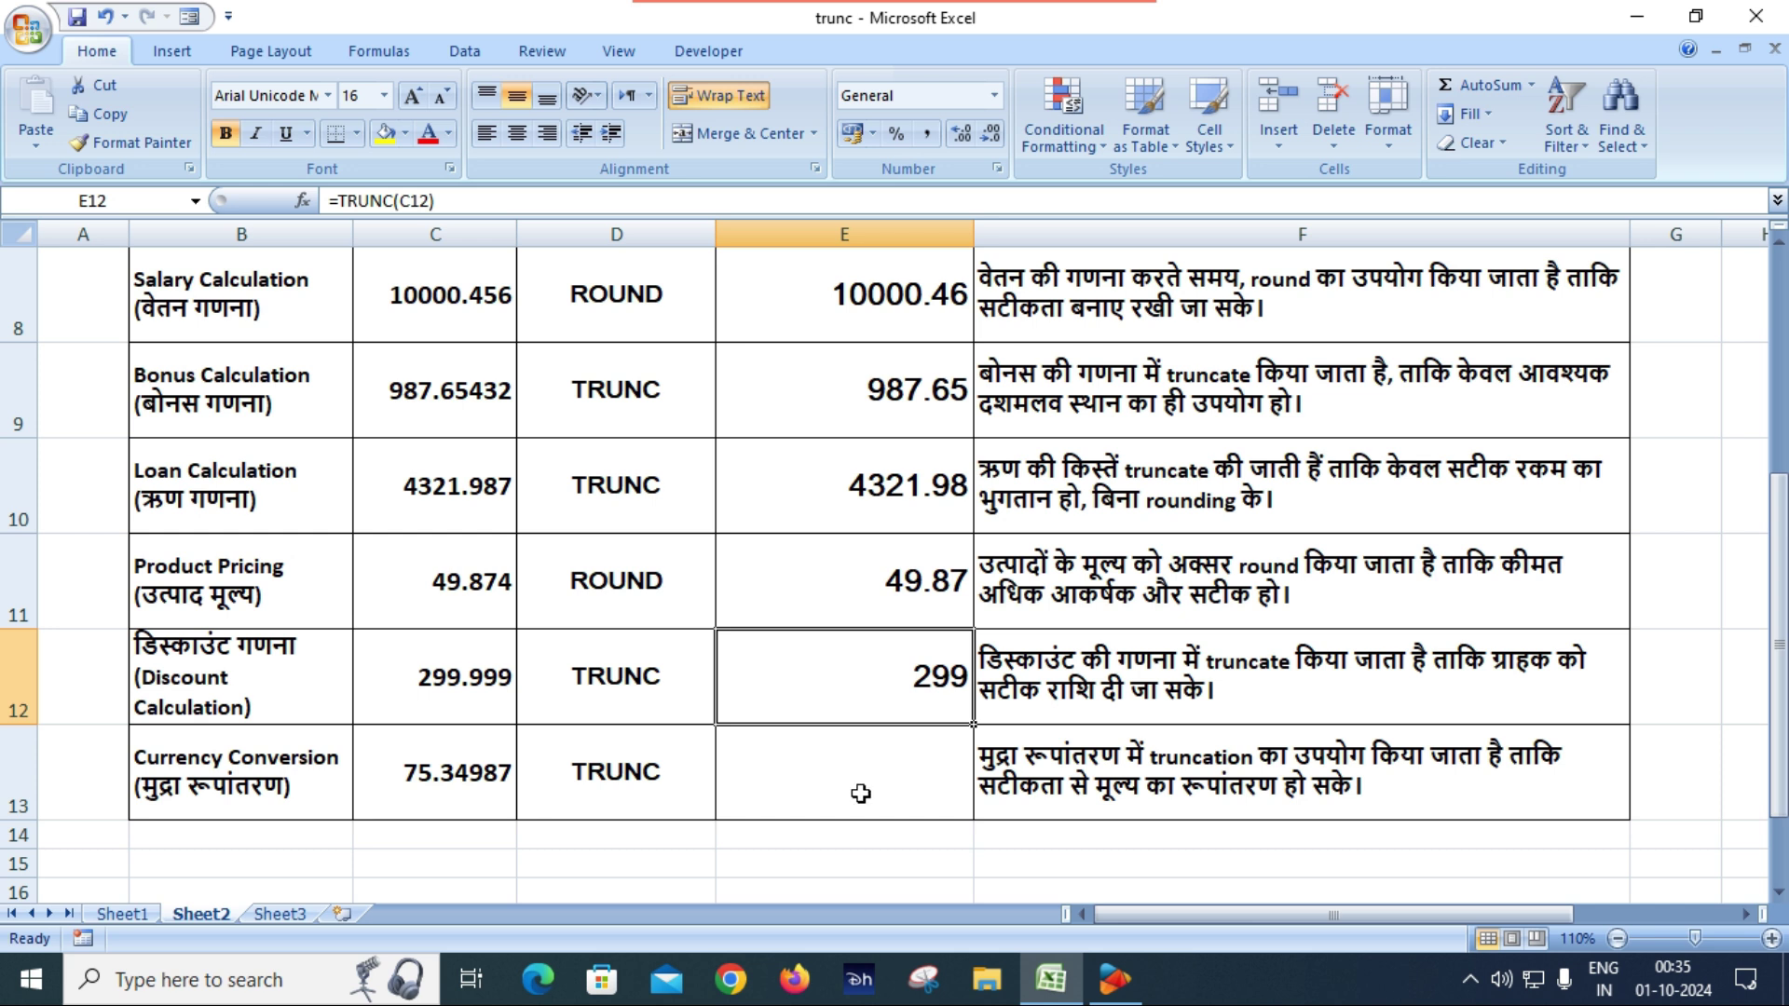
Enter =TRUNC(C13,2) in E13 for the Currency Conversion use case.
{"action": "left_click", "coordinate": [1170, 777]}
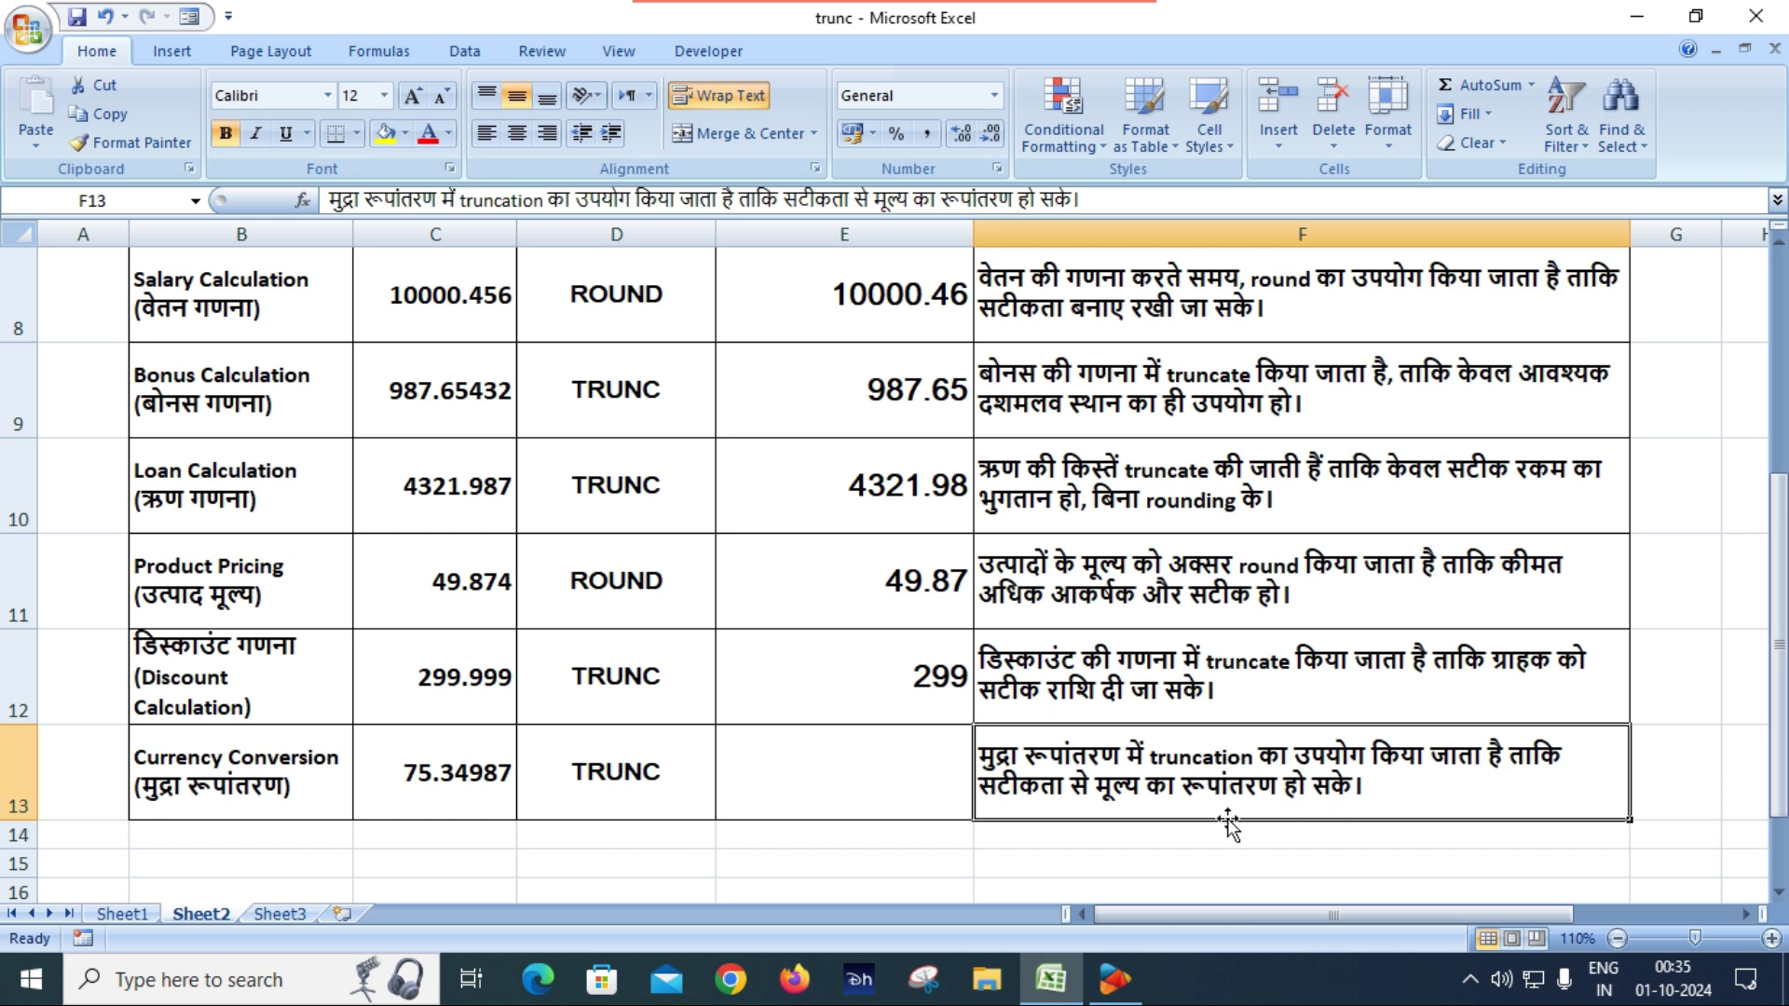
{"action": "left_click", "coordinate": [834, 780]}
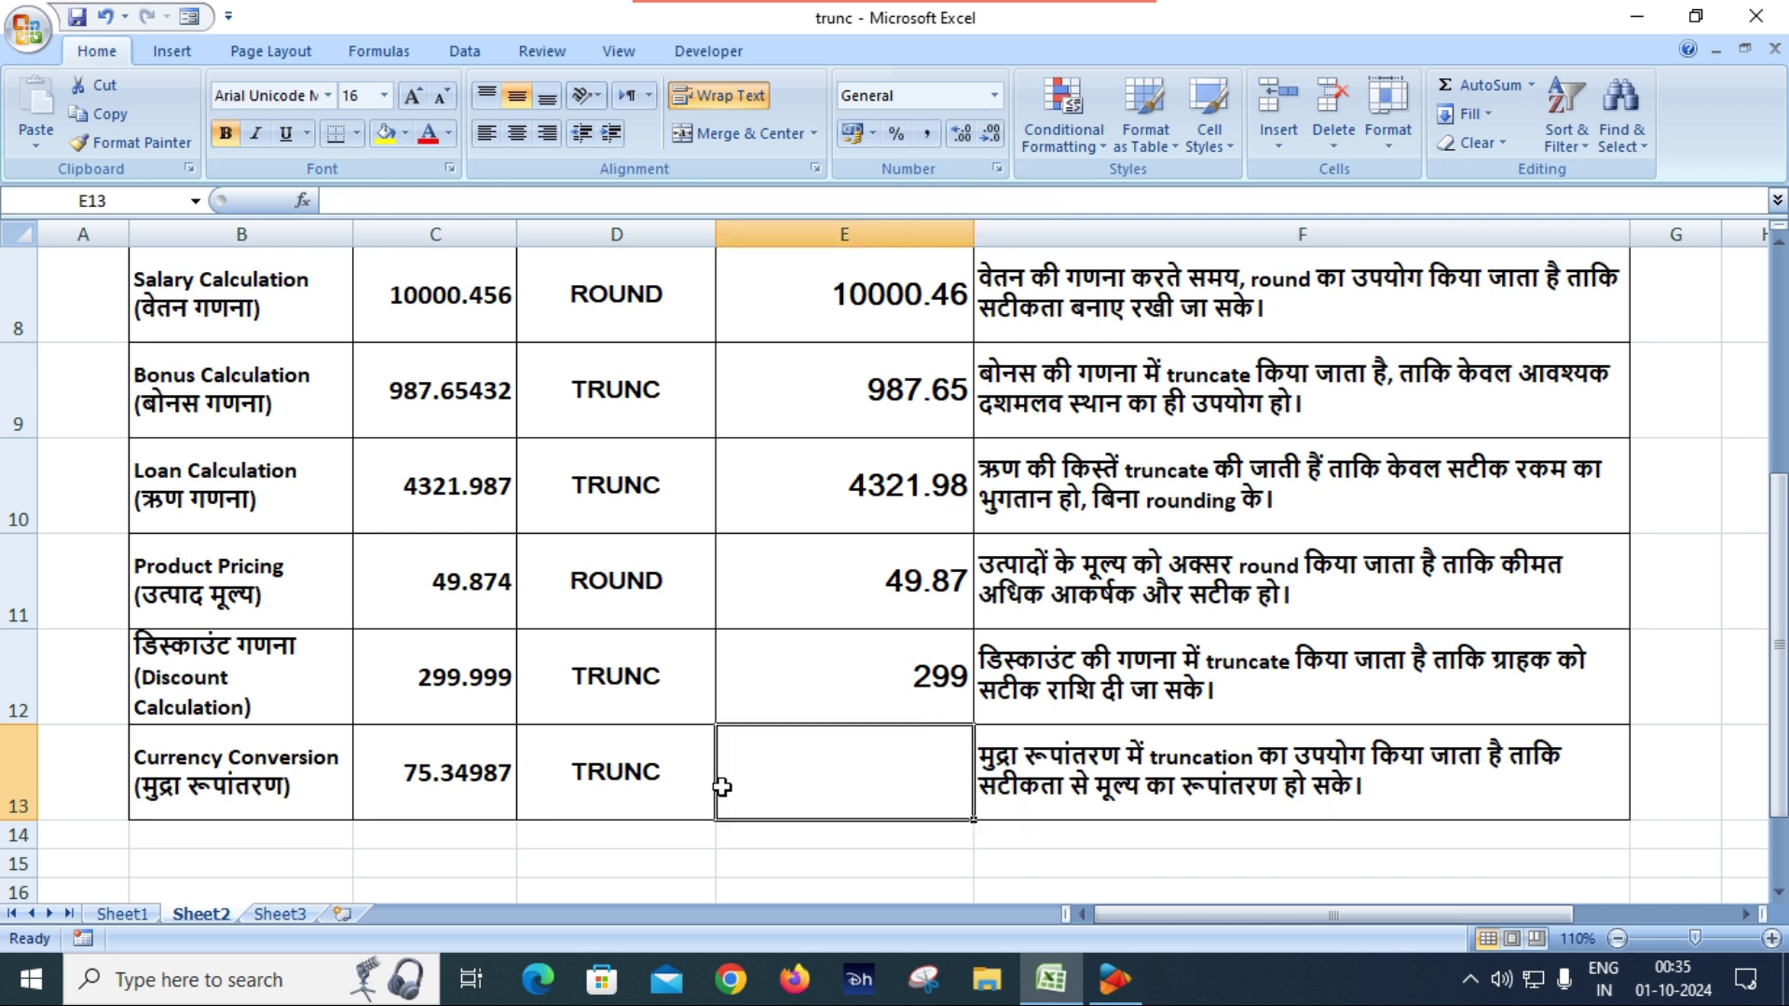
{"action": "left_click", "coordinate": [444, 786]}
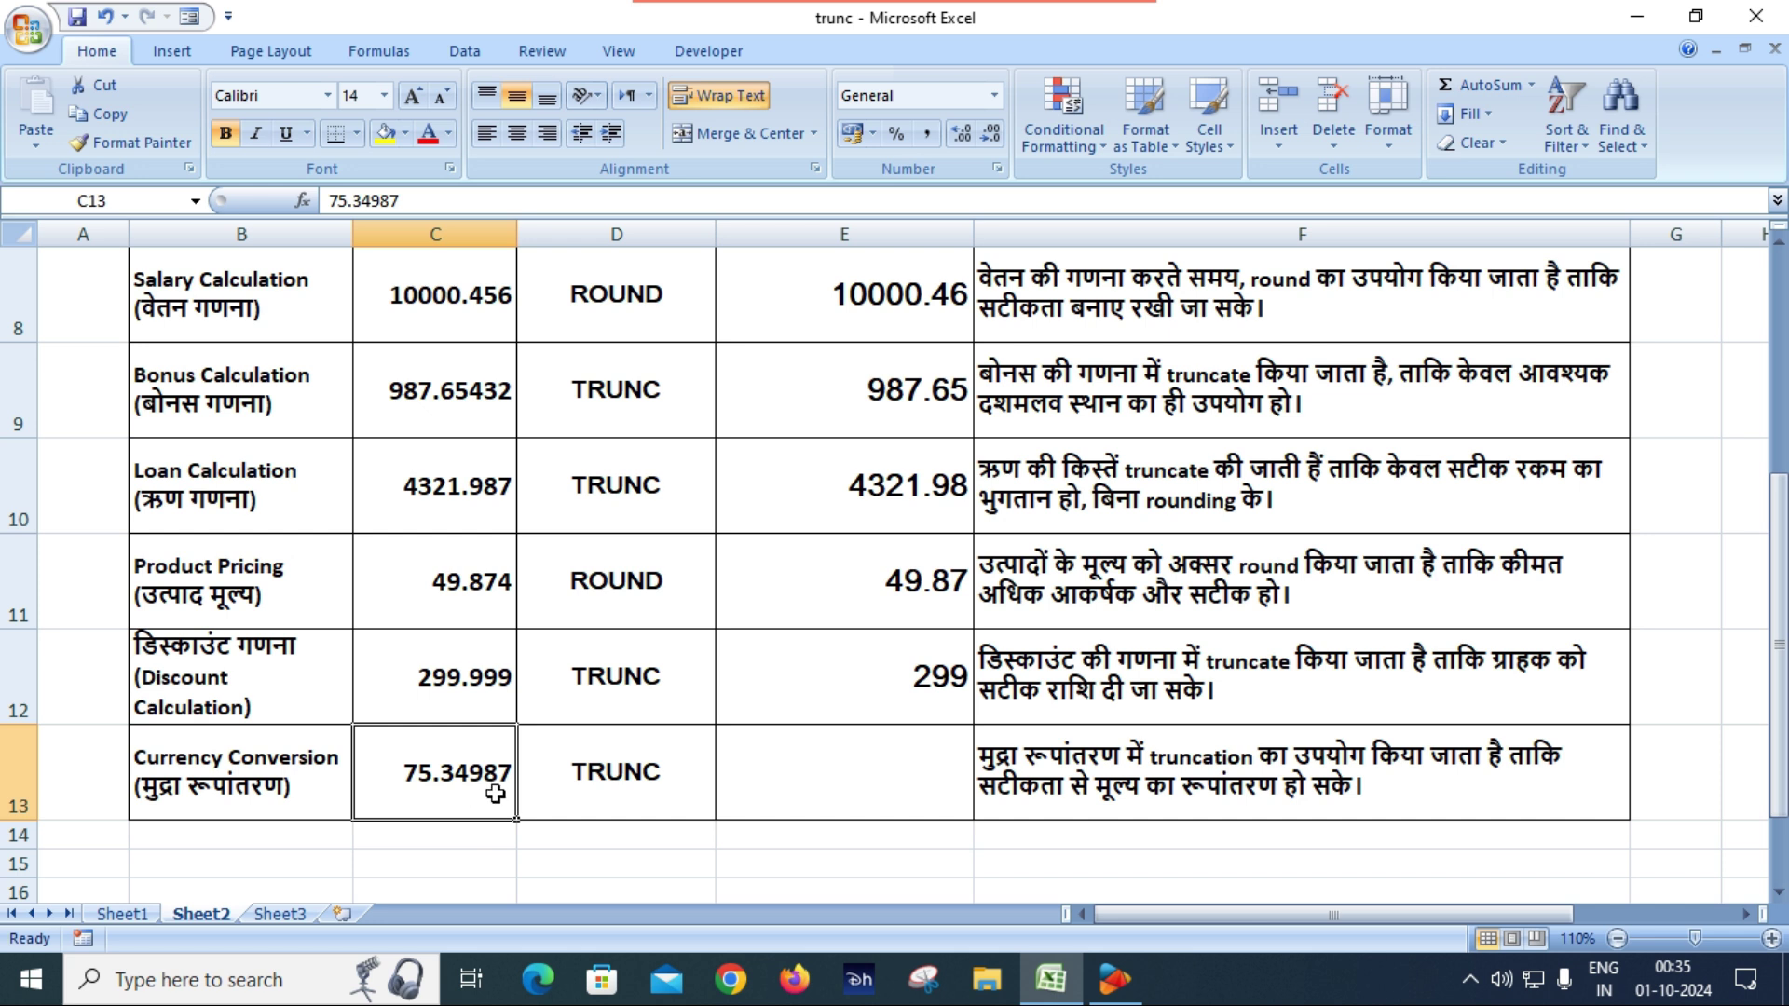
{"action": "left_click", "coordinate": [875, 783]}
{"action": "type", "text": "=trun"}
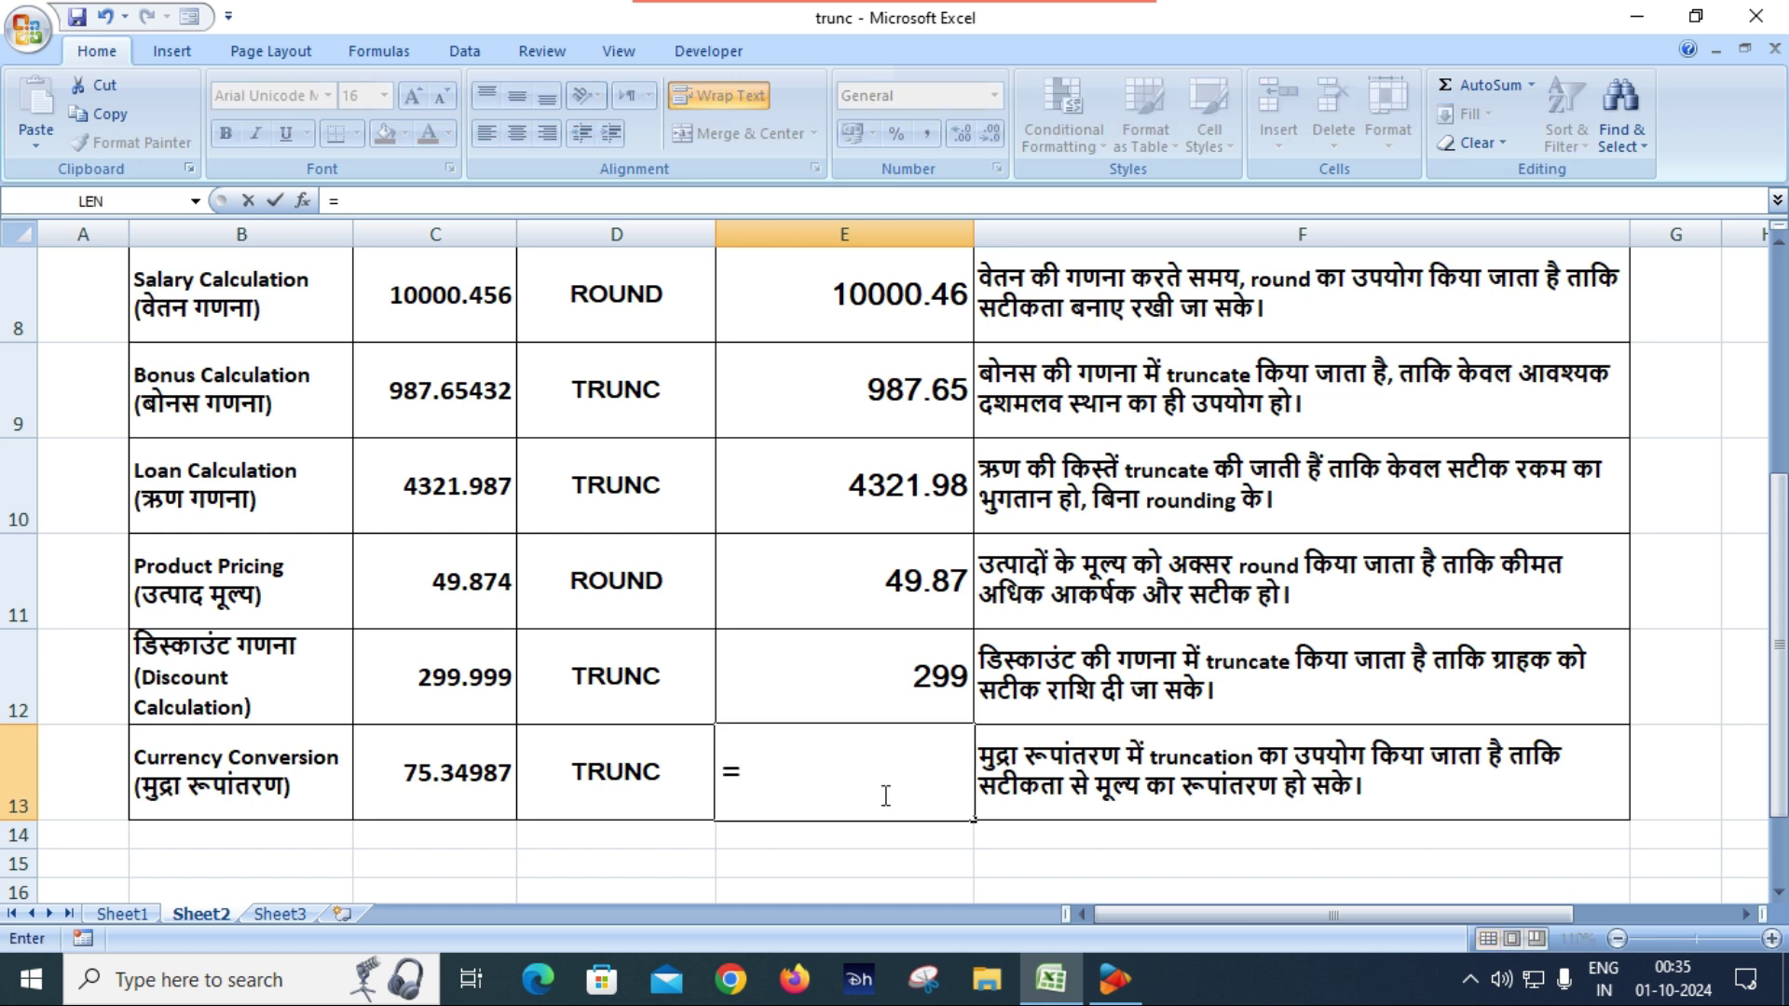
{"action": "key", "text": "Tab"}
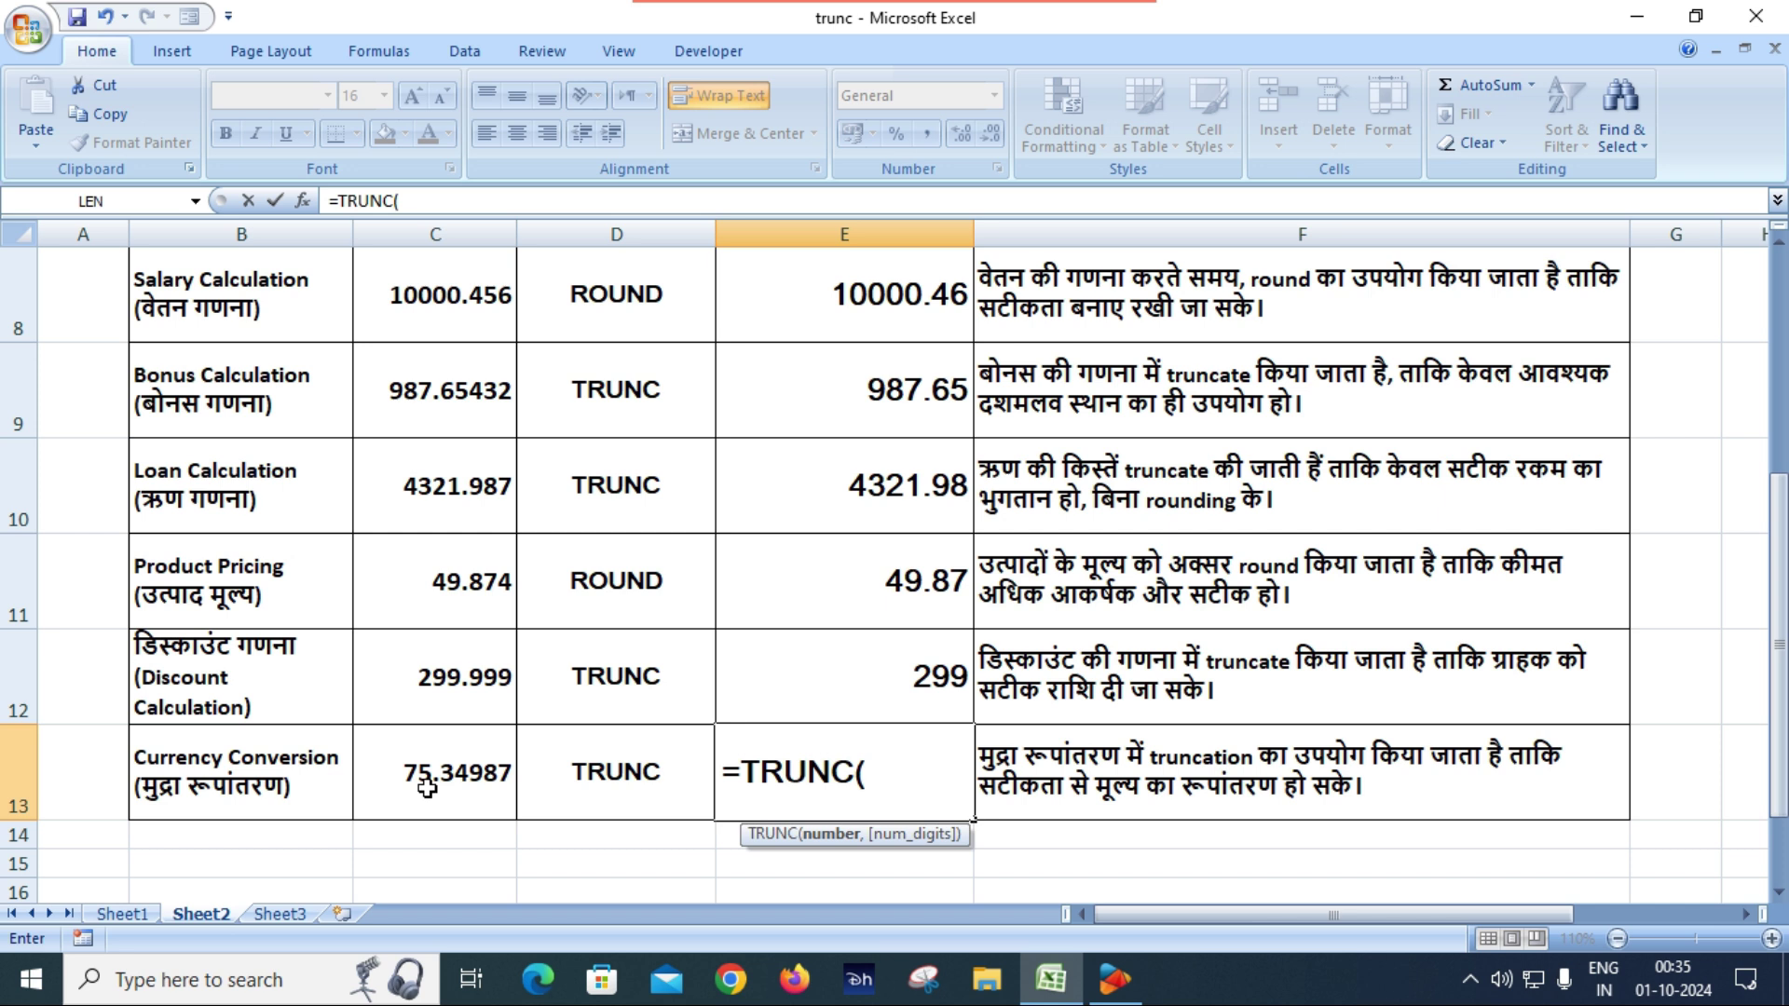
{"action": "left_click", "coordinate": [400, 801]}
{"action": "type", "text": ",22222222222222222222222222222222"}
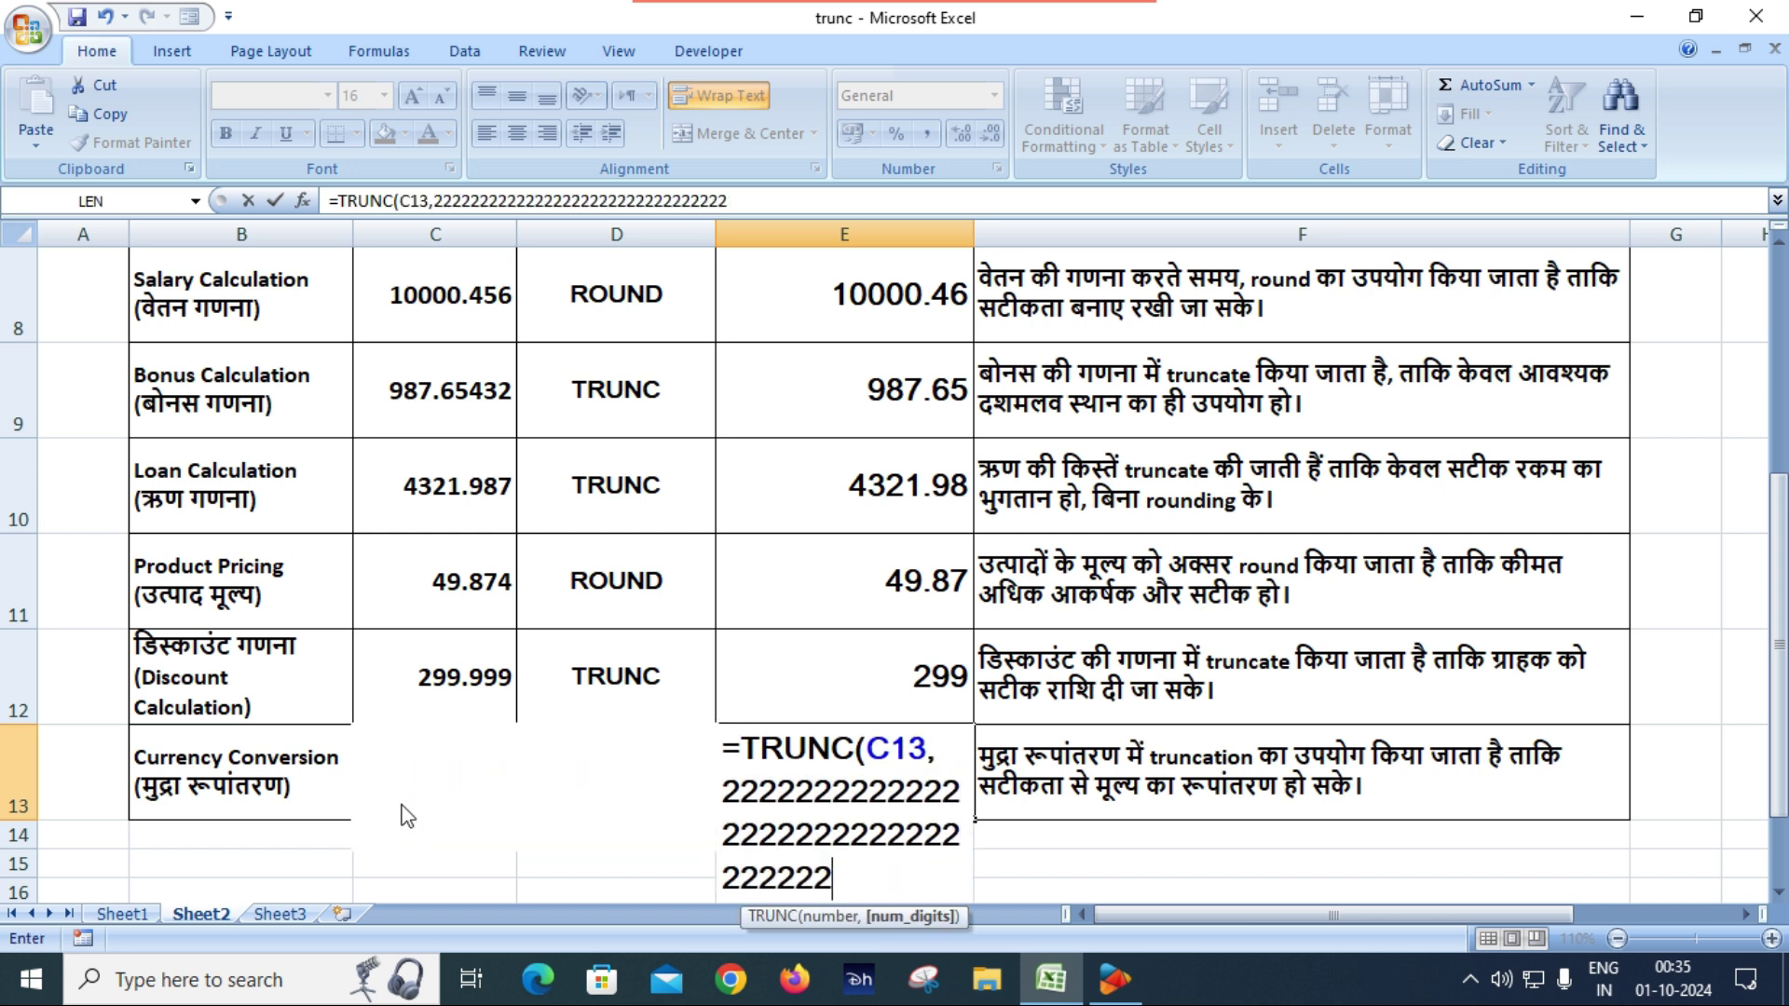
{"action": "key", "text": "BackSpace"}
{"action": "key", "text": "BackSpace"}
{"action": "key", "text": "BackSpace"}
{"action": "key", "text": "BackSpace"}
{"action": "key", "text": "BackSpace"}
{"action": "key", "text": "BackSpace"}
{"action": "key", "text": "BackSpace"}
{"action": "key", "text": "BackSpace"}
{"action": "key", "text": "BackSpace"}
{"action": "key", "text": "BackSpace"}
{"action": "key", "text": "BackSpace"}
{"action": "key", "text": "BackSpace"}
{"action": "key", "text": "BackSpace"}
{"action": "key", "text": "BackSpace"}
{"action": "key", "text": "BackSpace"}
{"action": "key", "text": "BackSpace"}
{"action": "key", "text": "BackSpace"}
{"action": "key", "text": "BackSpace"}
{"action": "key", "text": "BackSpace"}
{"action": "key", "text": "BackSpace"}
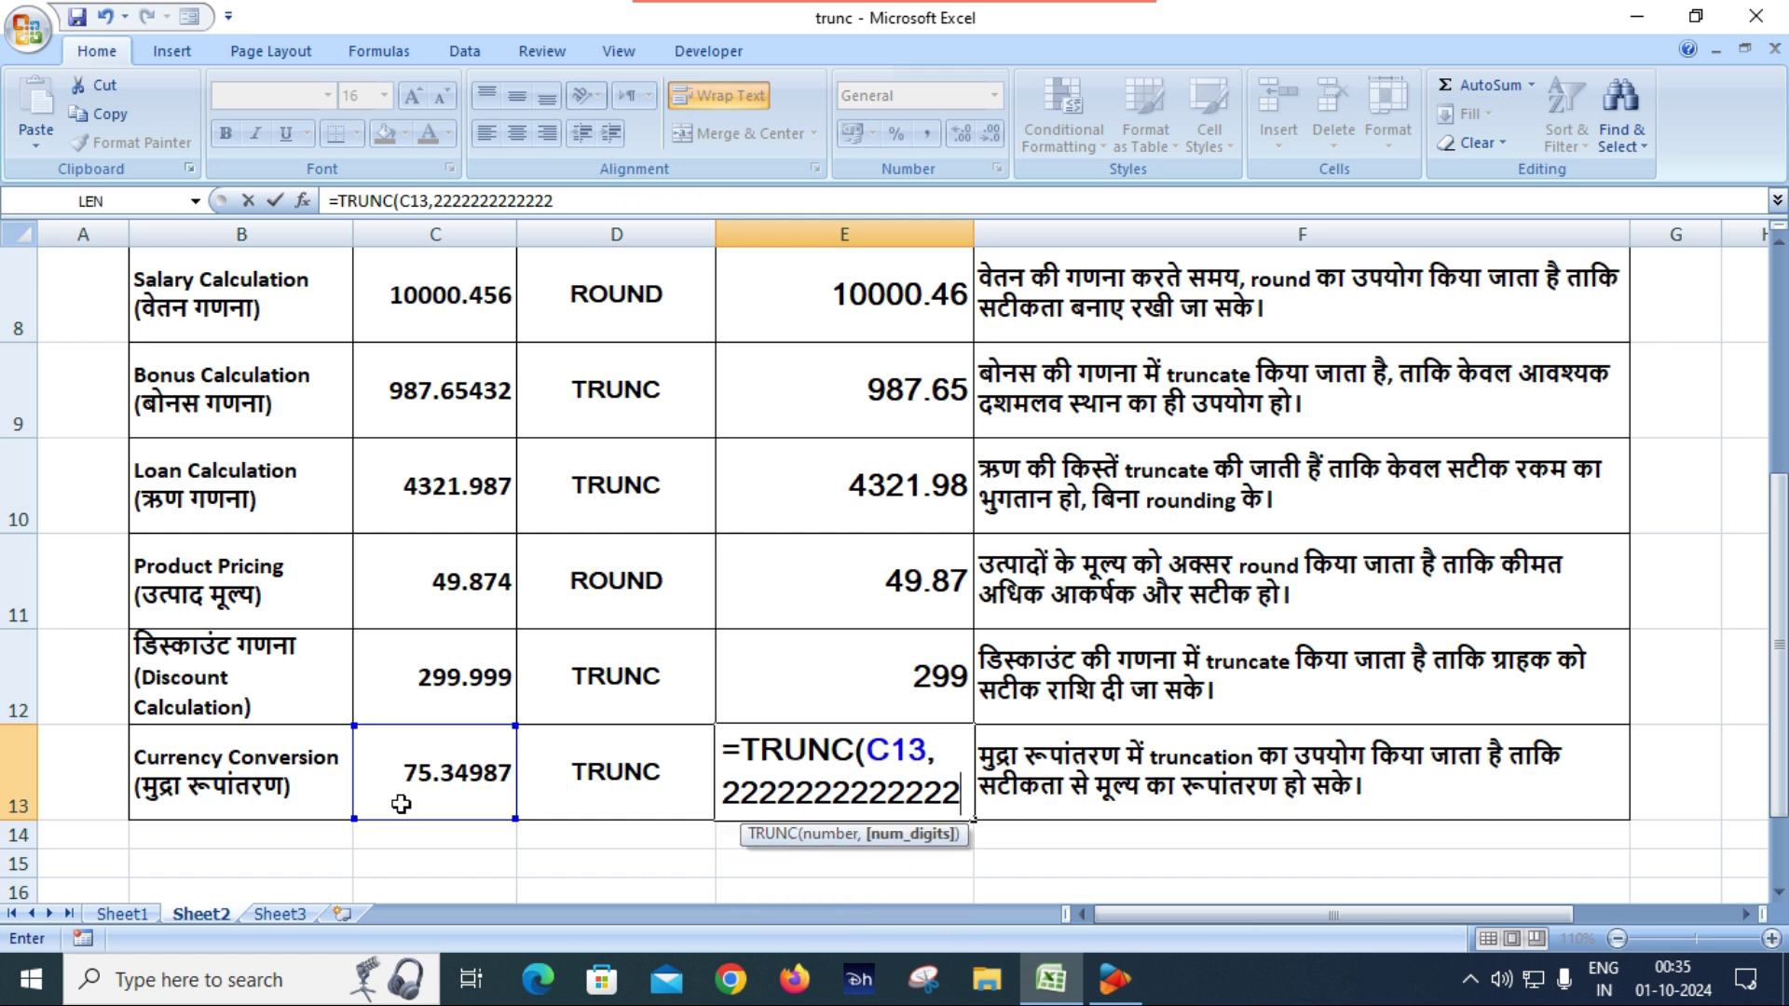
{"action": "key", "text": "BackSpace"}
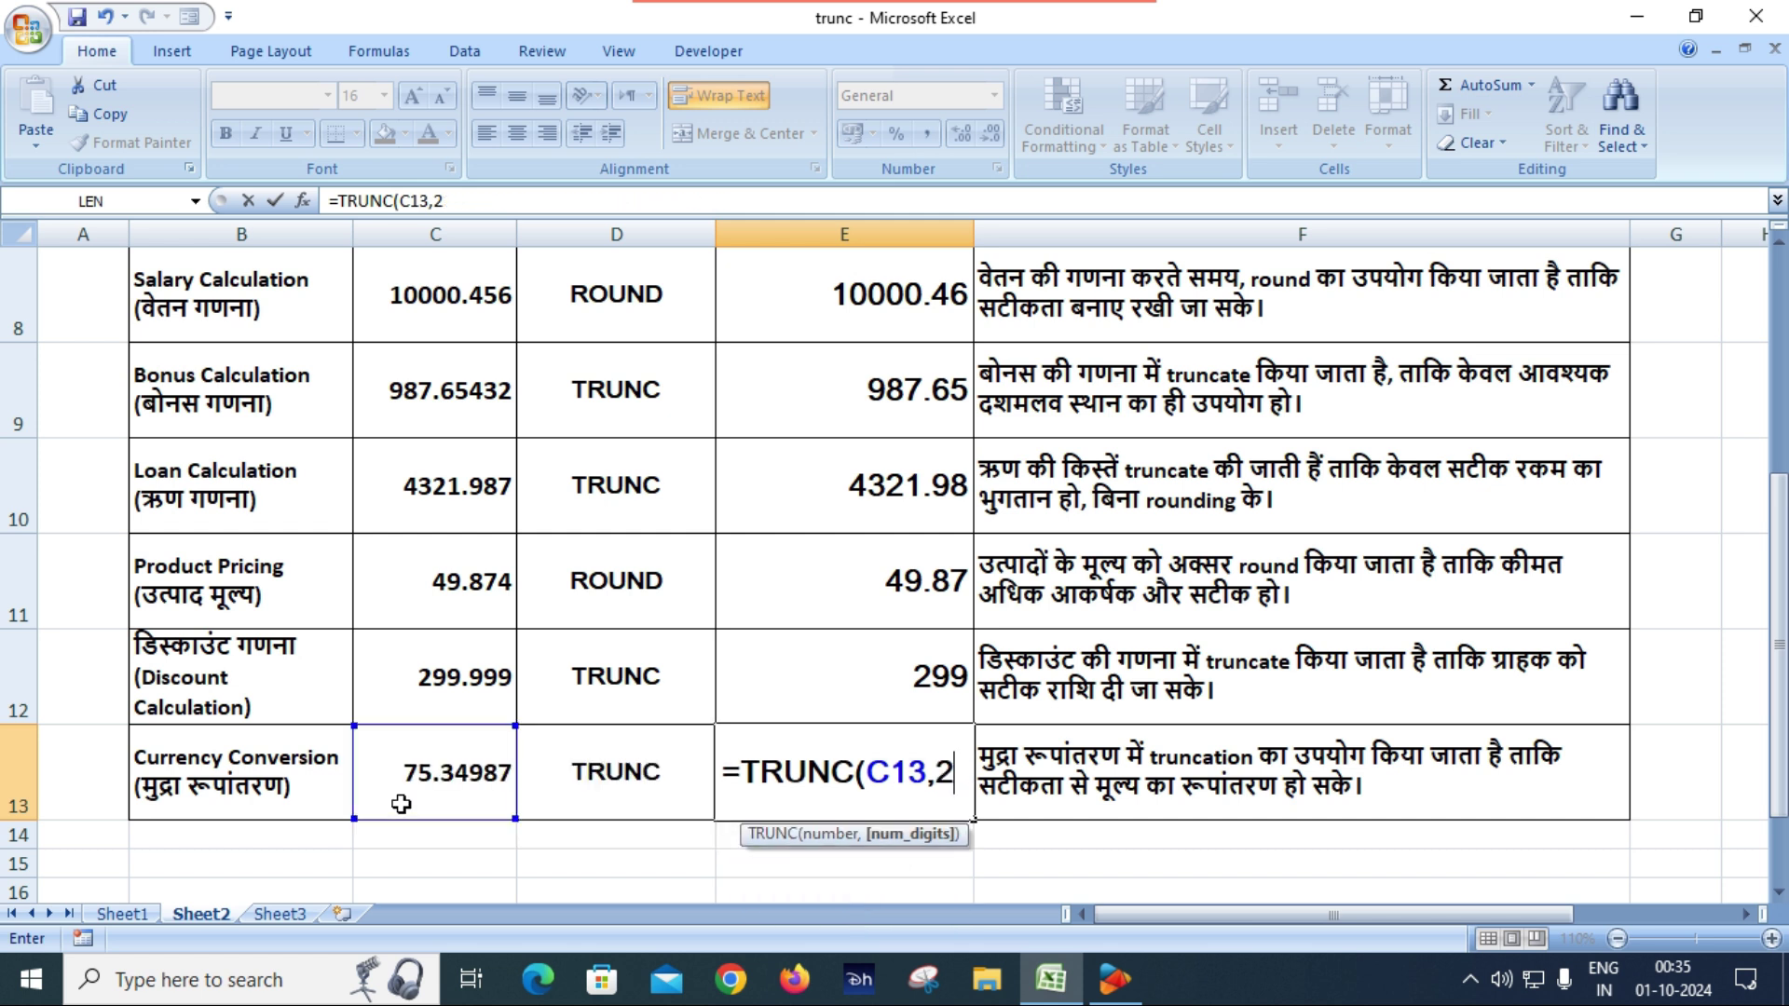
{"action": "type", "text": ")"}
{"action": "key", "text": "Return"}
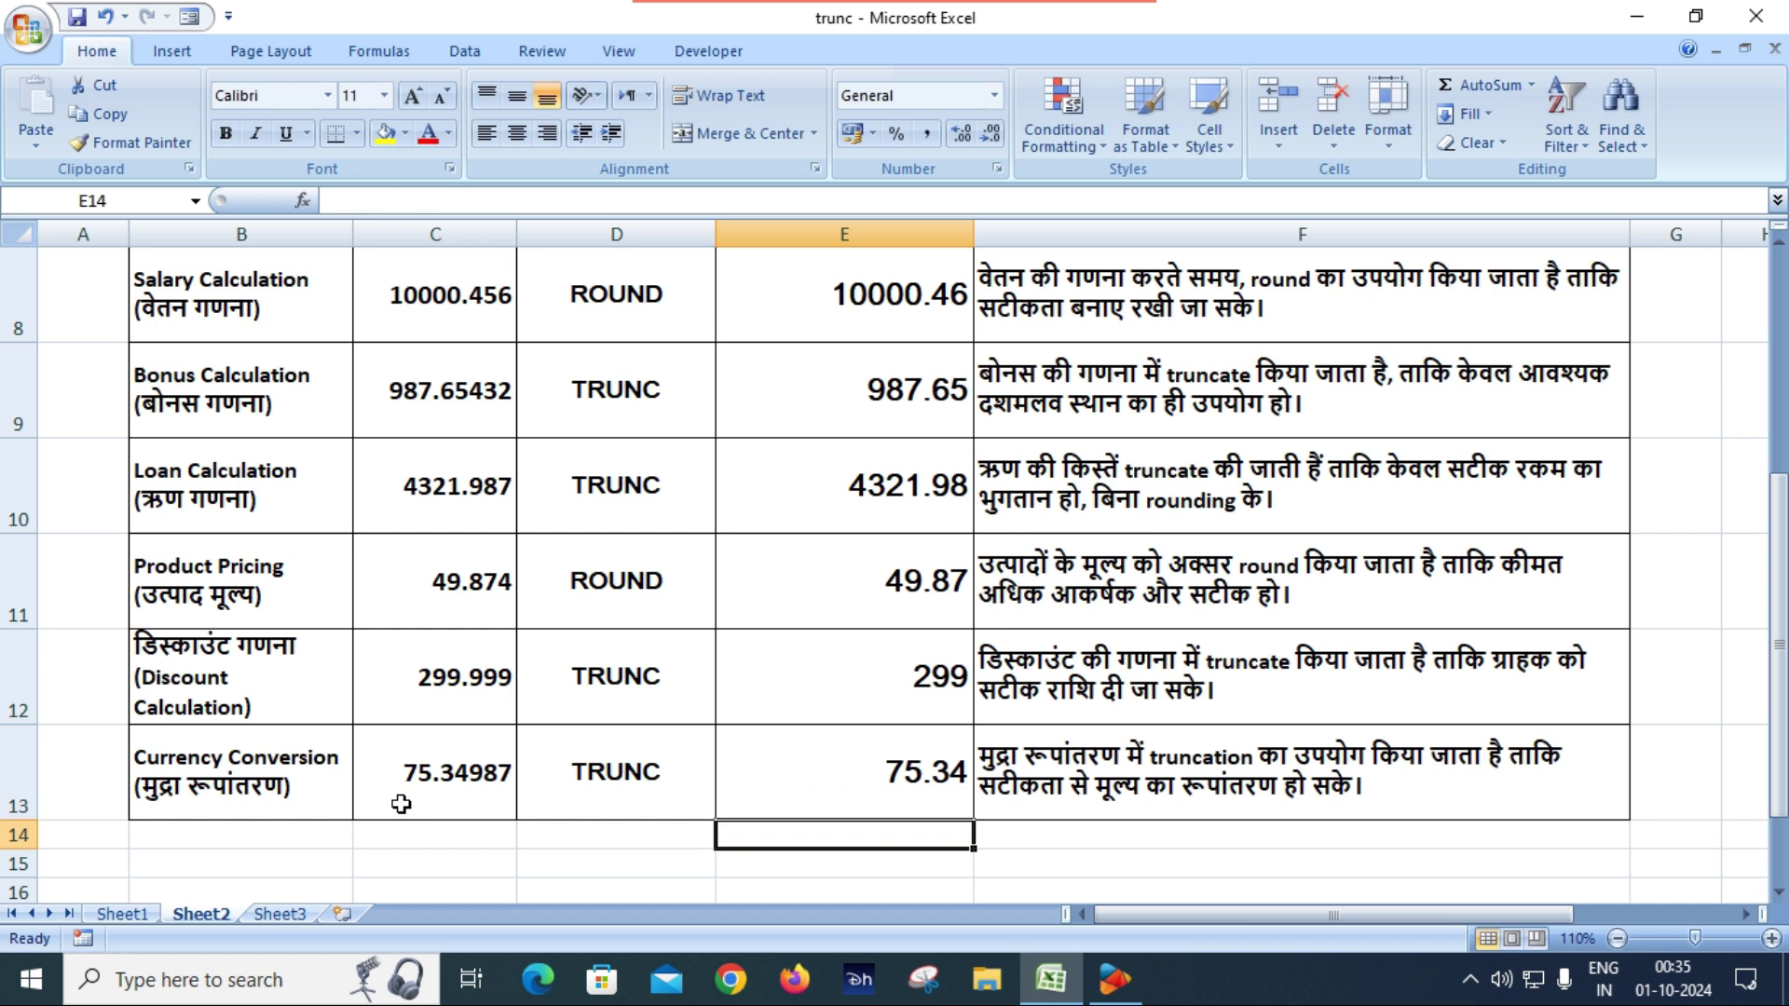
Remove the decimal-places argument from the Currency Conversion formula in E13, making it =TRUNC(C13), and check the formula.
{"action": "scroll", "coordinate": [400, 803], "scroll_direction": "up", "scroll_amount": 1}
{"action": "scroll", "coordinate": [966, 786], "scroll_direction": "down", "scroll_amount": 6}
{"action": "scroll", "coordinate": [931, 754], "scroll_direction": "up", "scroll_amount": 4}
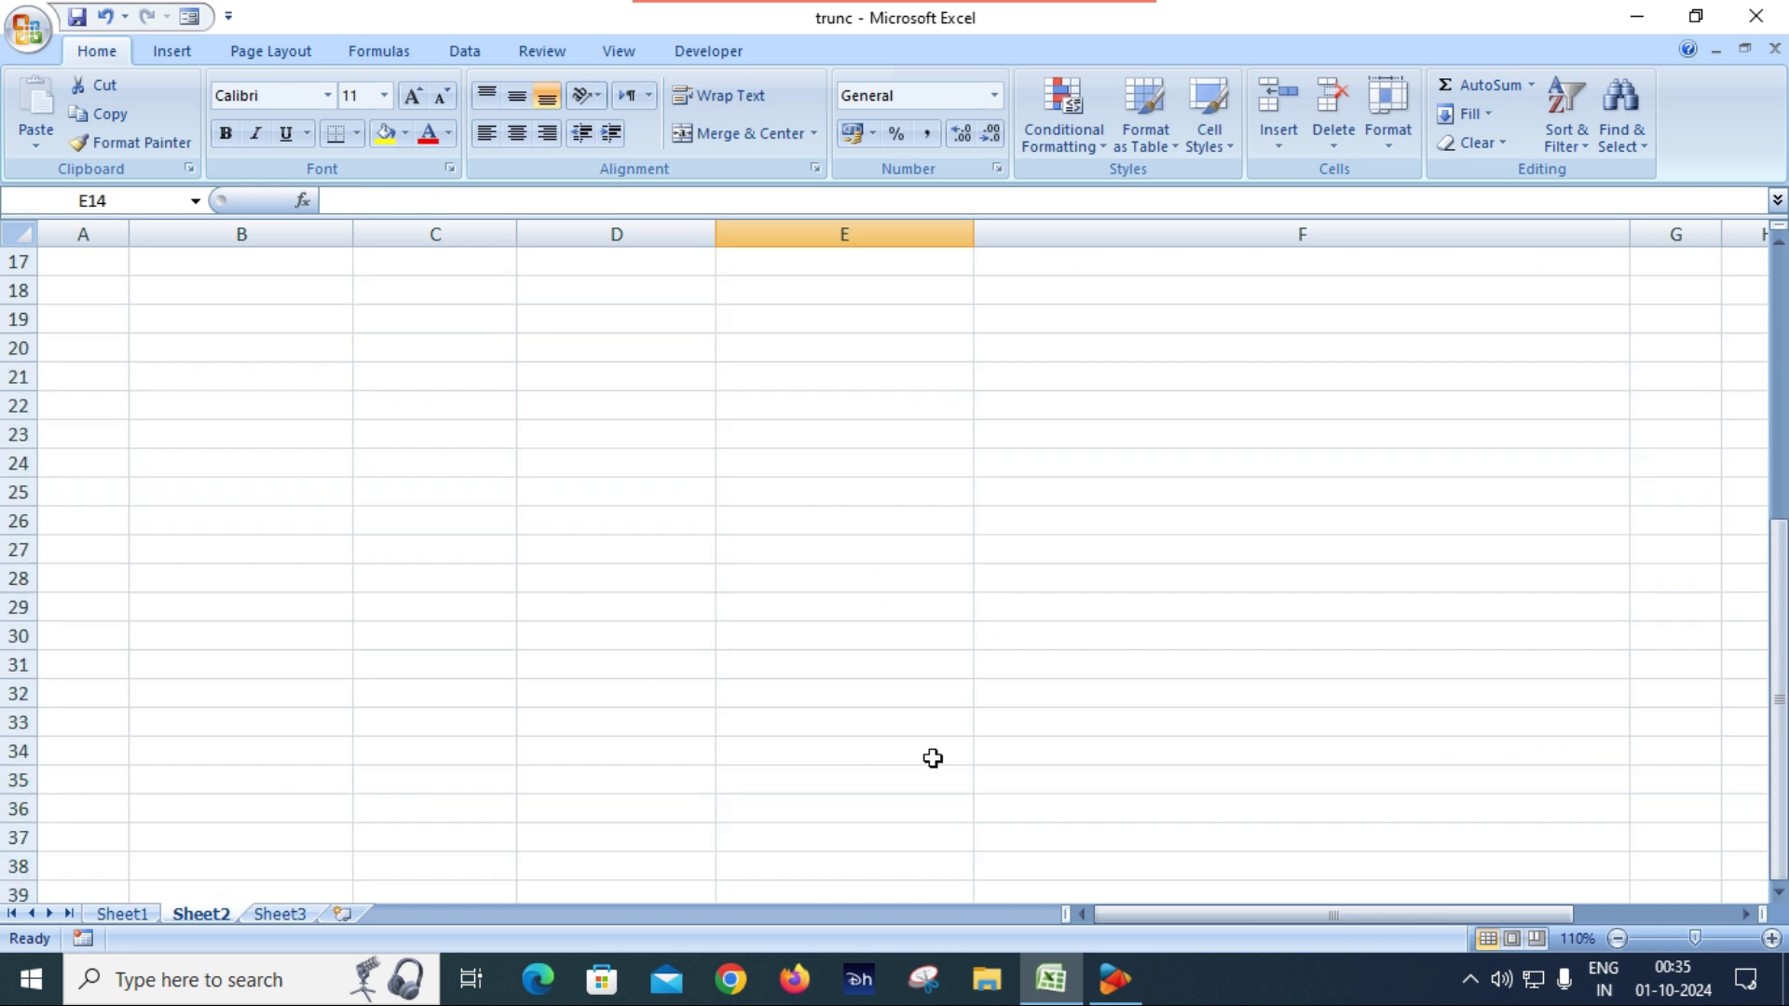
{"action": "scroll", "coordinate": [873, 738], "scroll_direction": "up", "scroll_amount": 2}
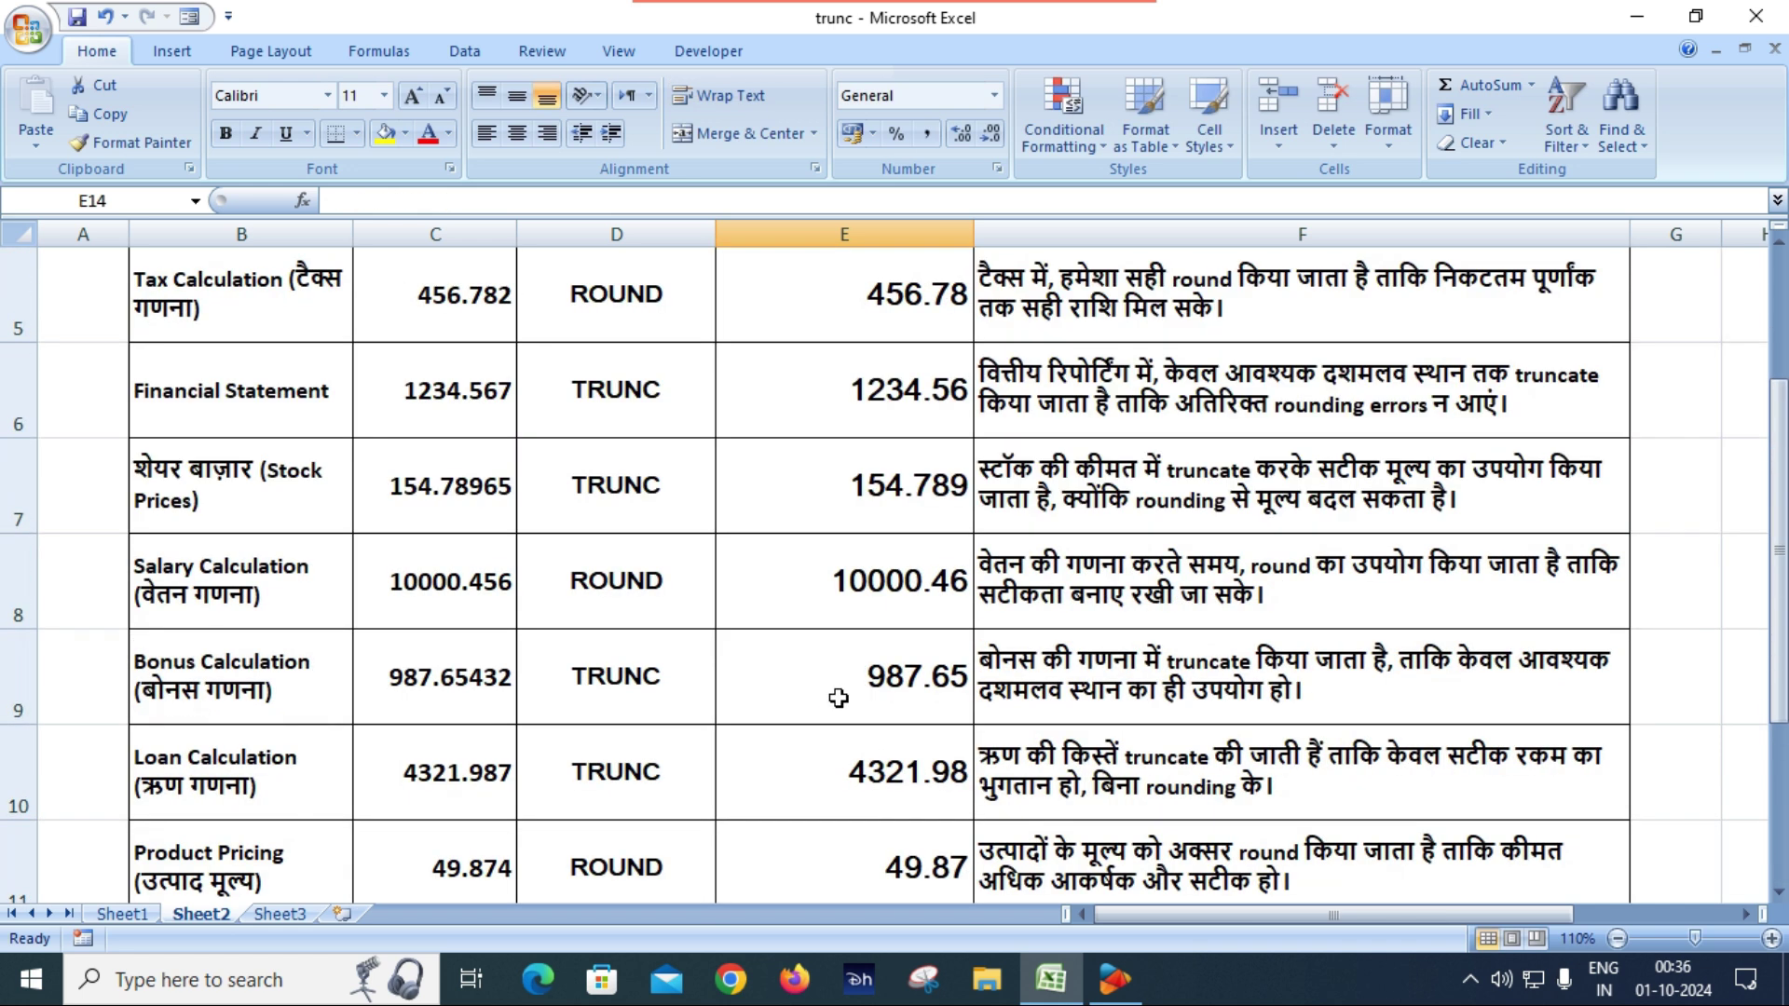
{"action": "scroll", "coordinate": [839, 699], "scroll_direction": "down", "scroll_amount": 1}
{"action": "left_click", "coordinate": [930, 764]}
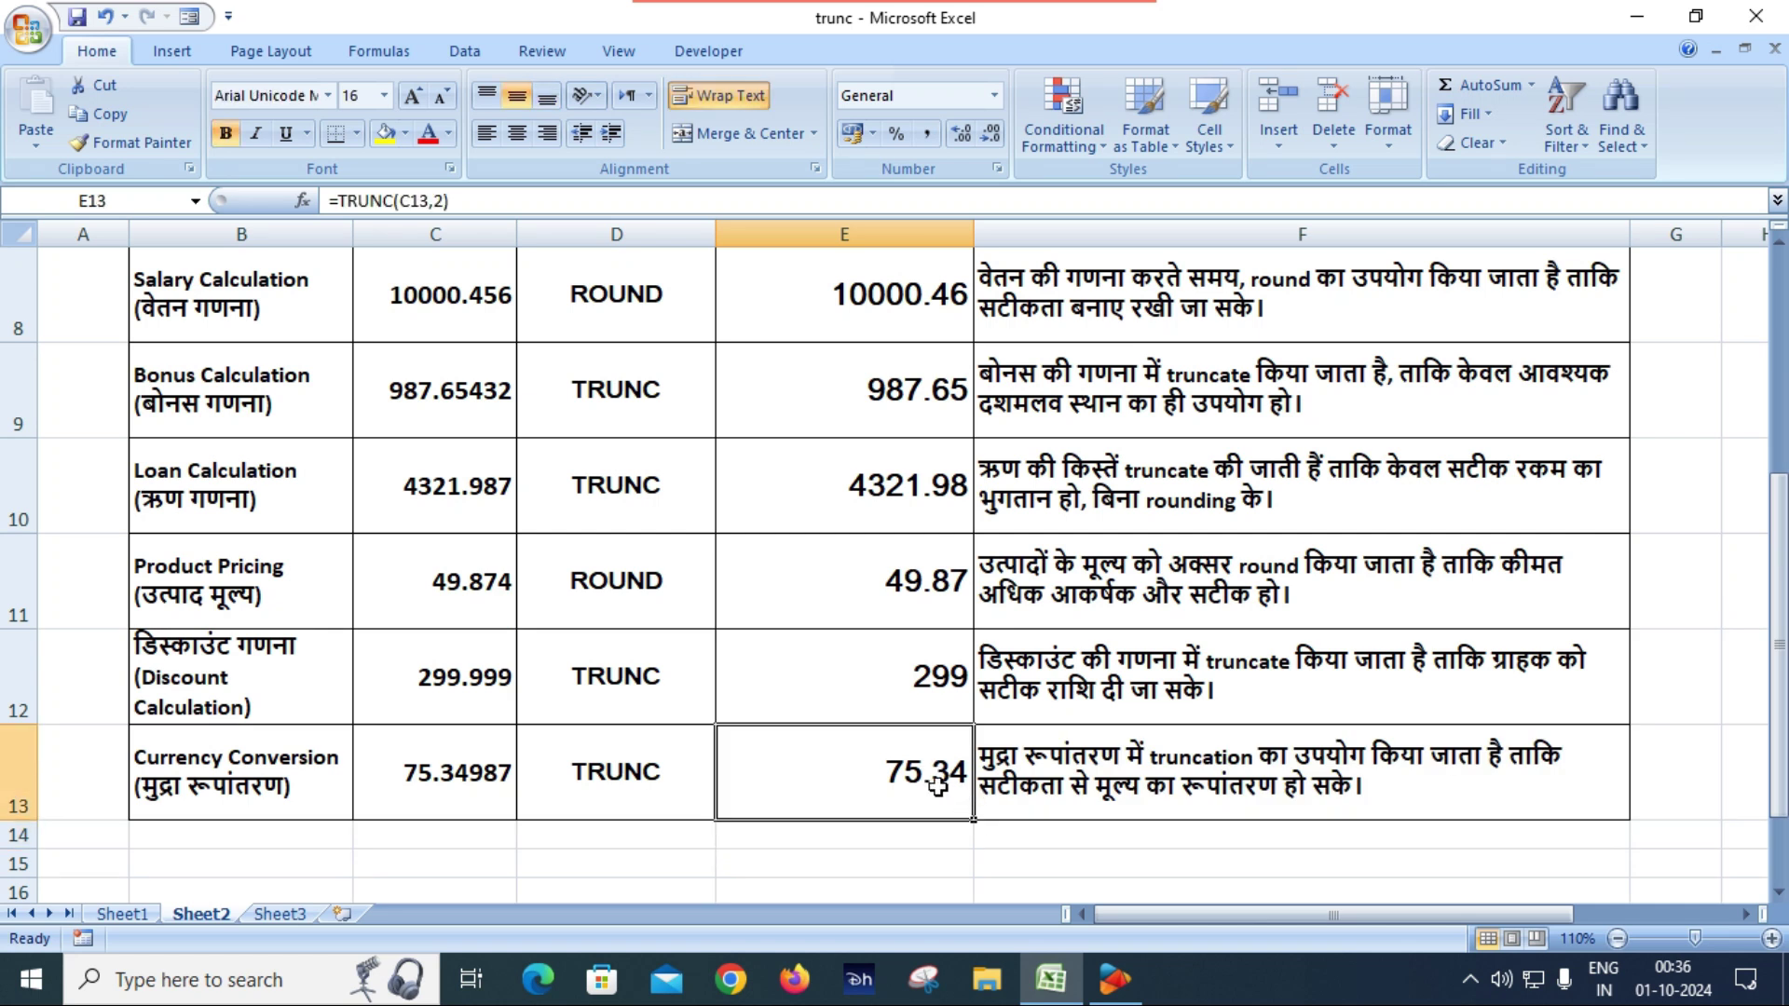
{"action": "double_click", "coordinate": [937, 775]}
{"action": "left_click", "coordinate": [934, 775]}
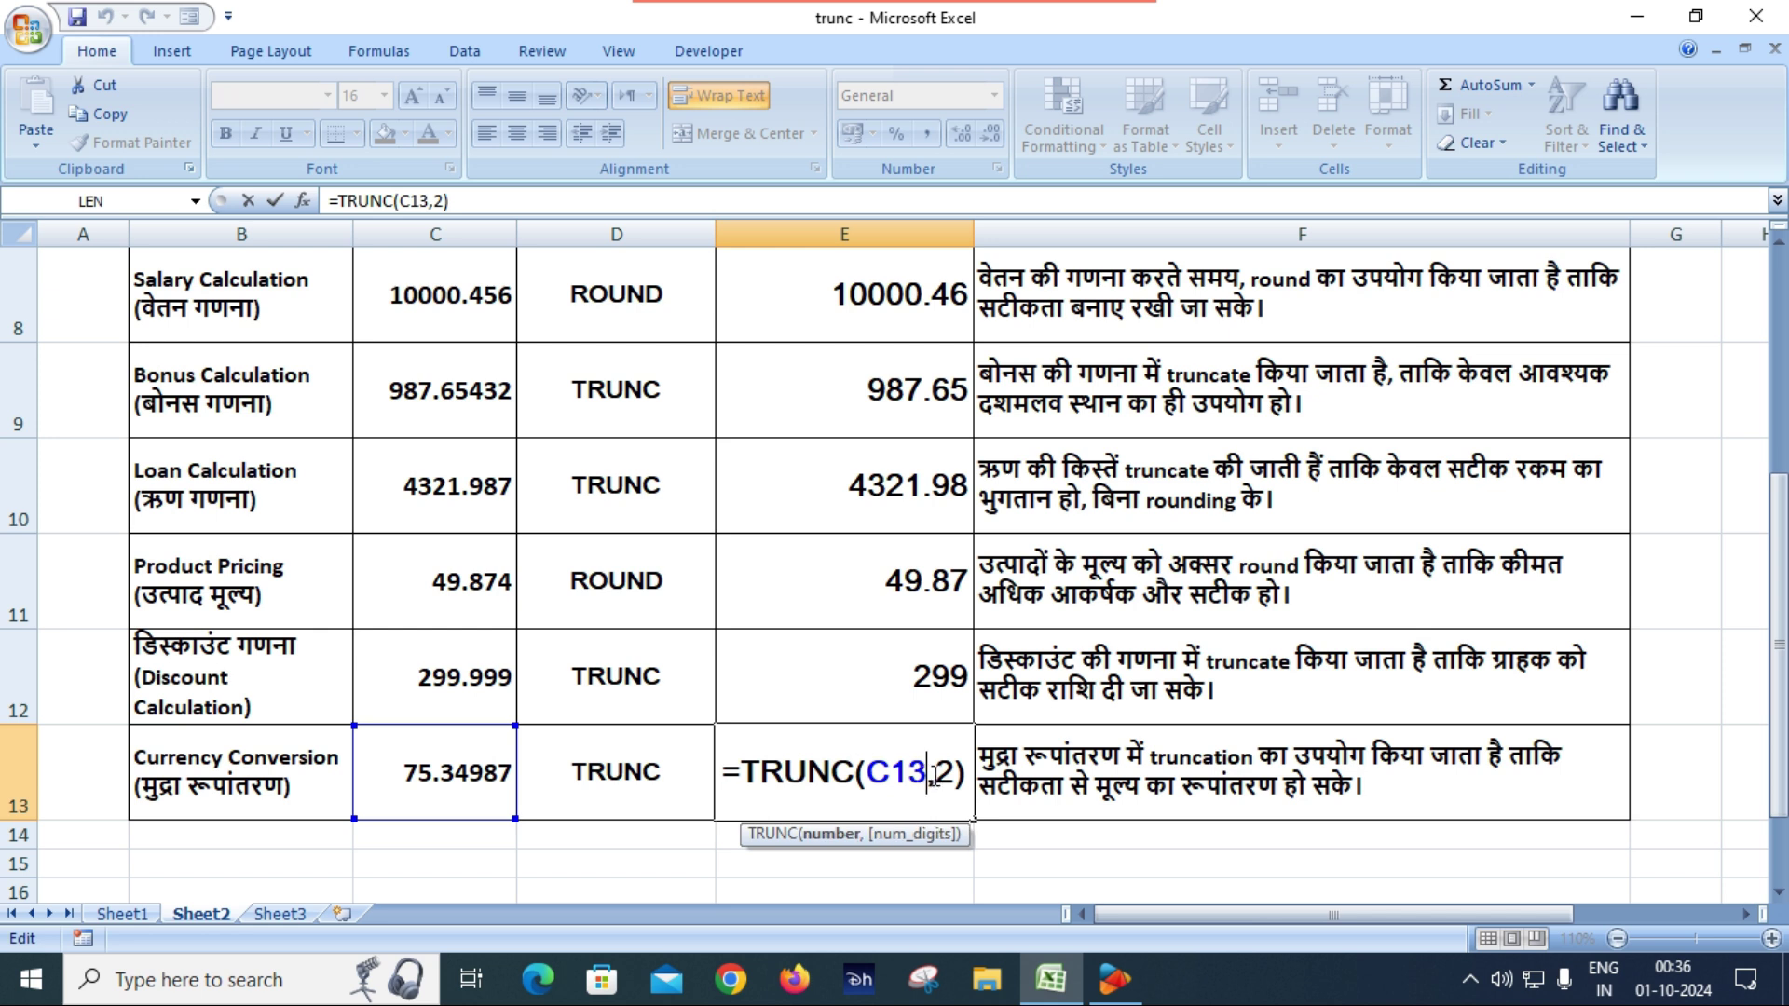
{"action": "key", "text": "Delete"}
{"action": "key", "text": "Delete"}
{"action": "key", "text": "Return"}
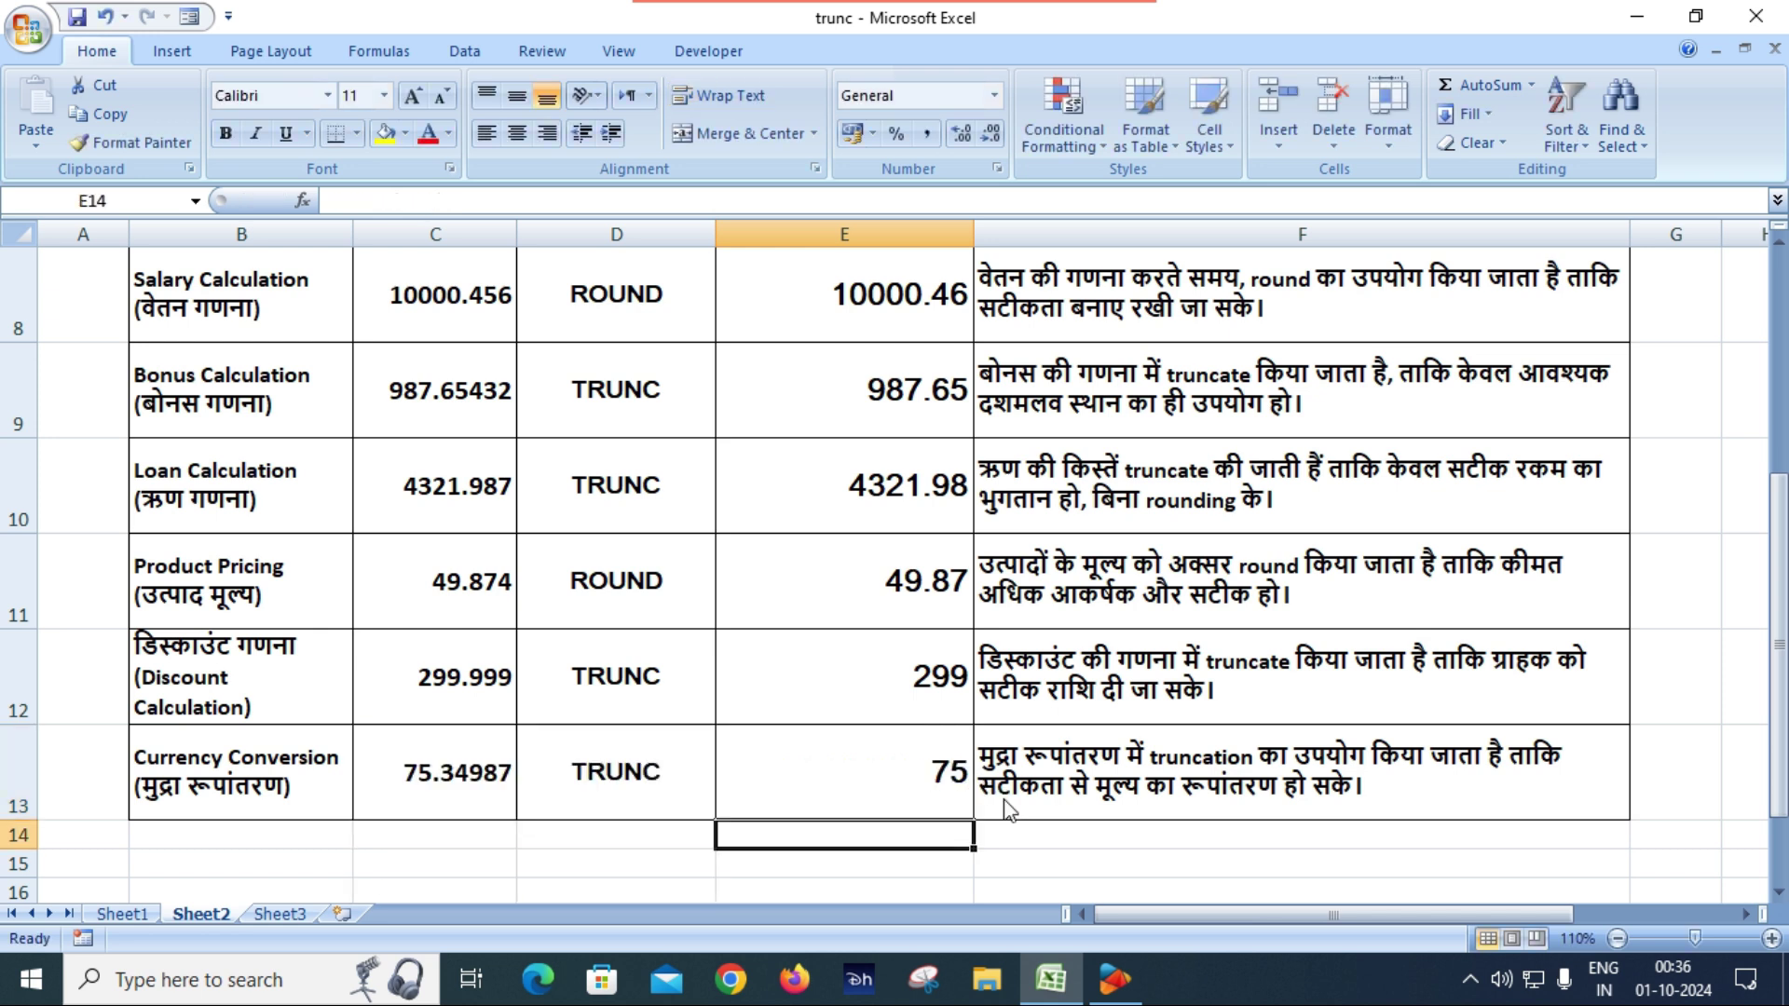
{"action": "left_click", "coordinate": [951, 775]}
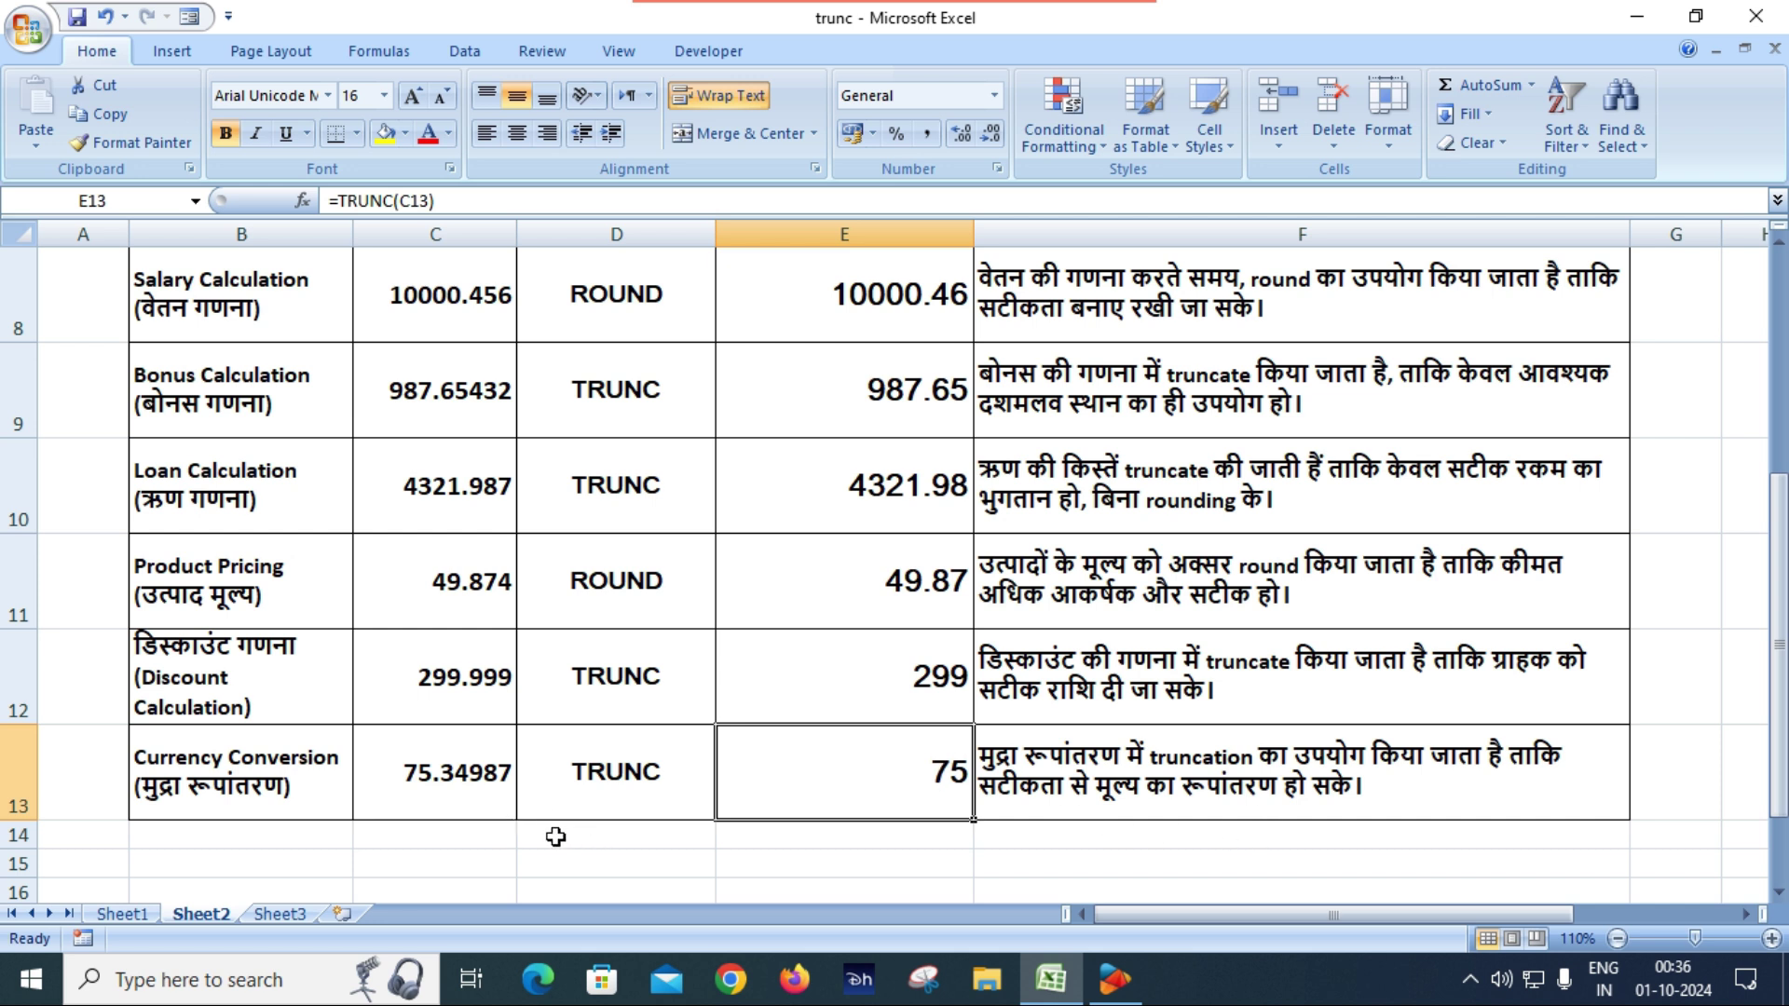
Review the completed use-case table on Sheet2 from the header row down to the Currency Conversion row.
{"action": "scroll", "coordinate": [553, 827], "scroll_direction": "up", "scroll_amount": 1}
{"action": "scroll", "coordinate": [553, 827], "scroll_direction": "up", "scroll_amount": 1}
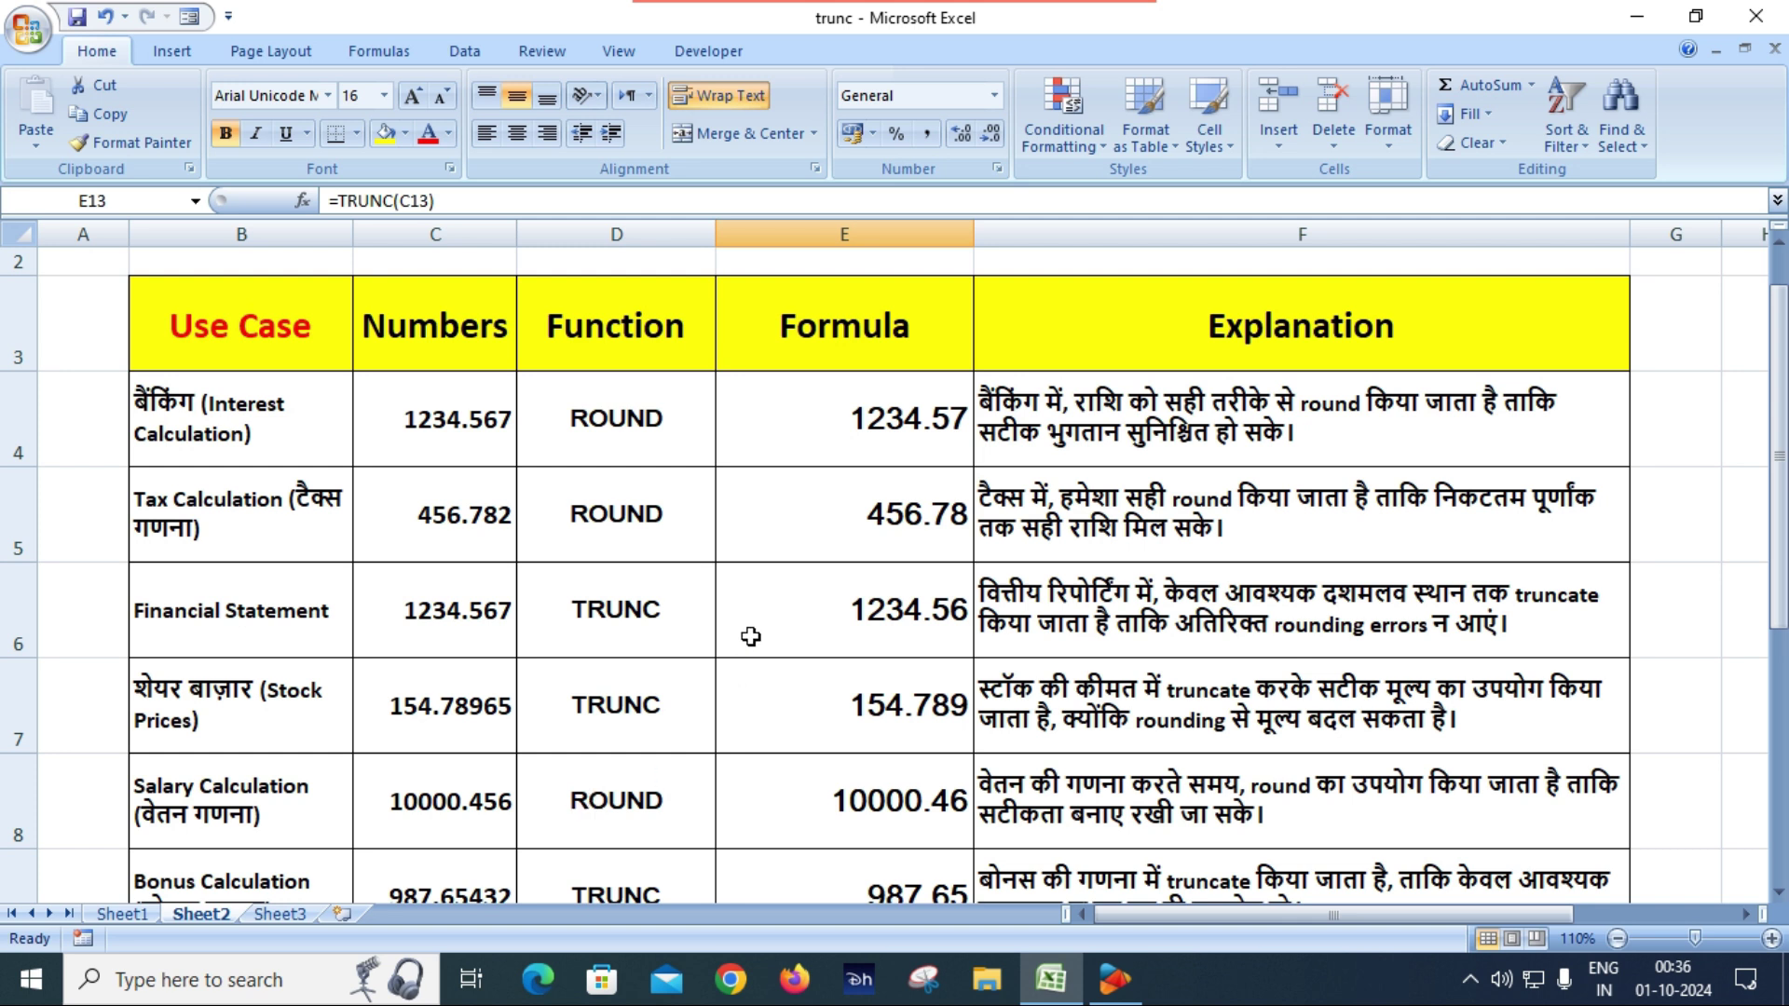
{"action": "scroll", "coordinate": [748, 587], "scroll_direction": "down", "scroll_amount": 2}
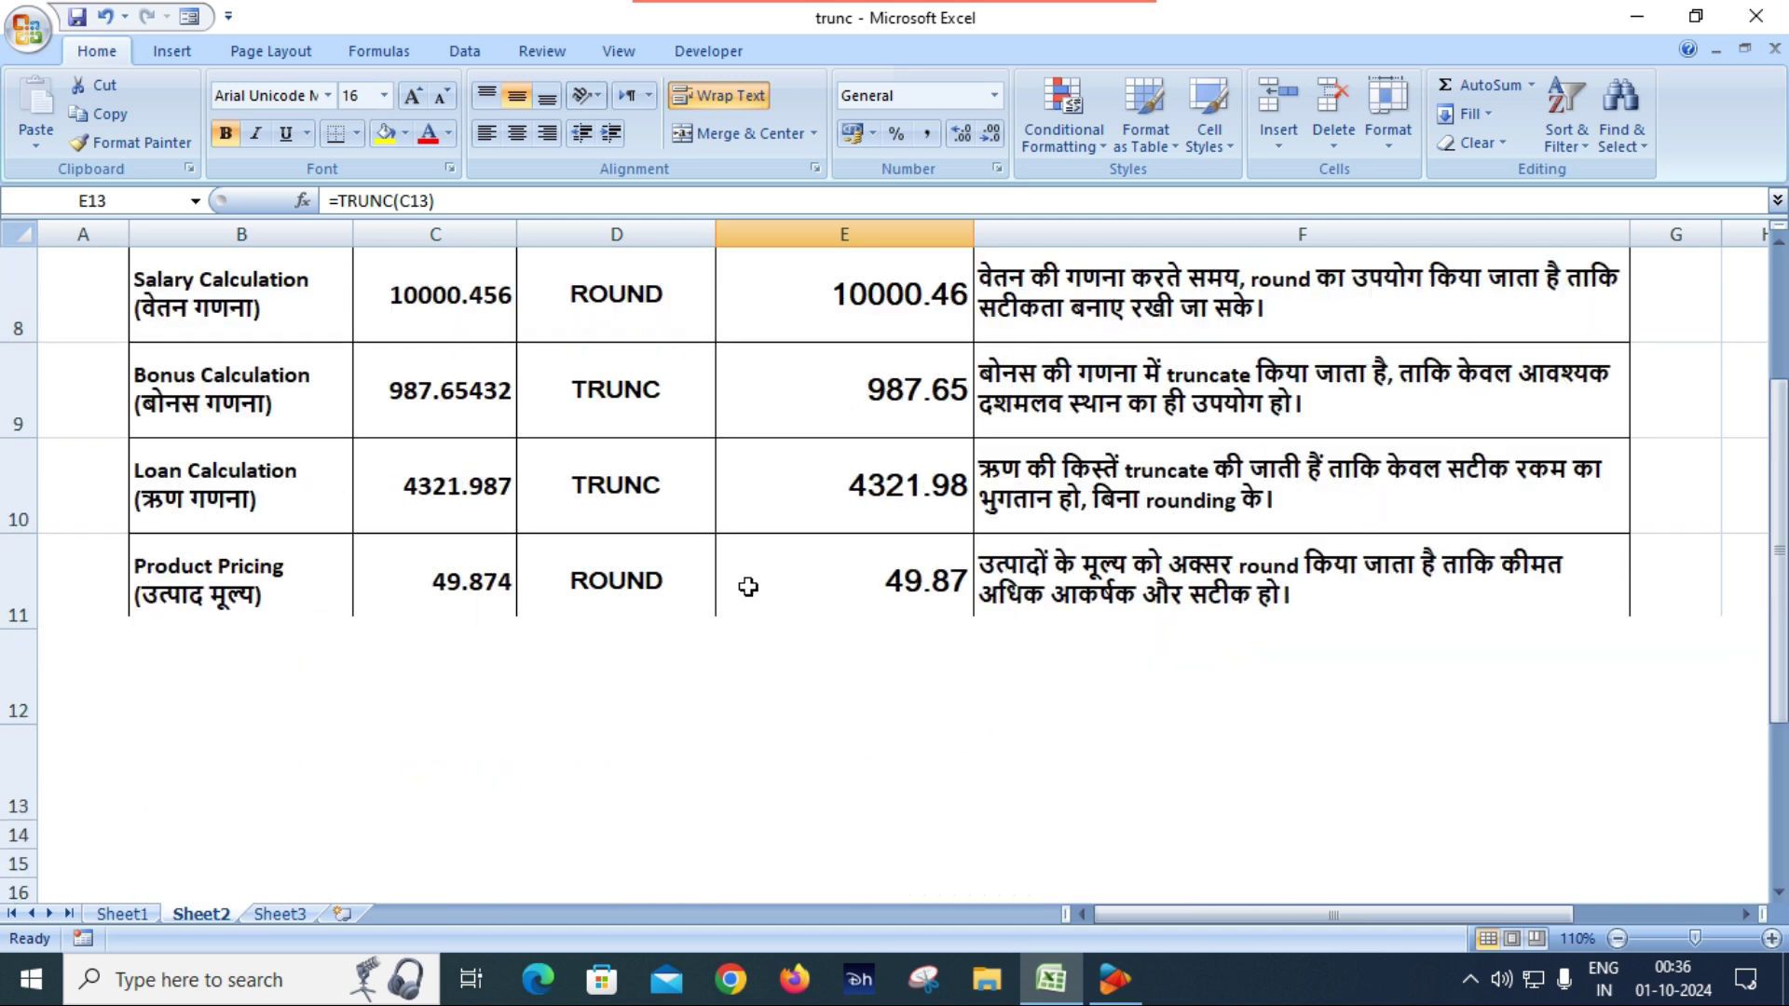
{"action": "scroll", "coordinate": [748, 587], "scroll_direction": "up", "scroll_amount": 3}
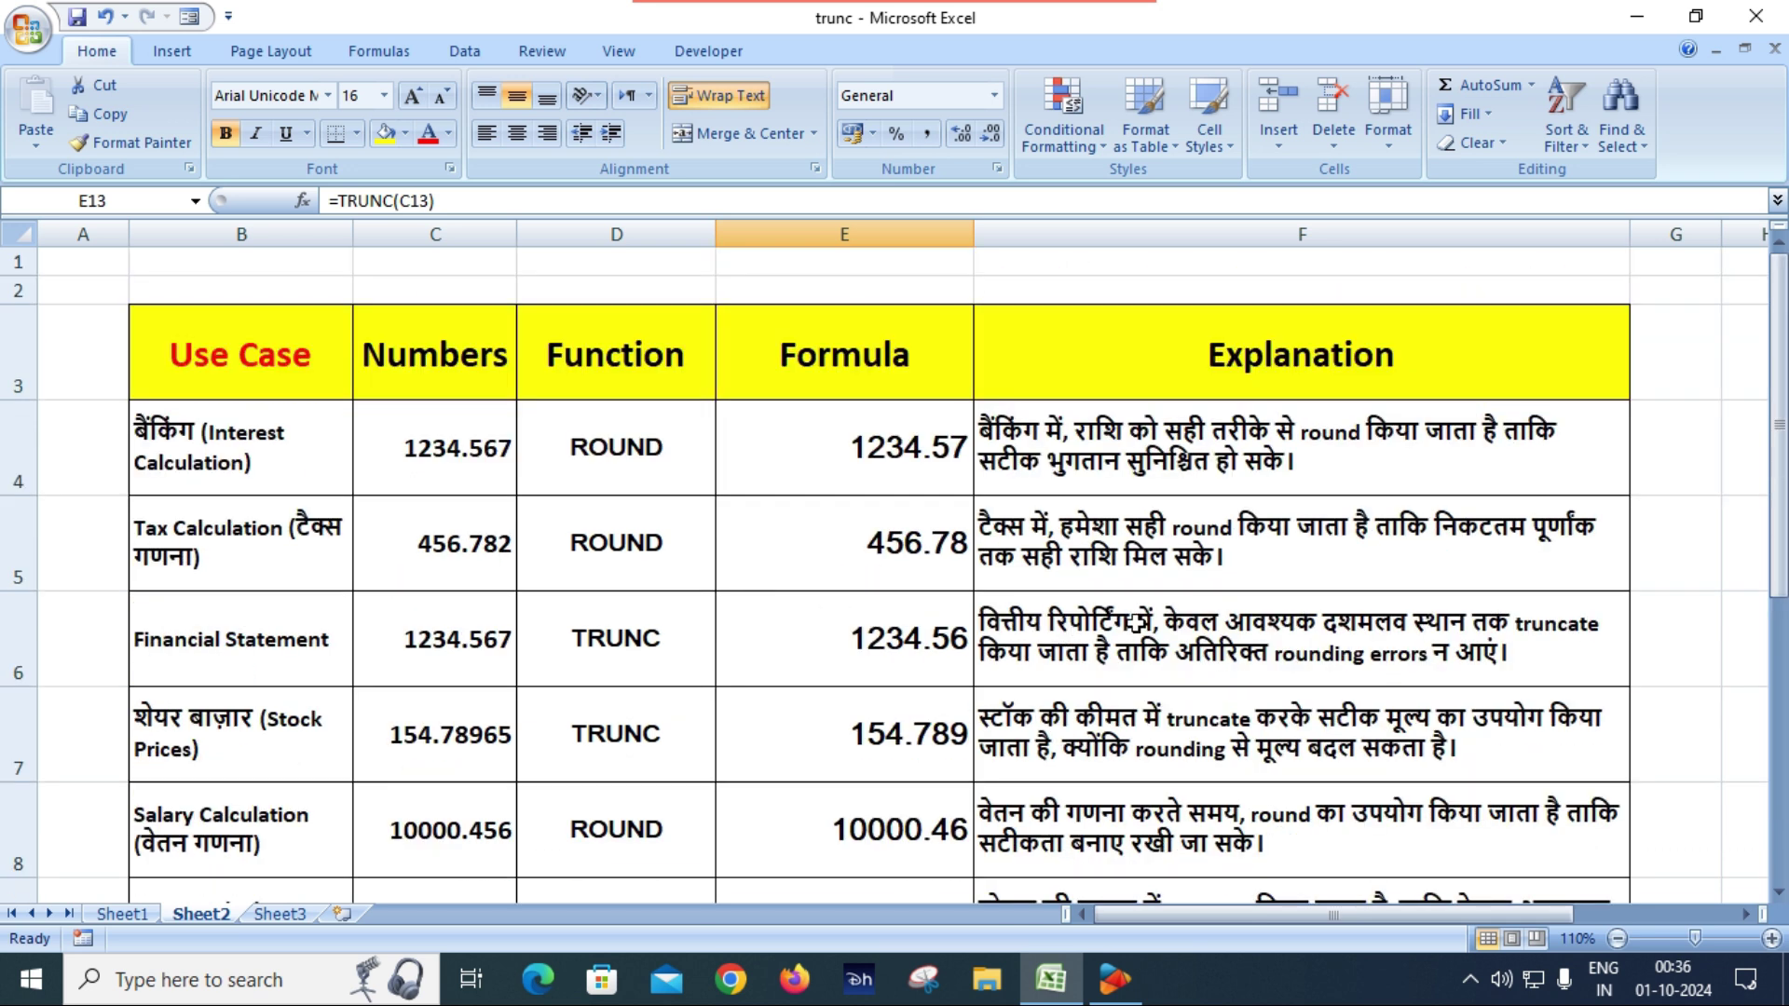
{"action": "scroll", "coordinate": [1137, 630], "scroll_direction": "down", "scroll_amount": 1}
{"action": "scroll", "coordinate": [1139, 632], "scroll_direction": "down", "scroll_amount": 1}
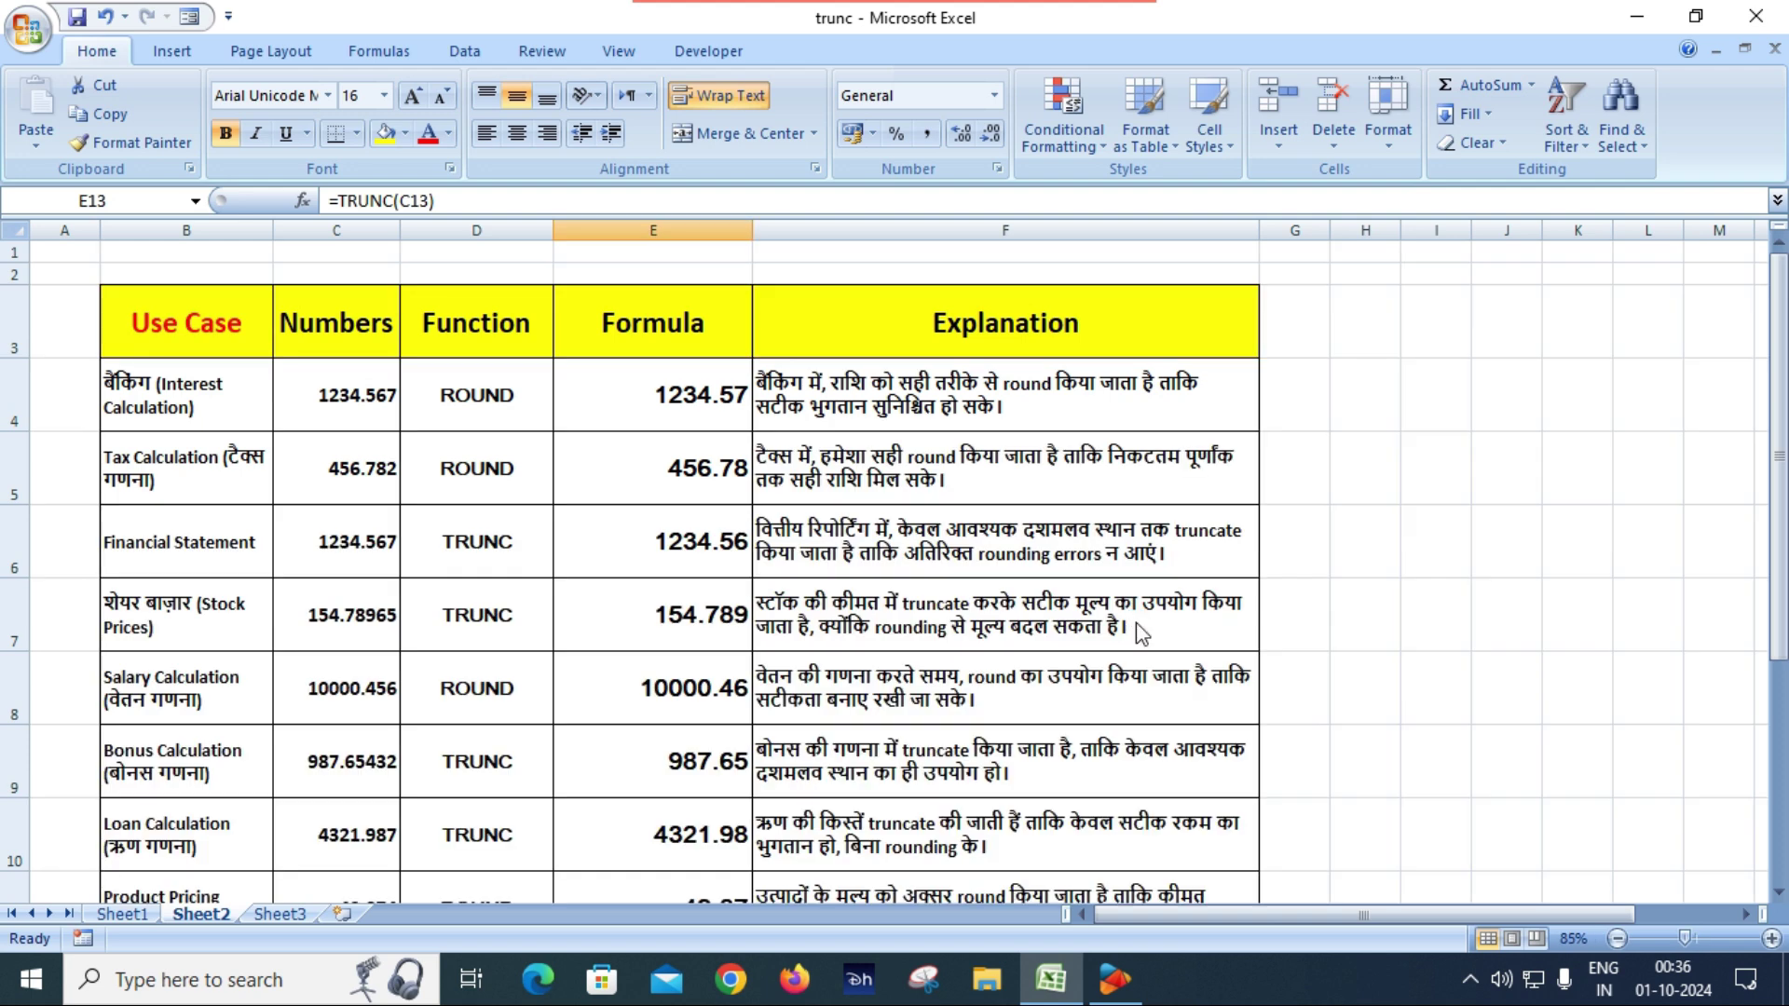
{"action": "scroll", "coordinate": [1137, 623], "scroll_direction": "down", "scroll_amount": 2}
{"action": "scroll", "coordinate": [1130, 626], "scroll_direction": "up", "scroll_amount": 1}
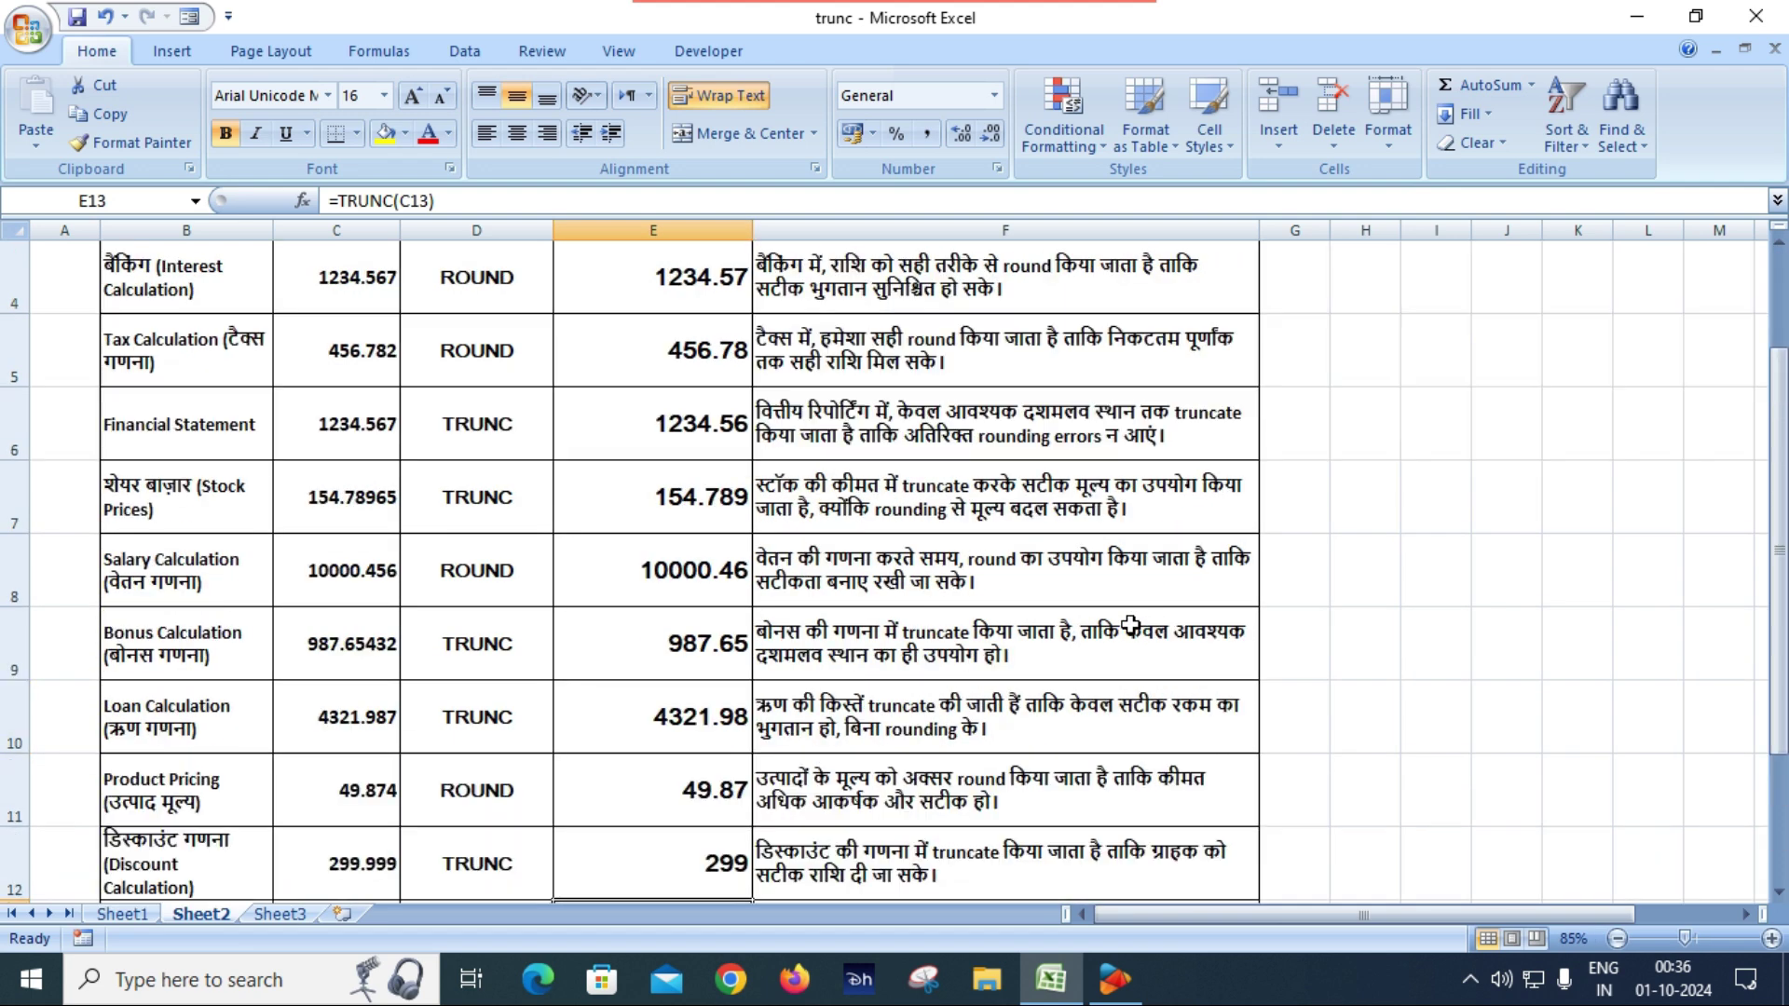
{"action": "scroll", "coordinate": [1130, 625], "scroll_direction": "down", "scroll_amount": 1}
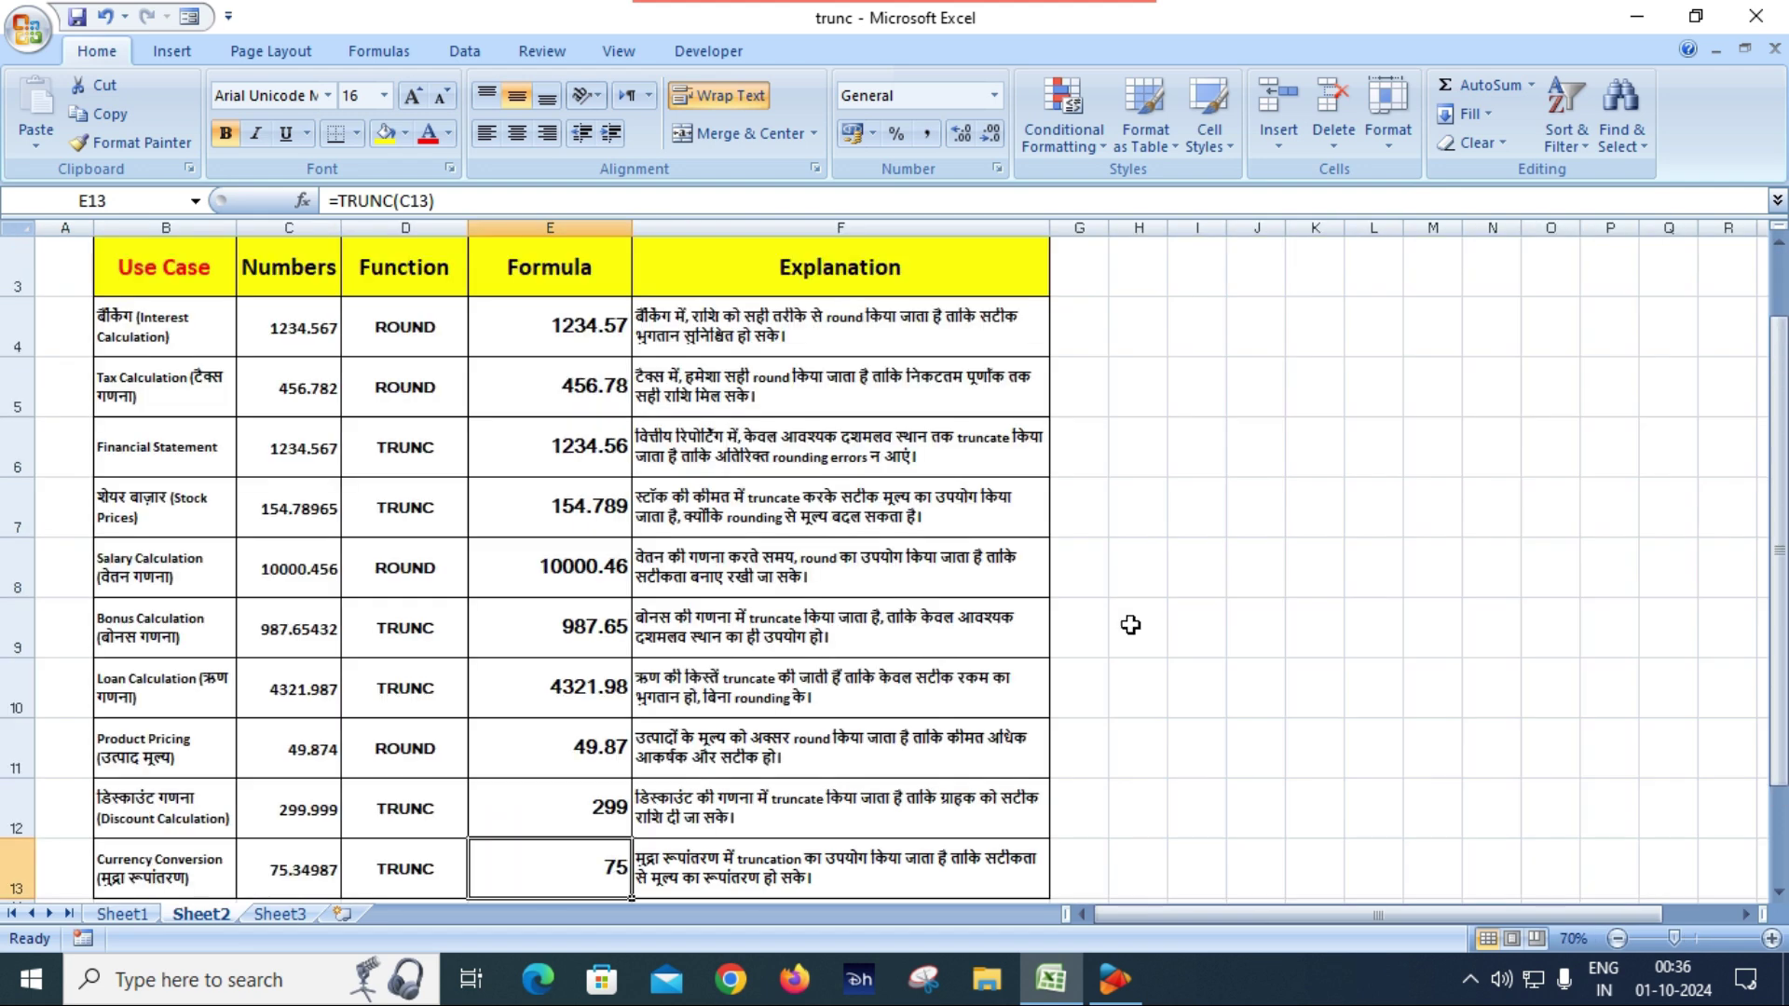
{"action": "scroll", "coordinate": [1130, 625], "scroll_direction": "down", "scroll_amount": 1}
{"action": "scroll", "coordinate": [1130, 625], "scroll_direction": "up", "scroll_amount": 1}
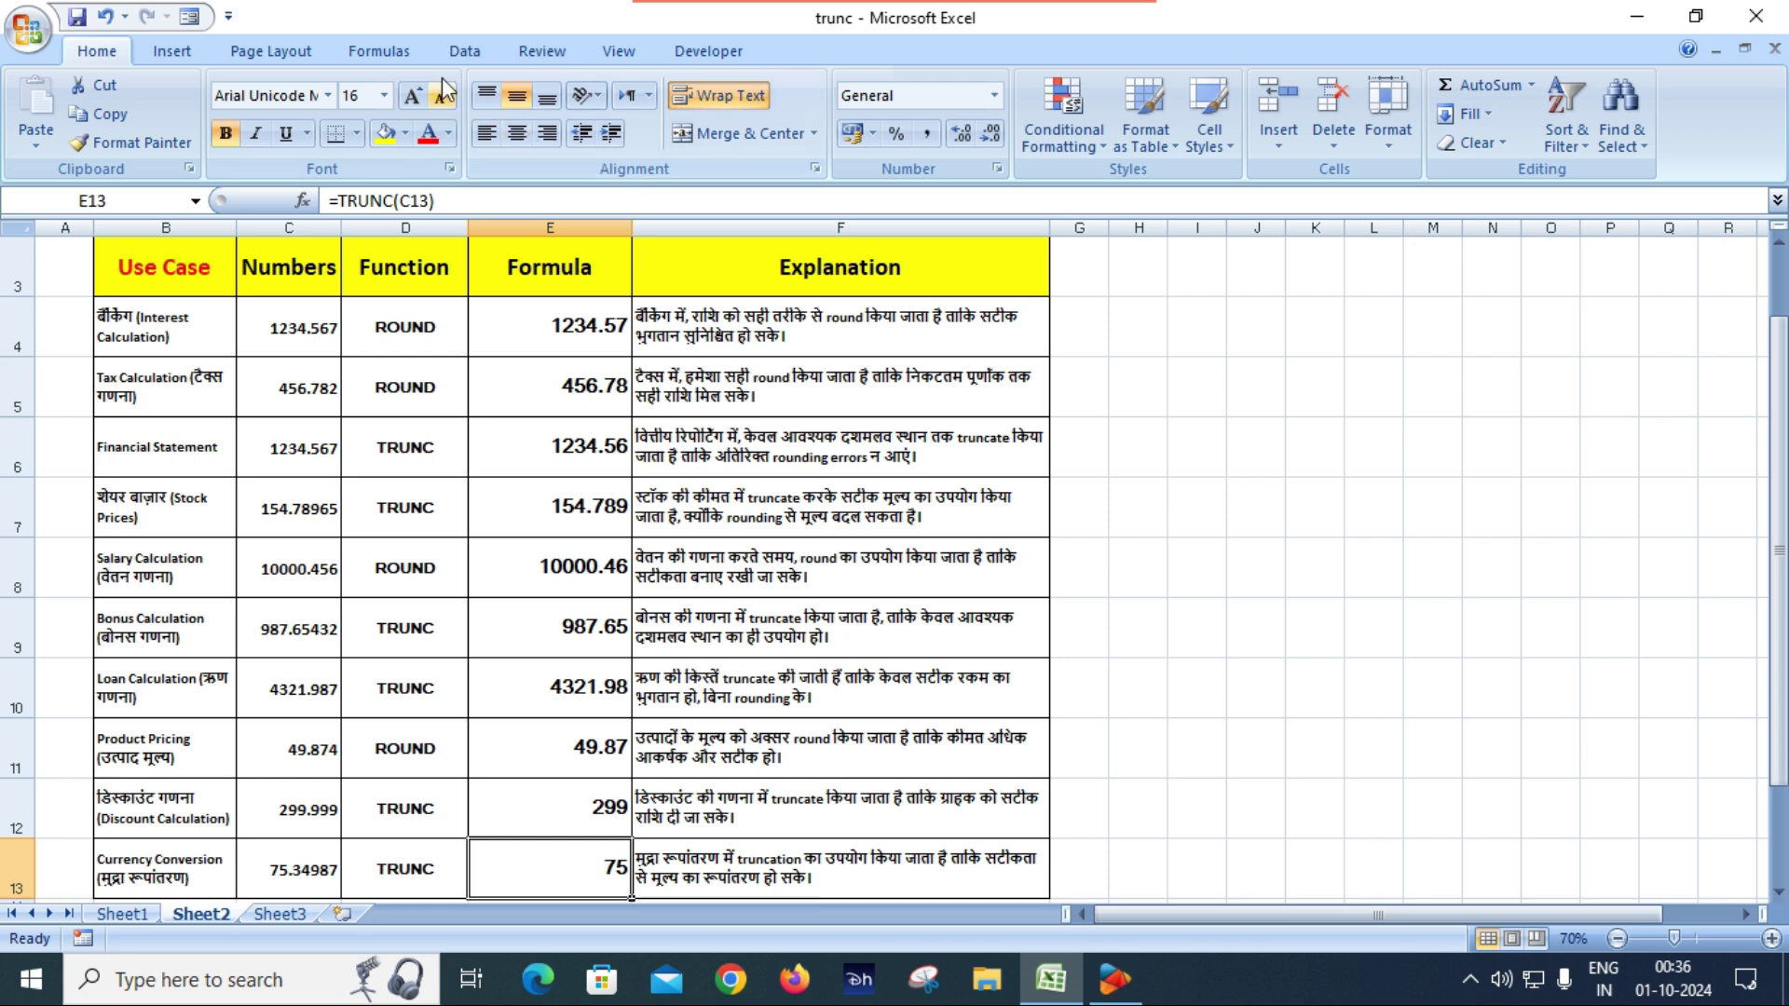
Browse the Math & Trig function list down to the ROUND functions and close it without inserting anything.
{"action": "left_click", "coordinate": [380, 53]}
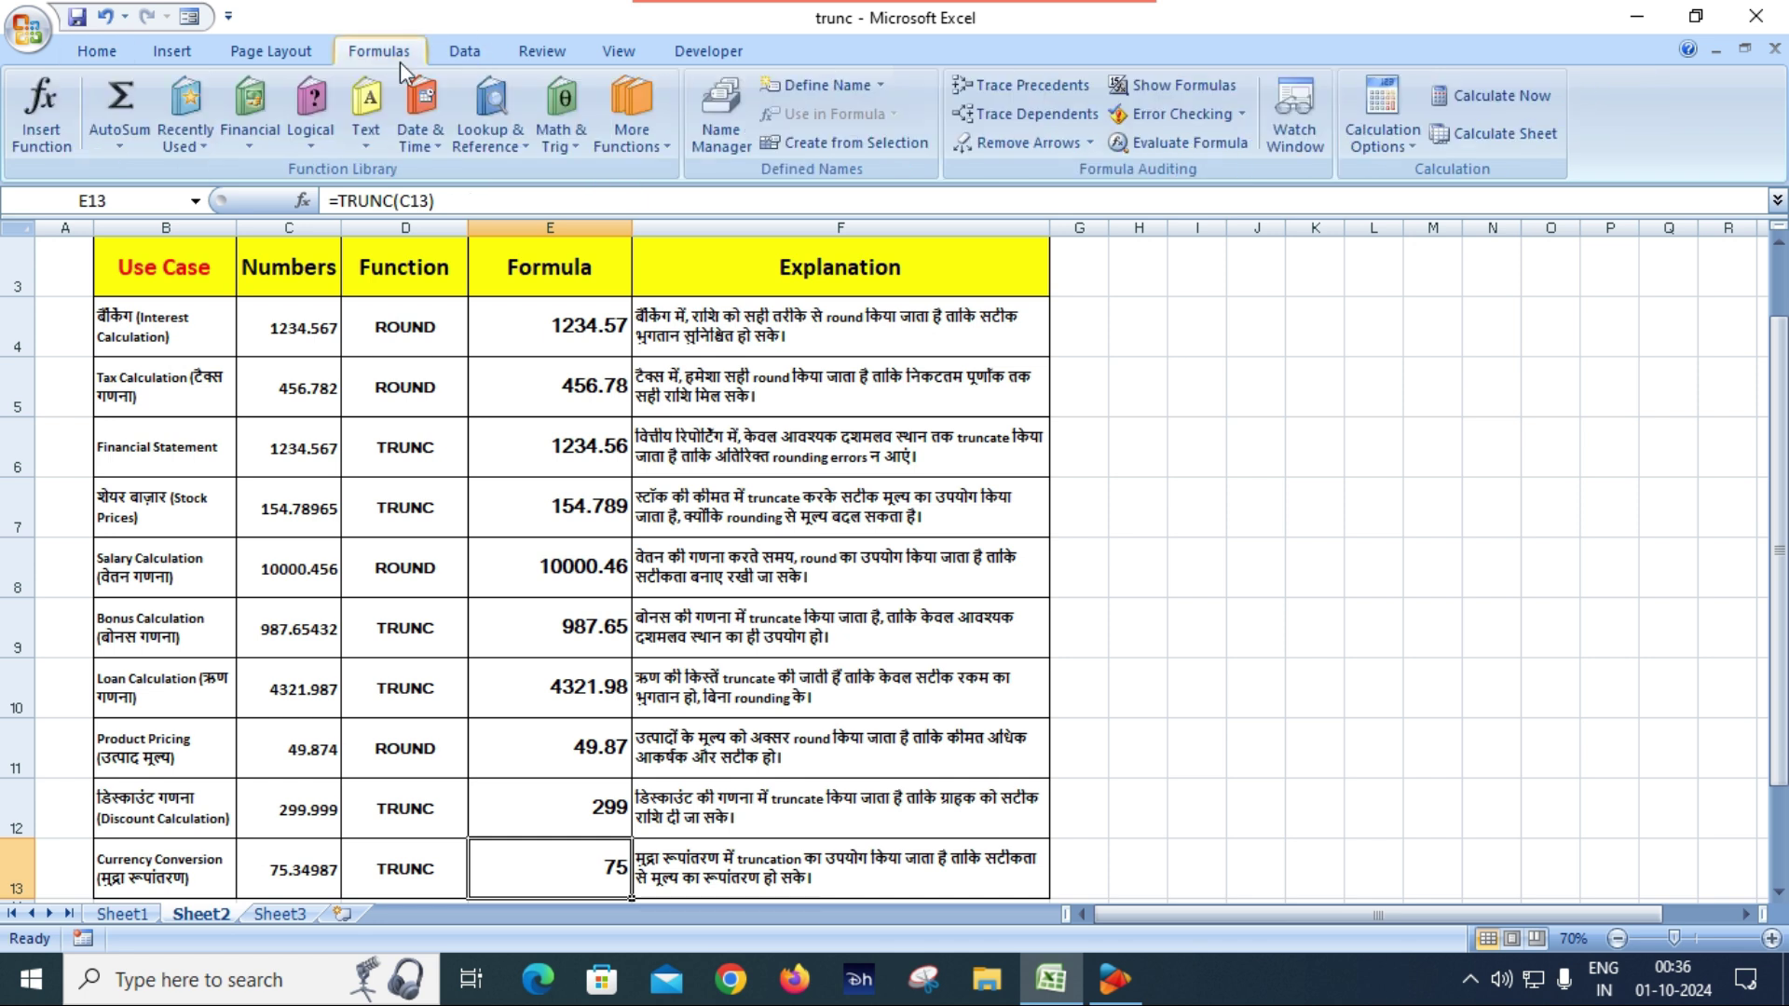
{"action": "left_click", "coordinate": [570, 136]}
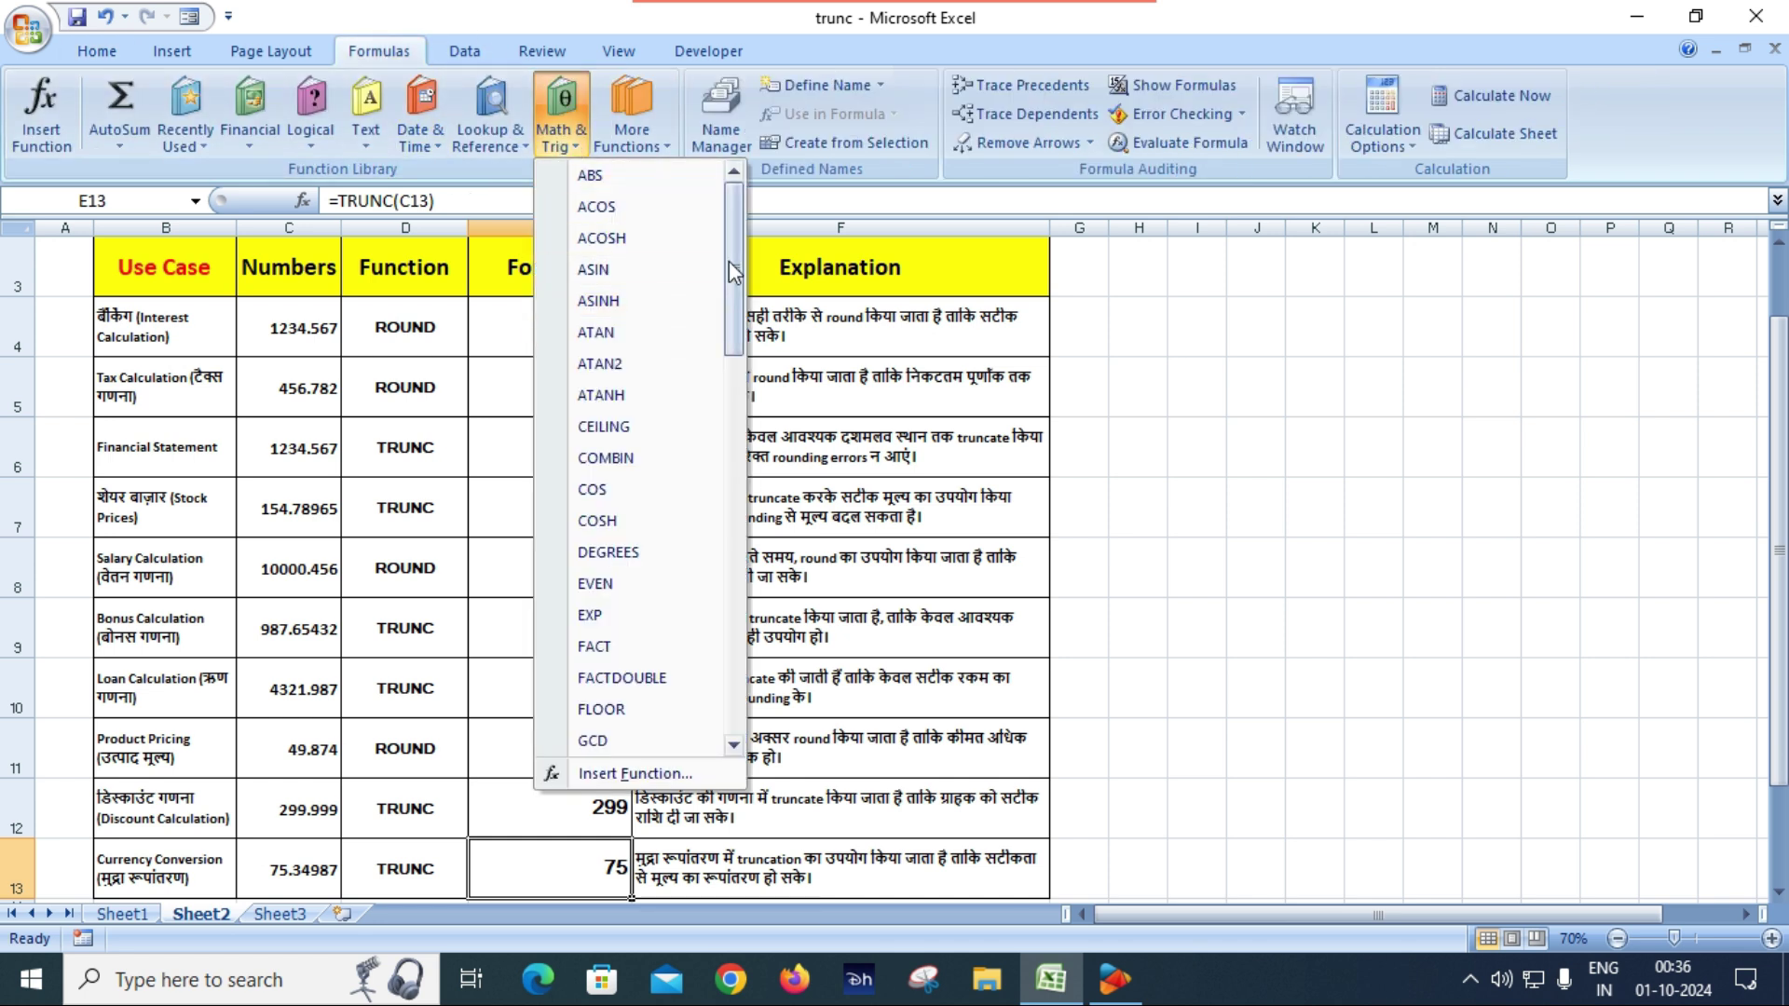
{"action": "left_click_drag", "start_coordinate": [738, 238], "coordinate": [736, 398]}
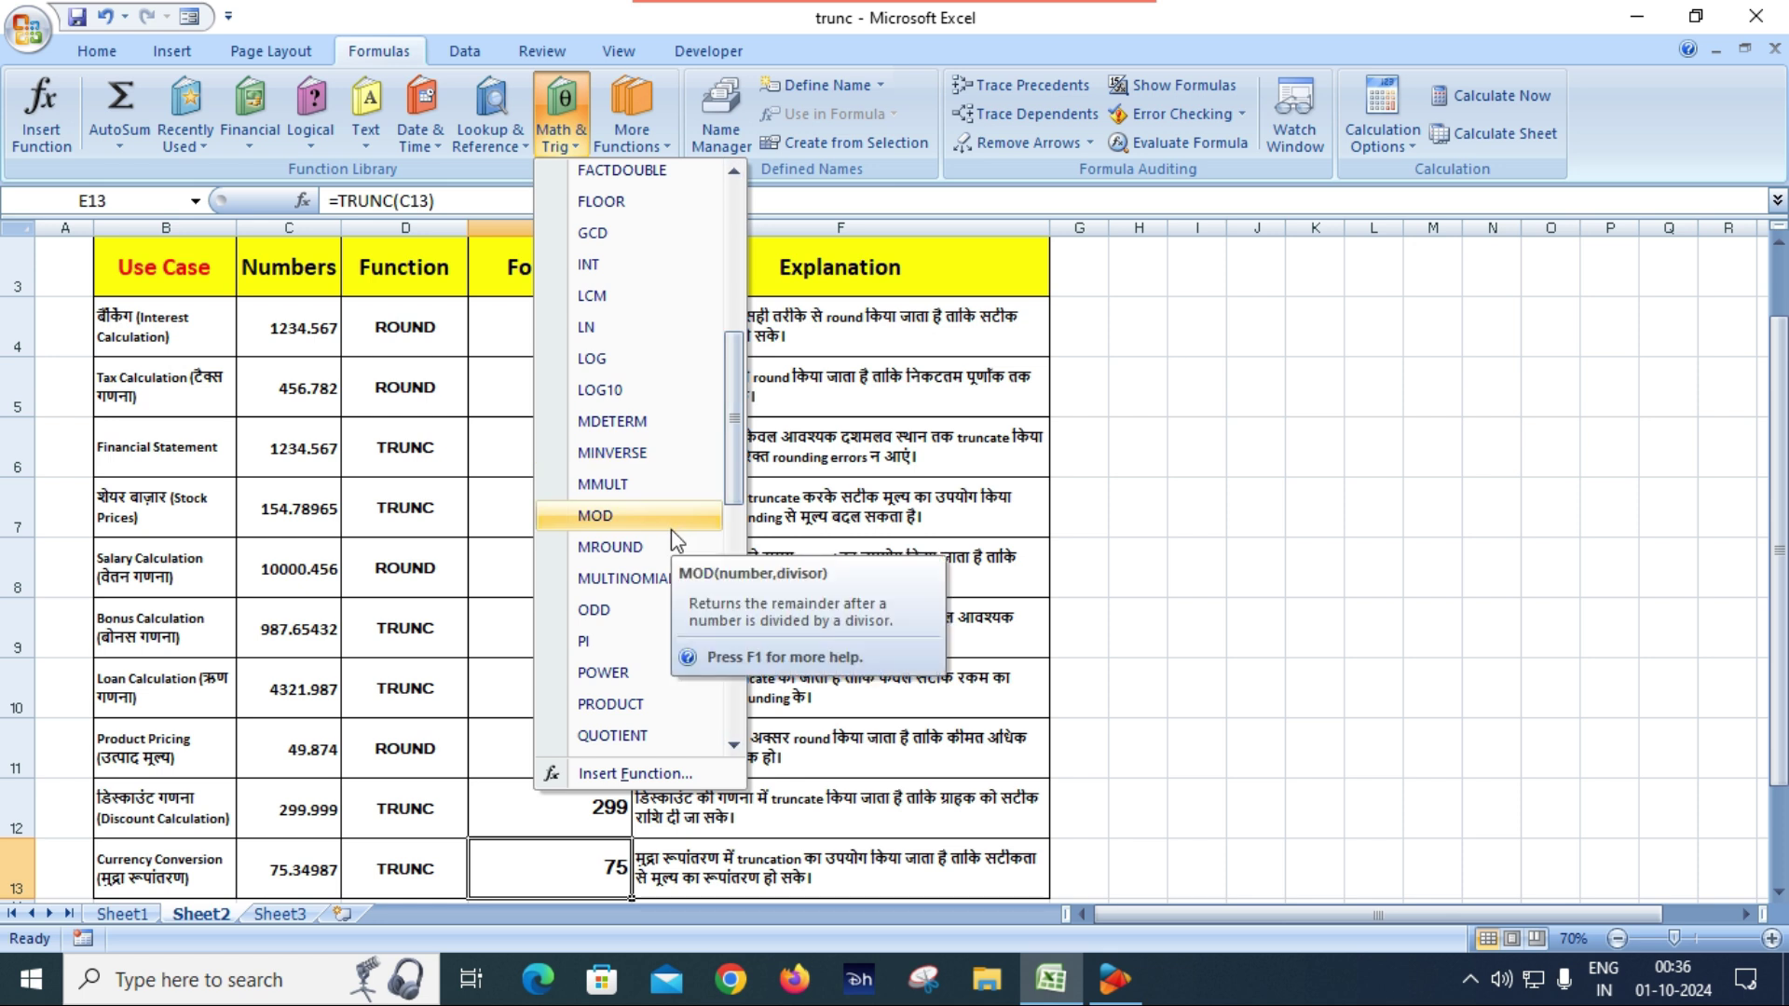
{"action": "scroll", "coordinate": [671, 530], "scroll_direction": "down", "scroll_amount": 2}
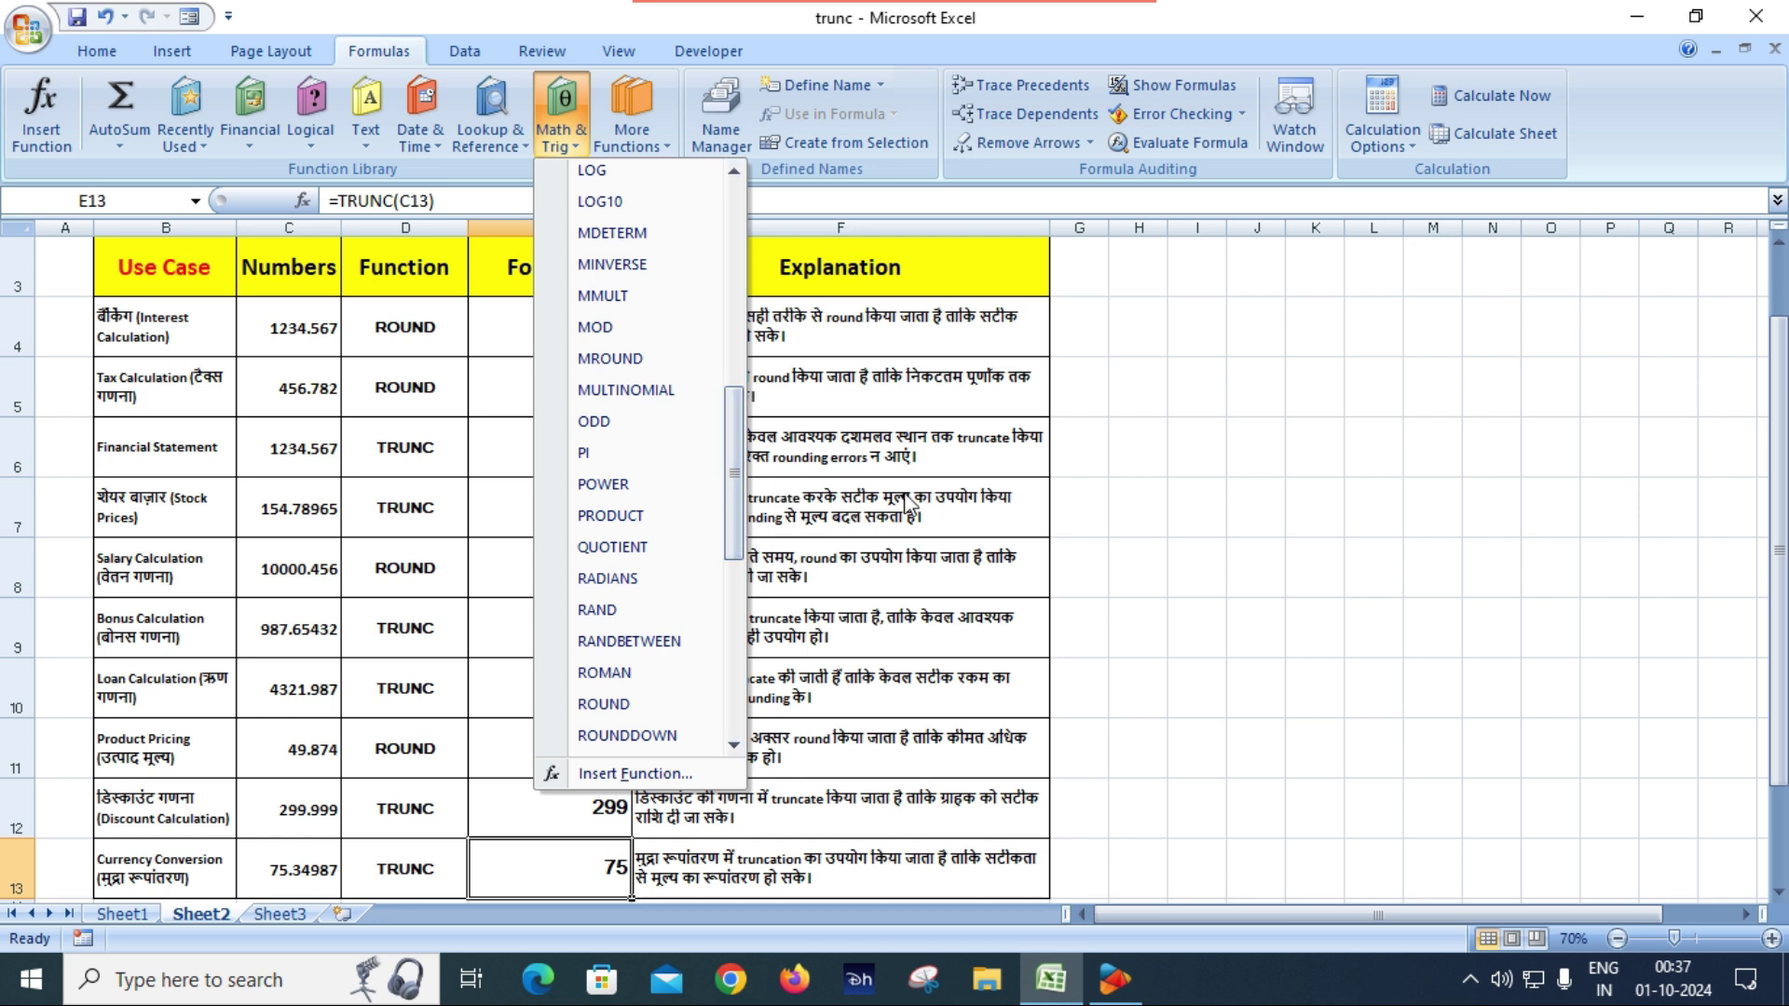
{"action": "left_click", "coordinate": [856, 447]}
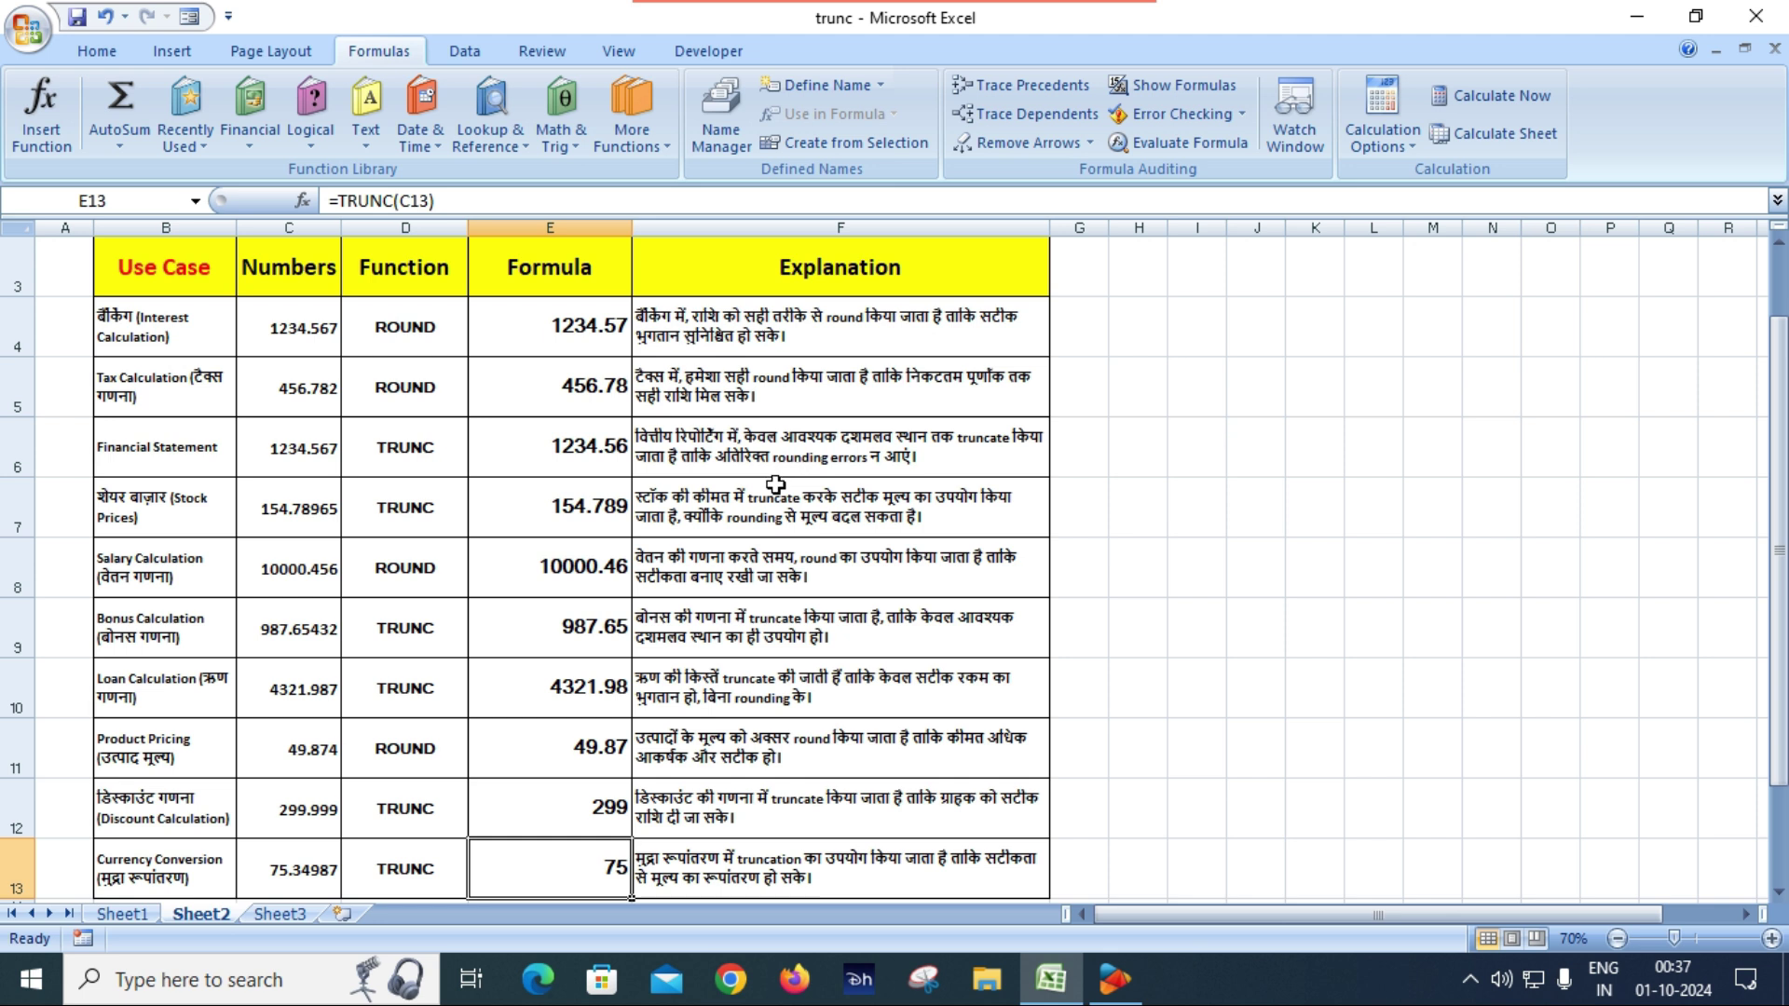
{"action": "scroll", "coordinate": [791, 503], "scroll_direction": "up", "scroll_amount": 1}
{"action": "scroll", "coordinate": [790, 510], "scroll_direction": "up", "scroll_amount": 1}
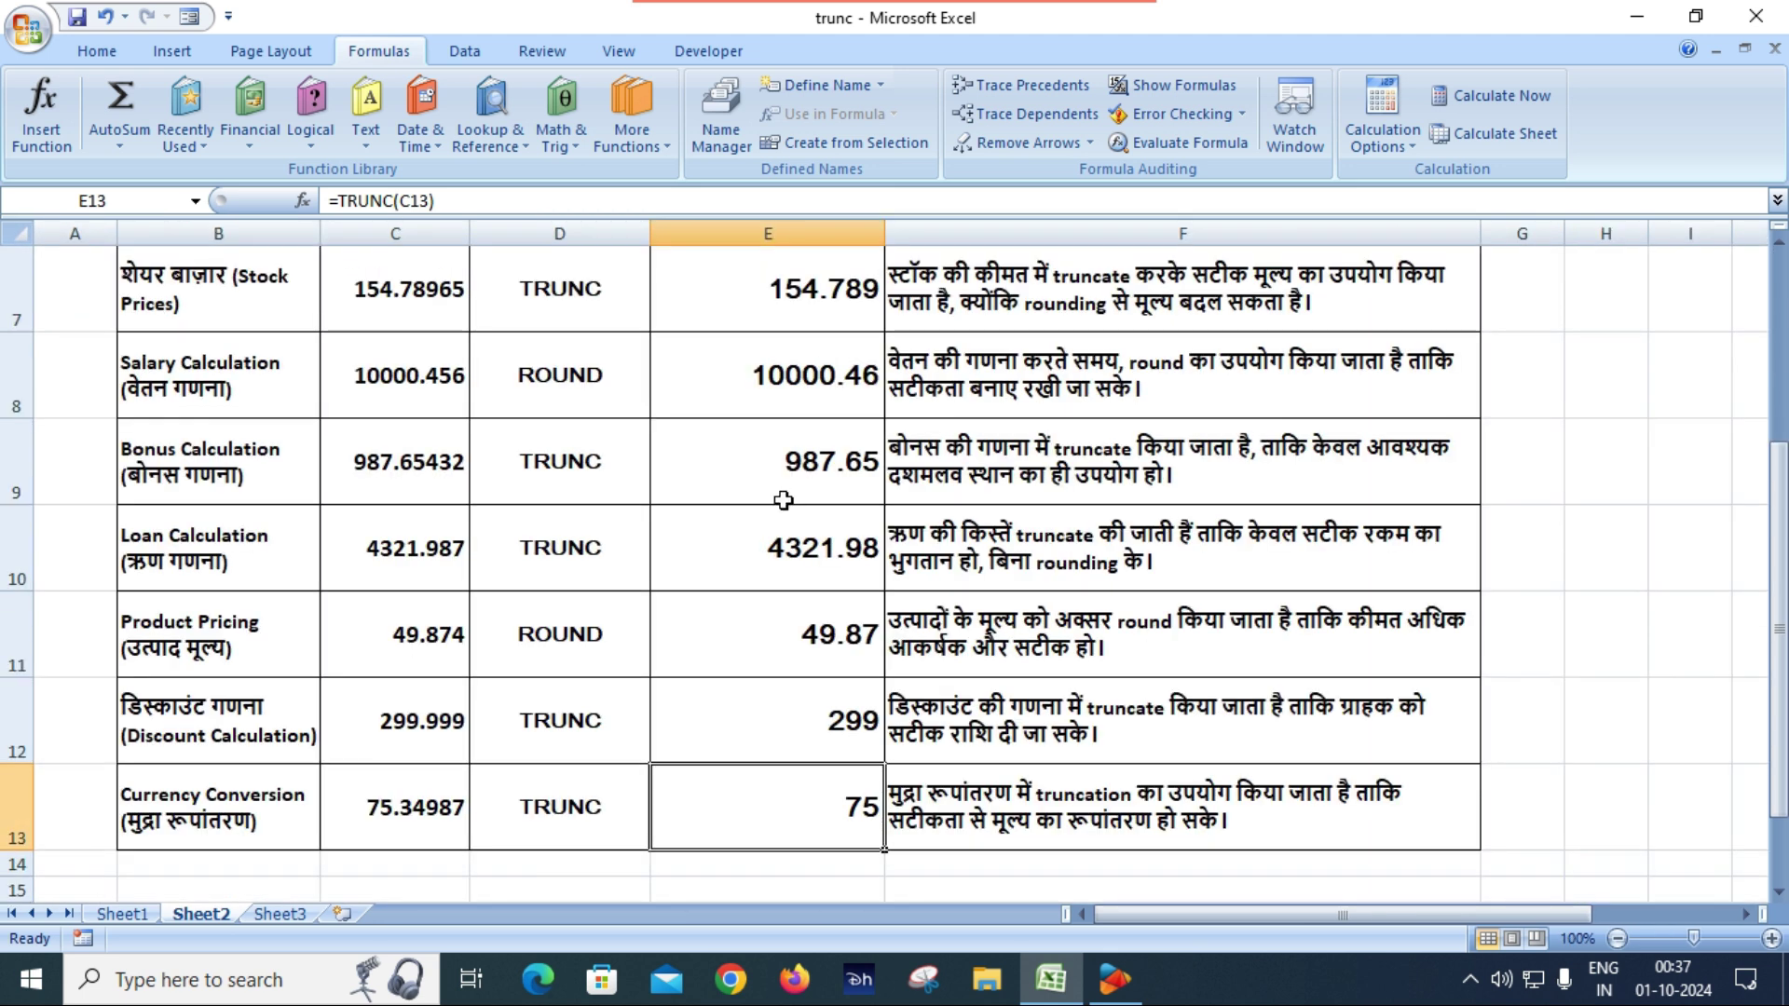
{"action": "scroll", "coordinate": [807, 544], "scroll_direction": "up", "scroll_amount": 1}
{"action": "scroll", "coordinate": [807, 544], "scroll_direction": "up", "scroll_amount": 1}
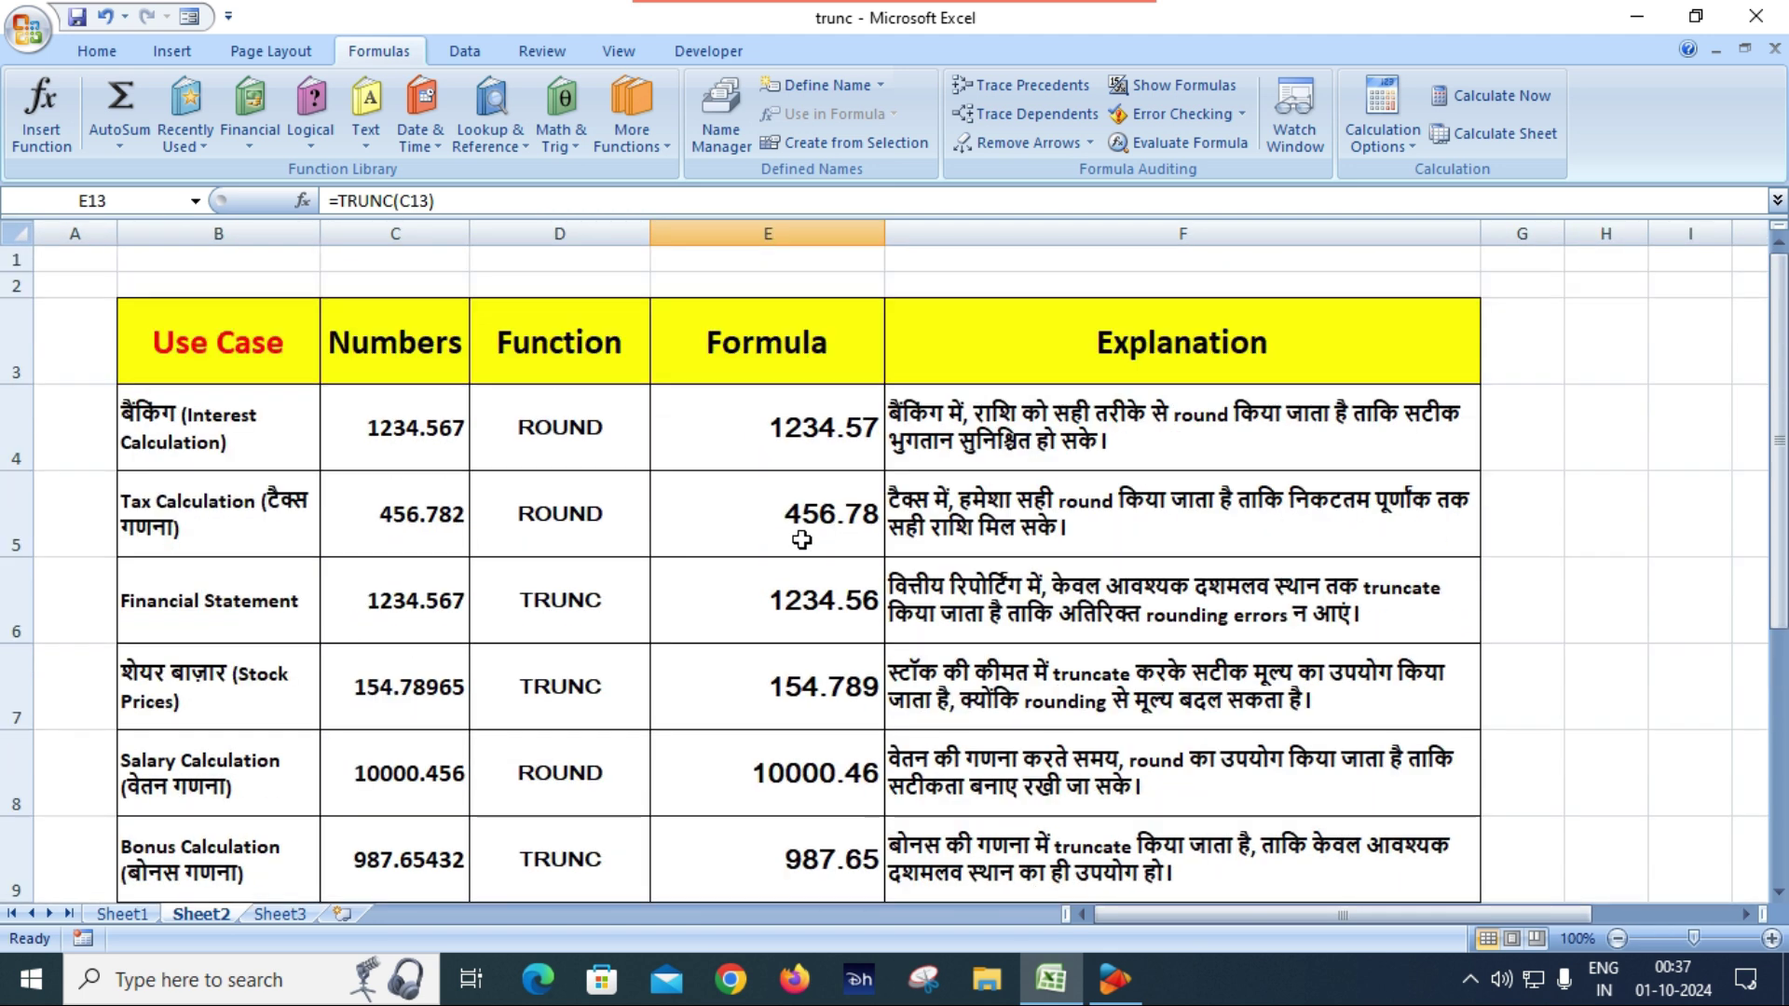